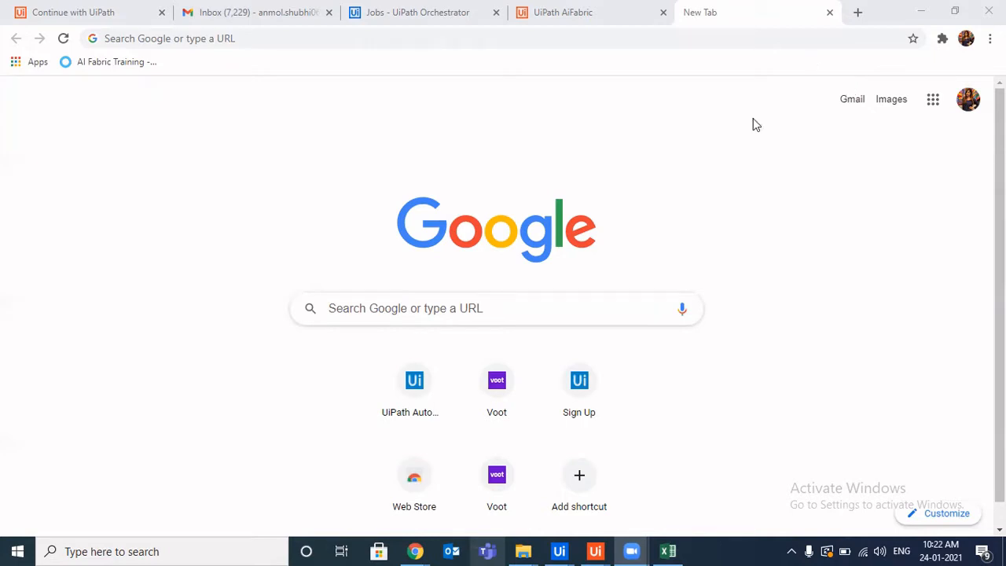
Switch to the UiPath AI Fabric window and open the Language Analysis category of the out-of-the-box ML packages.
{"action": "mouse_move", "coordinate": [415, 551]}
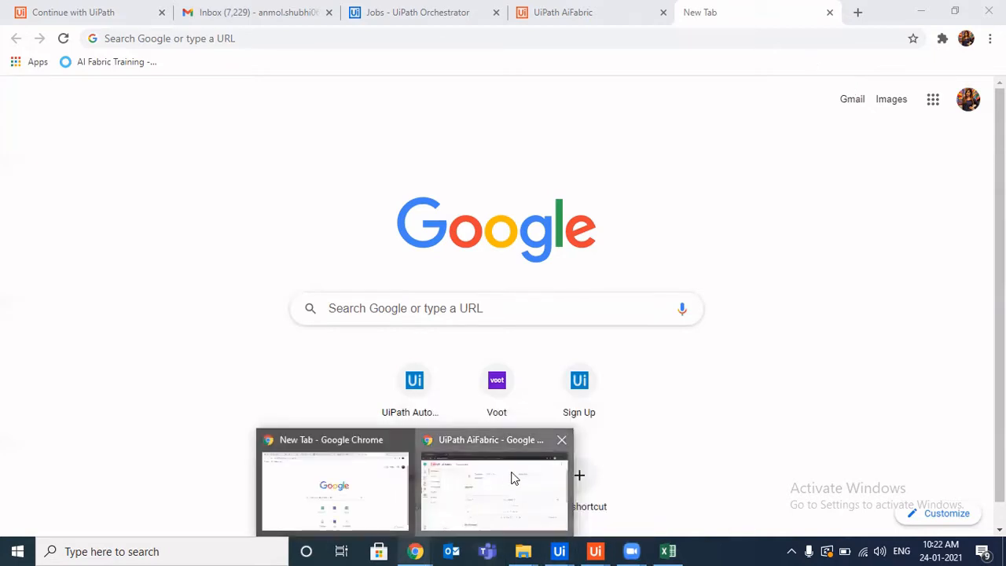
{"action": "left_click", "coordinate": [513, 477]}
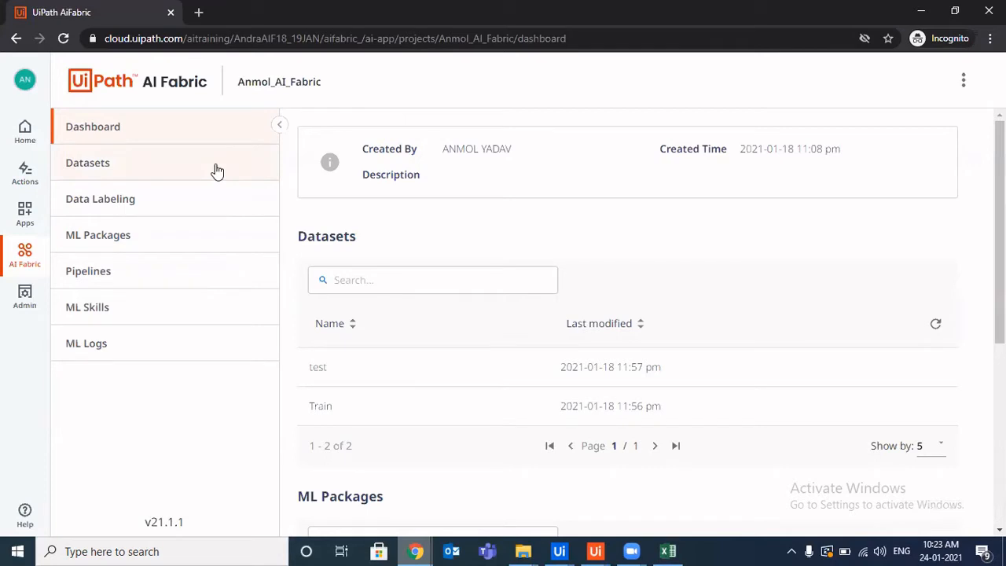
{"action": "left_click", "coordinate": [190, 250]}
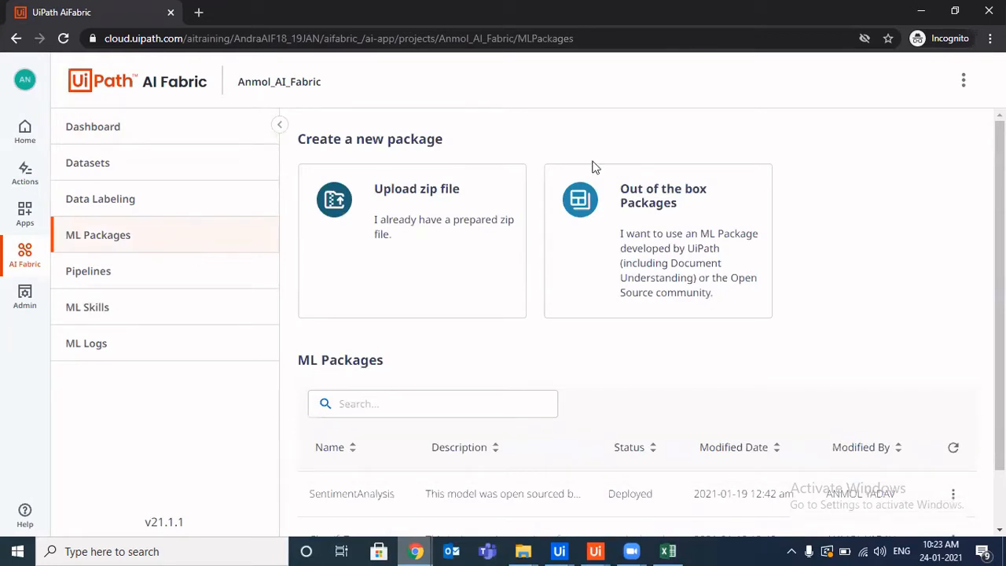
{"action": "left_click", "coordinate": [691, 222]}
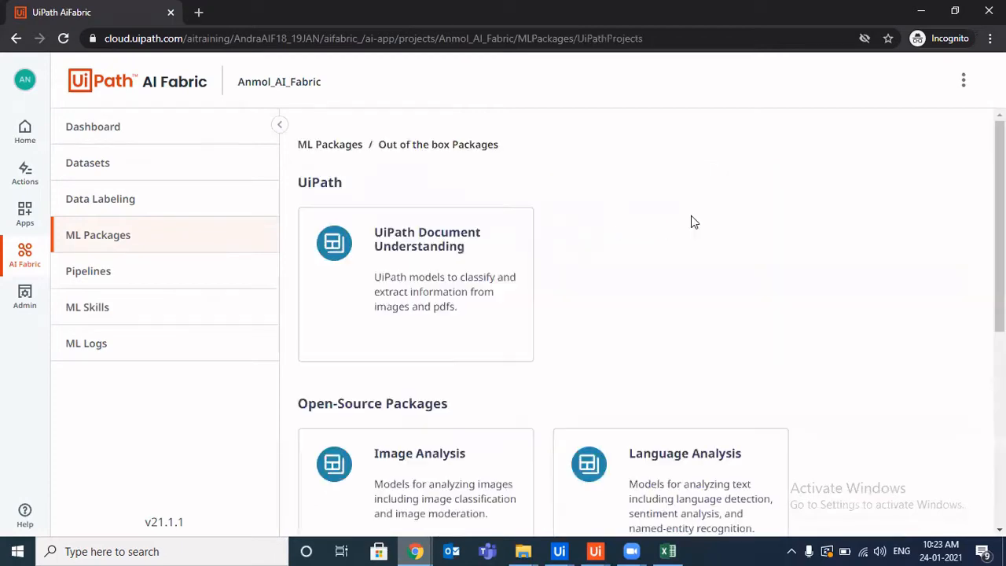
{"action": "scroll", "coordinate": [619, 286], "scroll_direction": "down", "scroll_amount": 1}
{"action": "scroll", "coordinate": [684, 402], "scroll_direction": "down", "scroll_amount": 2}
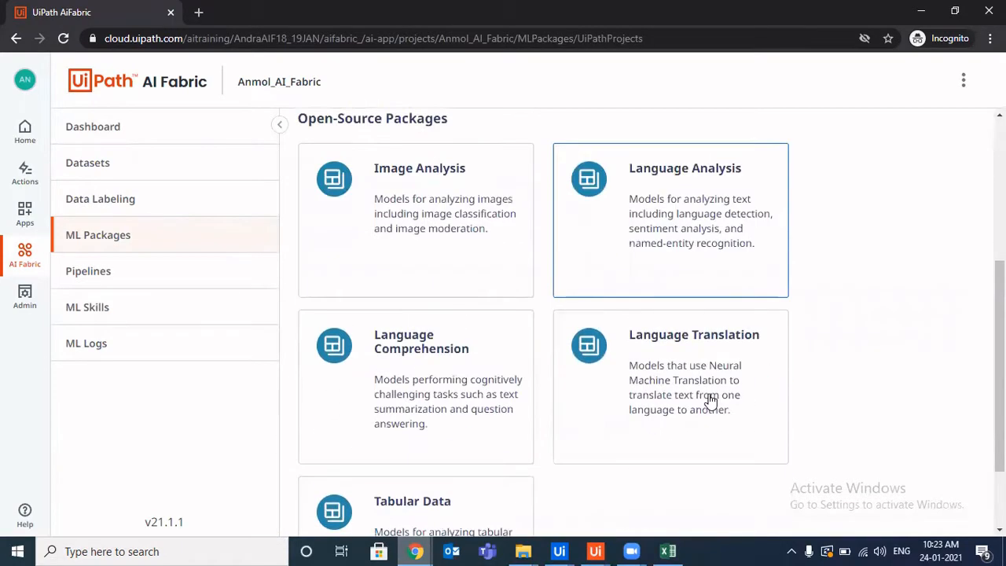
{"action": "left_click", "coordinate": [737, 225]}
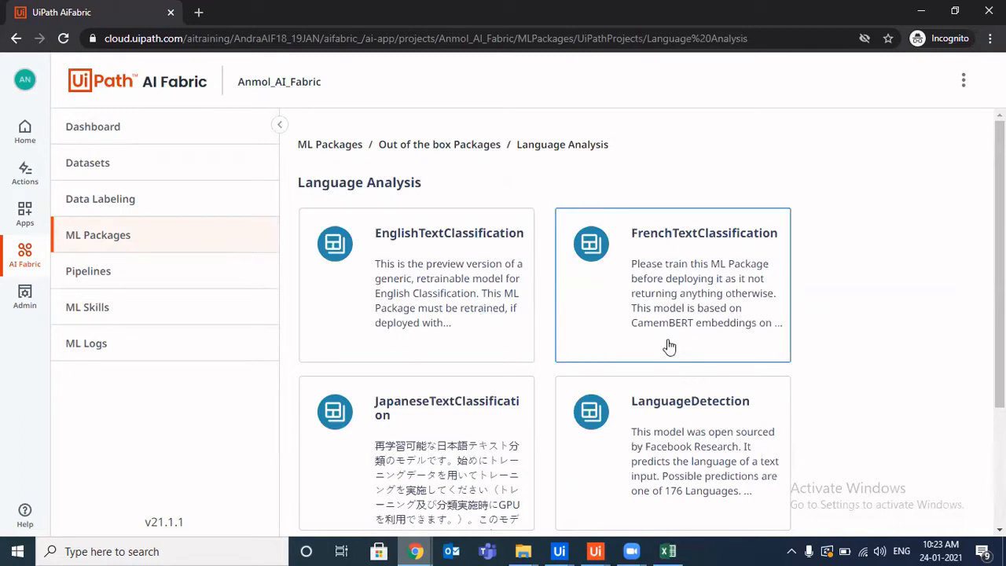
Choose the EnglishTextClassification package, review its description, and submit it with package version 1.0.
{"action": "scroll", "coordinate": [662, 329], "scroll_direction": "down", "scroll_amount": 1}
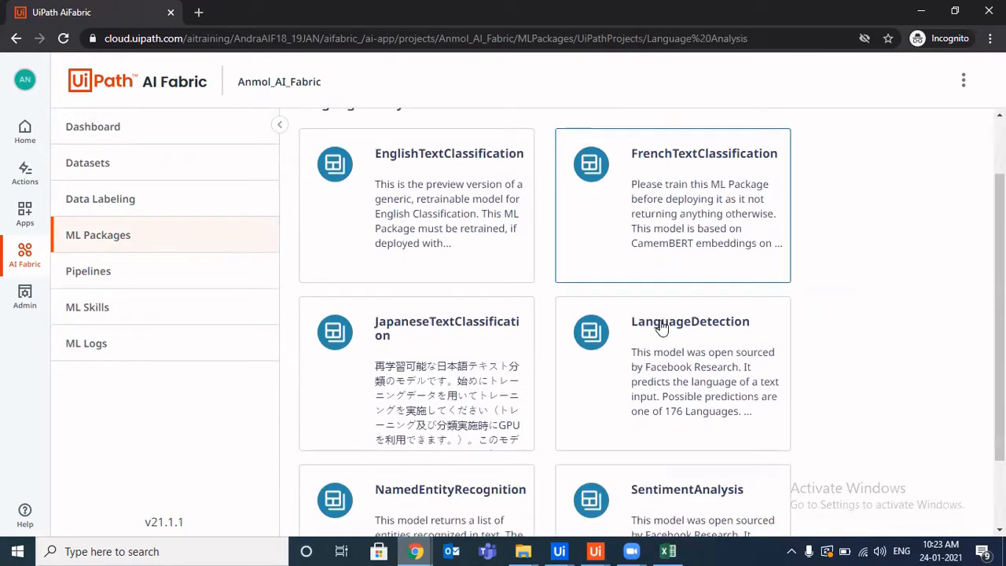
{"action": "scroll", "coordinate": [428, 414], "scroll_direction": "down", "scroll_amount": 1}
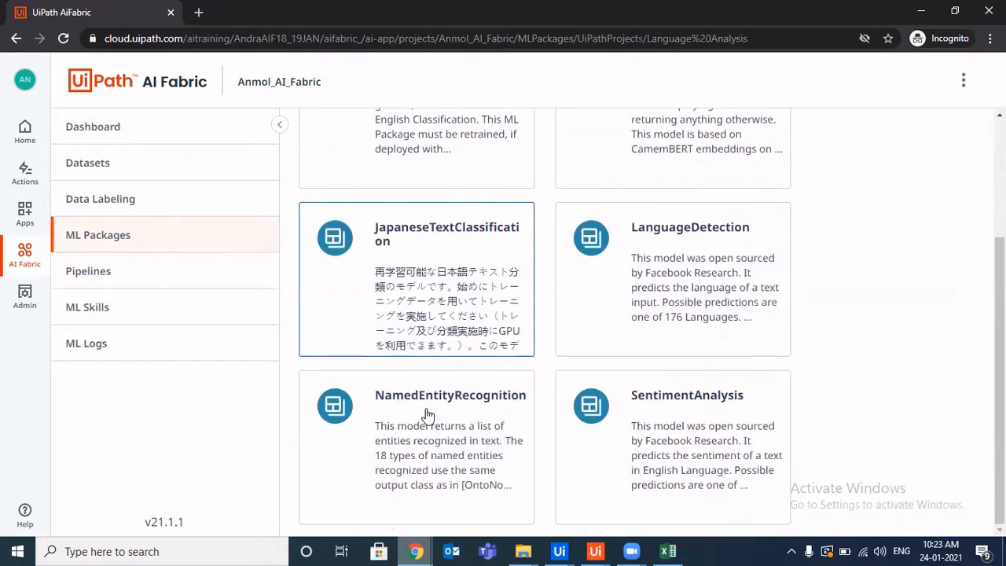
{"action": "scroll", "coordinate": [428, 415], "scroll_direction": "up", "scroll_amount": 2}
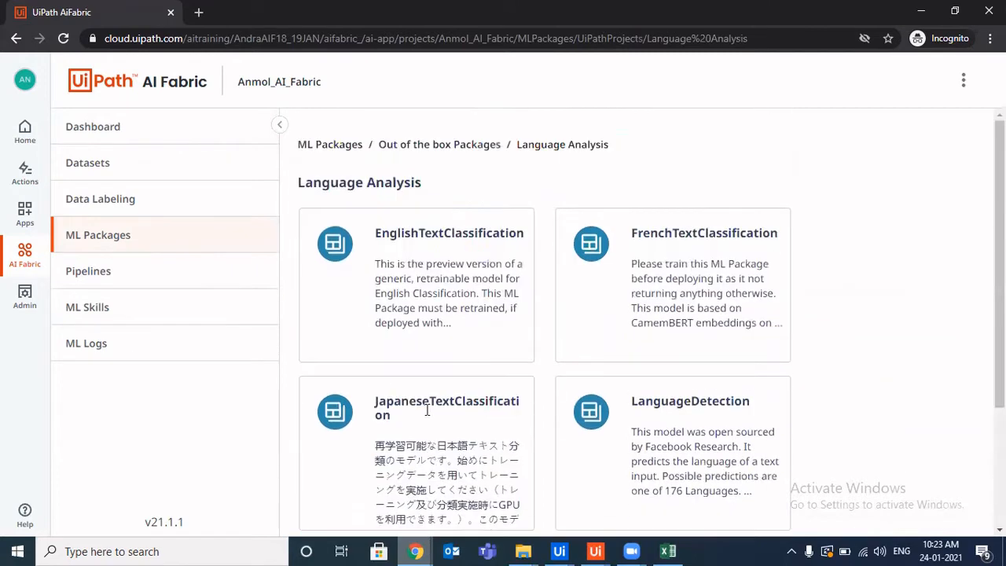
{"action": "left_click", "coordinate": [462, 328]}
{"action": "scroll", "coordinate": [526, 388], "scroll_direction": "down", "scroll_amount": 2}
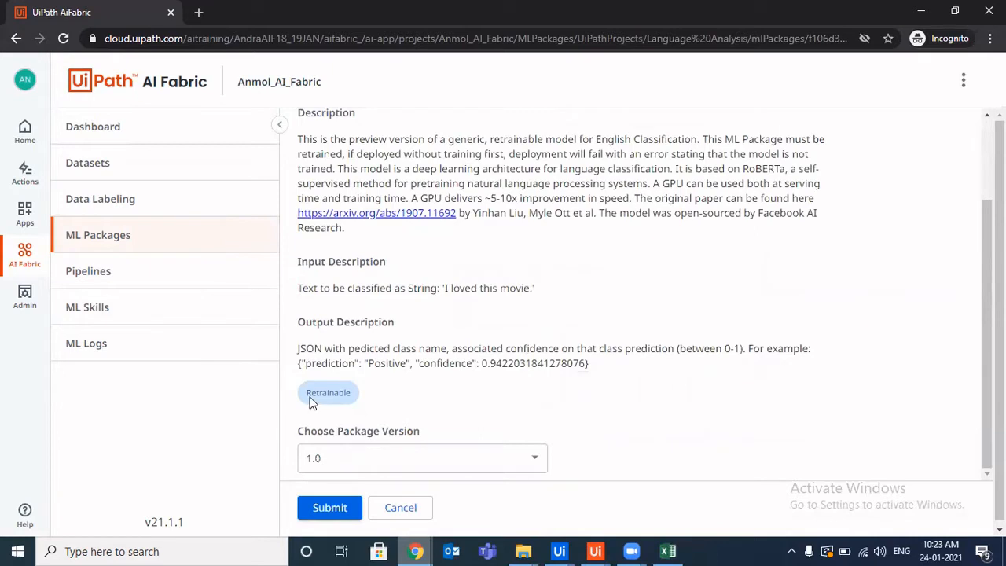
{"action": "left_click_drag", "start_coordinate": [309, 402], "coordinate": [360, 402]}
{"action": "scroll", "coordinate": [452, 459], "scroll_direction": "down", "scroll_amount": 1}
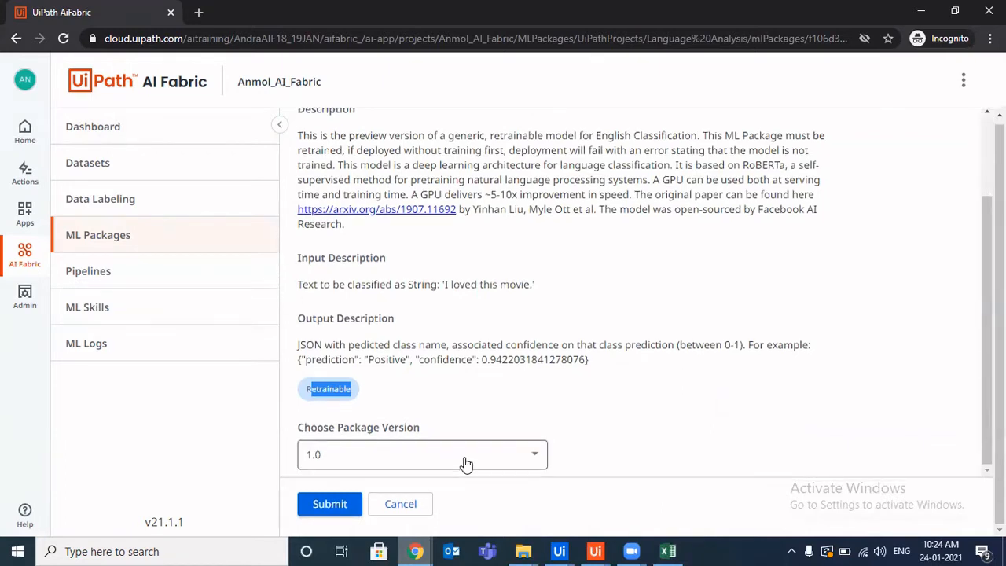
{"action": "left_click", "coordinate": [329, 505]}
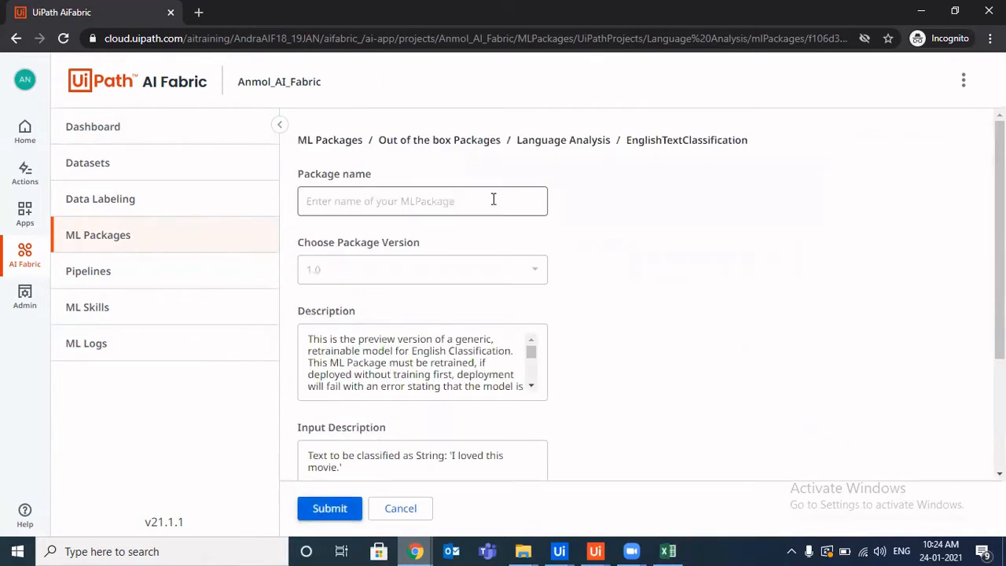
Name the new ML package MovieFeedback and submit it with the default descriptions.
{"action": "left_click", "coordinate": [492, 198]}
{"action": "type", "text": "Movo"}
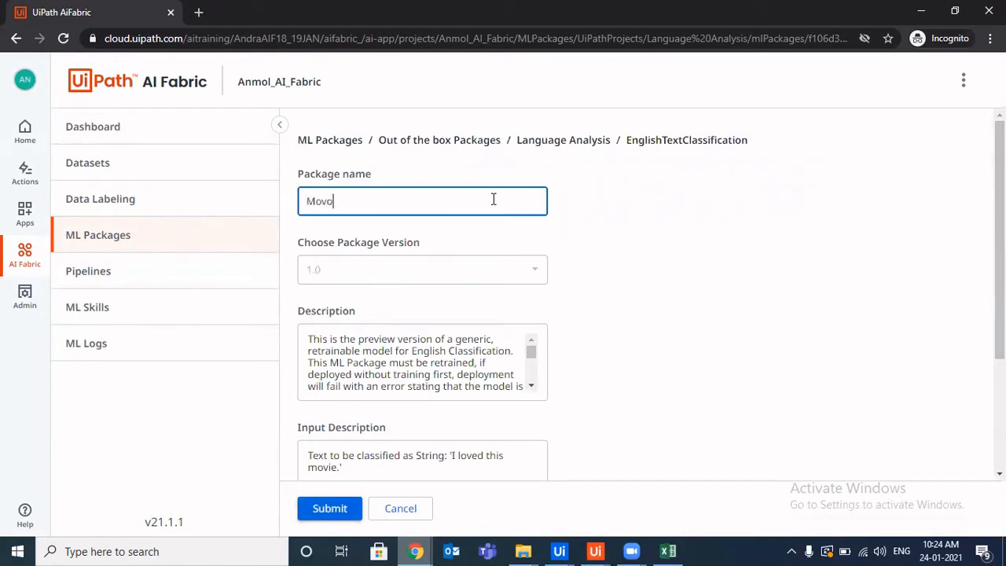
{"action": "type", "text": "i"}
{"action": "key", "text": "BackSpace"}
{"action": "key", "text": "BackSpace"}
{"action": "type", "text": "ieFeedback"}
{"action": "scroll", "coordinate": [482, 281], "scroll_direction": "down", "scroll_amount": 1}
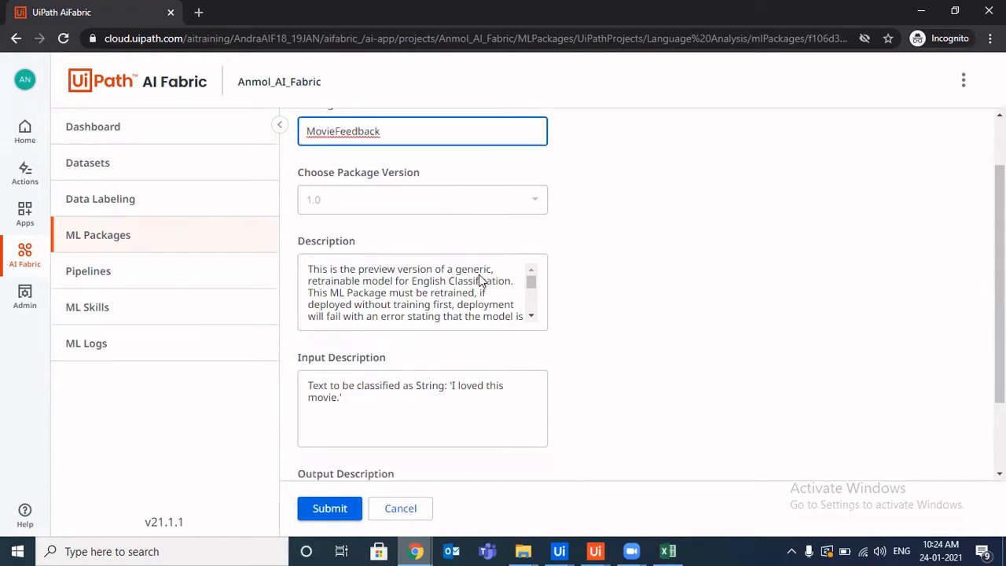
{"action": "scroll", "coordinate": [479, 281], "scroll_direction": "down", "scroll_amount": 2}
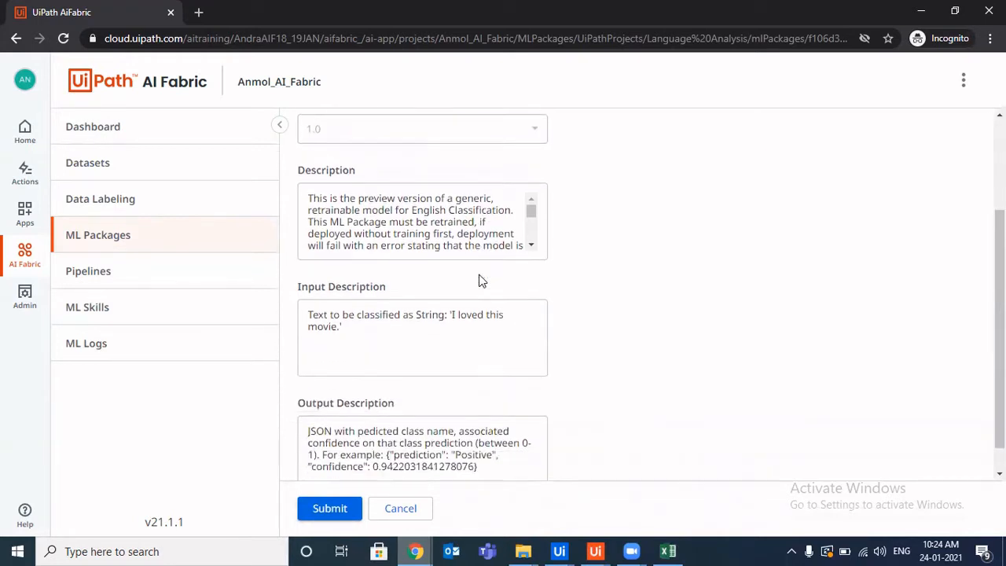
{"action": "left_click", "coordinate": [330, 509]}
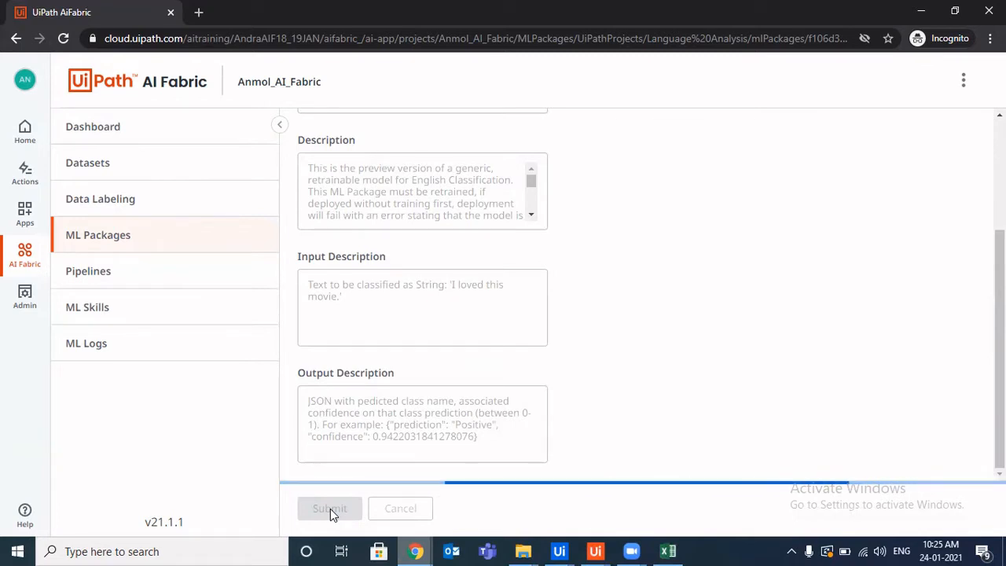
Switch to the MovieFeedback file in Excel, widen the input column, and review the feedback rows with their targets.
{"action": "left_click", "coordinate": [686, 548]}
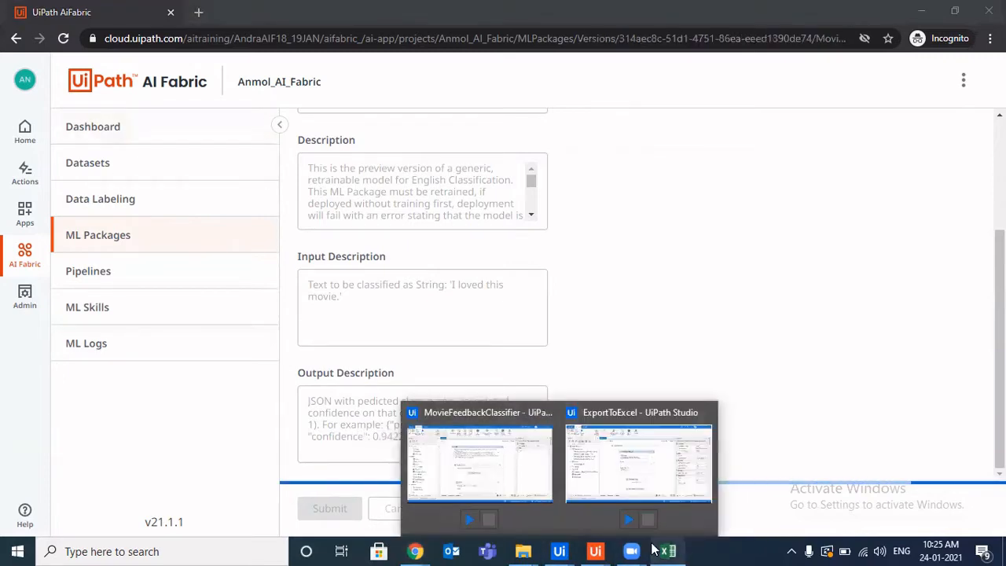
{"action": "left_click", "coordinate": [668, 551]}
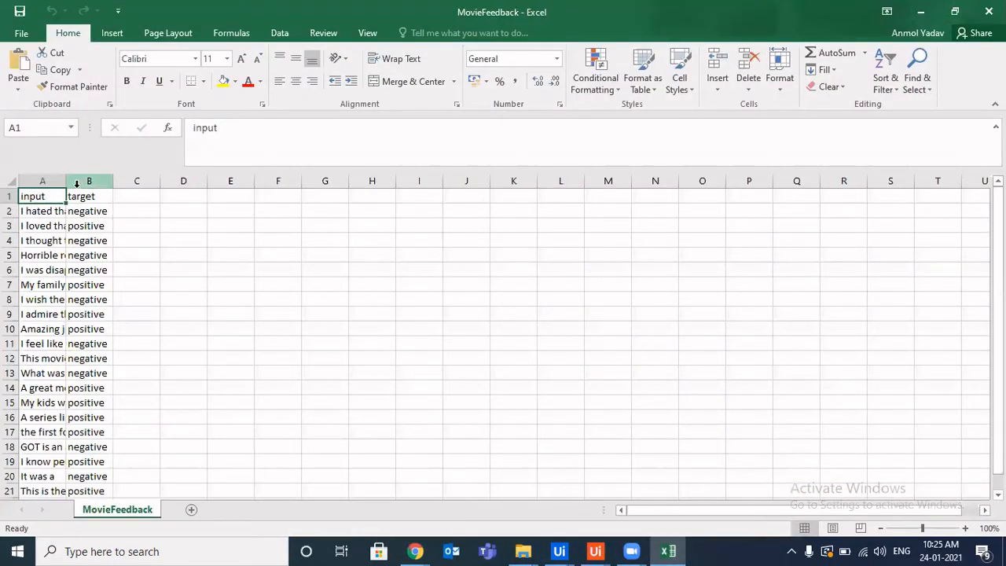
{"action": "left_click_drag", "start_coordinate": [67, 184], "coordinate": [357, 189]}
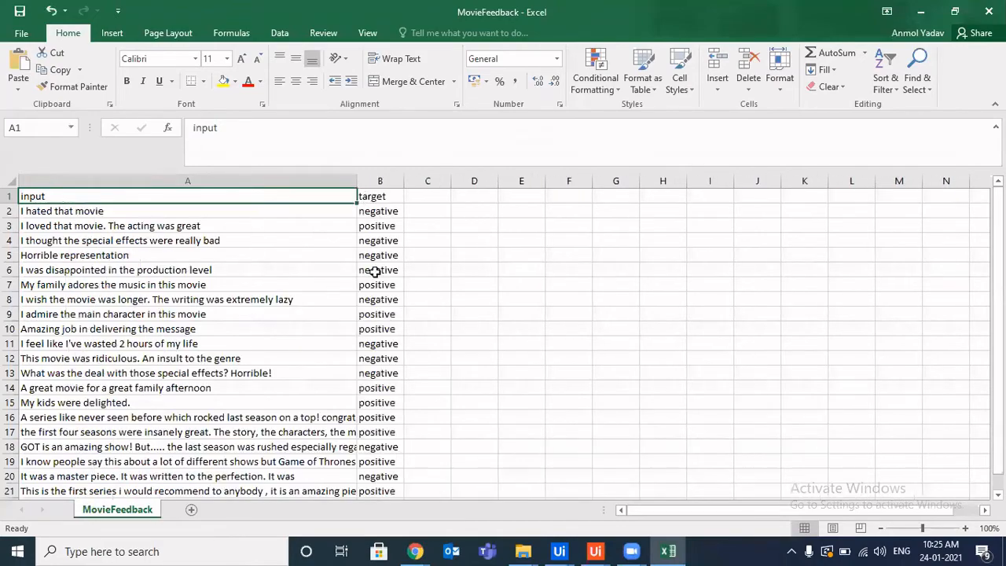
{"action": "scroll", "coordinate": [508, 325], "scroll_direction": "down", "scroll_amount": 2}
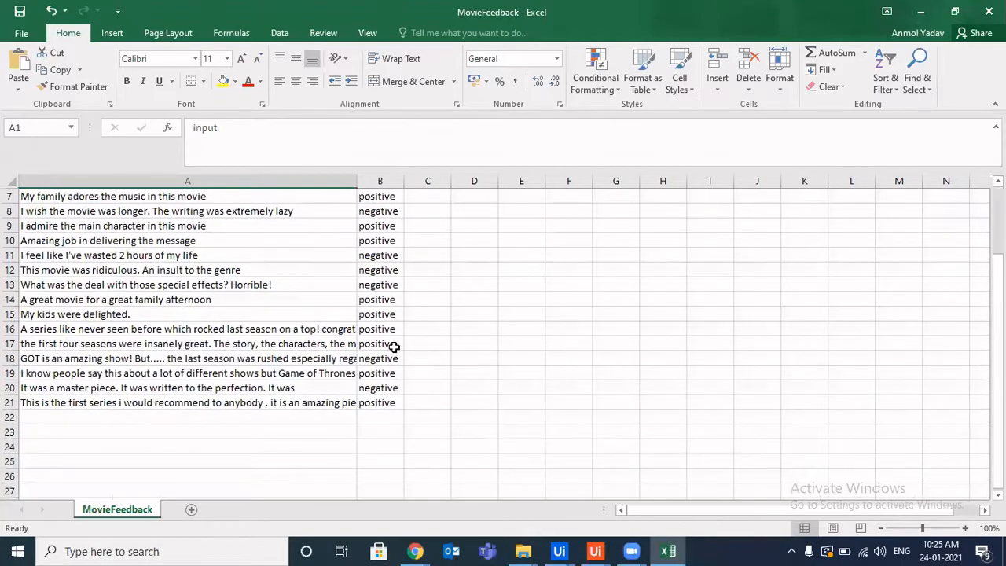
{"action": "scroll", "coordinate": [385, 338], "scroll_direction": "up", "scroll_amount": 2}
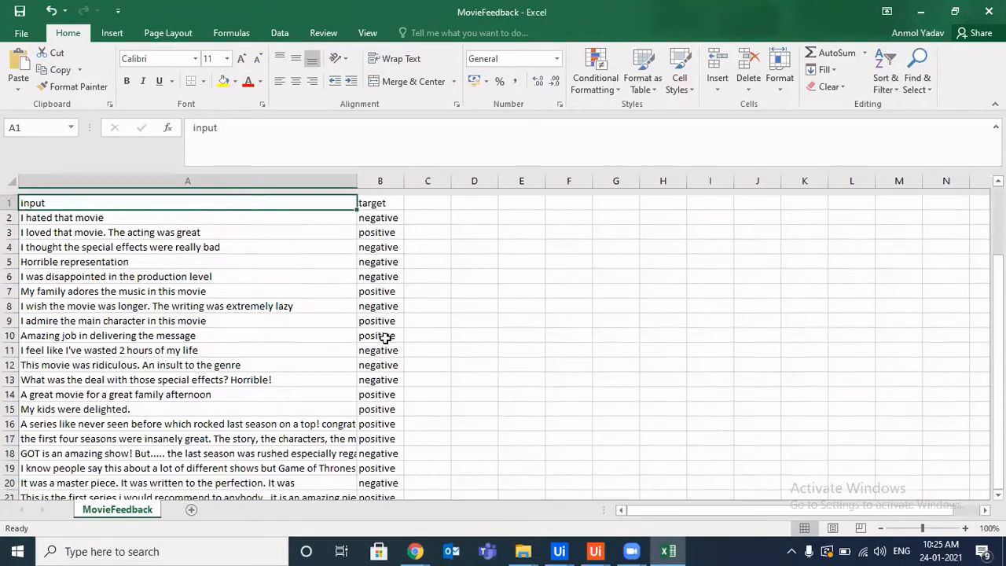
Open Movie3Feedback from the MoviesFeedbackDataSet folder, widen its input column, and review the labelled feedback rows.
{"action": "mouse_move", "coordinate": [528, 550]}
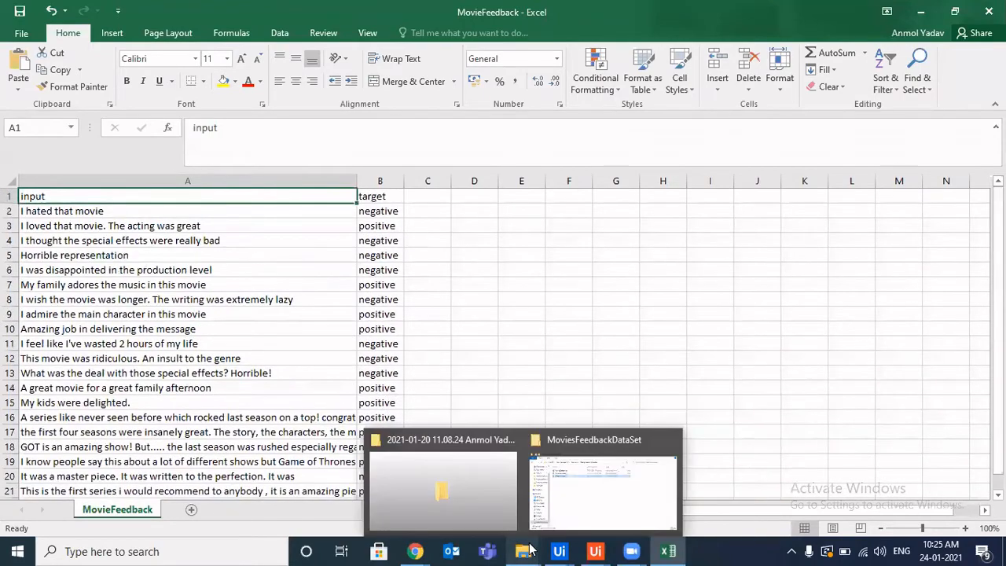
{"action": "left_click", "coordinate": [591, 505]}
{"action": "left_click", "coordinate": [301, 198]}
{"action": "double_click", "coordinate": [301, 198]}
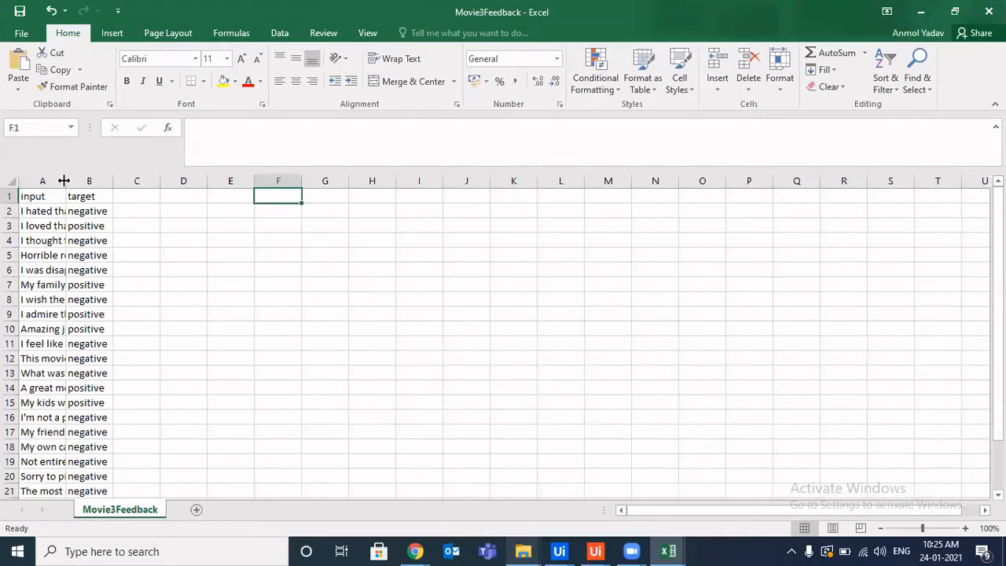
{"action": "left_click_drag", "start_coordinate": [71, 181], "coordinate": [293, 214]}
{"action": "scroll", "coordinate": [409, 362], "scroll_direction": "down", "scroll_amount": 3}
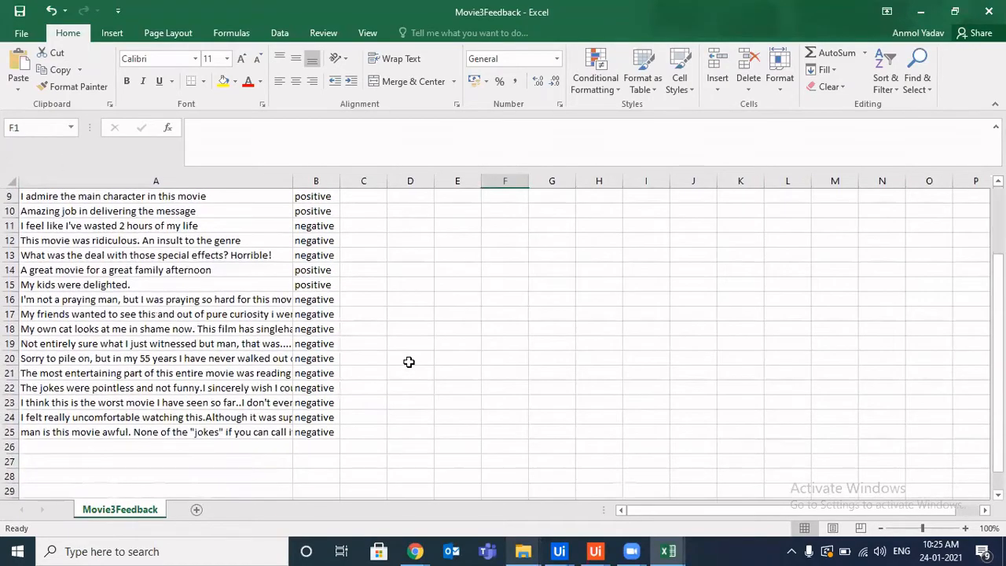
{"action": "scroll", "coordinate": [408, 362], "scroll_direction": "up", "scroll_amount": 3}
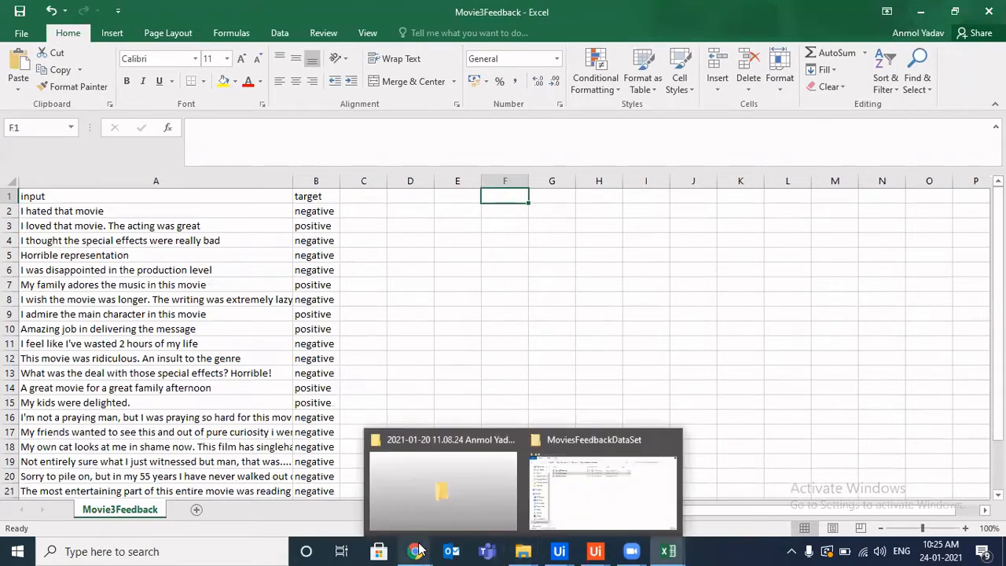
Open Movie2Feedback from the MoviesFeedbackDataSet folder, widen its input column, and examine the rows and the input and target headers.
{"action": "mouse_move", "coordinate": [421, 550]}
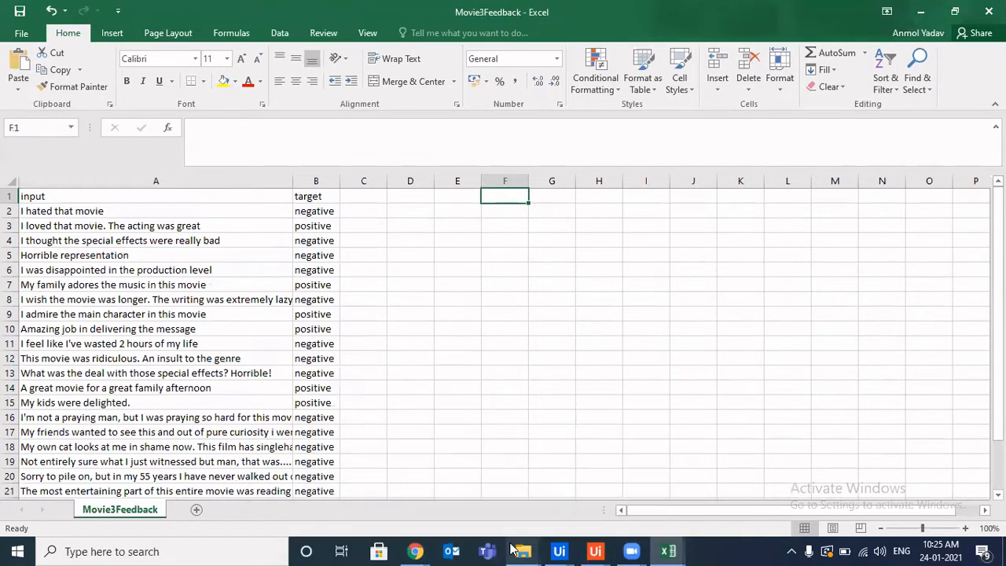
{"action": "mouse_move", "coordinate": [522, 550]}
{"action": "left_click", "coordinate": [619, 476]}
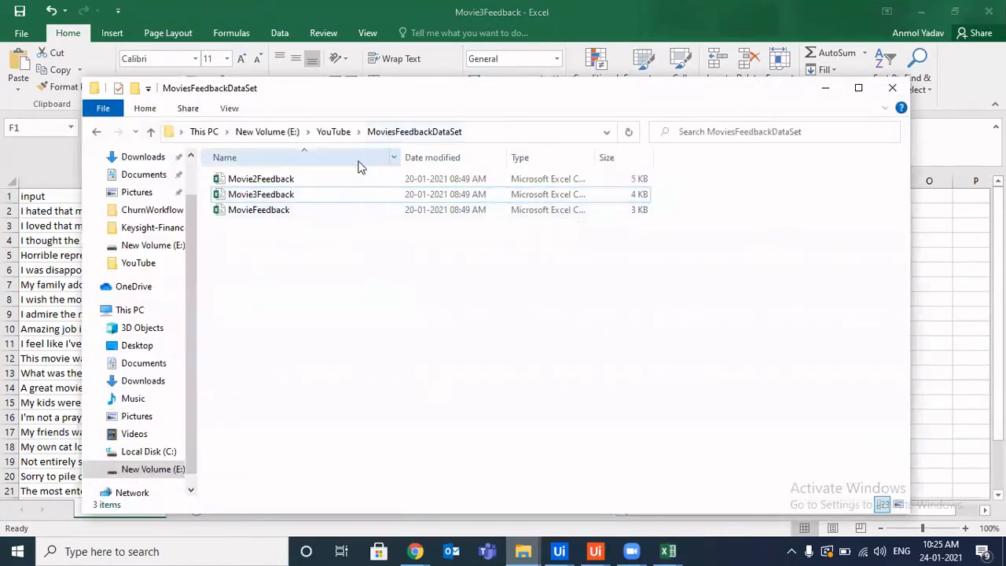
{"action": "double_click", "coordinate": [348, 175]}
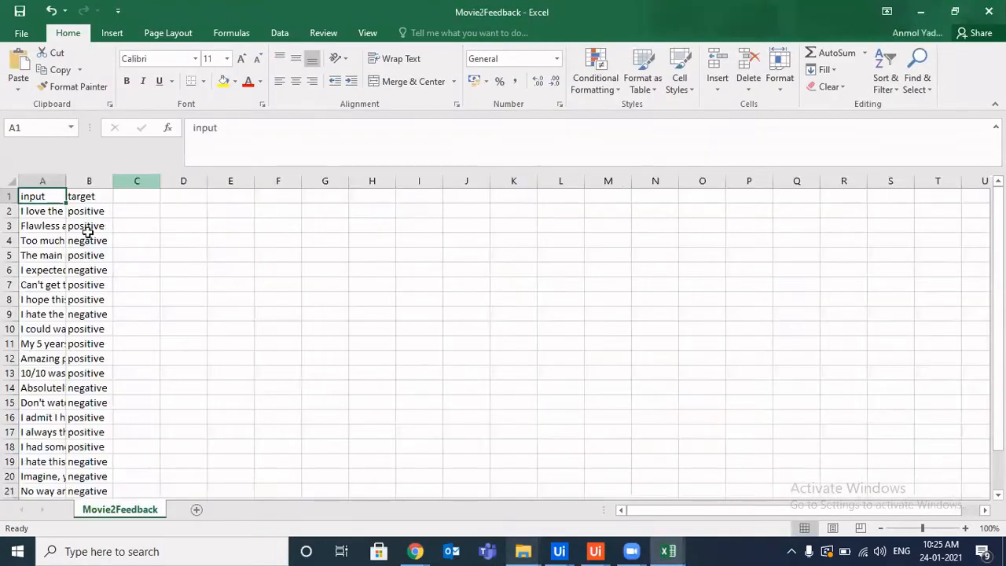
{"action": "left_click_drag", "start_coordinate": [65, 182], "coordinate": [294, 189]}
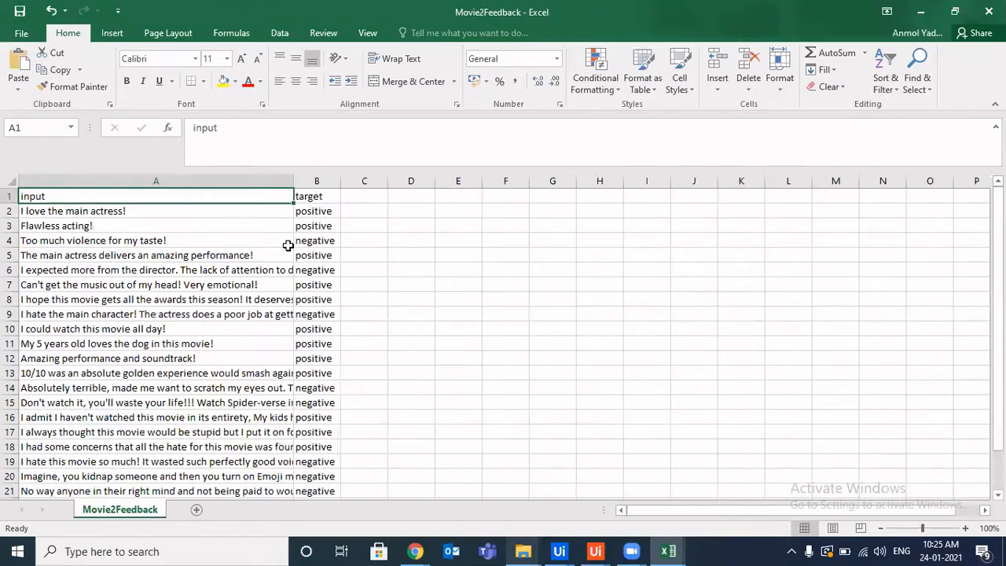
{"action": "scroll", "coordinate": [327, 273], "scroll_direction": "down", "scroll_amount": 2}
{"action": "scroll", "coordinate": [327, 274], "scroll_direction": "down", "scroll_amount": 1}
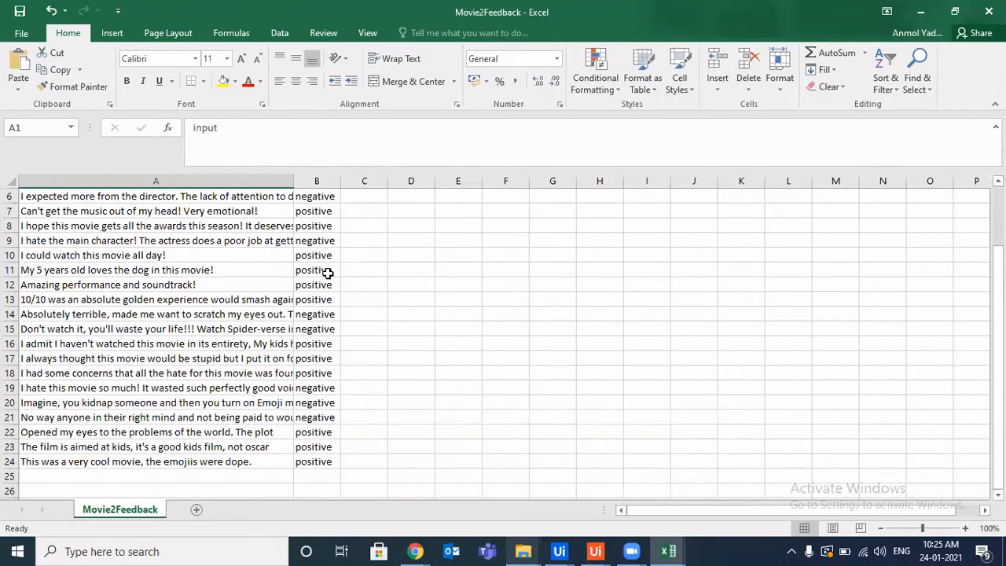
{"action": "scroll", "coordinate": [327, 273], "scroll_direction": "up", "scroll_amount": 2}
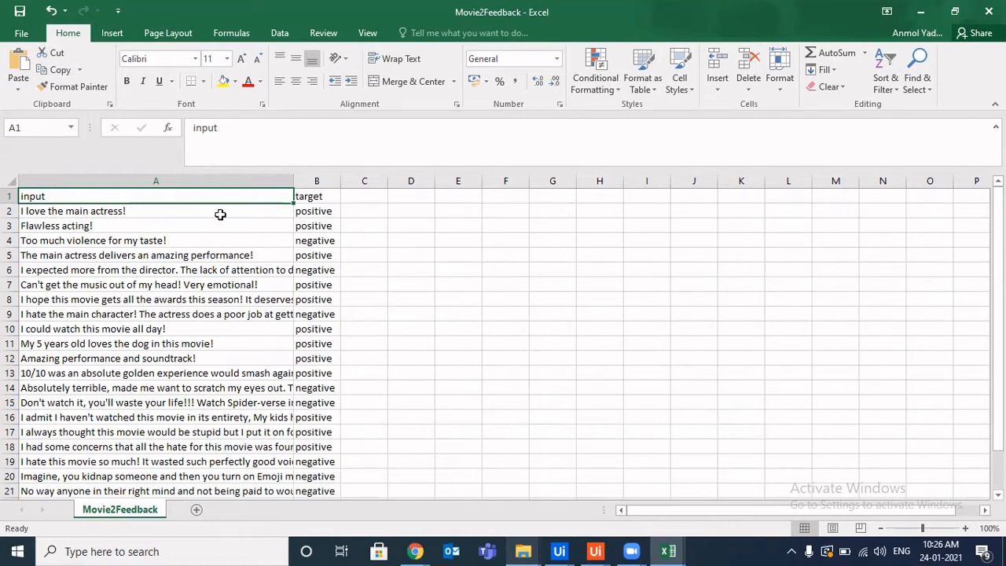
{"action": "double_click", "coordinate": [273, 194]}
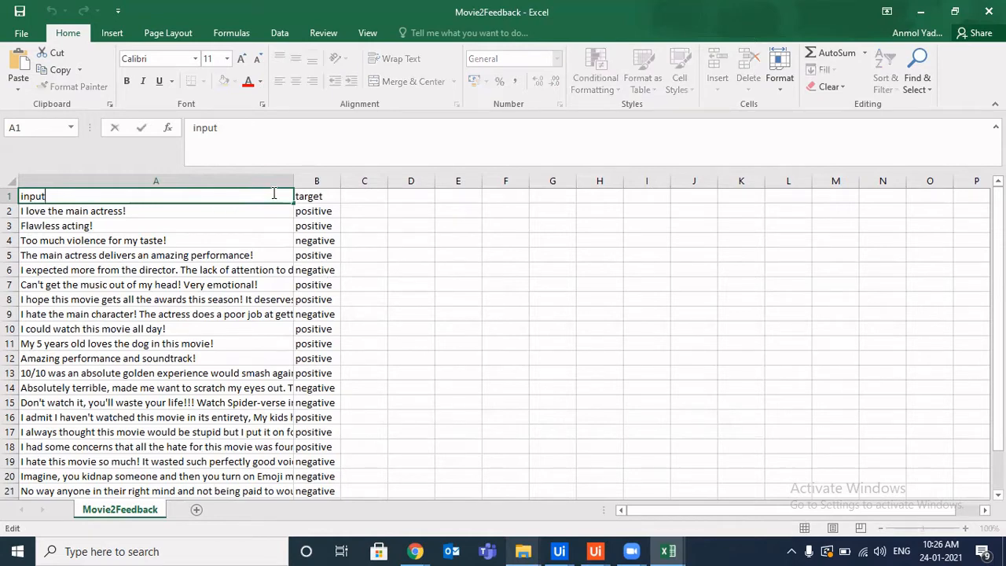
{"action": "left_click", "coordinate": [337, 197]}
Switch back to the UiPath AI Fabric window and open the project's ML Packages overview.
{"action": "mouse_move", "coordinate": [424, 548]}
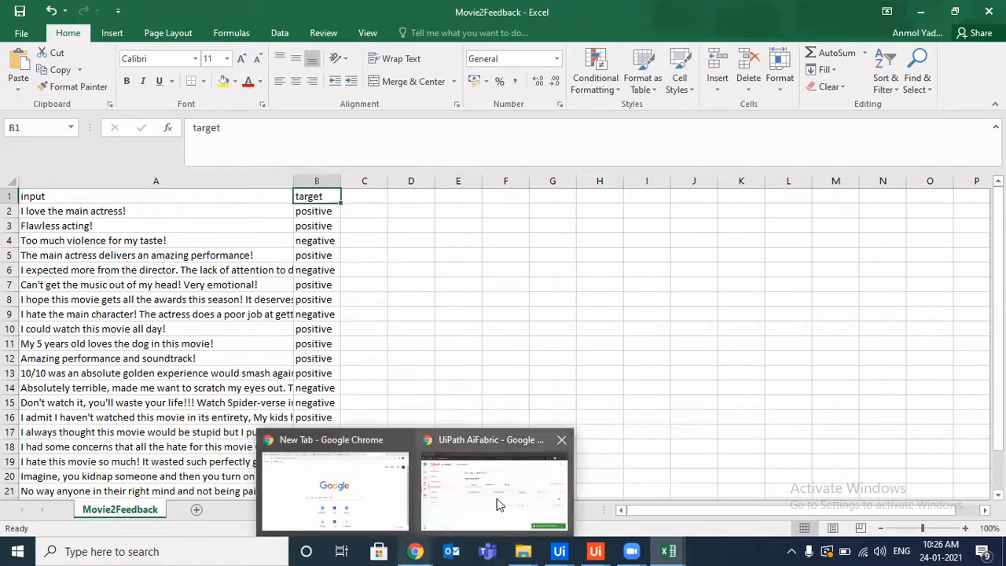
{"action": "left_click", "coordinate": [526, 485]}
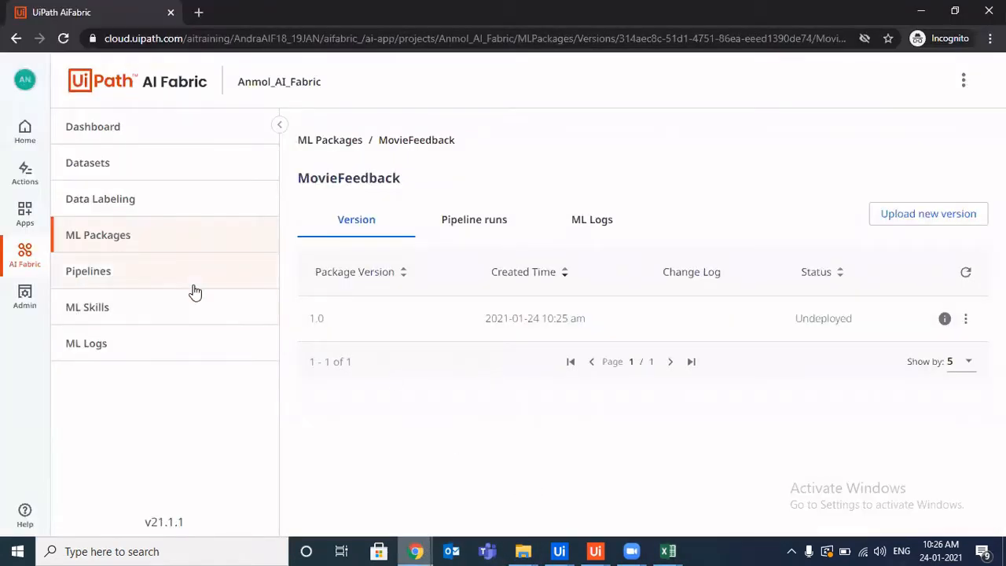
{"action": "left_click", "coordinate": [182, 240]}
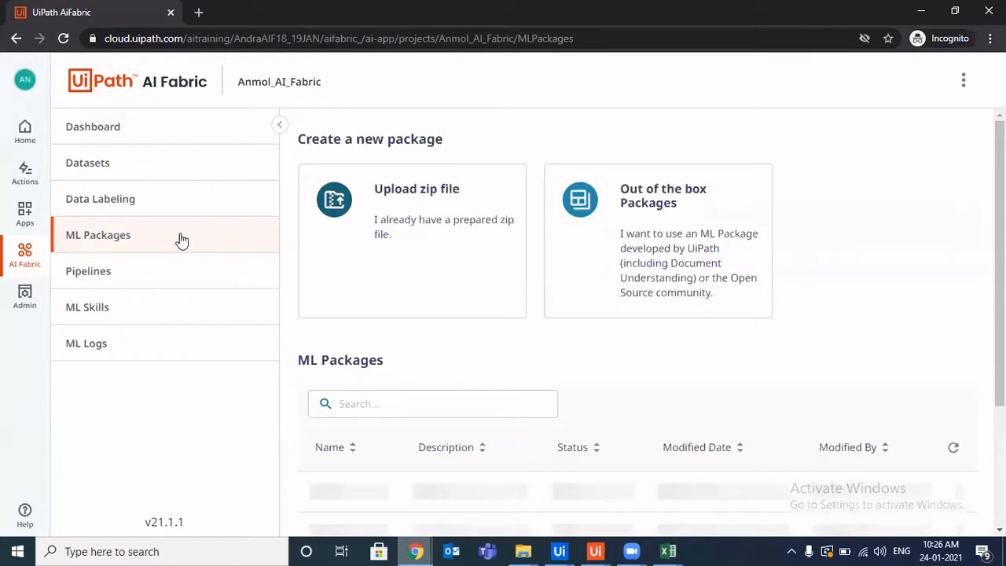
Open the out-of-the-box EnglishTextClassification package under Language Analysis and examine its input description.
{"action": "left_click", "coordinate": [748, 251]}
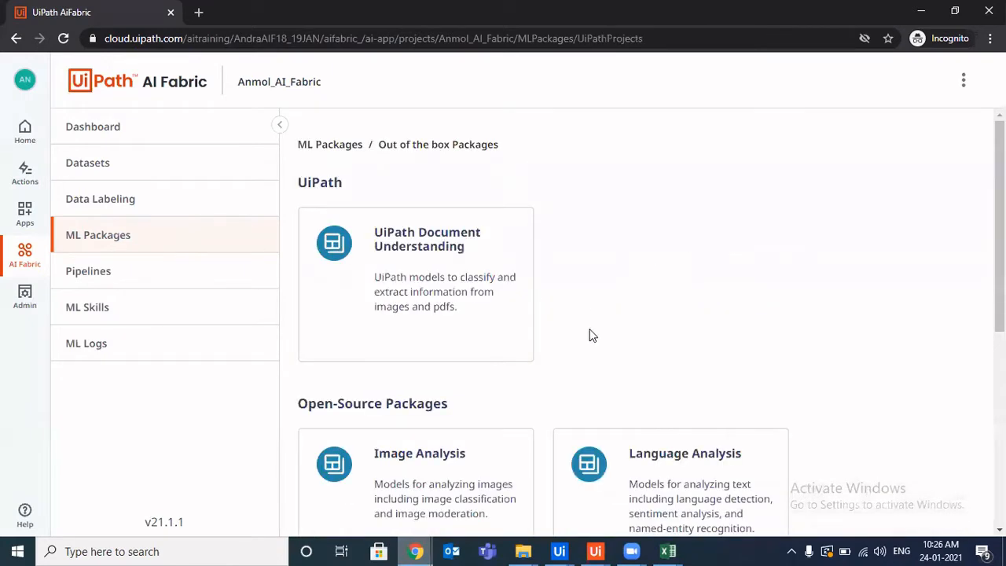
{"action": "left_click", "coordinate": [700, 480]}
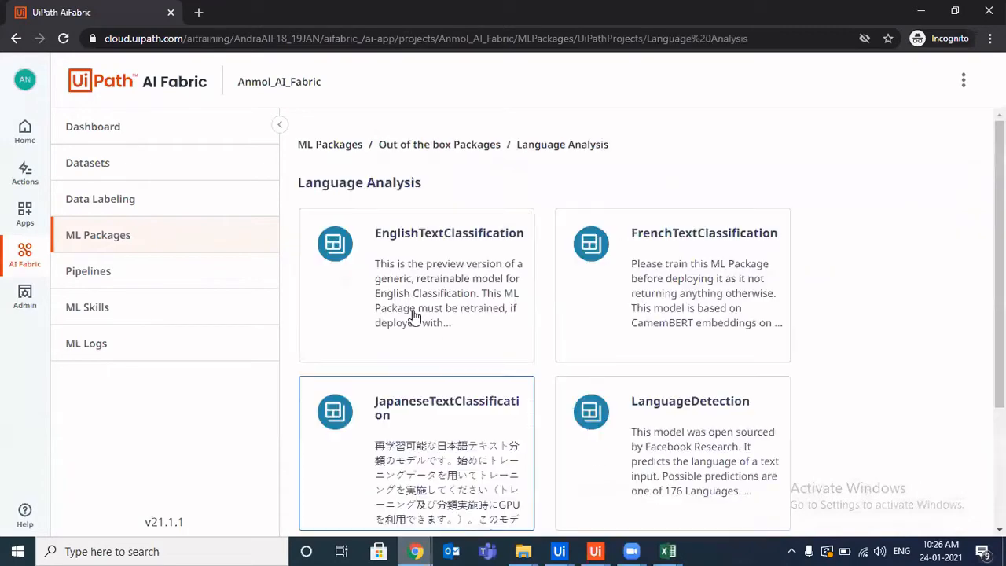
{"action": "left_click", "coordinate": [464, 264]}
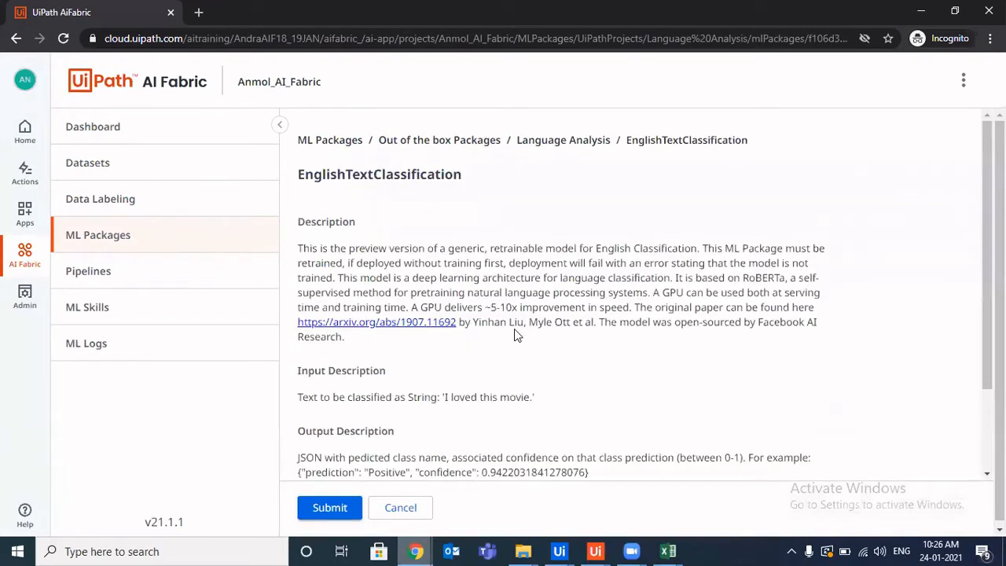
{"action": "scroll", "coordinate": [514, 329], "scroll_direction": "down", "scroll_amount": 3}
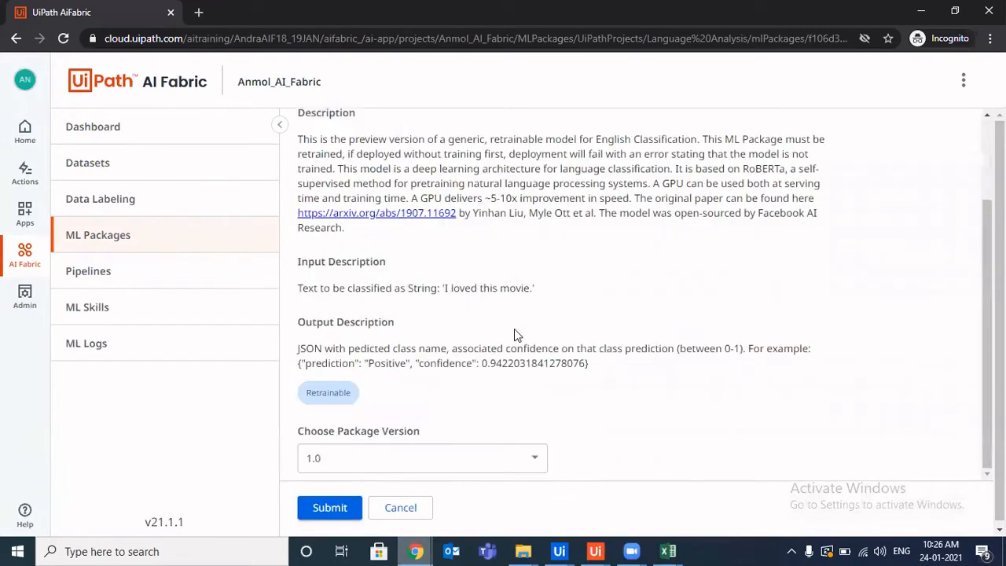
{"action": "double_click", "coordinate": [324, 284]}
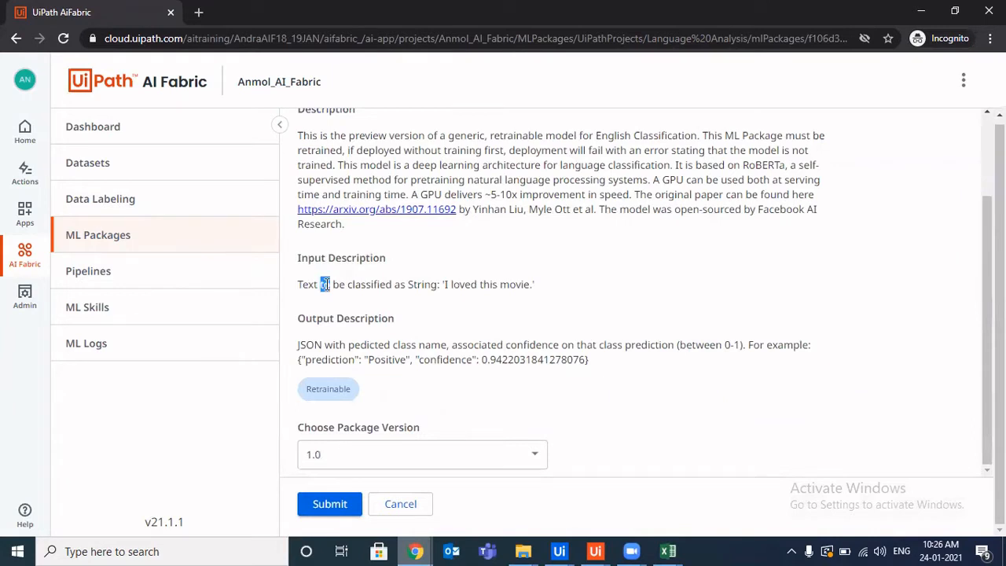
{"action": "triple_click", "coordinate": [500, 284]}
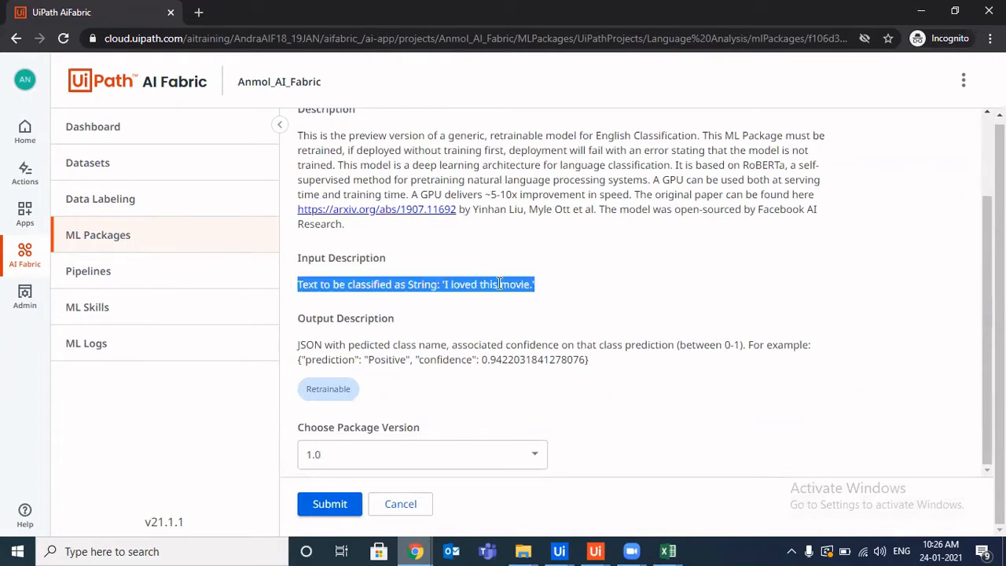
{"action": "left_click", "coordinate": [500, 285]}
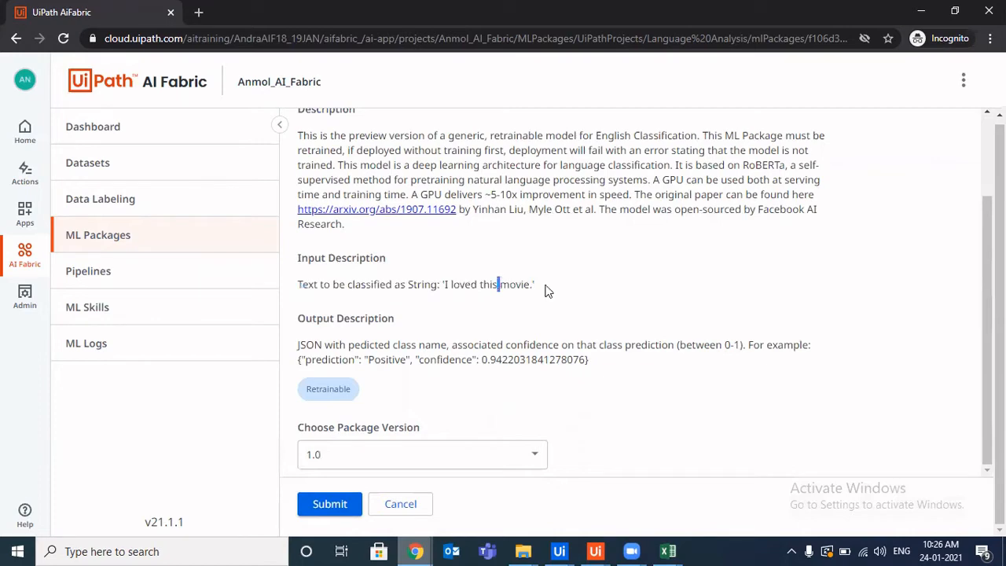
Open the UiPath Documentation Portal at docs.uipath.com in a new browser tab.
{"action": "left_click", "coordinate": [198, 12]}
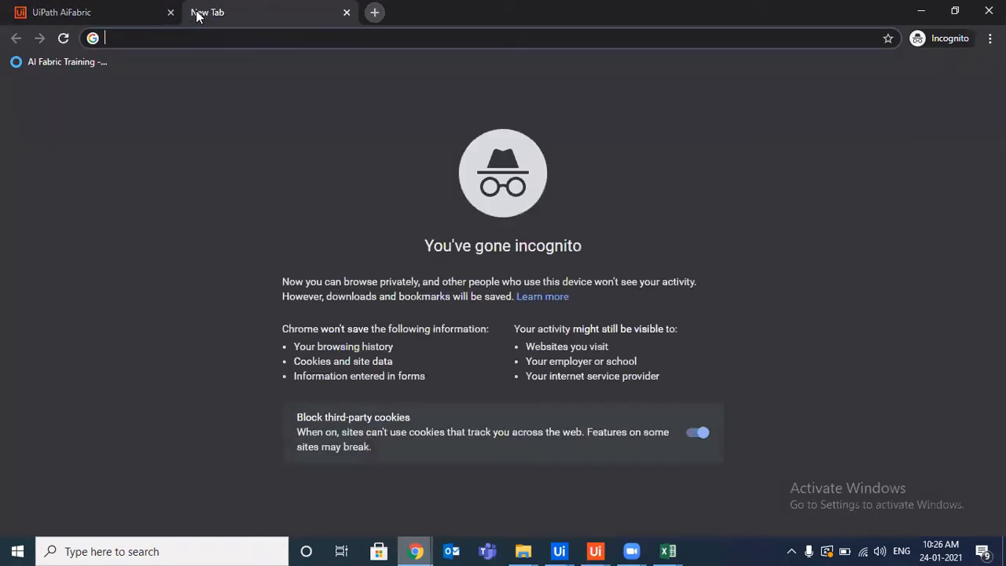
{"action": "type", "text": "docs"}
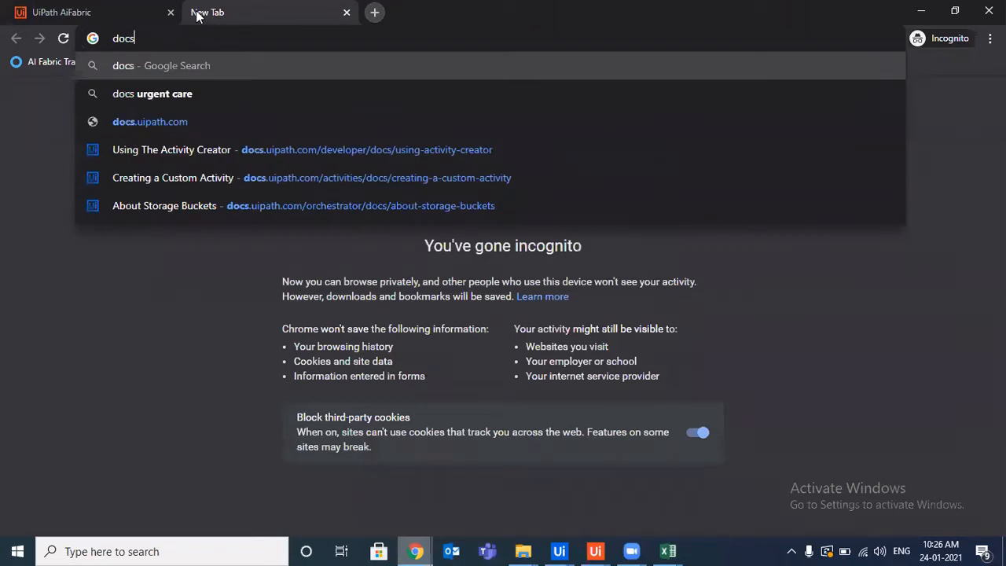
{"action": "key", "text": "Down"}
{"action": "key", "text": "Down"}
{"action": "key", "text": "Down"}
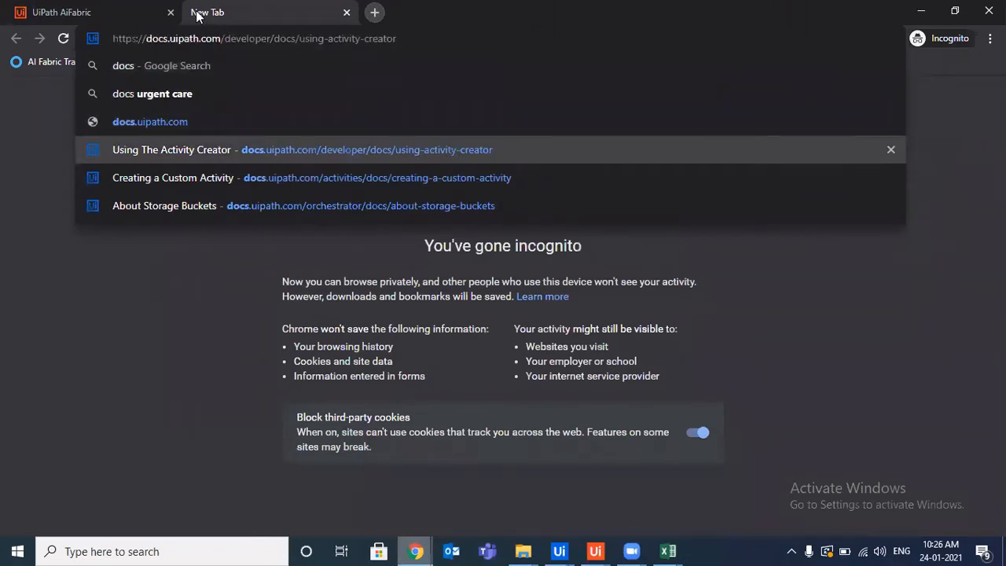
{"action": "key", "text": "Up"}
{"action": "key", "text": "Return"}
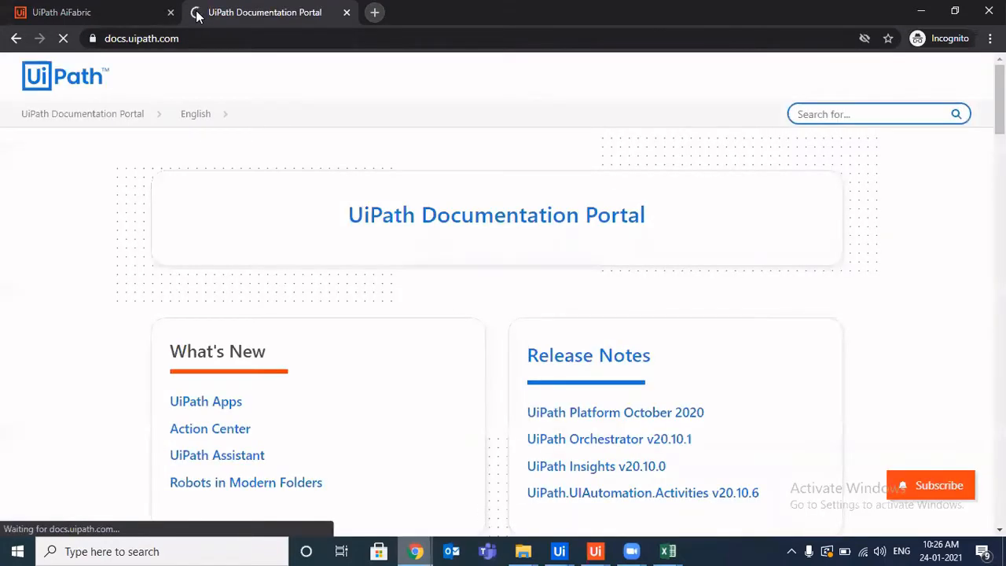
Search the documentation portal for "aifabric" and open the v0 About AI Fabric article.
{"action": "left_click", "coordinate": [861, 114]}
{"action": "type", "text": "ai"}
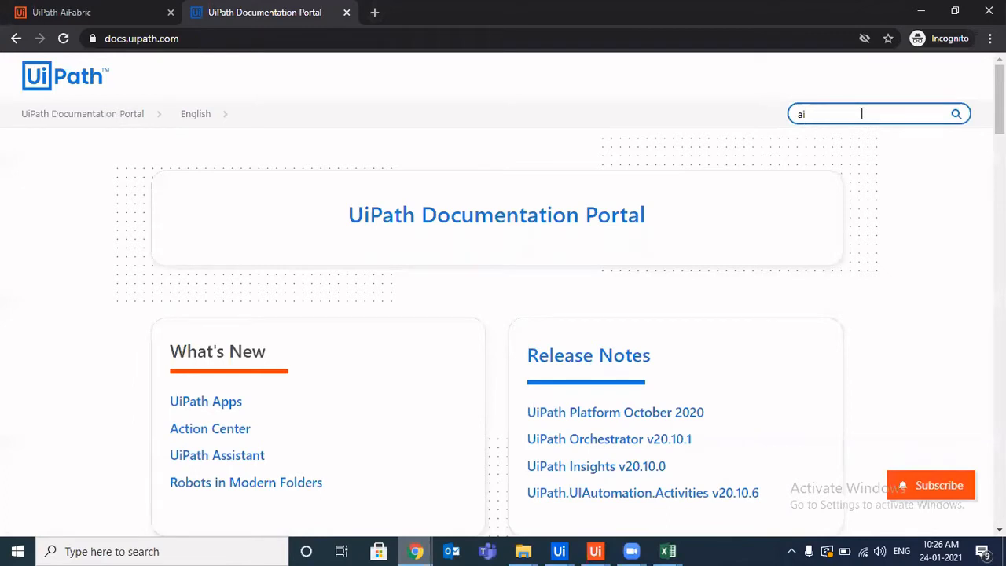
{"action": "type", "text": "fabric"}
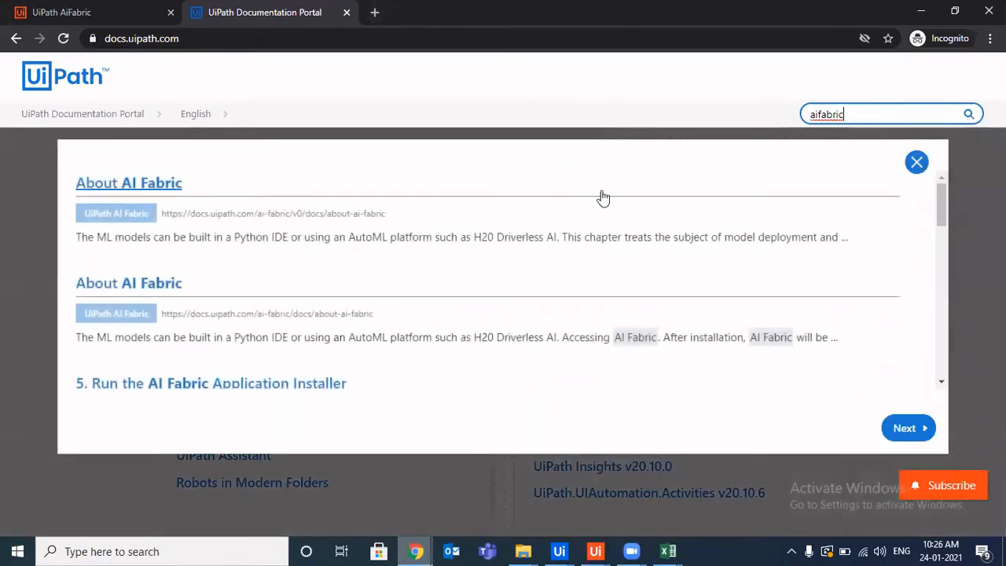
{"action": "left_click", "coordinate": [163, 193]}
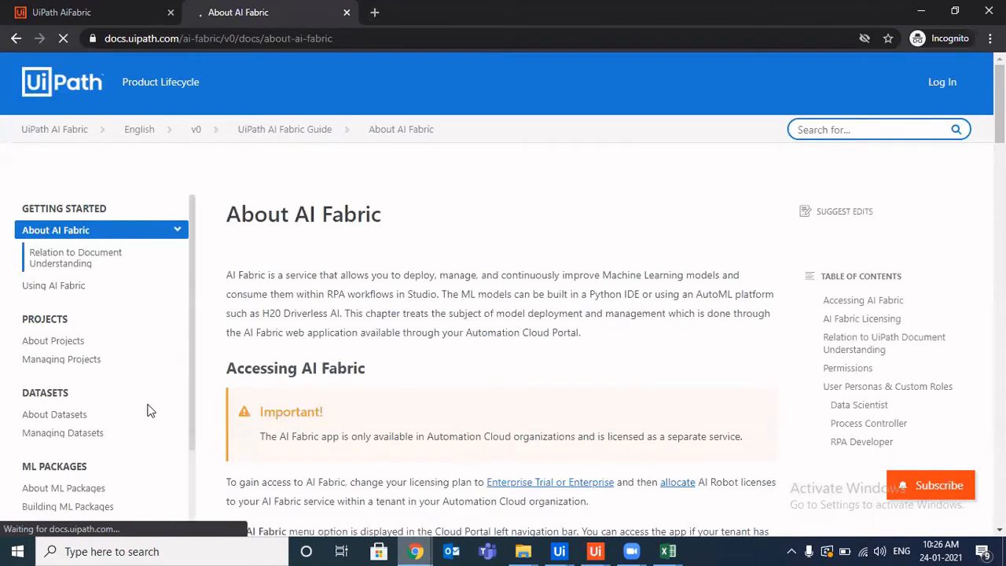
Open the English Text Classification page listed under Out of the Box Packages in the AI Fabric guide.
{"action": "scroll", "coordinate": [147, 410], "scroll_direction": "down", "scroll_amount": 2}
{"action": "scroll", "coordinate": [147, 410], "scroll_direction": "down", "scroll_amount": 1}
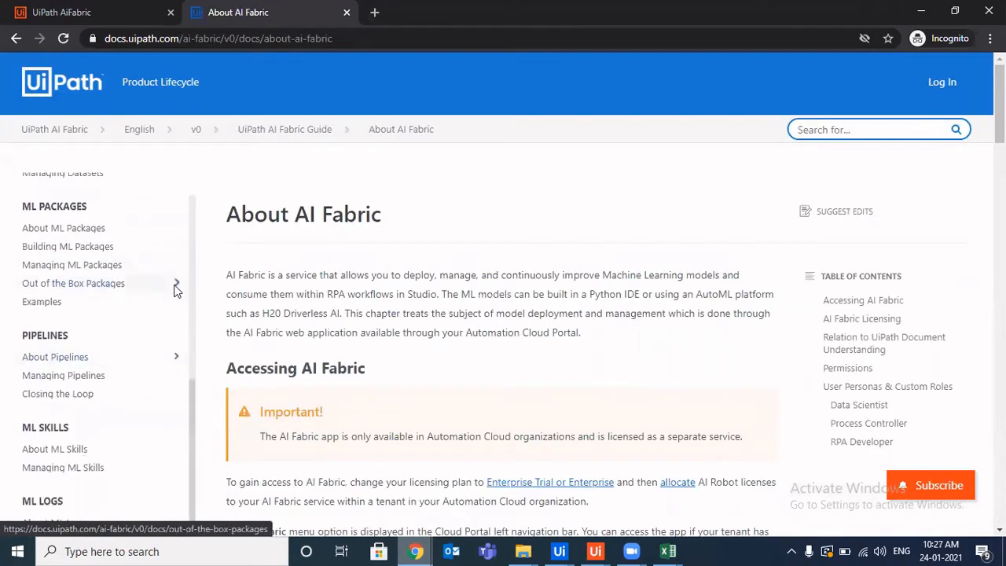
{"action": "left_click", "coordinate": [176, 286]}
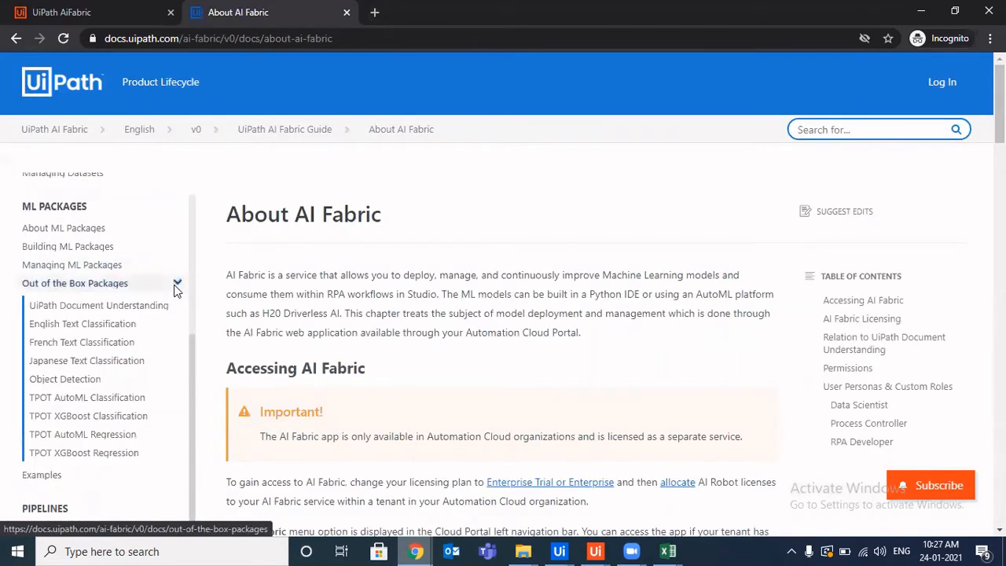
{"action": "left_click", "coordinate": [132, 327]}
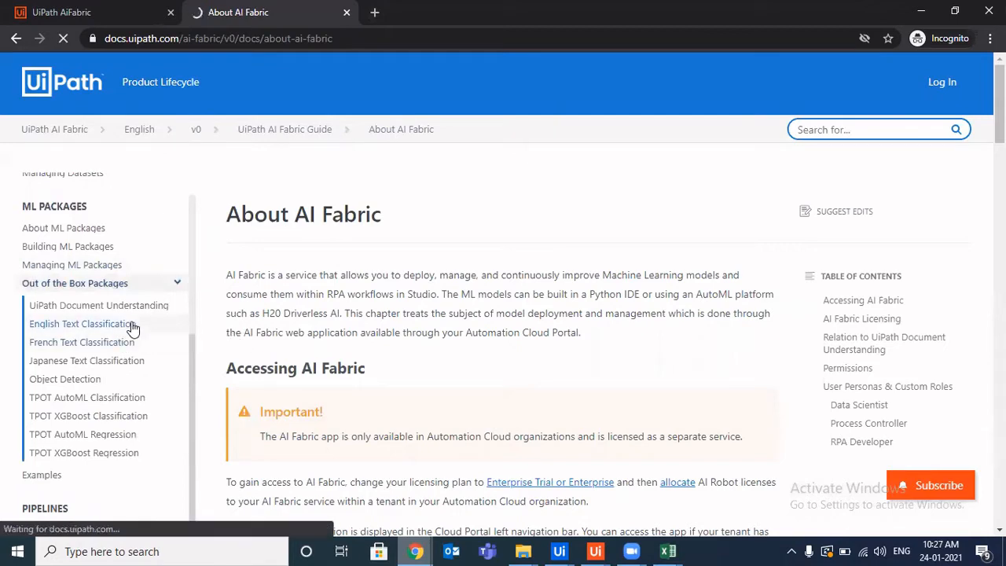
Switch to the MovieFeedback file in Excel to check its column headers, and minimize it to return to the documentation.
{"action": "mouse_move", "coordinate": [668, 550]}
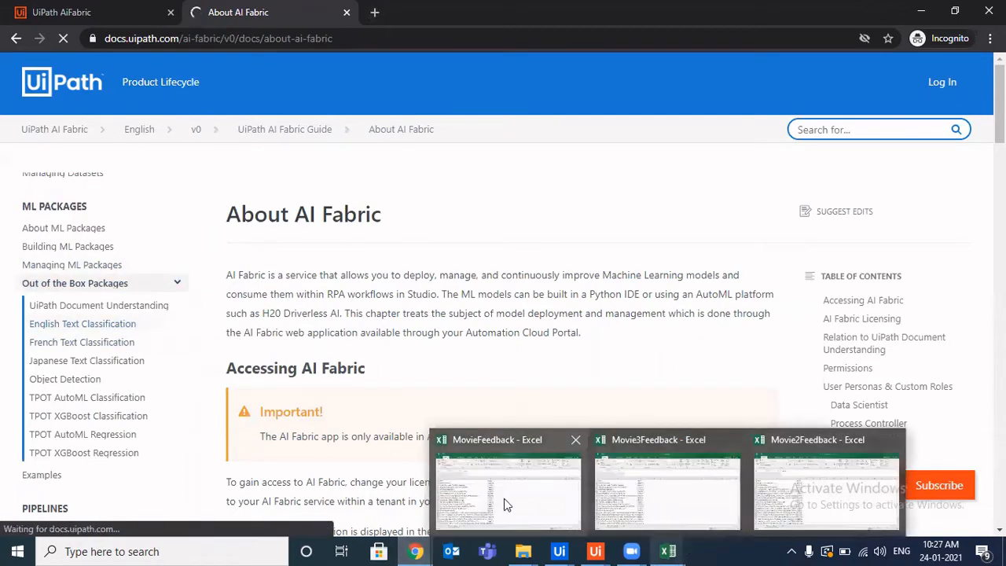
{"action": "left_click", "coordinate": [523, 497]}
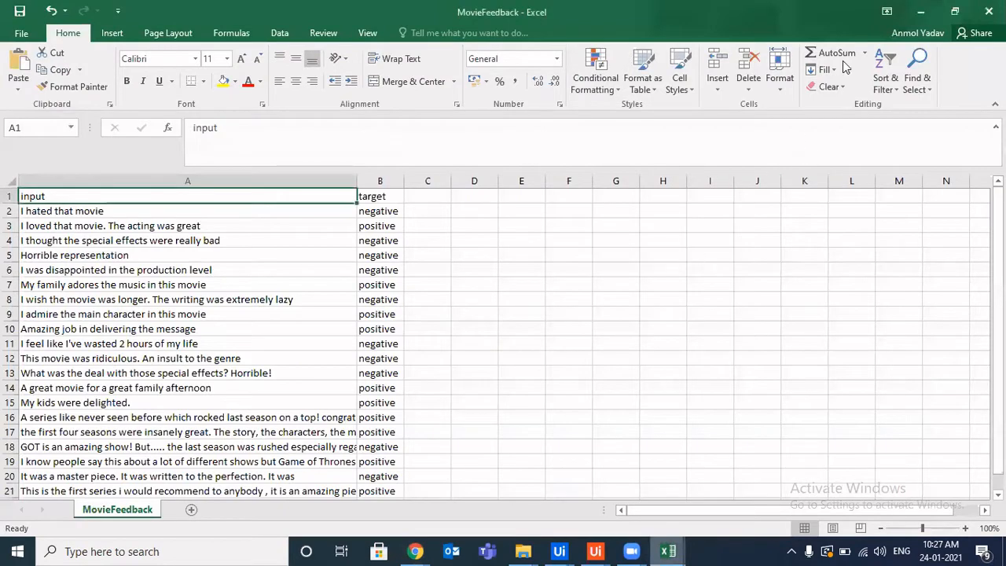
{"action": "left_click", "coordinate": [922, 10]}
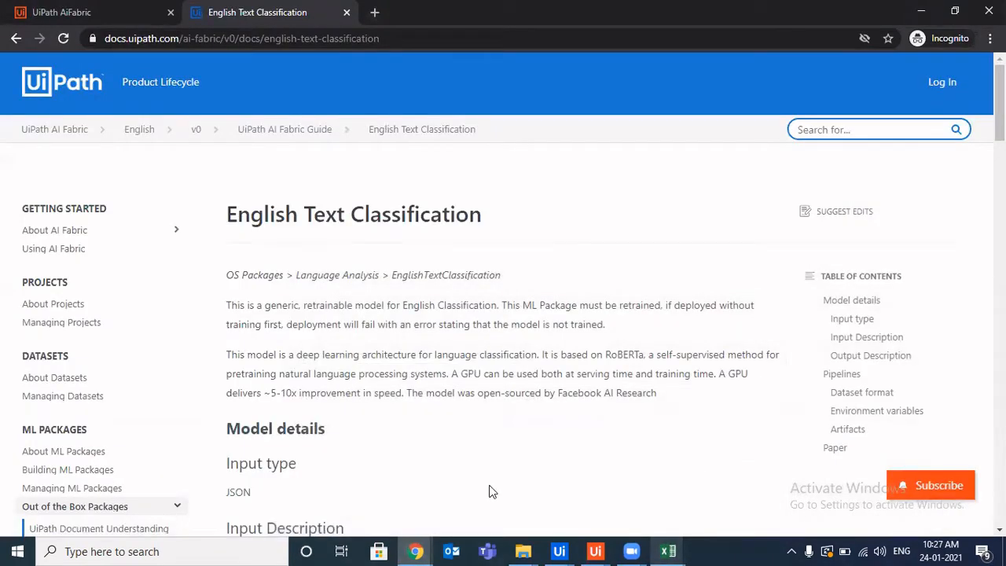
Read the Dataset format section and examine the input and target headers in the first input.csv example.
{"action": "scroll", "coordinate": [489, 491], "scroll_direction": "down", "scroll_amount": 5}
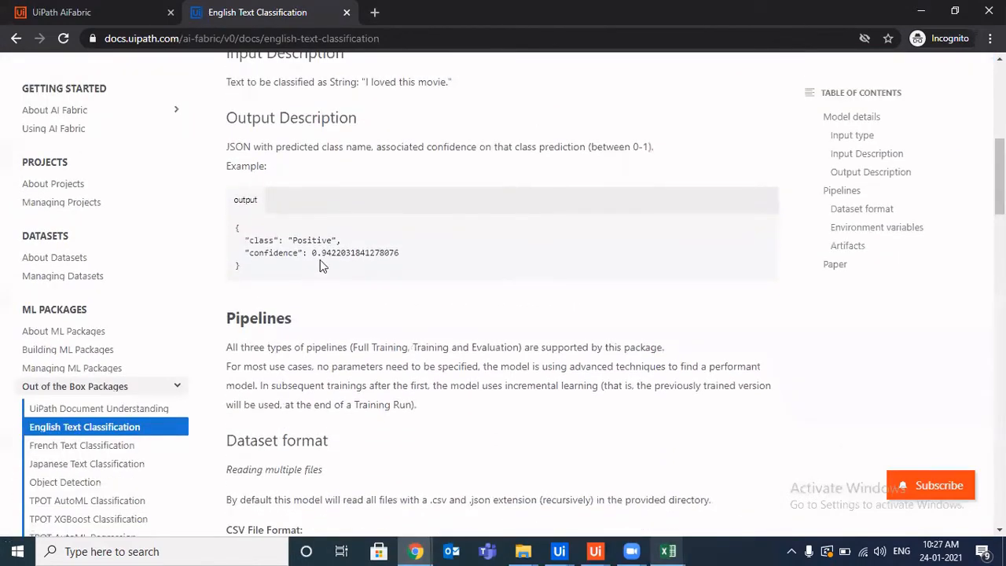
{"action": "scroll", "coordinate": [404, 257], "scroll_direction": "down", "scroll_amount": 5}
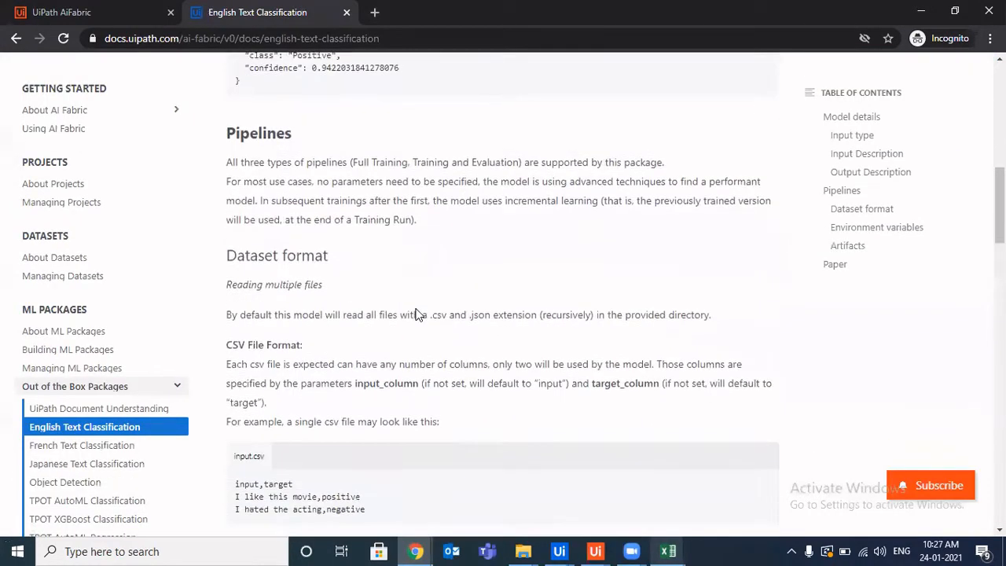
{"action": "left_click_drag", "start_coordinate": [250, 190], "coordinate": [372, 210]}
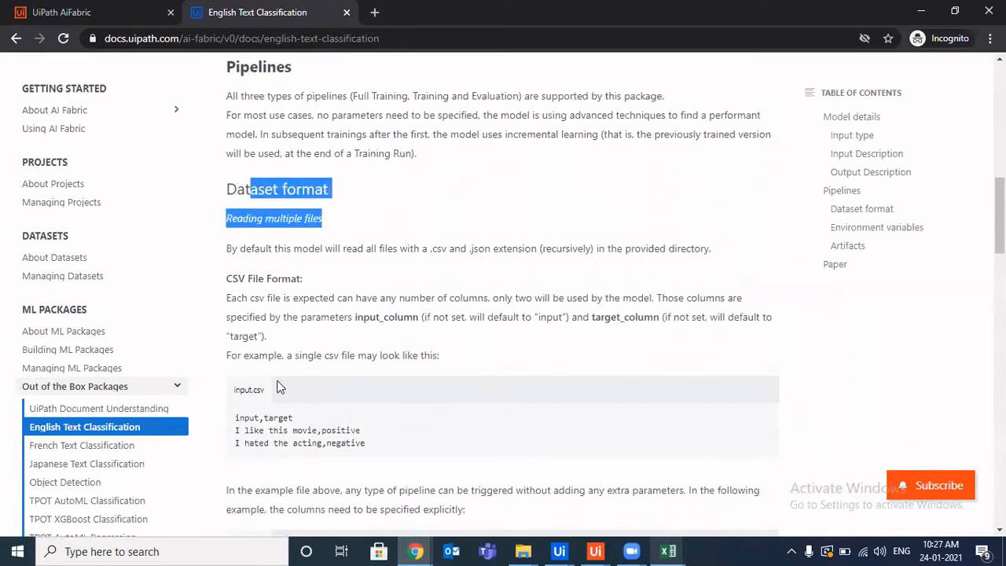
{"action": "left_click", "coordinate": [250, 394]}
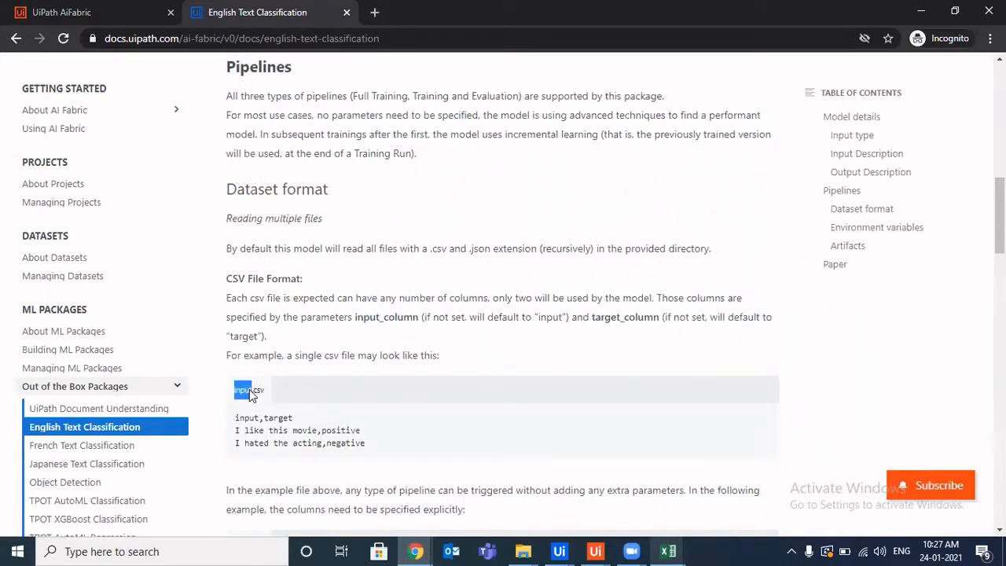
{"action": "double_click", "coordinate": [248, 419]}
{"action": "double_click", "coordinate": [276, 418]}
{"action": "scroll", "coordinate": [275, 419], "scroll_direction": "down", "scroll_amount": 3}
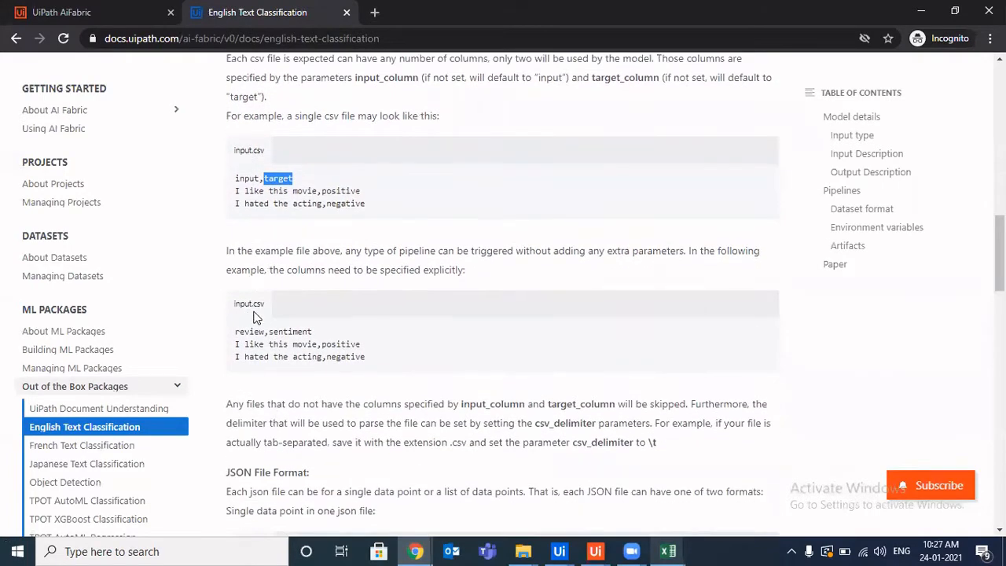
Examine the review and sentiment headers in the second input.csv example and read the input_column and target_column parameter defaults.
{"action": "double_click", "coordinate": [249, 331]}
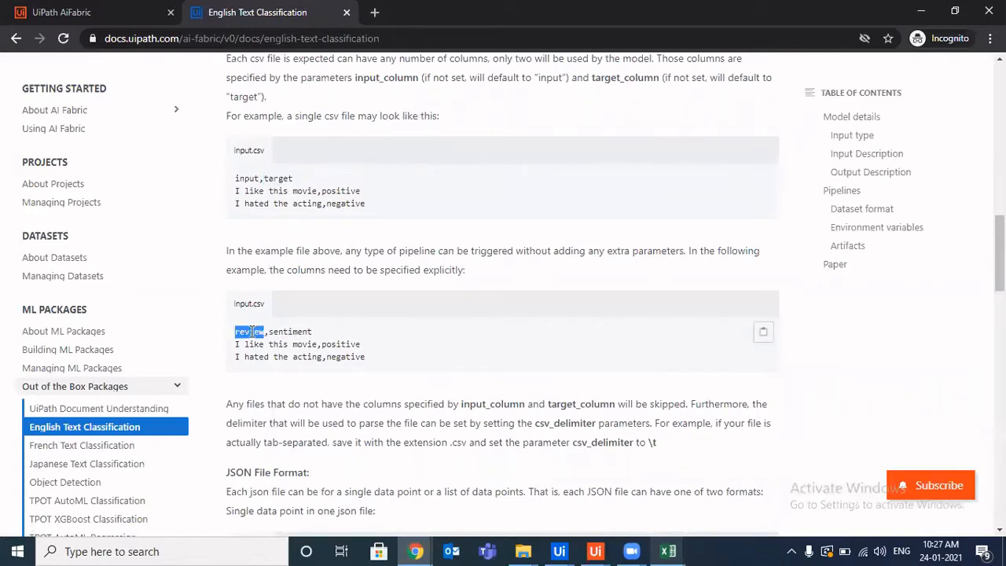
{"action": "double_click", "coordinate": [294, 332]}
{"action": "scroll", "coordinate": [296, 338], "scroll_direction": "up", "scroll_amount": 2}
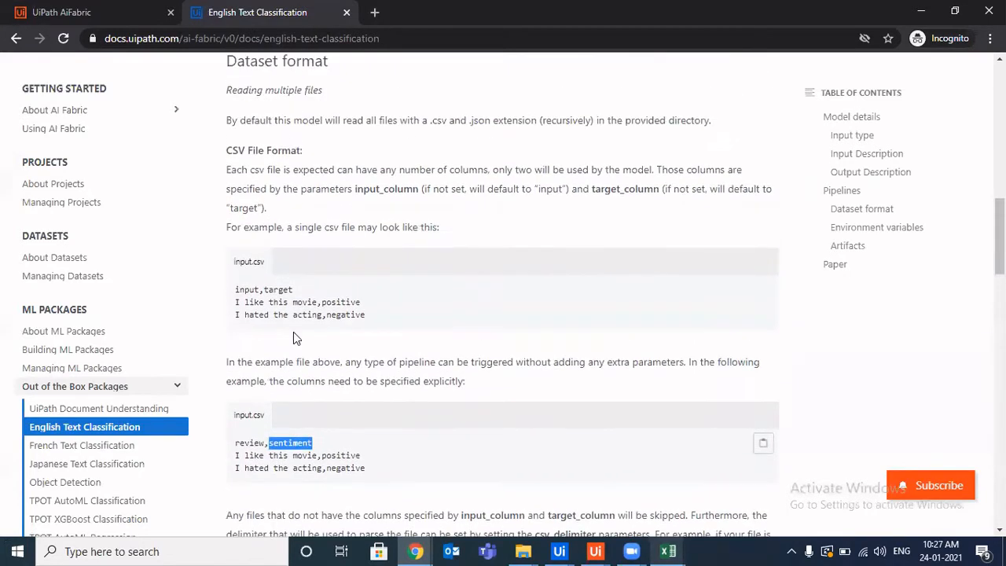
{"action": "left_click_drag", "start_coordinate": [400, 194], "coordinate": [422, 205]}
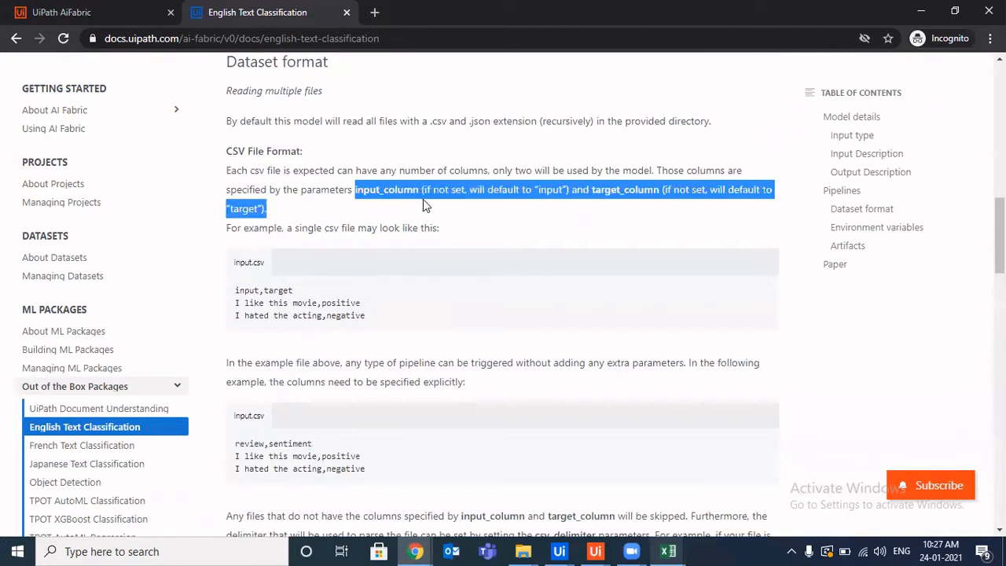
{"action": "left_click", "coordinate": [423, 203]}
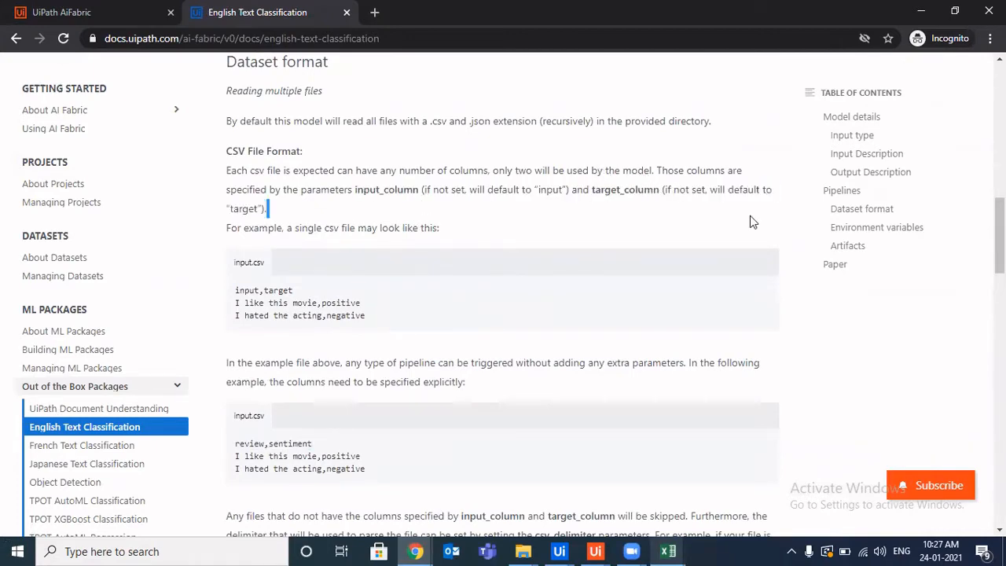
{"action": "scroll", "coordinate": [669, 398], "scroll_direction": "down", "scroll_amount": 2}
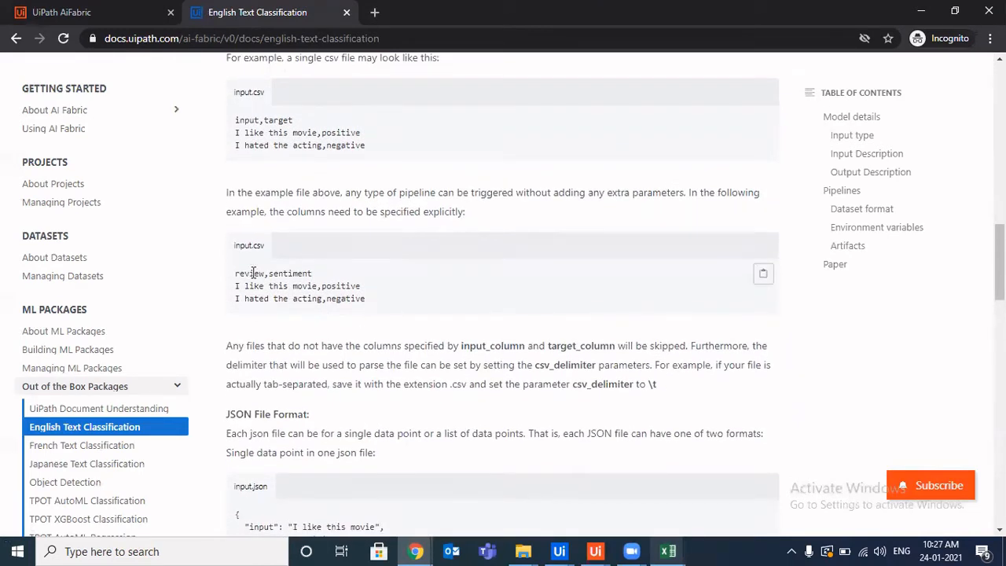
{"action": "scroll", "coordinate": [438, 393], "scroll_direction": "down", "scroll_amount": 2}
{"action": "scroll", "coordinate": [438, 393], "scroll_direction": "up", "scroll_amount": 3}
Return to the UiPath AI Fabric browser tab and open the project's Datasets list.
{"action": "mouse_move", "coordinate": [598, 551]}
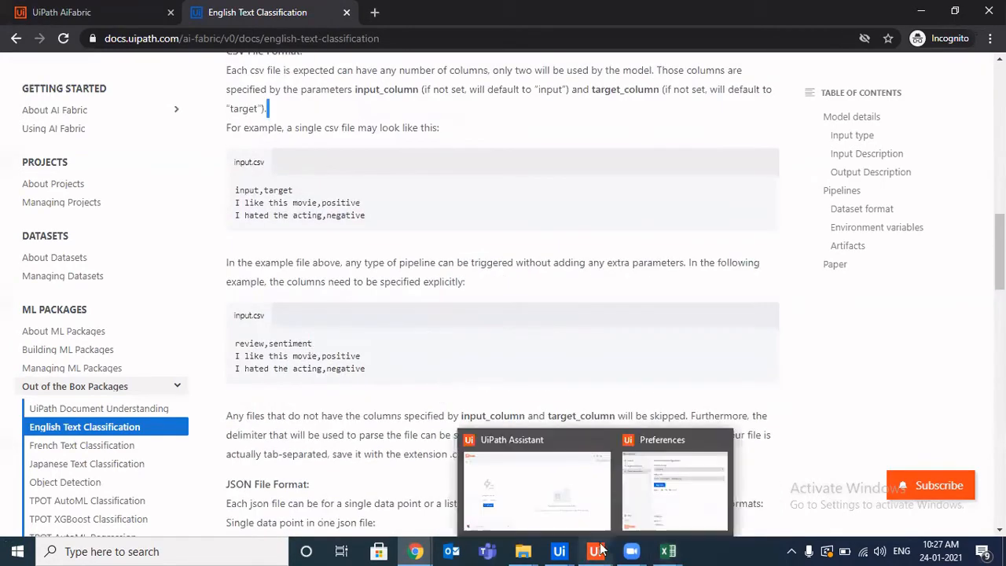
{"action": "mouse_move", "coordinate": [519, 550]}
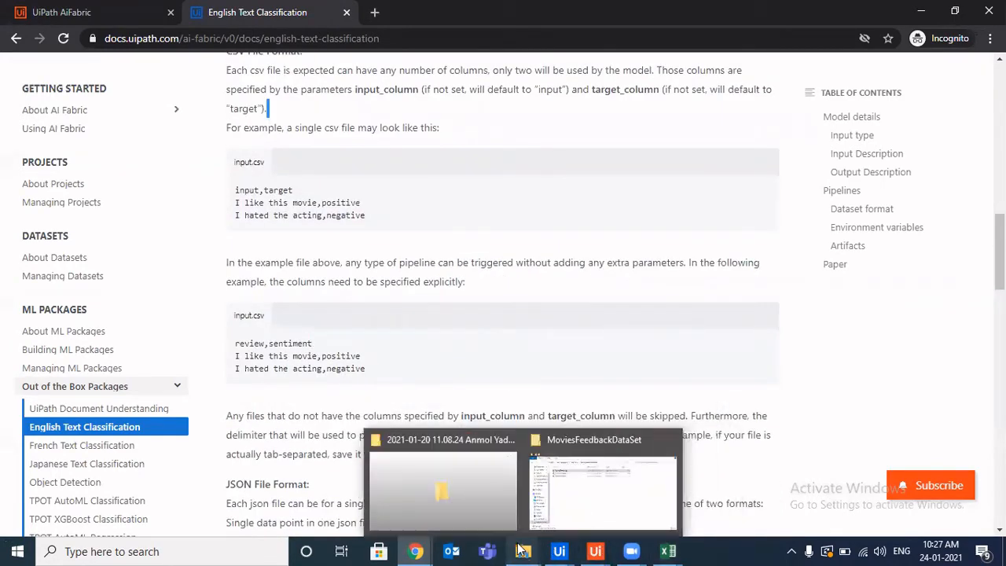
{"action": "mouse_move", "coordinate": [415, 550]}
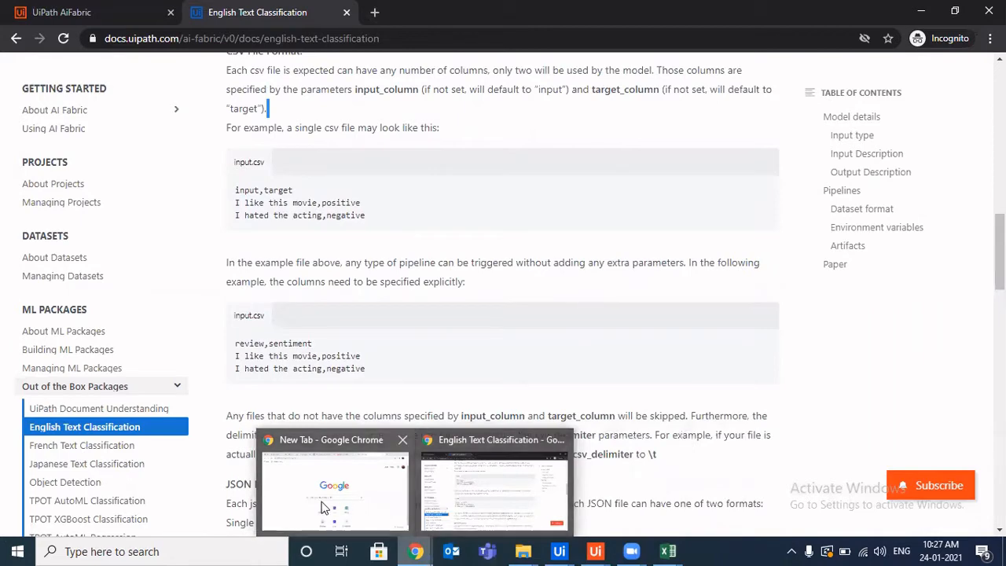
{"action": "left_click", "coordinate": [104, 10]}
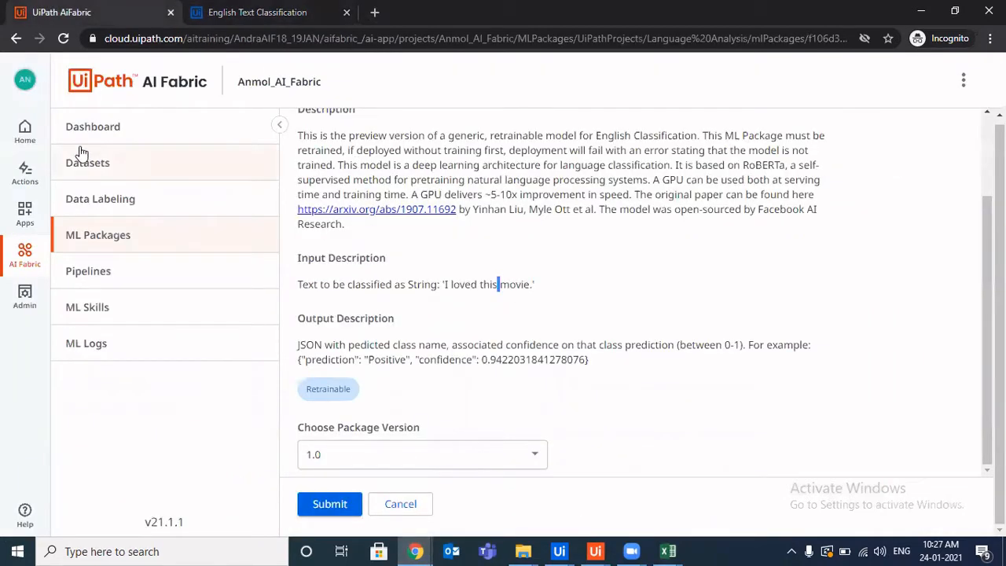
{"action": "left_click", "coordinate": [109, 160]}
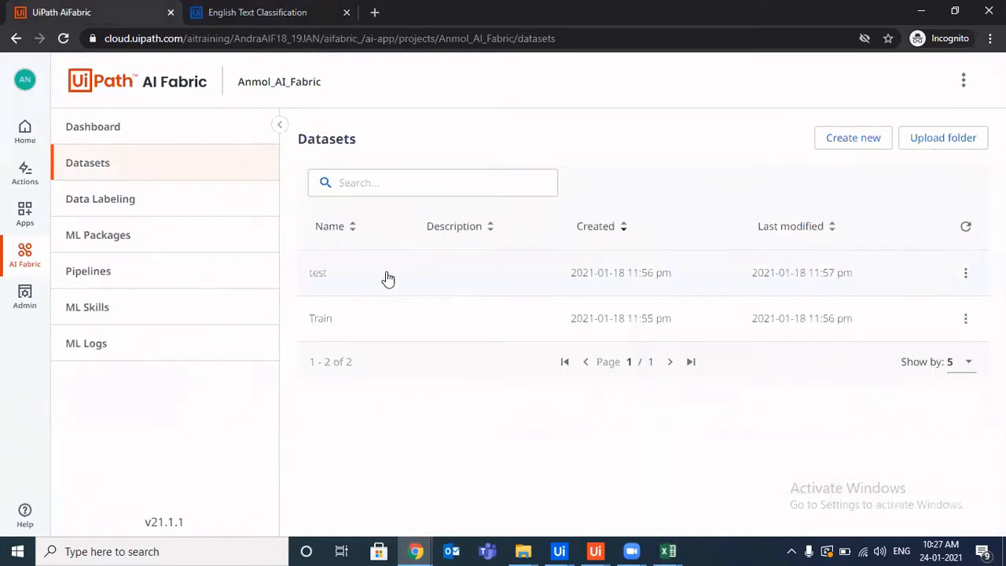
Start creating a new dataset and enter Trai as the beginning of its name.
{"action": "left_click", "coordinate": [851, 136]}
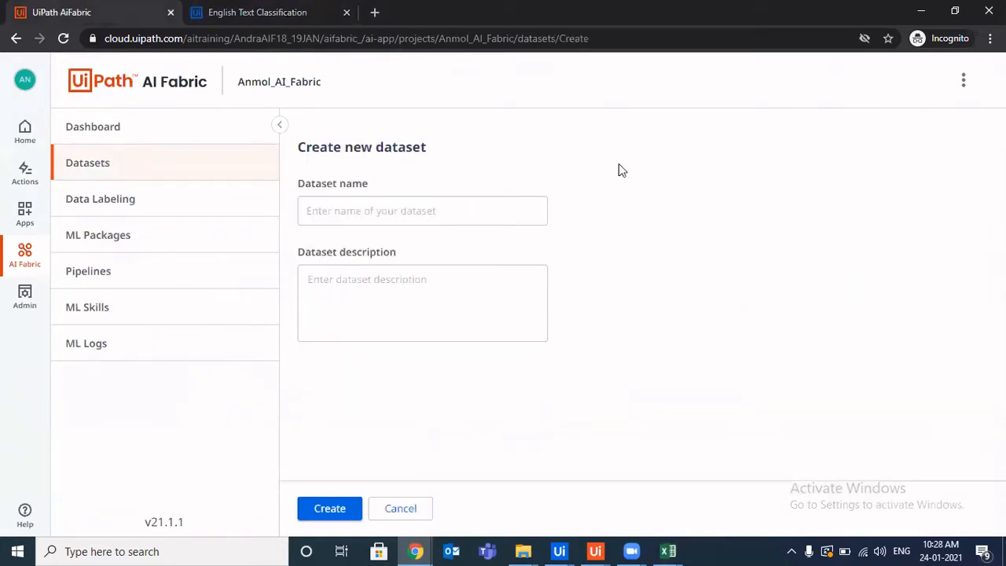
{"action": "left_click", "coordinate": [400, 210]}
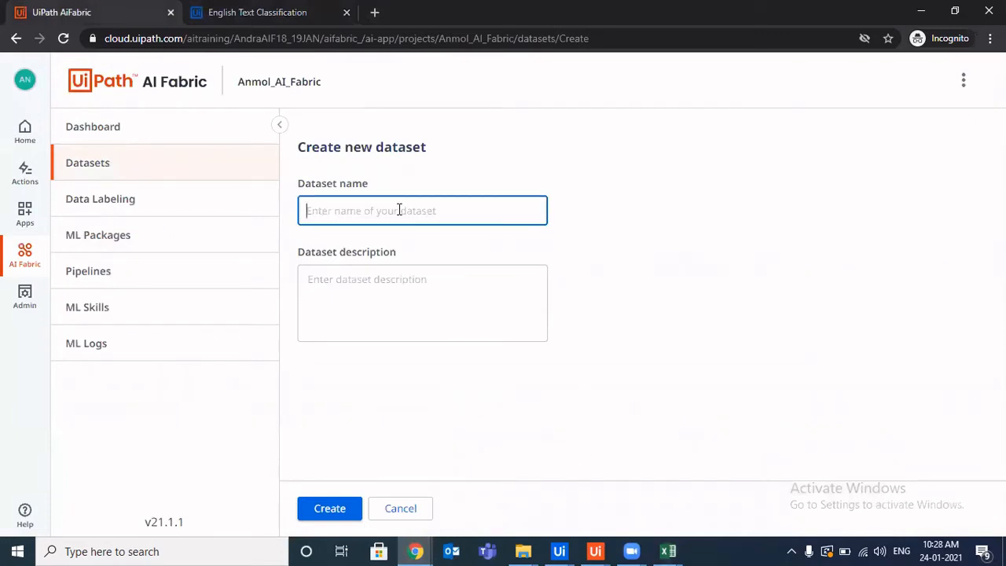
{"action": "type", "text": "TrainD"}
{"action": "key", "text": "BackSpace"}
{"action": "key", "text": "BackSpace"}
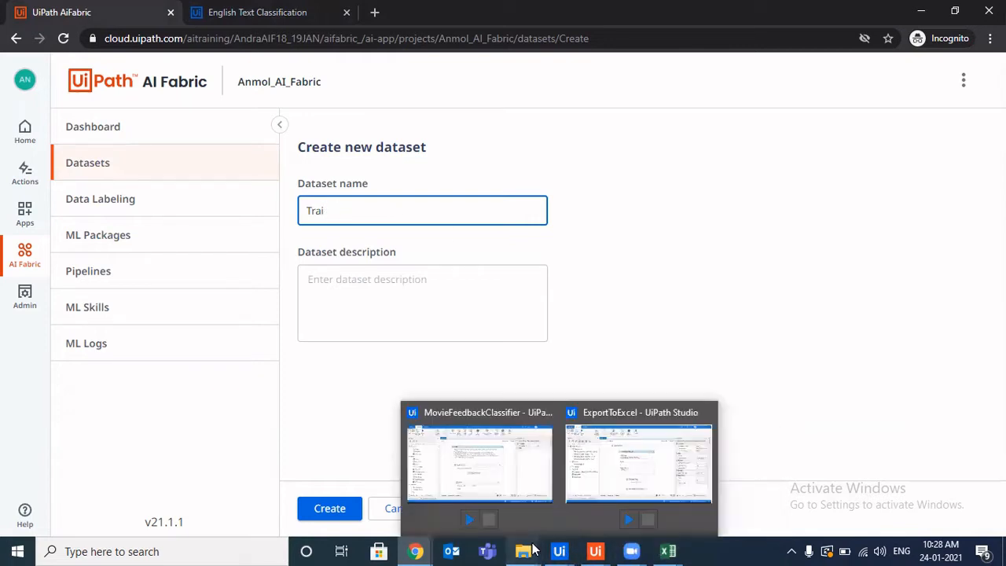
Review the three feedback files and their sizes in the MoviesFeedbackDataSet folder, and minimize the folder window to return to the dataset form.
{"action": "mouse_move", "coordinate": [522, 551]}
{"action": "left_click", "coordinate": [607, 498]}
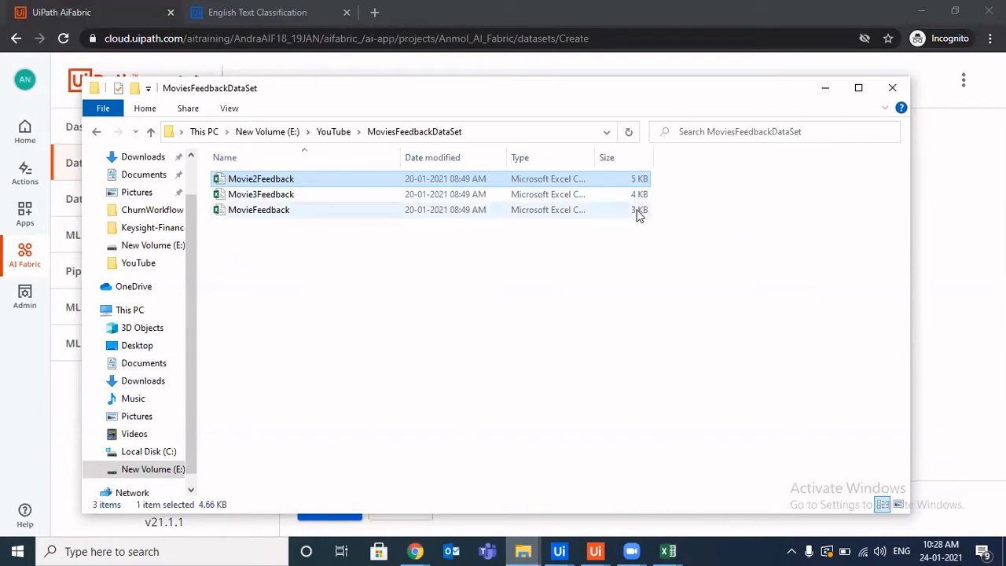
{"action": "left_click", "coordinate": [595, 209]}
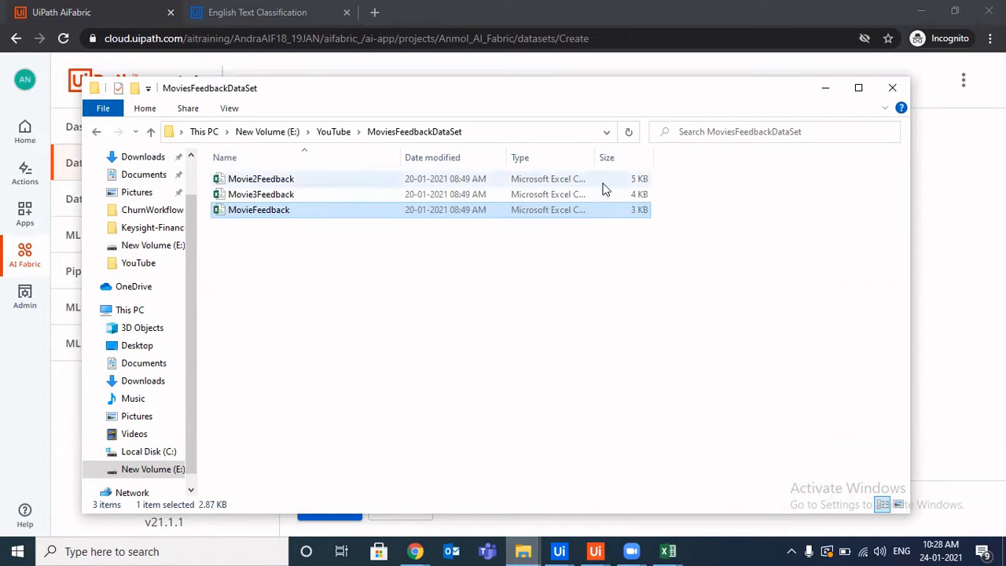
{"action": "left_click", "coordinate": [606, 194]}
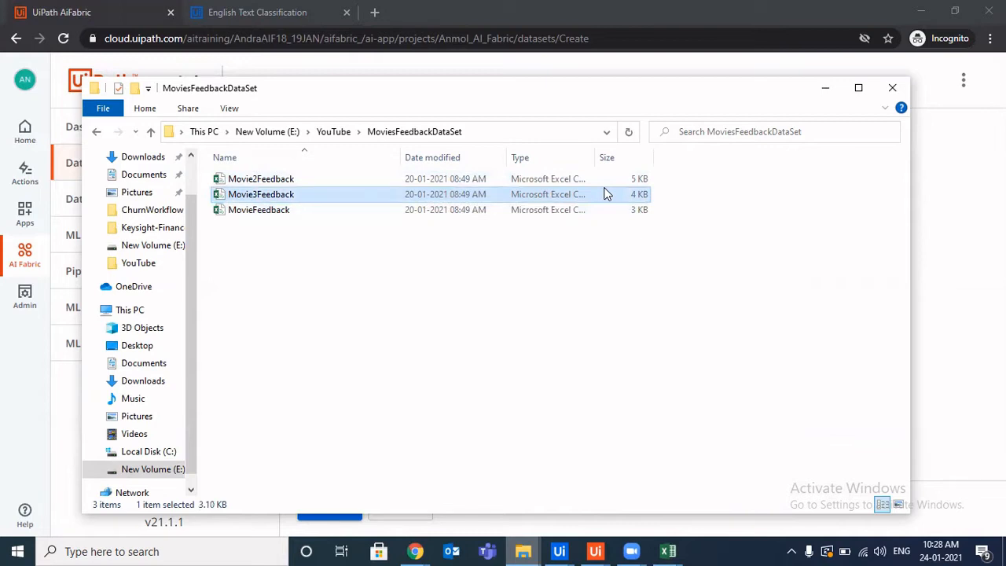
{"action": "left_click", "coordinate": [598, 185]}
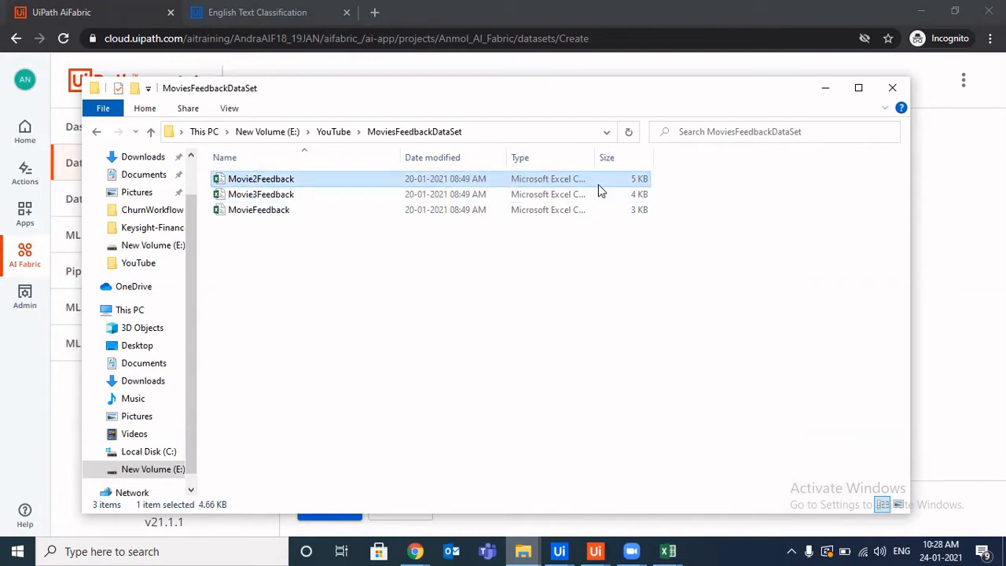
{"action": "left_click", "coordinate": [602, 194]}
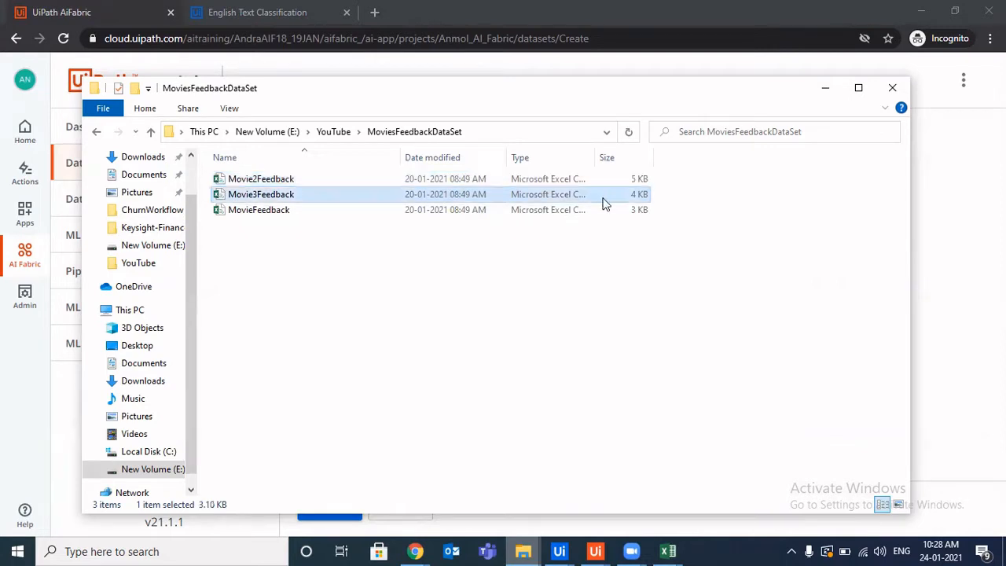
{"action": "left_click", "coordinate": [612, 212]}
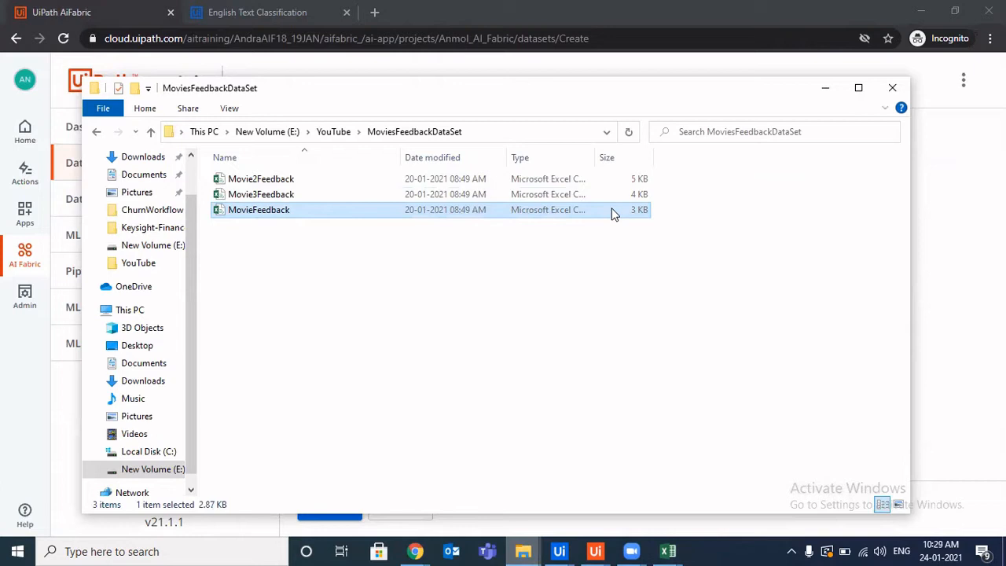
{"action": "left_click", "coordinate": [825, 89]}
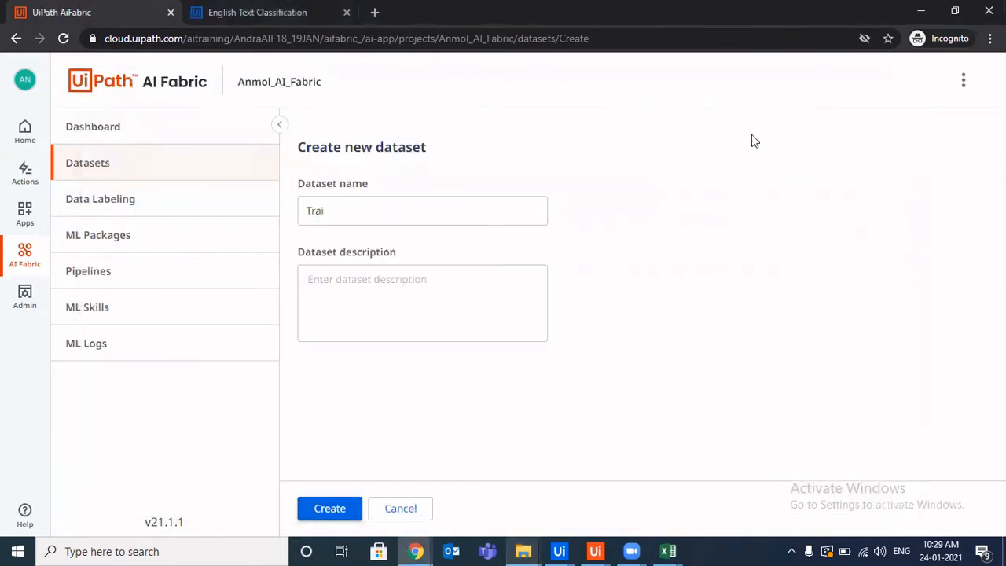
Complete the dataset name as TrainData-1 and create the dataset.
{"action": "left_click", "coordinate": [429, 215]}
{"action": "type", "text": "n"}
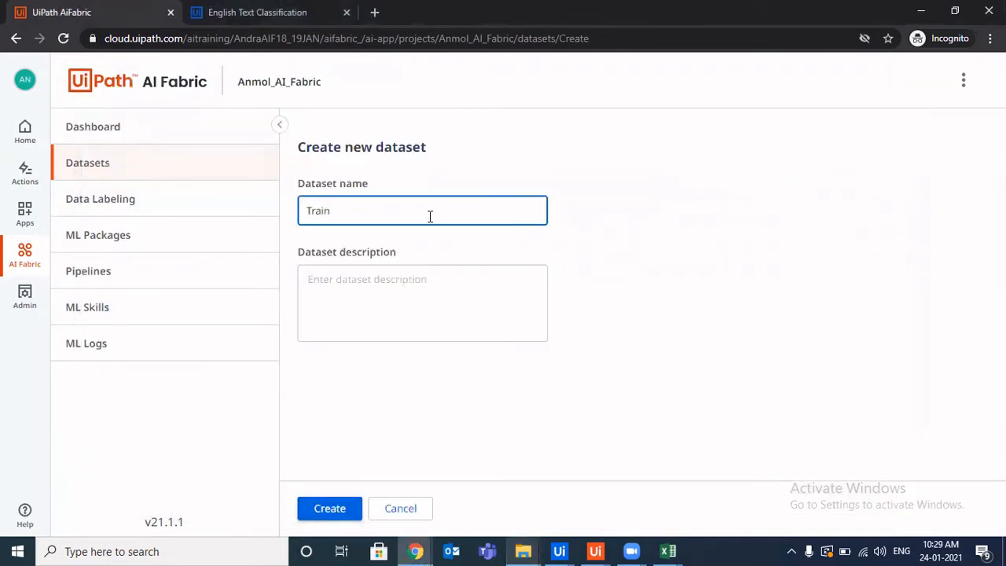
{"action": "type", "text": "Data-1"}
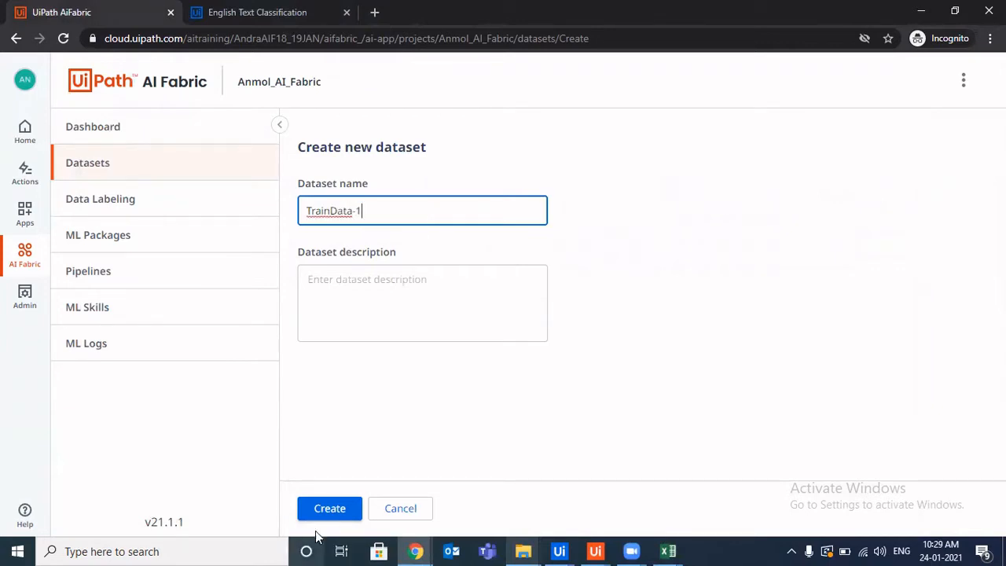
{"action": "left_click", "coordinate": [329, 508]}
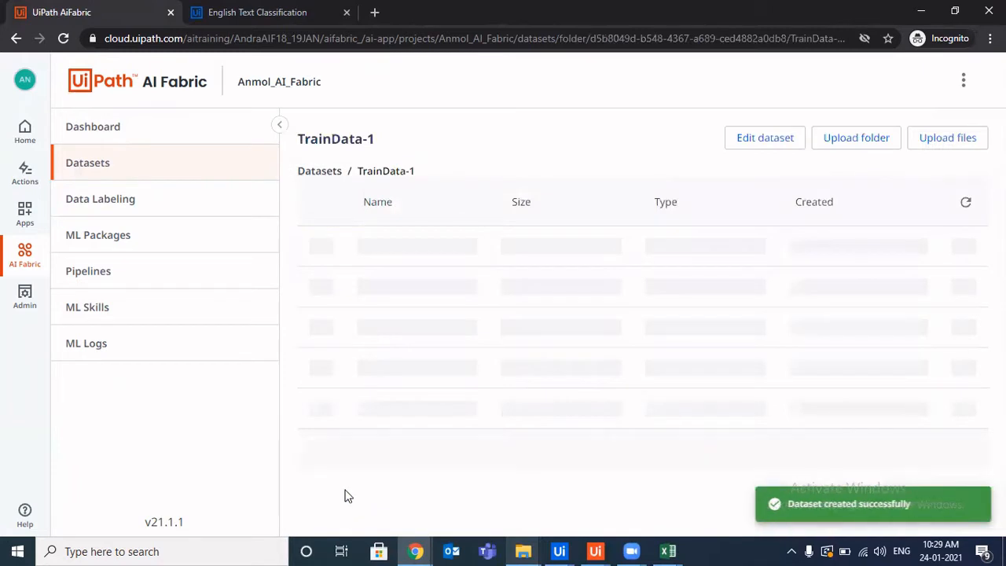
Upload the Movie2Feedback file from the MoviesFeedbackDataSet folder to the TrainData-1 dataset.
{"action": "left_click", "coordinate": [942, 137]}
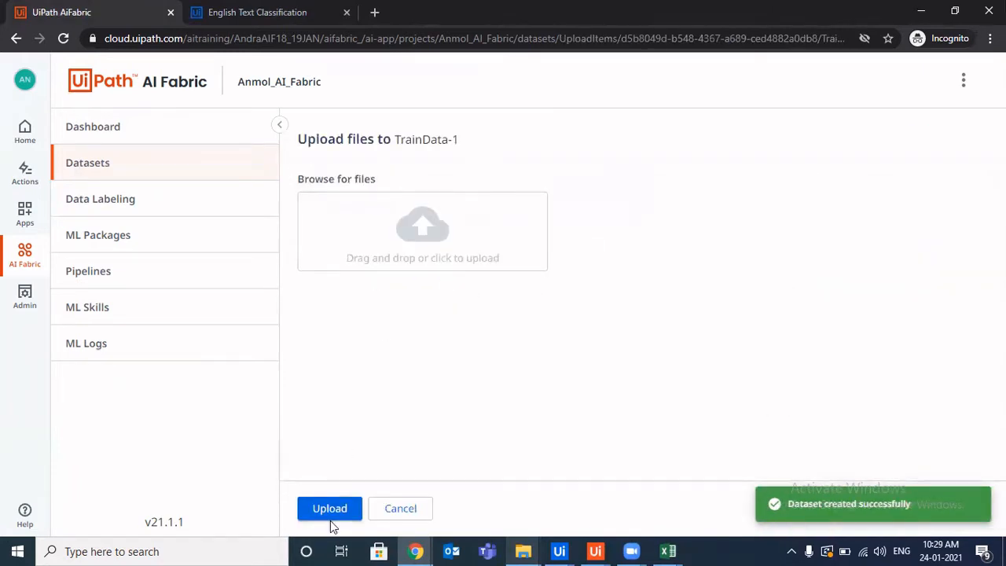
{"action": "mouse_move", "coordinate": [520, 551]}
{"action": "left_click", "coordinate": [606, 477]}
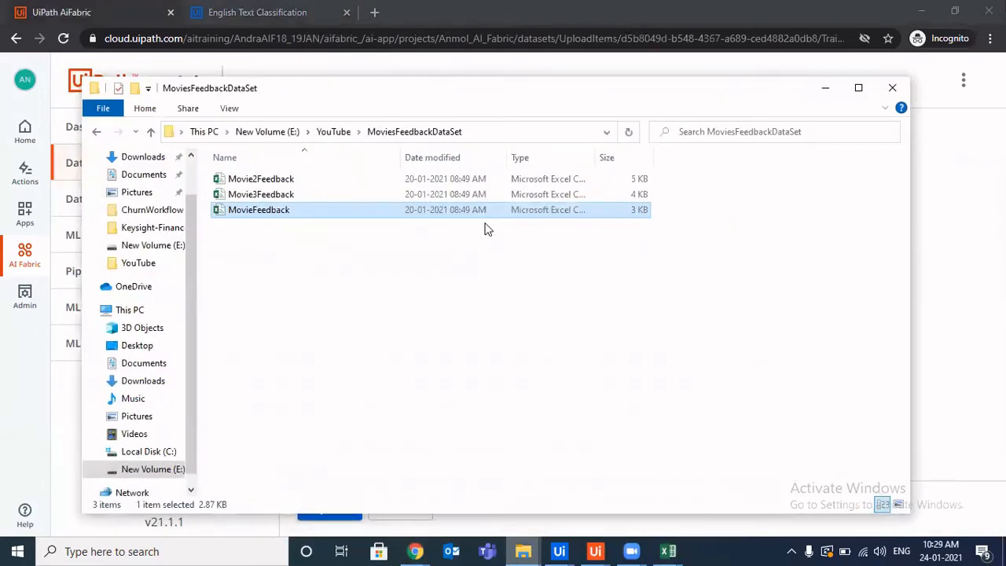
{"action": "left_click_drag", "start_coordinate": [362, 185], "coordinate": [971, 267]}
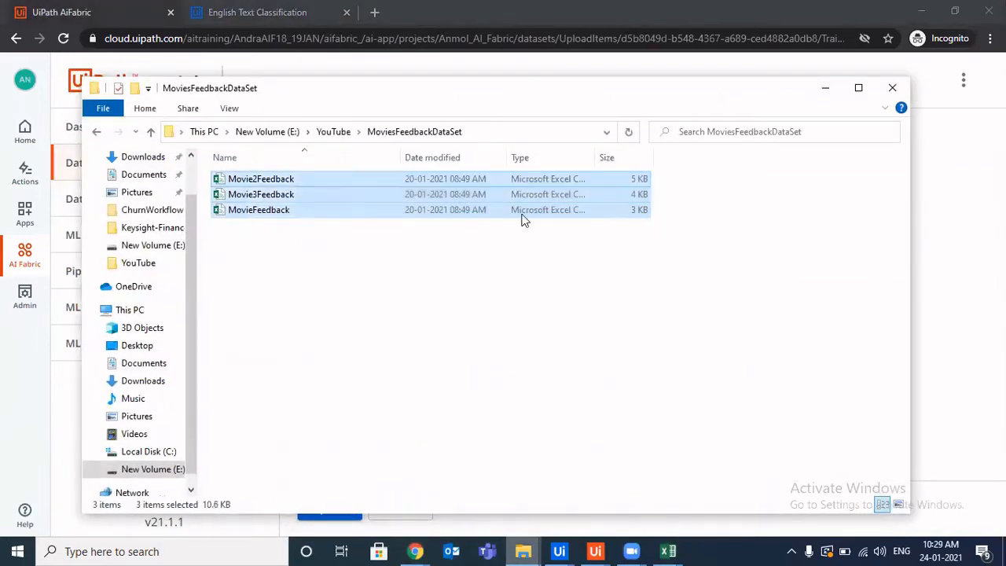
{"action": "left_click_drag", "start_coordinate": [664, 101], "coordinate": [685, 261]}
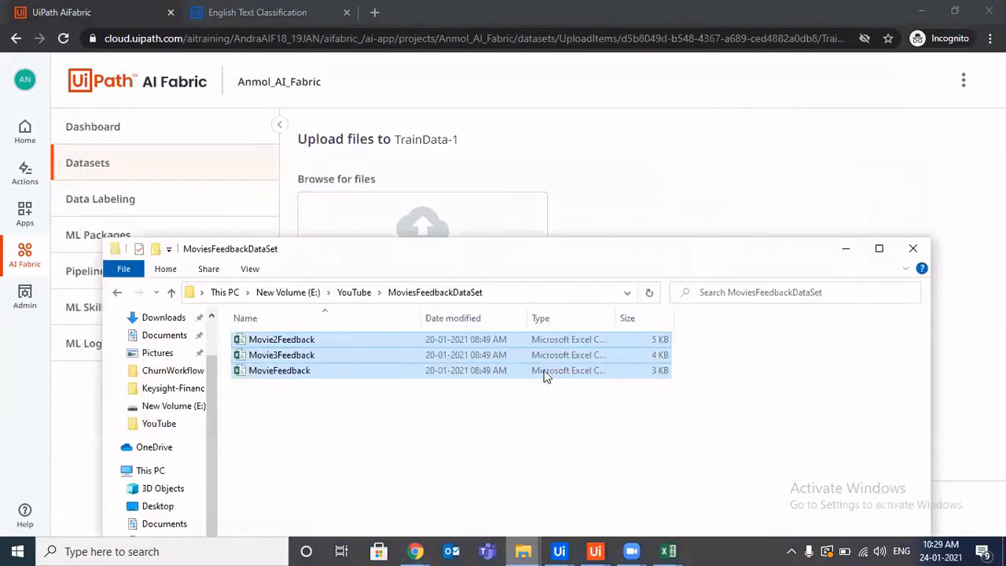
{"action": "left_click", "coordinate": [429, 458]}
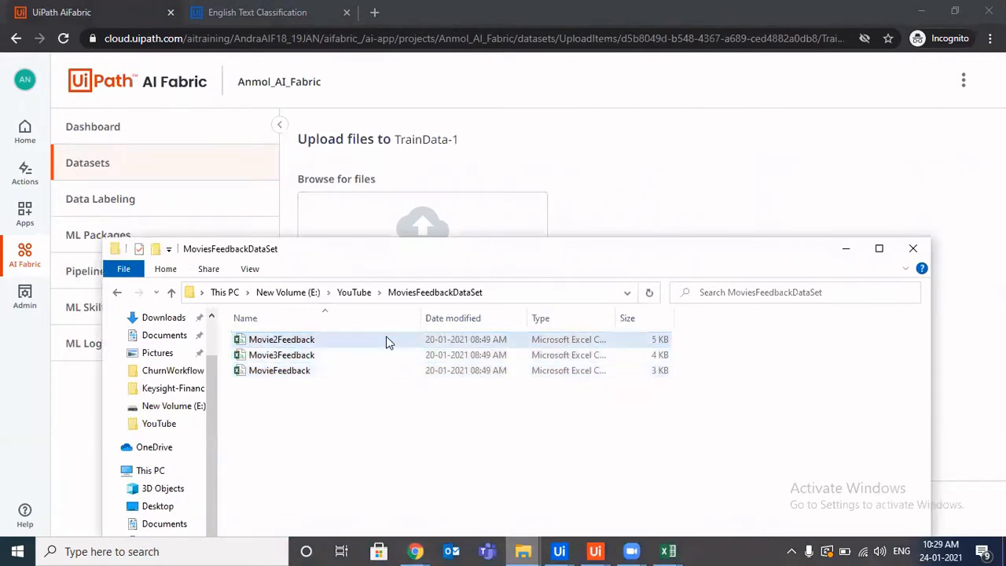
{"action": "left_click_drag", "start_coordinate": [387, 337], "coordinate": [457, 217]}
{"action": "left_click_drag", "start_coordinate": [330, 339], "coordinate": [445, 220]}
{"action": "left_click", "coordinate": [330, 511]}
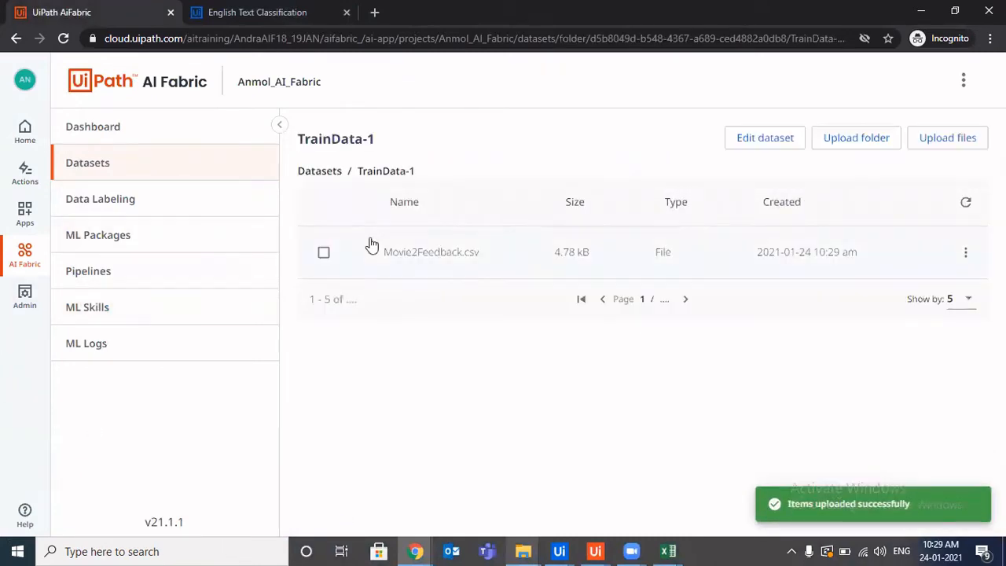
Open the TrainData-1 dataset for editing and submit the form without changing its name or description.
{"action": "left_click", "coordinate": [773, 141]}
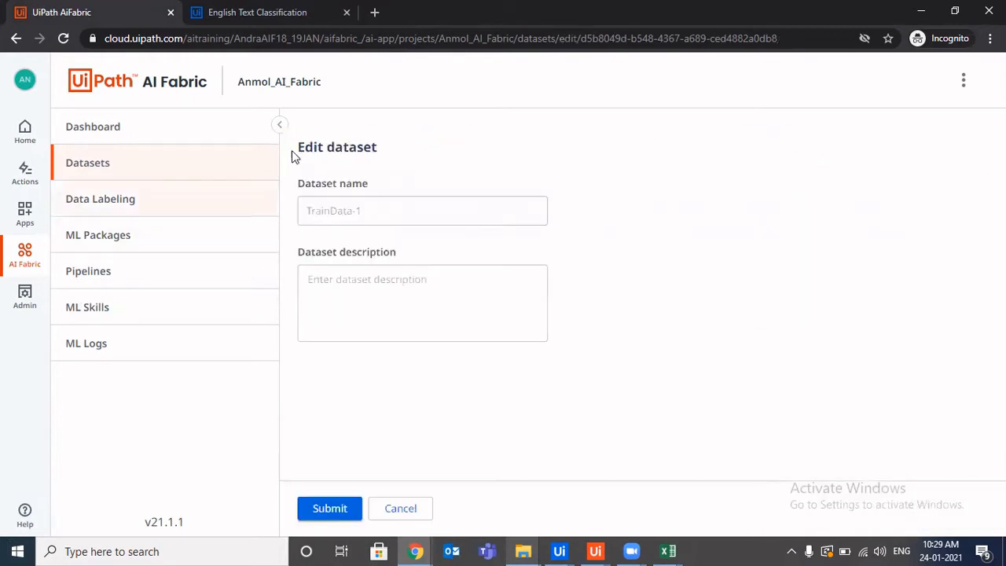
{"action": "left_click", "coordinate": [283, 127]}
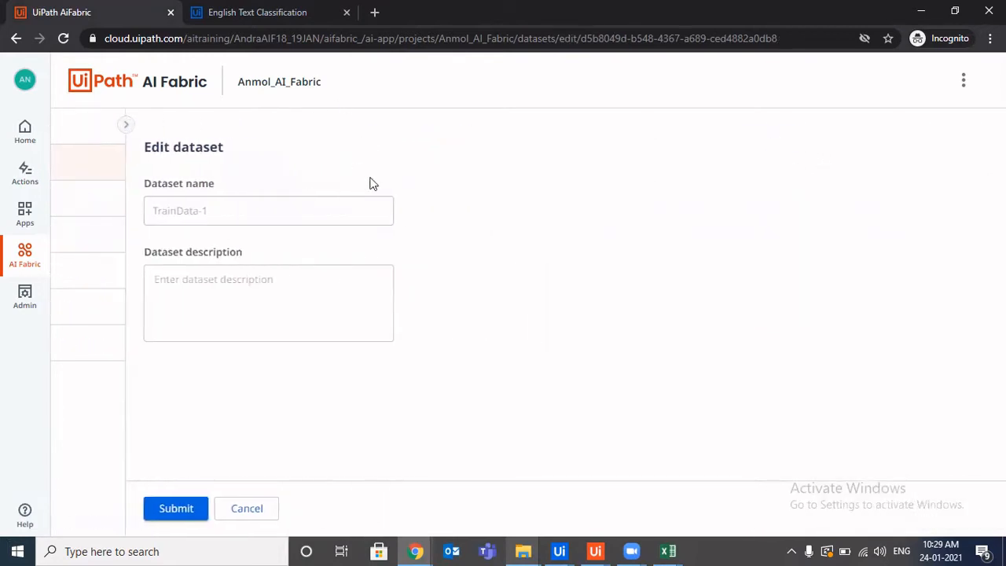
{"action": "left_click", "coordinate": [62, 128]}
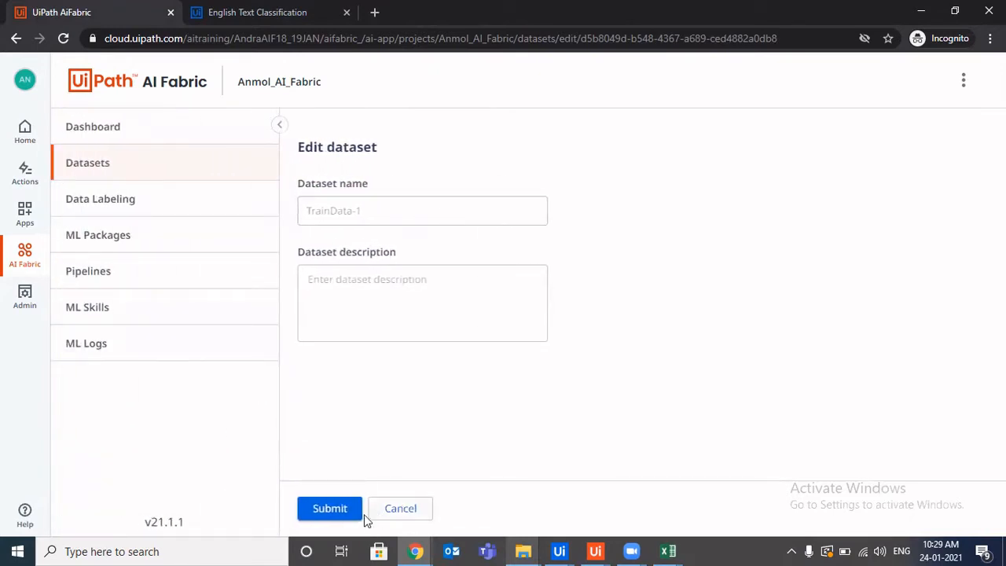
{"action": "left_click", "coordinate": [327, 515]}
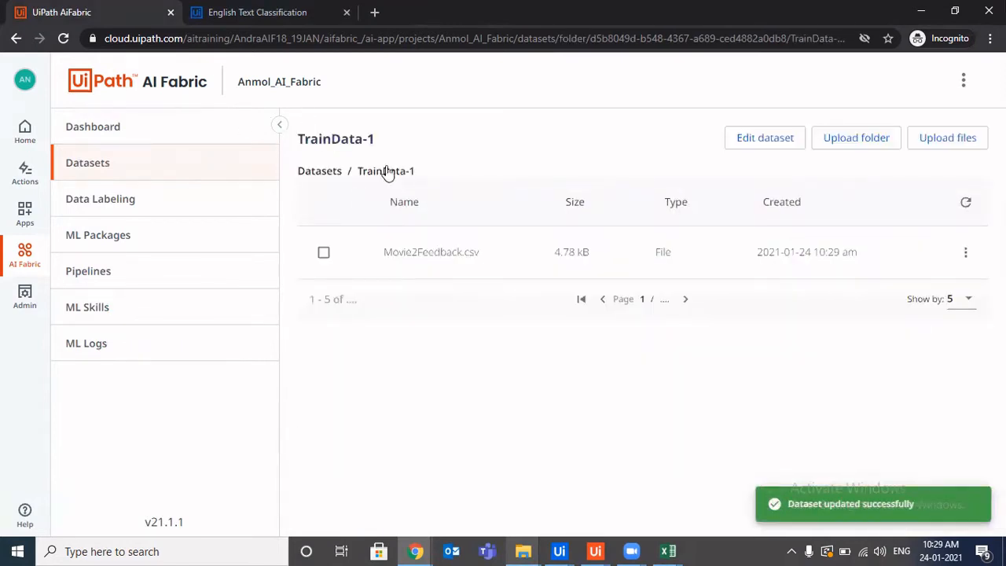
Open the file upload page for TrainData-1 again and select Movie3Feedback in the MoviesFeedbackDataSet folder.
{"action": "left_click", "coordinate": [954, 146]}
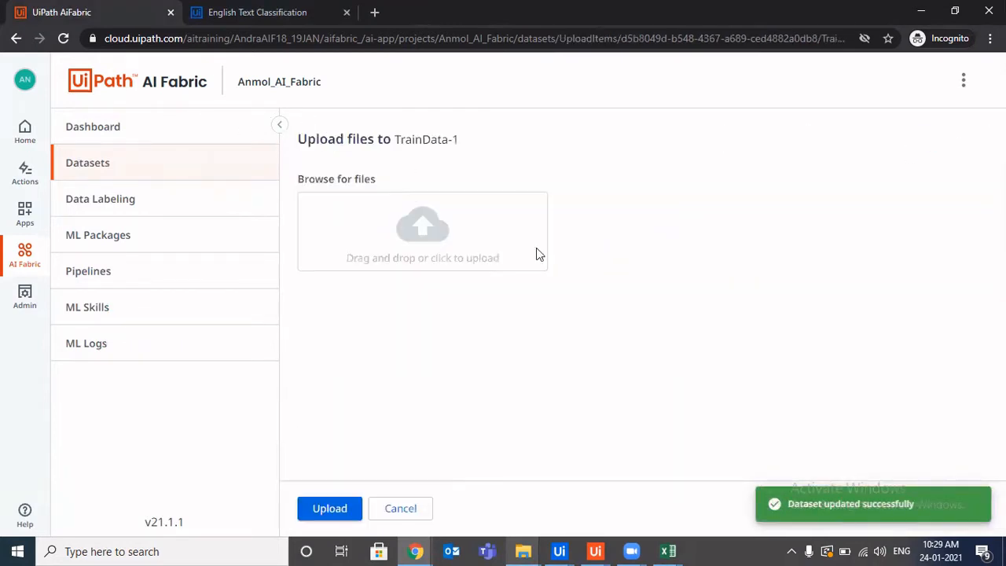
{"action": "mouse_move", "coordinate": [523, 551]}
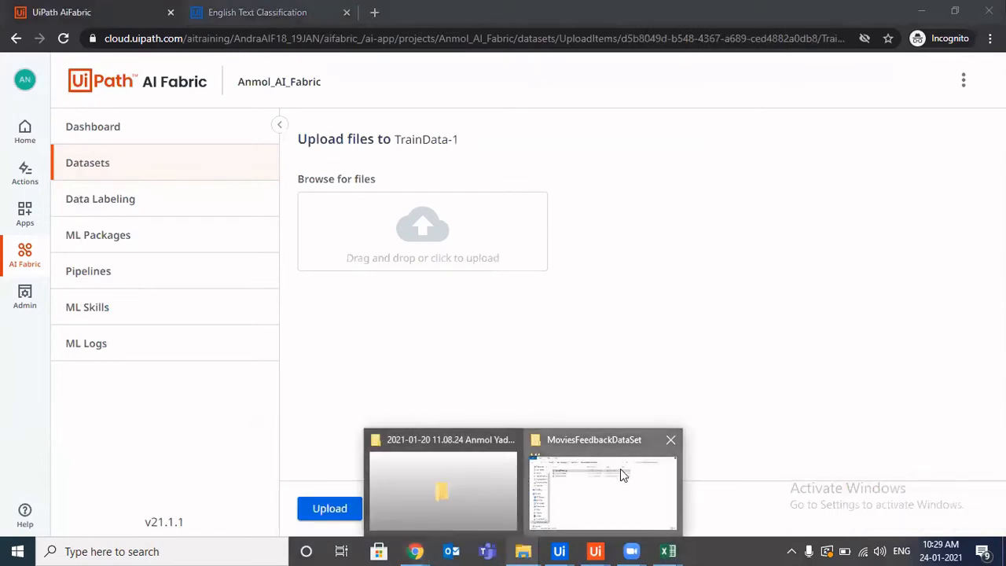
{"action": "left_click", "coordinate": [620, 468]}
{"action": "left_click", "coordinate": [466, 361]}
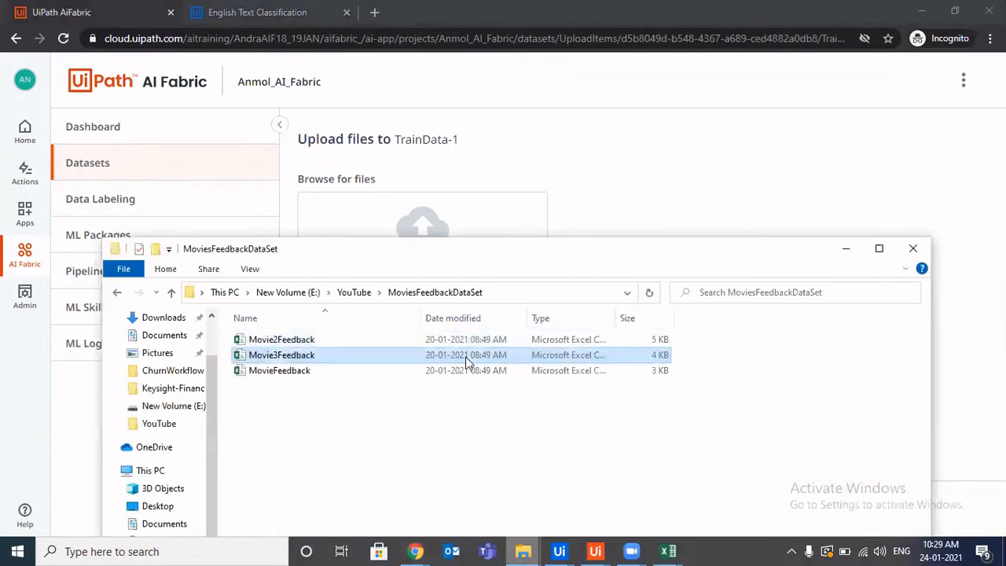
Open Movie3Feedback in Excel, decline reopening it, and close the MovieFeedback, Movie2Feedback and Movie3Feedback workbooks without saving changes.
{"action": "double_click", "coordinate": [466, 357]}
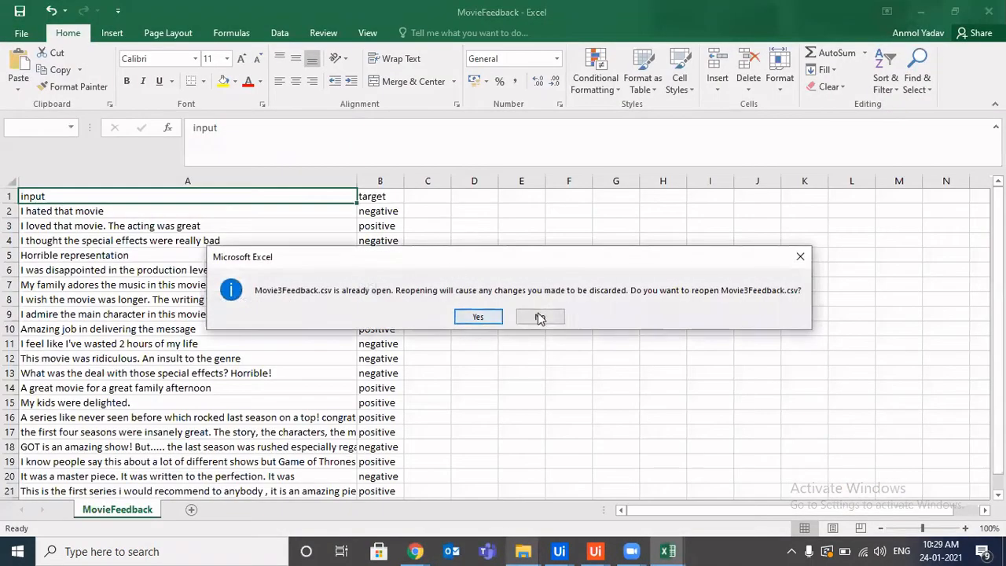
{"action": "left_click", "coordinate": [541, 317]}
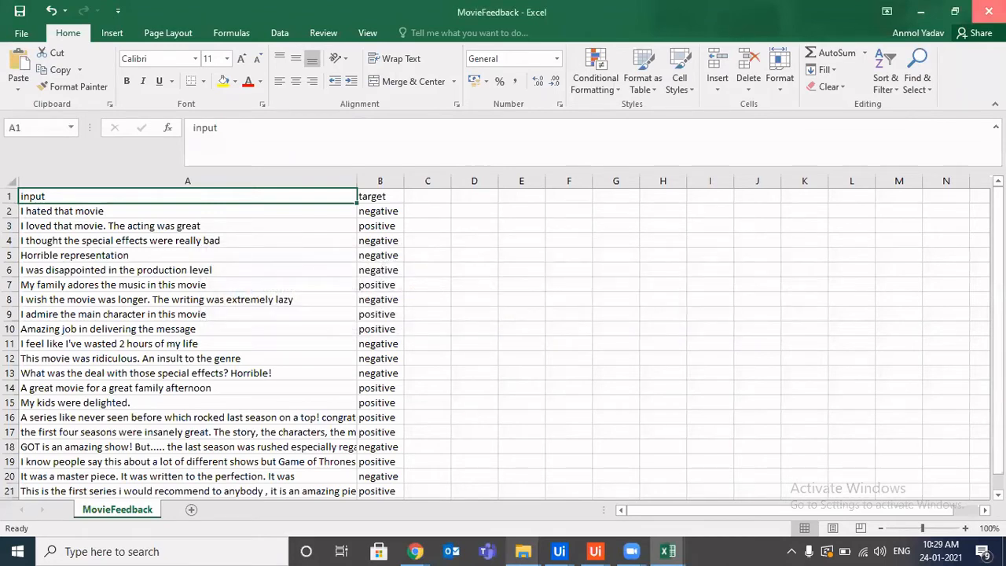
{"action": "left_click", "coordinate": [987, 11]}
{"action": "left_click", "coordinate": [511, 303]}
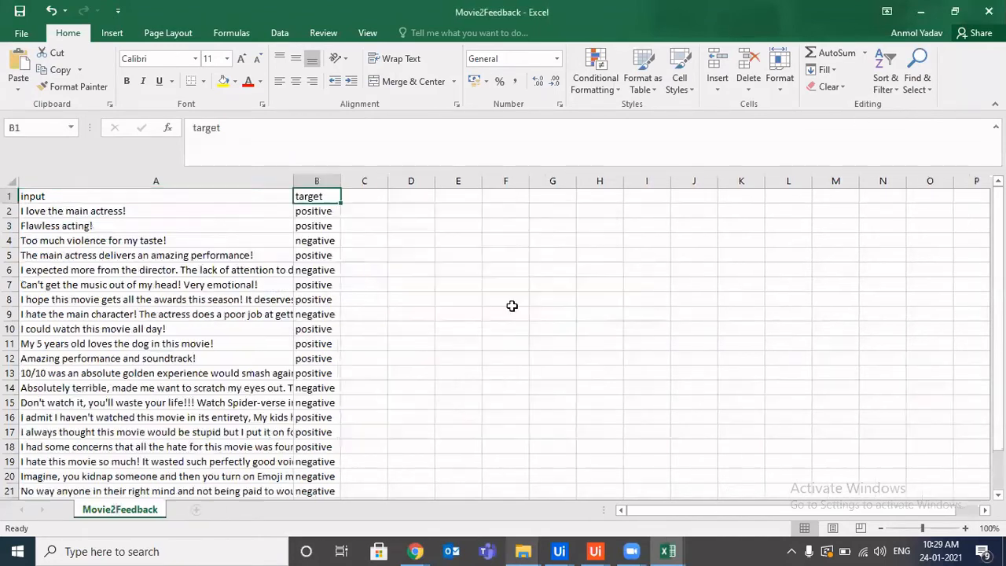
{"action": "left_click", "coordinate": [988, 11]}
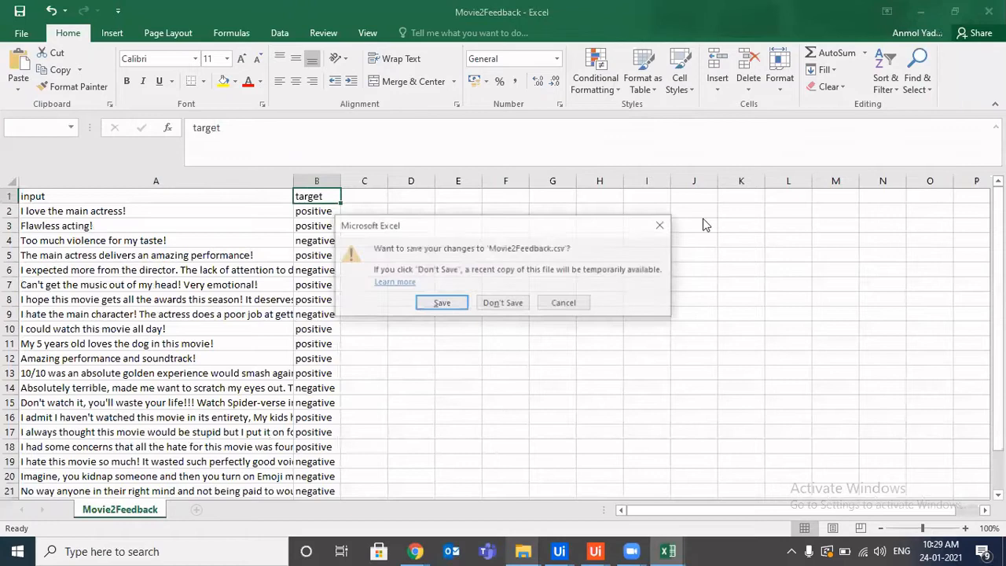
{"action": "left_click", "coordinate": [518, 305]}
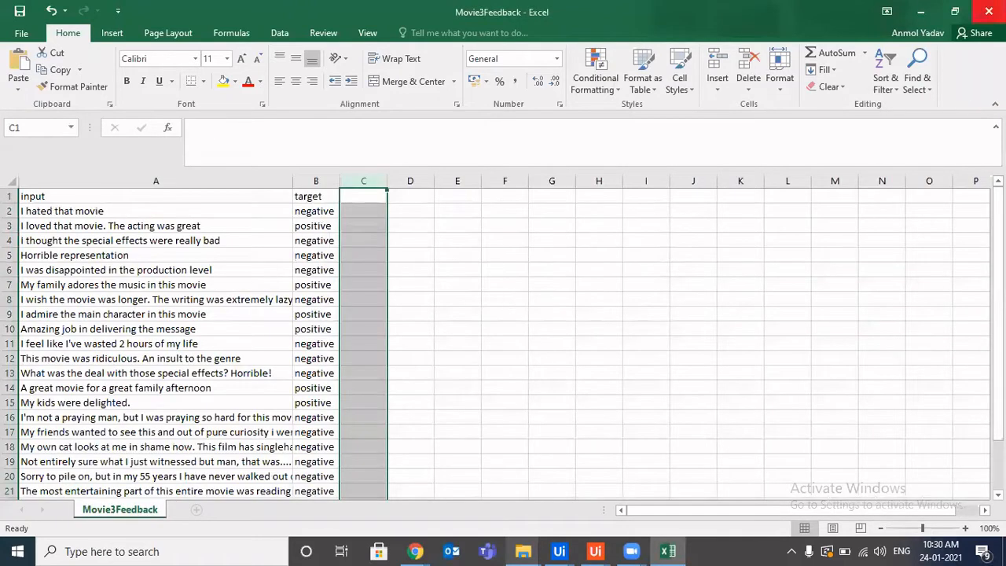
{"action": "left_click", "coordinate": [987, 11]}
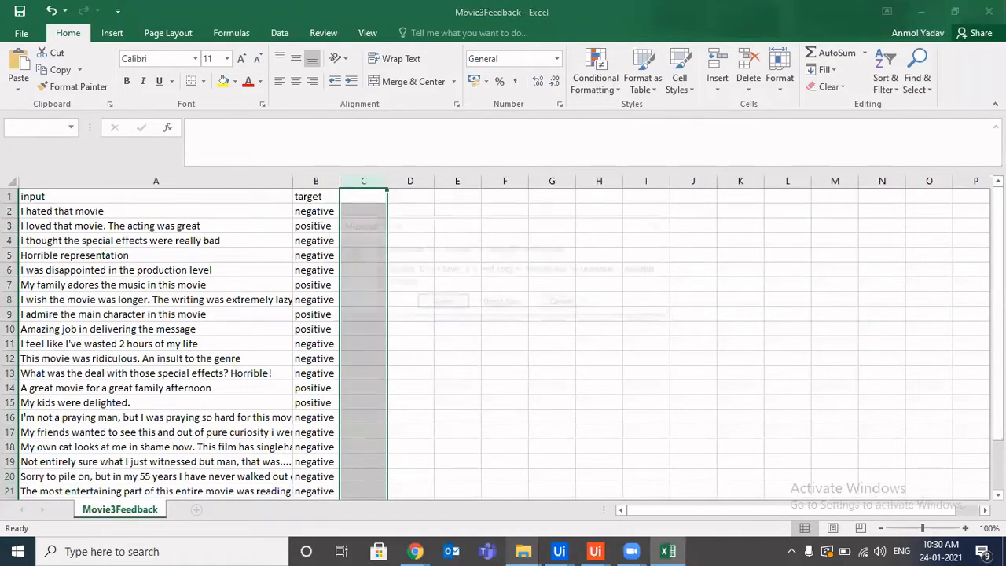
{"action": "left_click", "coordinate": [503, 303]}
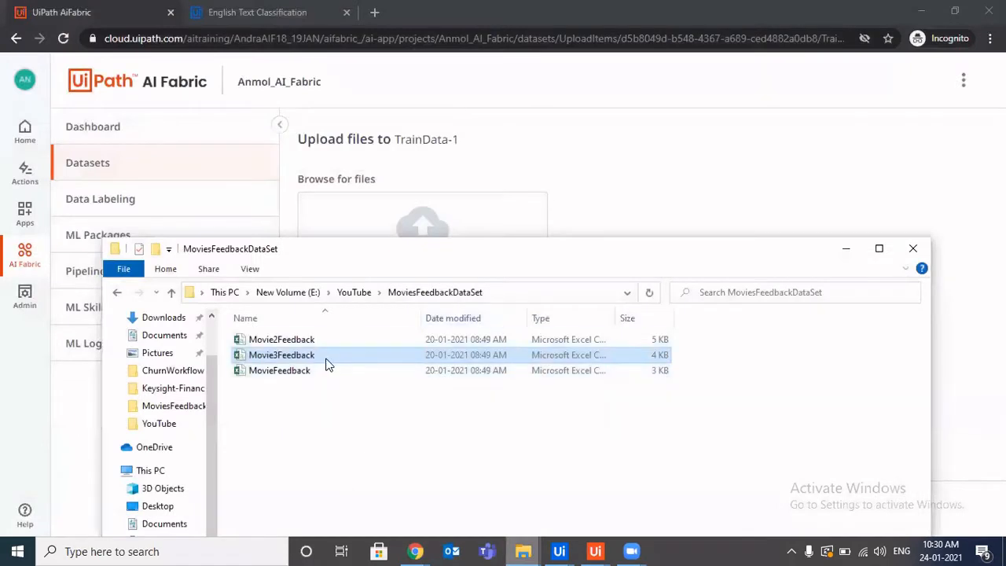
Upload the Movie3Feedback file to TrainData-1 and return to the project's Datasets list.
{"action": "left_click_drag", "start_coordinate": [294, 366], "coordinate": [458, 224]}
{"action": "left_click", "coordinate": [334, 507]}
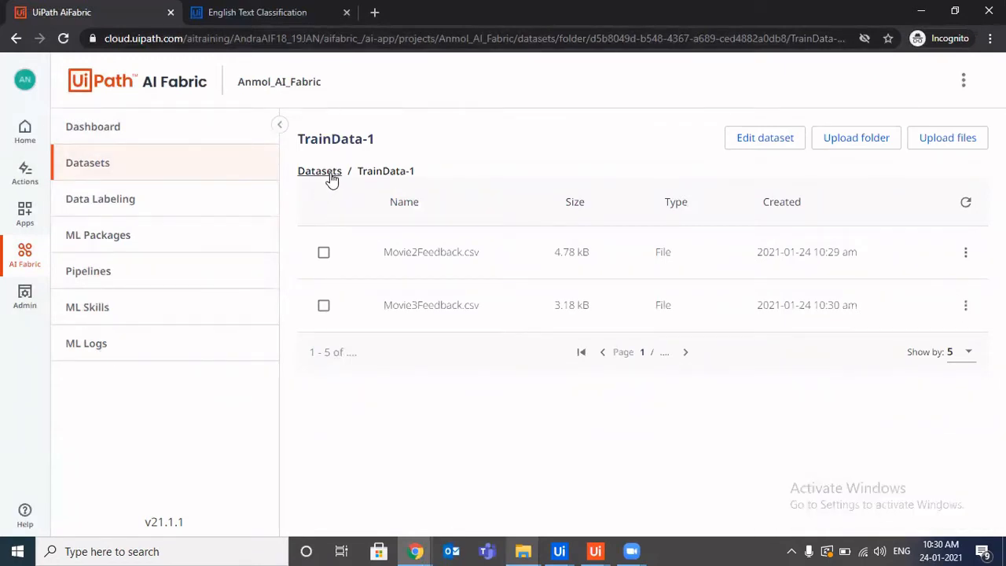
{"action": "left_click", "coordinate": [332, 180]}
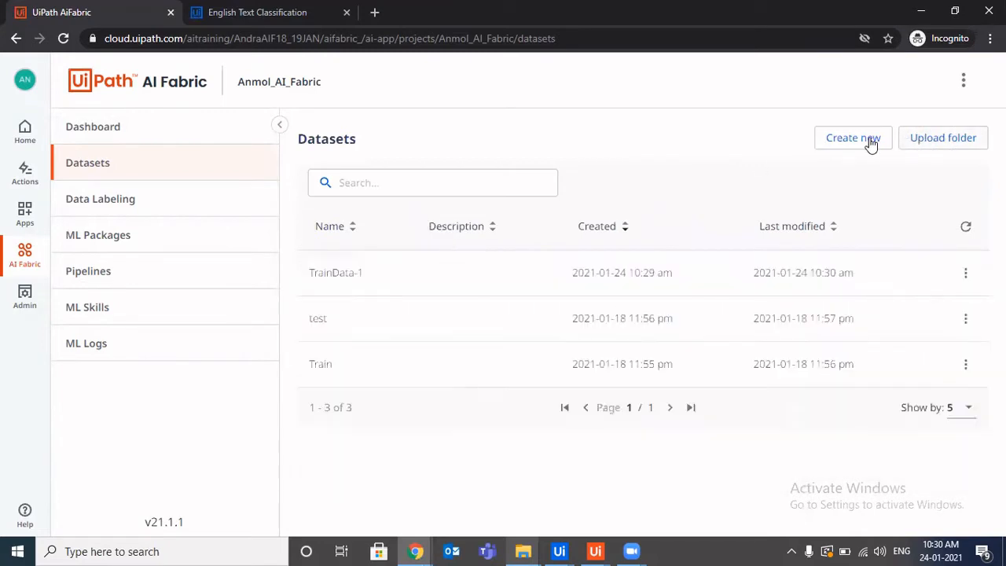
Create a new dataset named TestData-MovieClassifier, leaving its description empty.
{"action": "left_click", "coordinate": [869, 142]}
{"action": "left_click", "coordinate": [467, 200]}
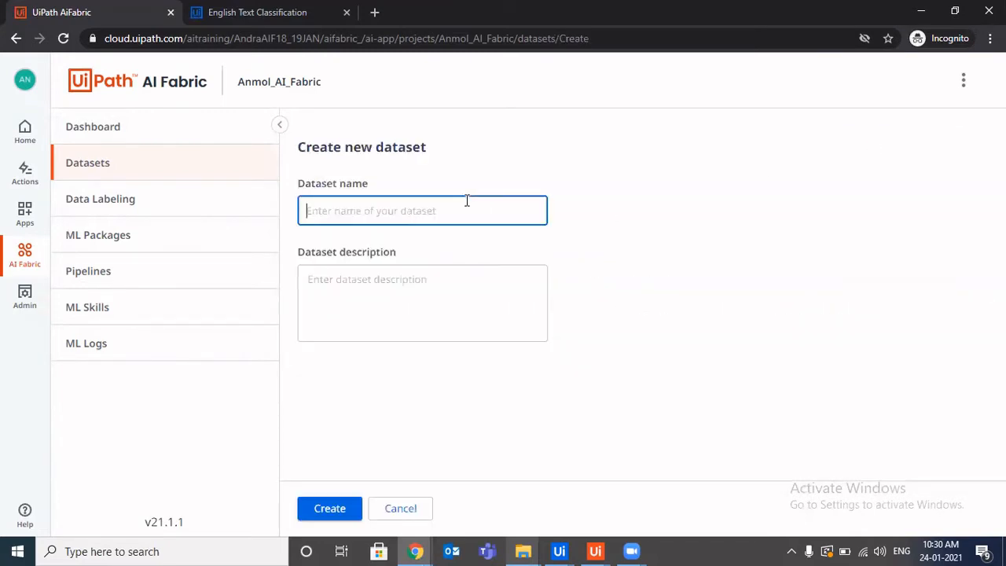
{"action": "type", "text": "TestData"}
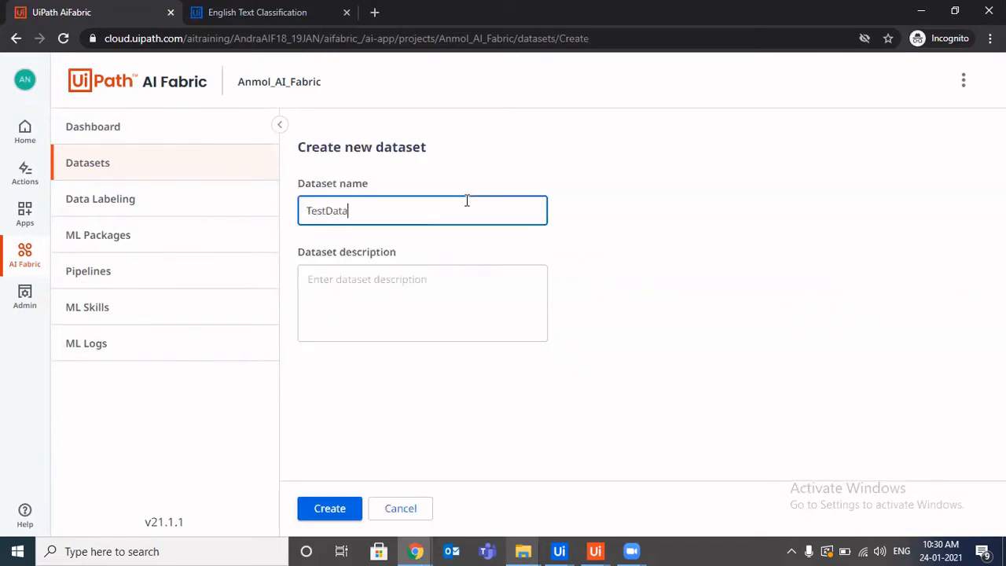
{"action": "type", "text": "-1"}
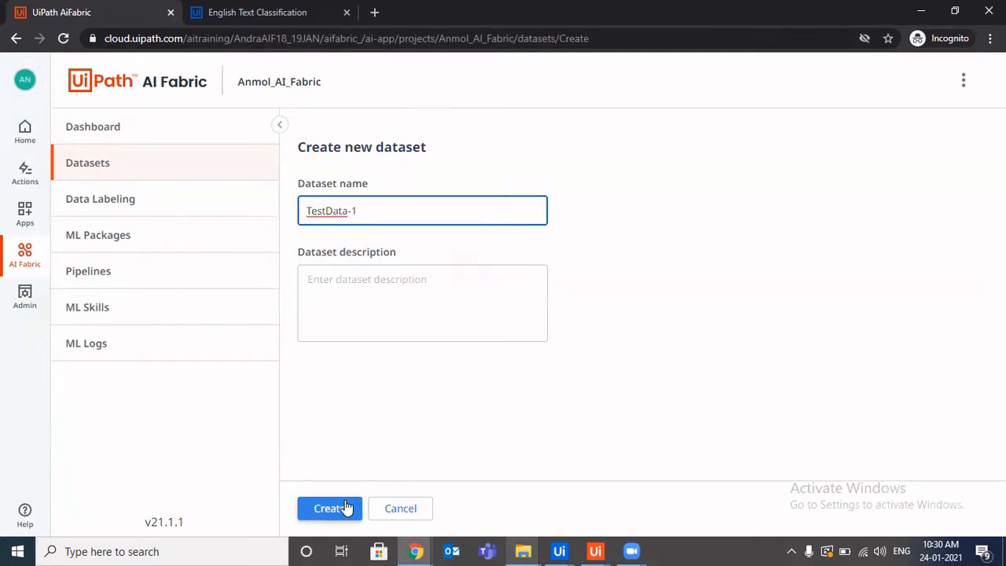
{"action": "key", "text": "BackSpace"}
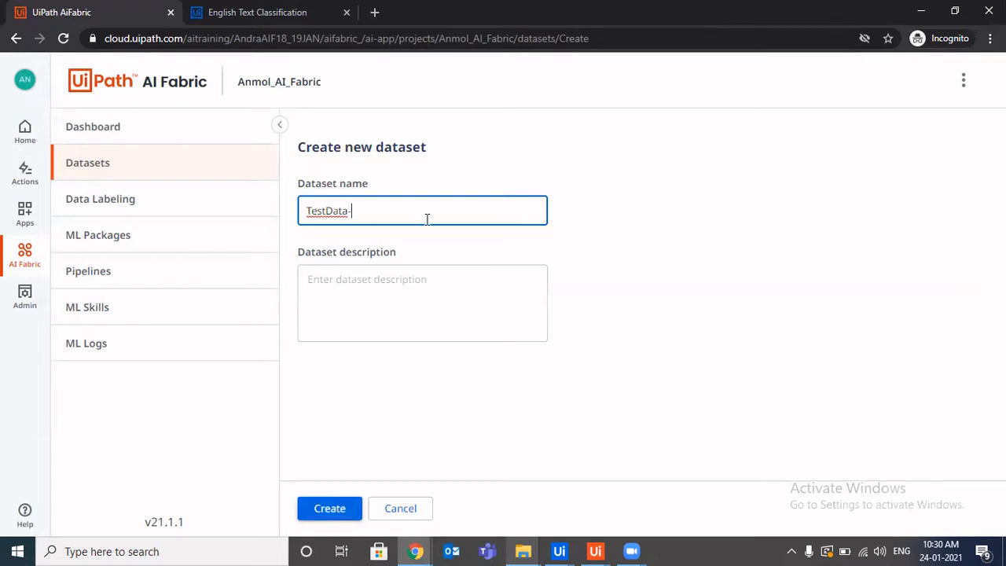
{"action": "type", "text": "Mov"}
{"action": "type", "text": "C"}
{"action": "key", "text": "BackSpace"}
{"action": "type", "text": "Classifier"}
{"action": "left_click", "coordinate": [335, 510]}
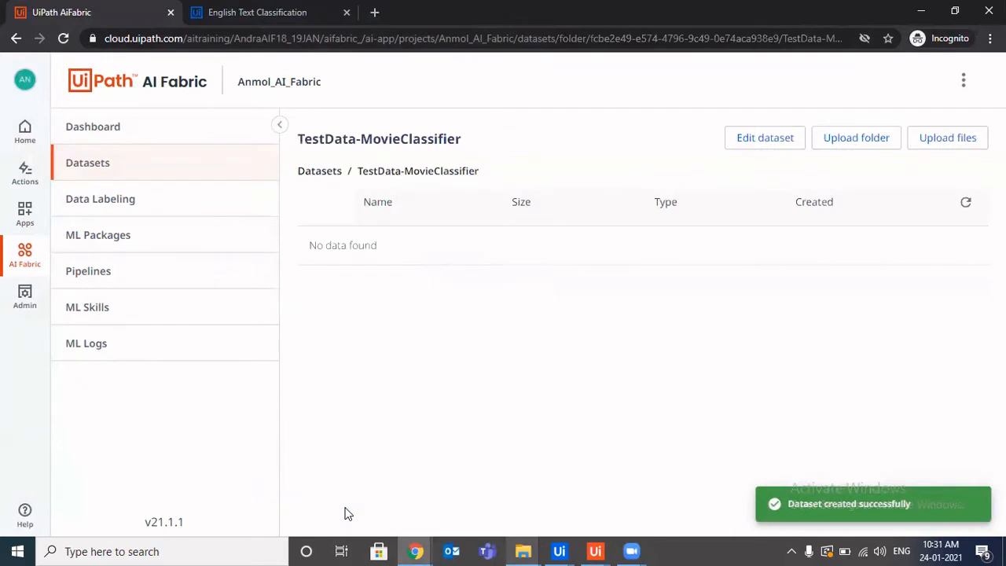
Upload MovieFeedback.csv from the MoviesFeedbackDataSet folder to the TestData-MovieClassifier dataset.
{"action": "left_click", "coordinate": [951, 137]}
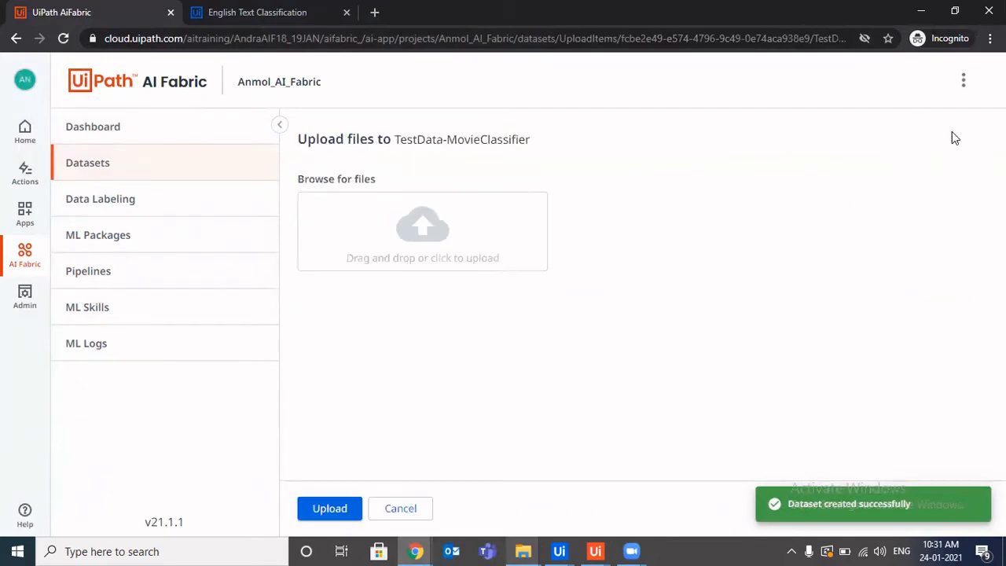
{"action": "mouse_move", "coordinate": [522, 551]}
{"action": "left_click", "coordinate": [625, 474]}
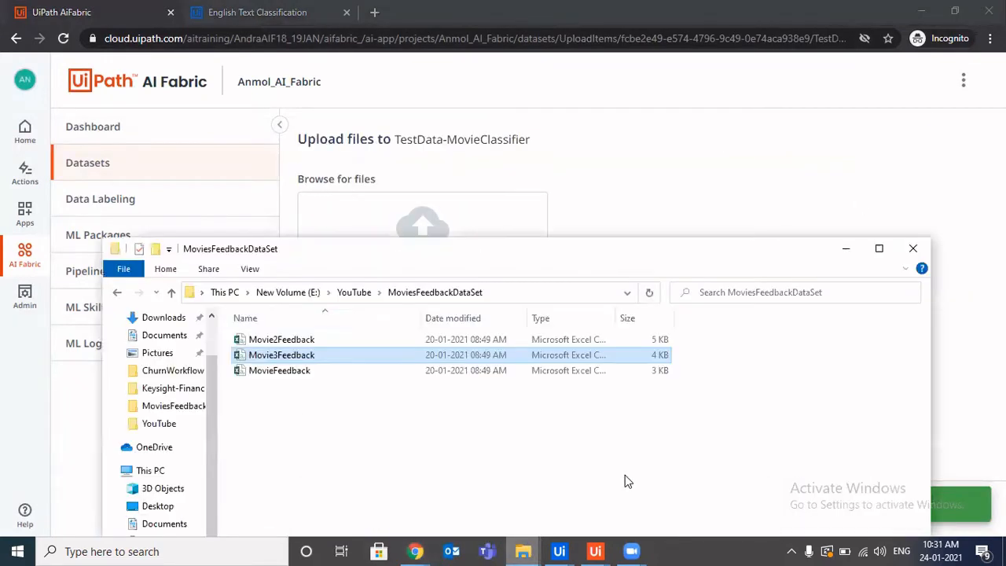
{"action": "left_click", "coordinate": [342, 374], "text": "shift"}
{"action": "left_click", "coordinate": [341, 374]}
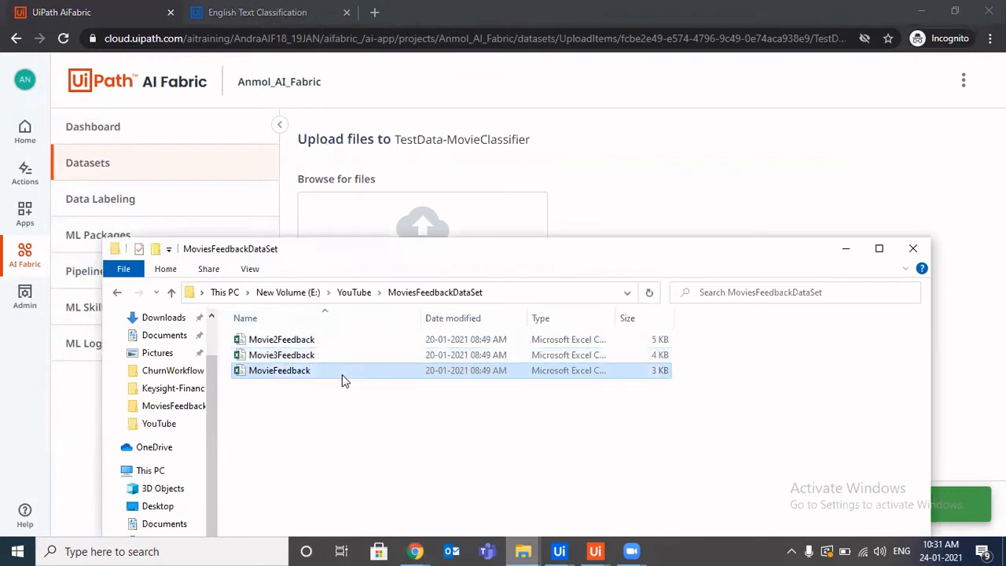
{"action": "left_click_drag", "start_coordinate": [342, 374], "coordinate": [511, 260]}
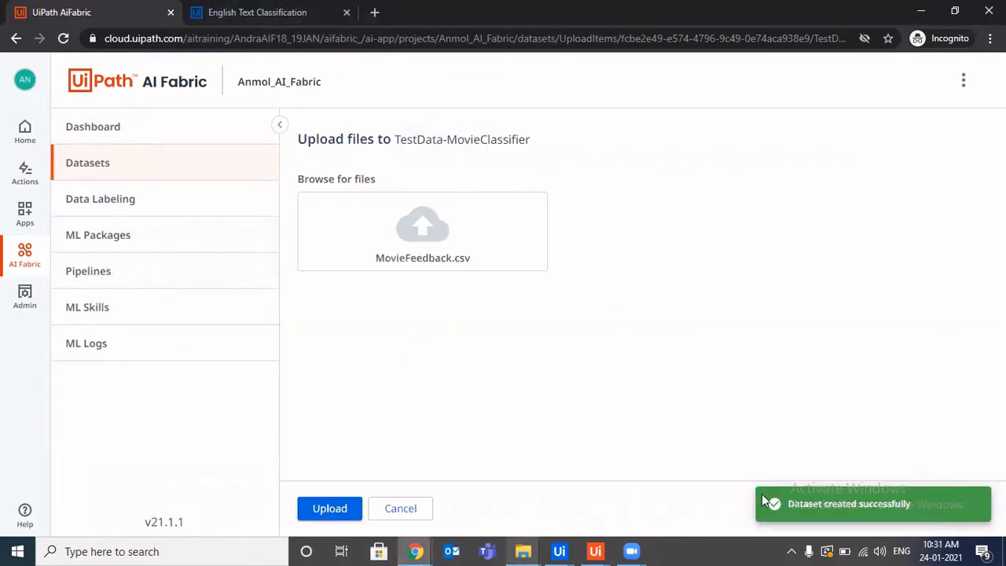
{"action": "left_click", "coordinate": [330, 507]}
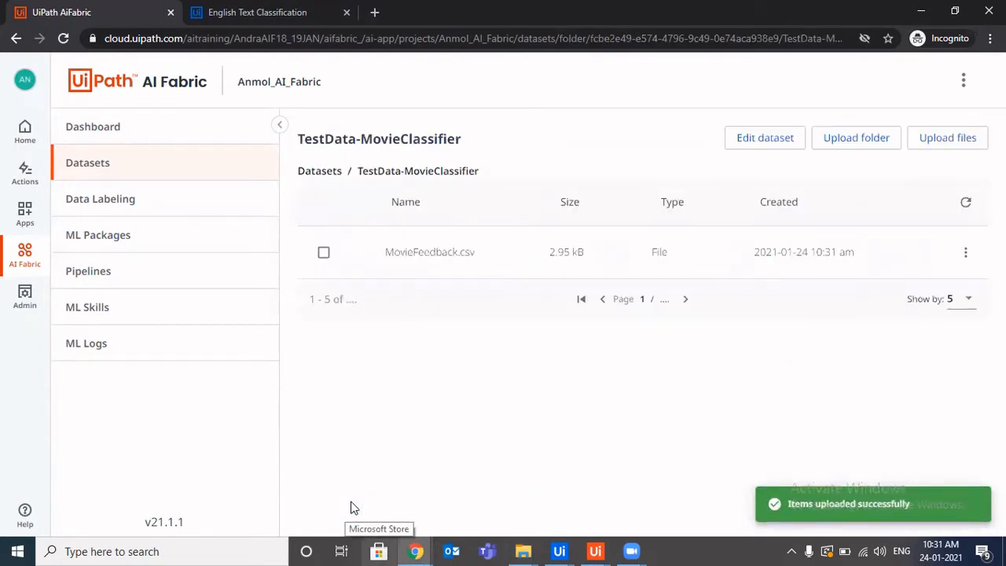
Review the project's pipelines and ML packages, examining the MovieFeedback package's versions and pipeline runs.
{"action": "left_click", "coordinate": [173, 275]}
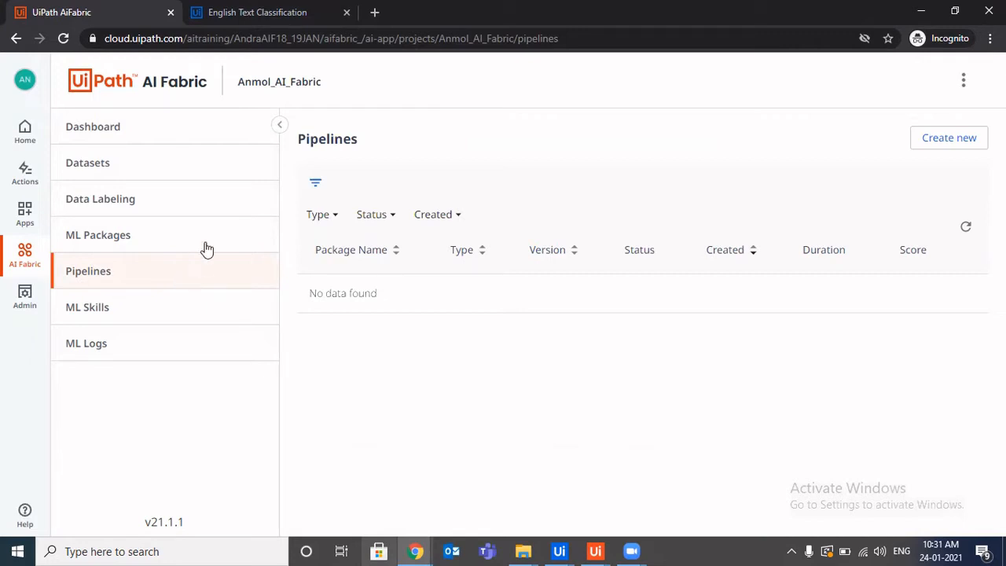
{"action": "left_click", "coordinate": [213, 246]}
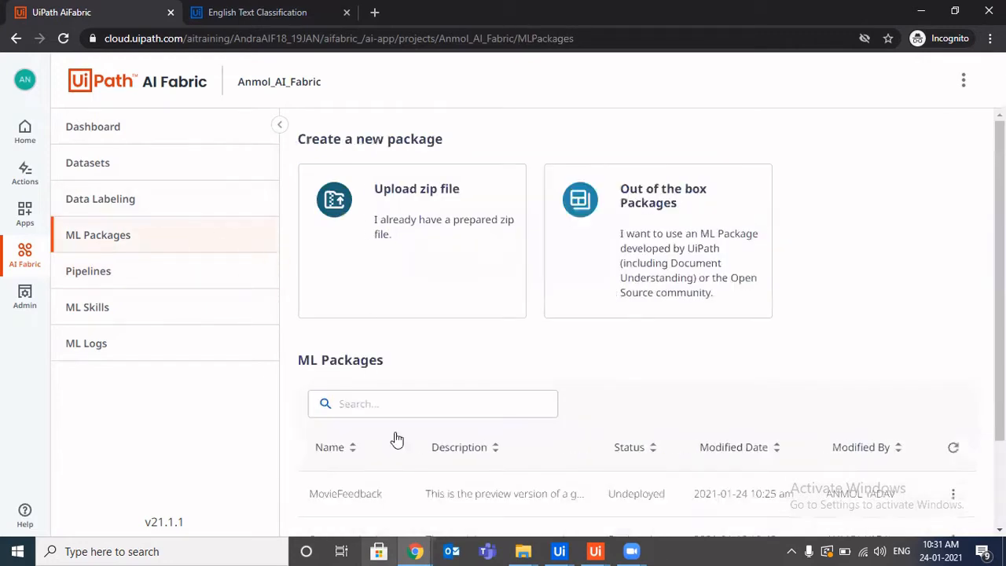
{"action": "scroll", "coordinate": [393, 438], "scroll_direction": "down", "scroll_amount": 2}
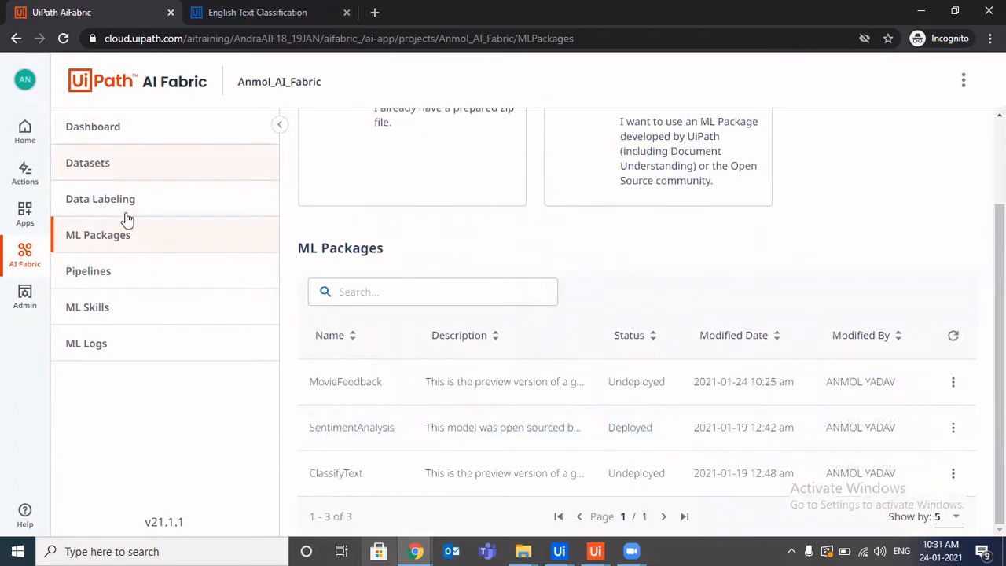
{"action": "left_click", "coordinate": [209, 279]}
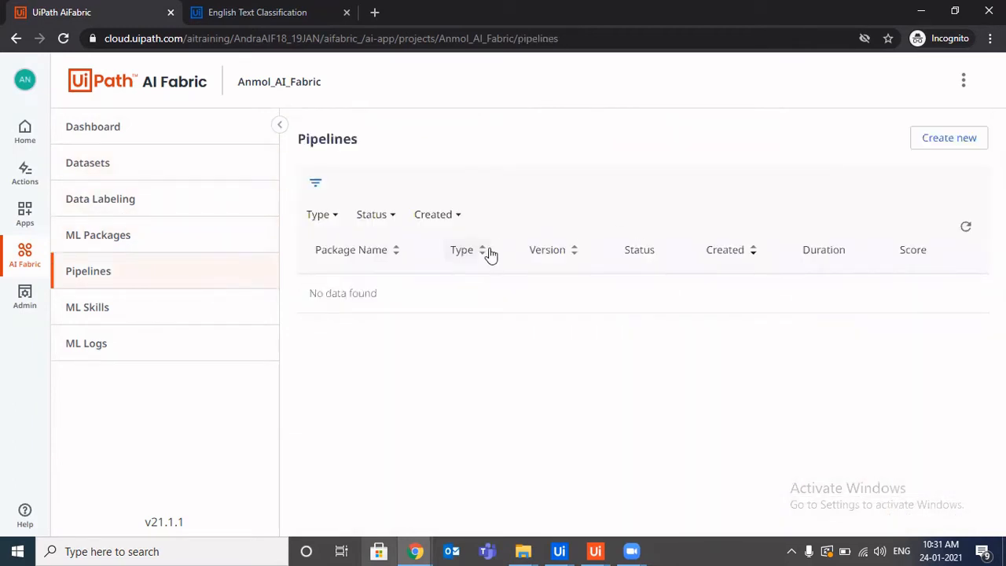
{"action": "left_click", "coordinate": [212, 242]}
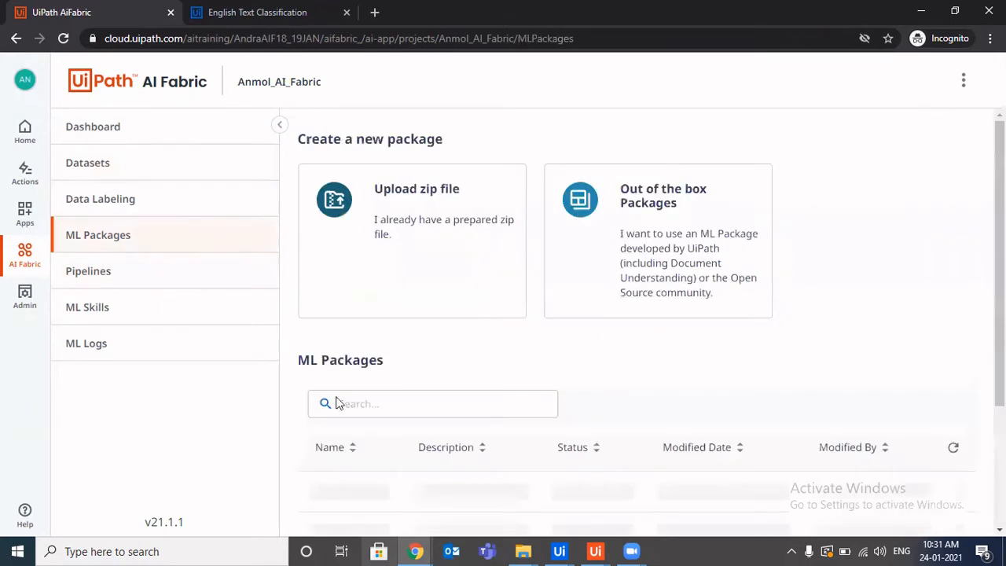
{"action": "left_click", "coordinate": [350, 496]}
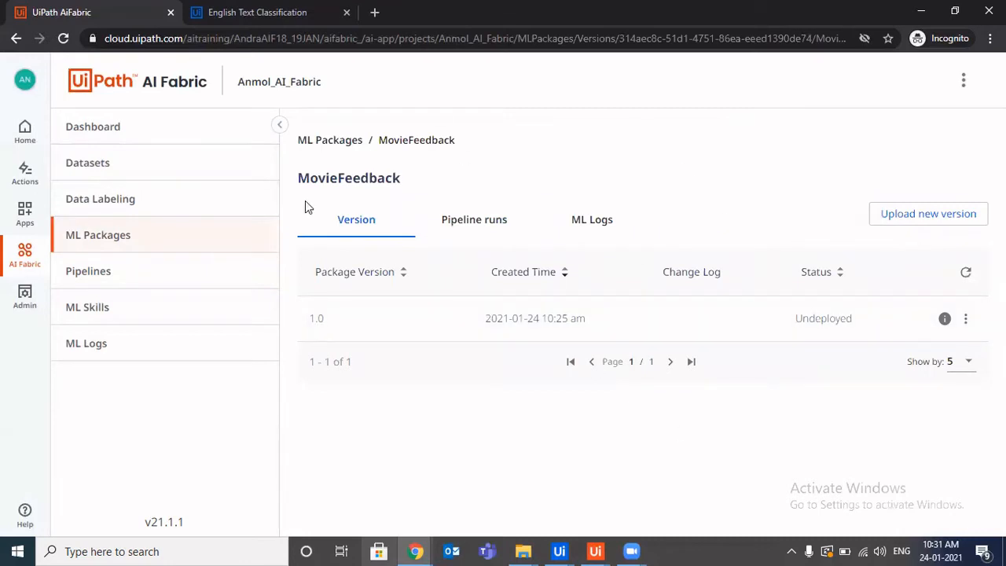
{"action": "left_click", "coordinate": [497, 220]}
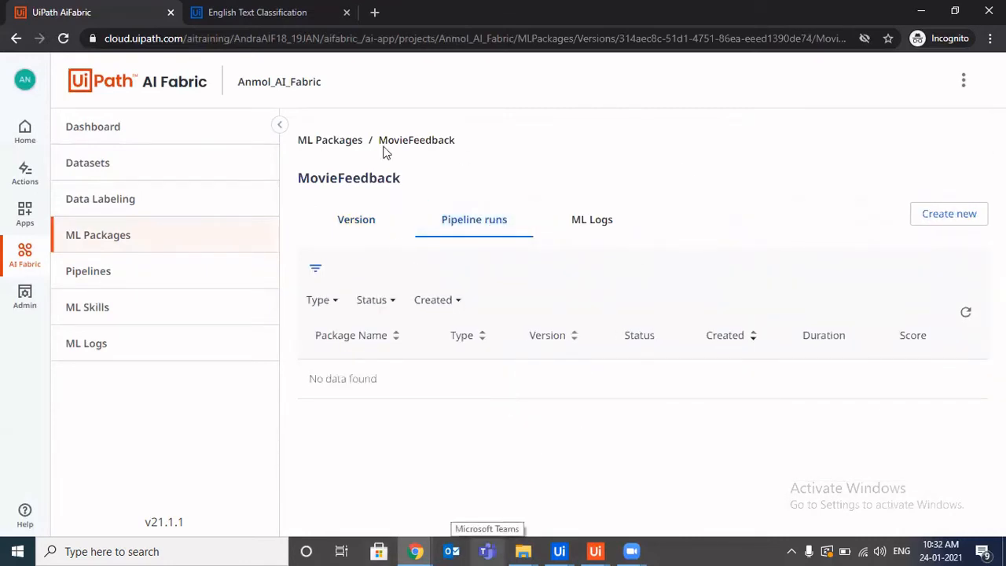
{"action": "left_click", "coordinate": [359, 226]}
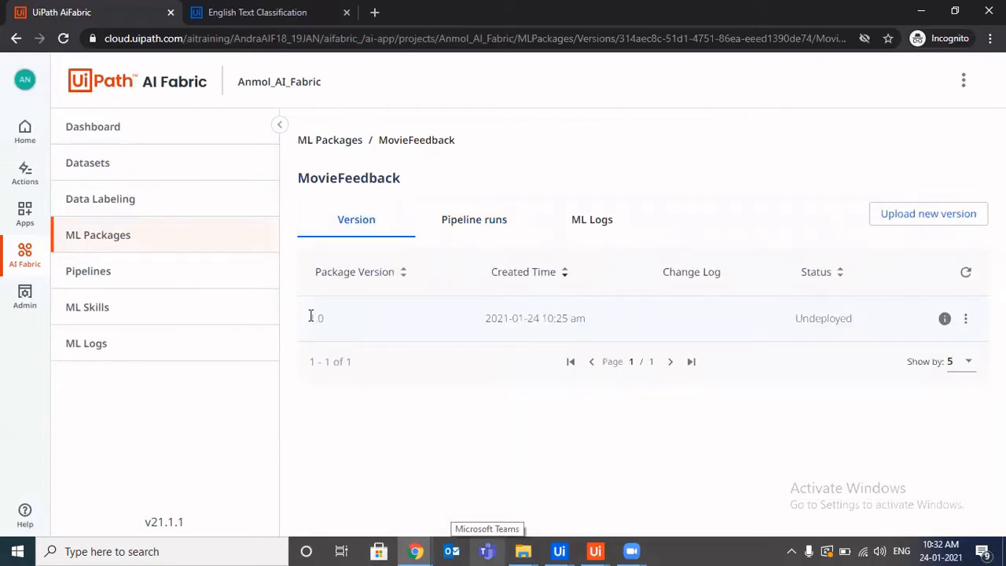
{"action": "double_click", "coordinate": [312, 317]}
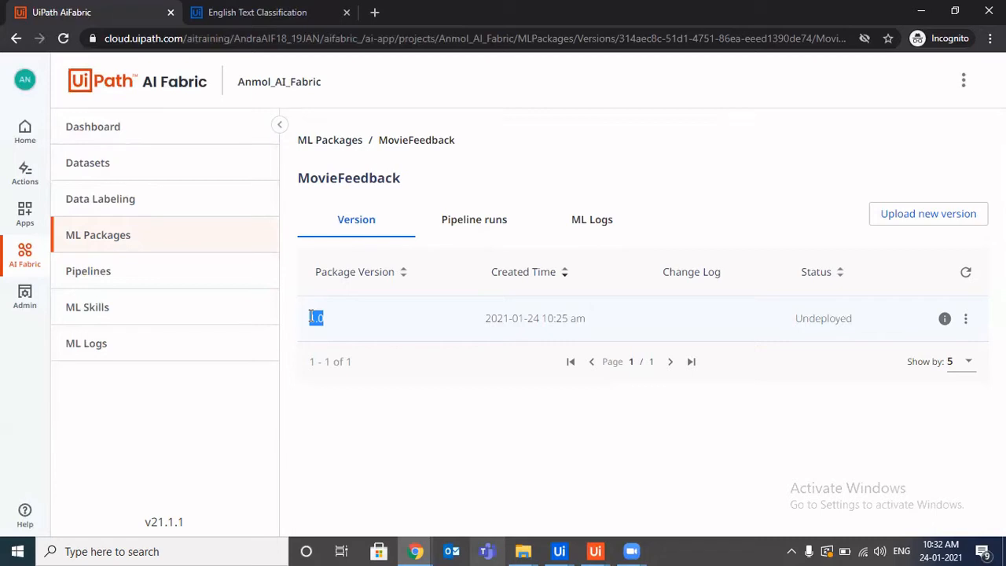
Start a new full pipeline run for the MovieFeedback package with major version 1 and minor version 0.
{"action": "left_click", "coordinate": [207, 276]}
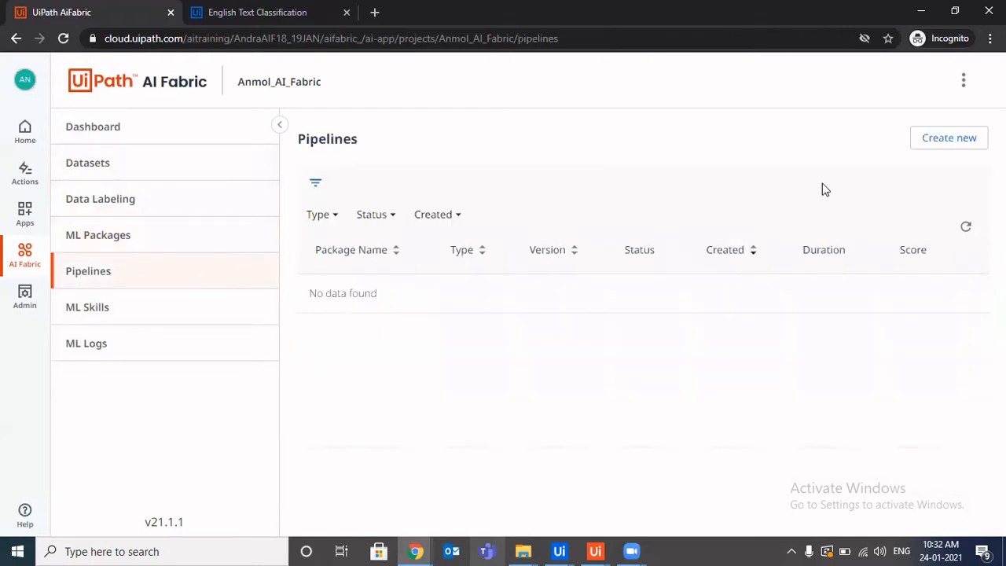
{"action": "left_click", "coordinate": [972, 147]}
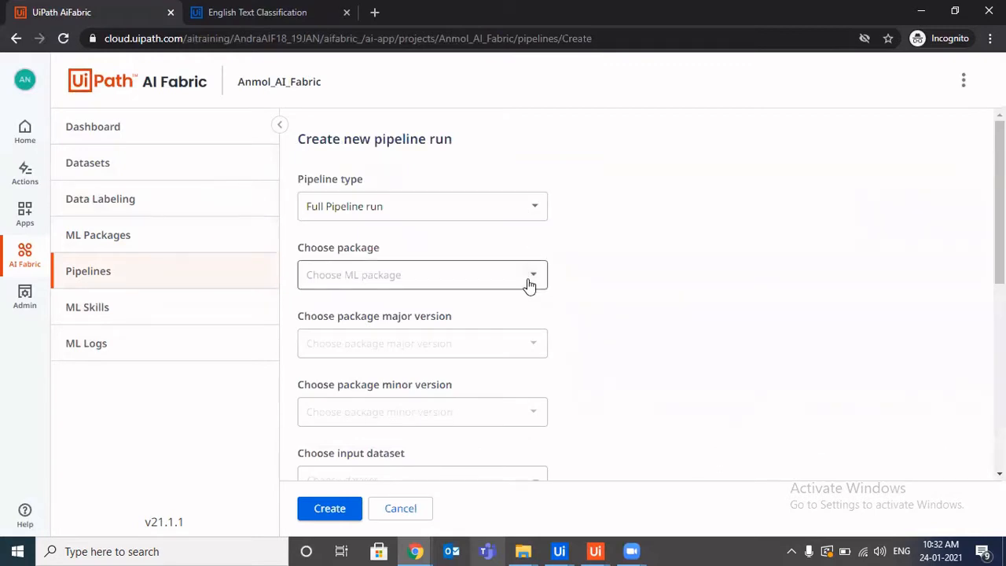
{"action": "left_click", "coordinate": [529, 283]}
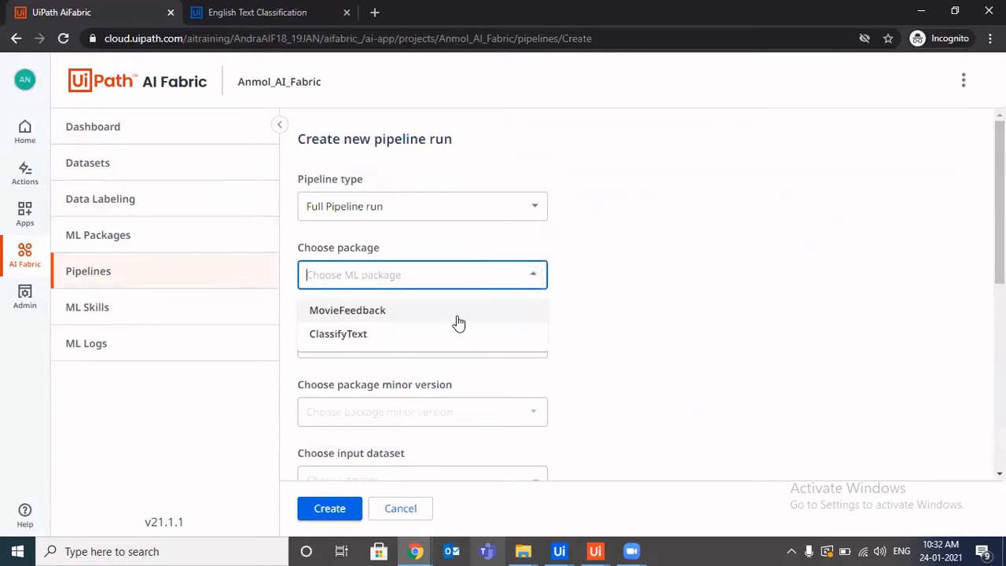
{"action": "left_click", "coordinate": [457, 316]}
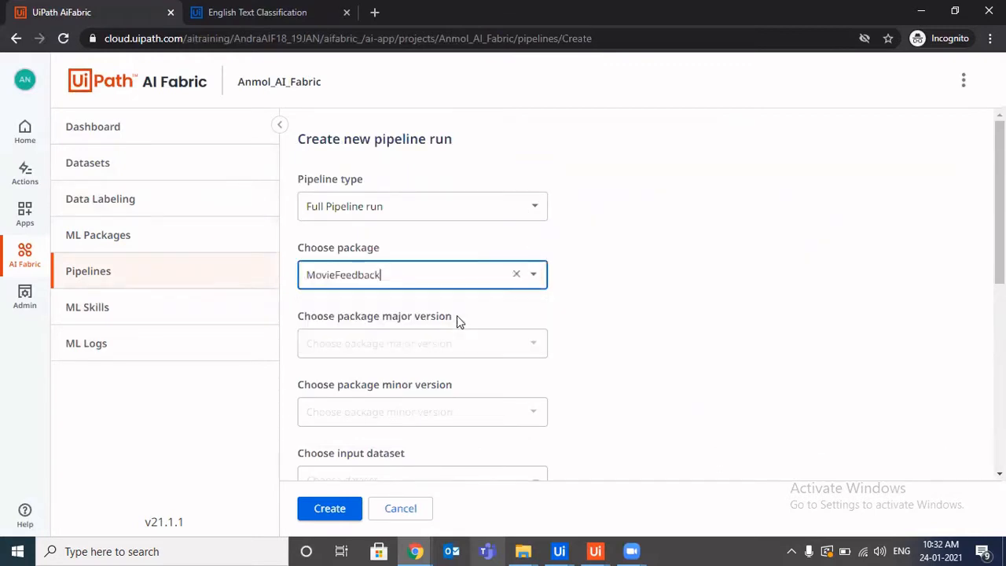
{"action": "left_click", "coordinate": [527, 349]}
{"action": "left_click", "coordinate": [411, 384]}
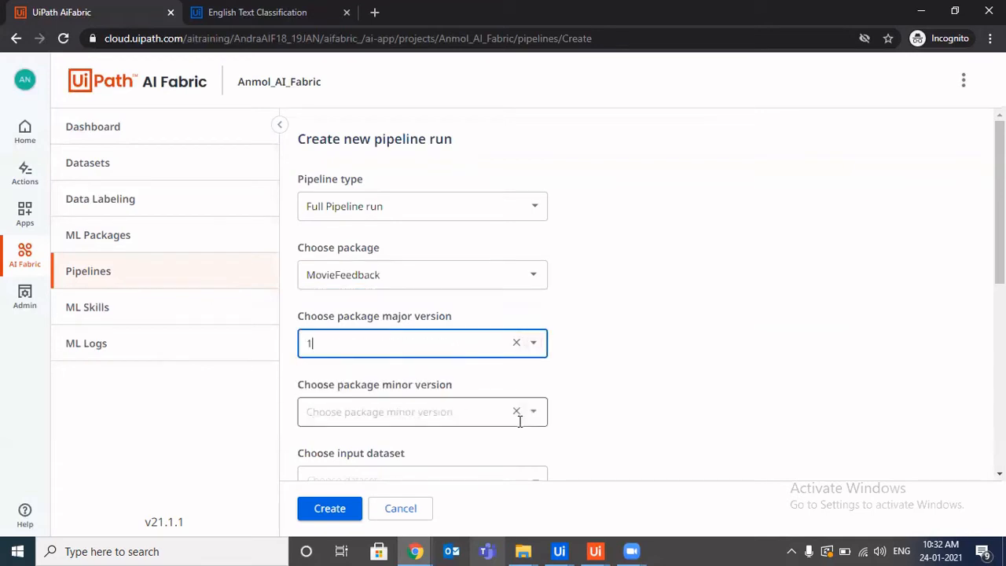
{"action": "left_click", "coordinate": [537, 423]}
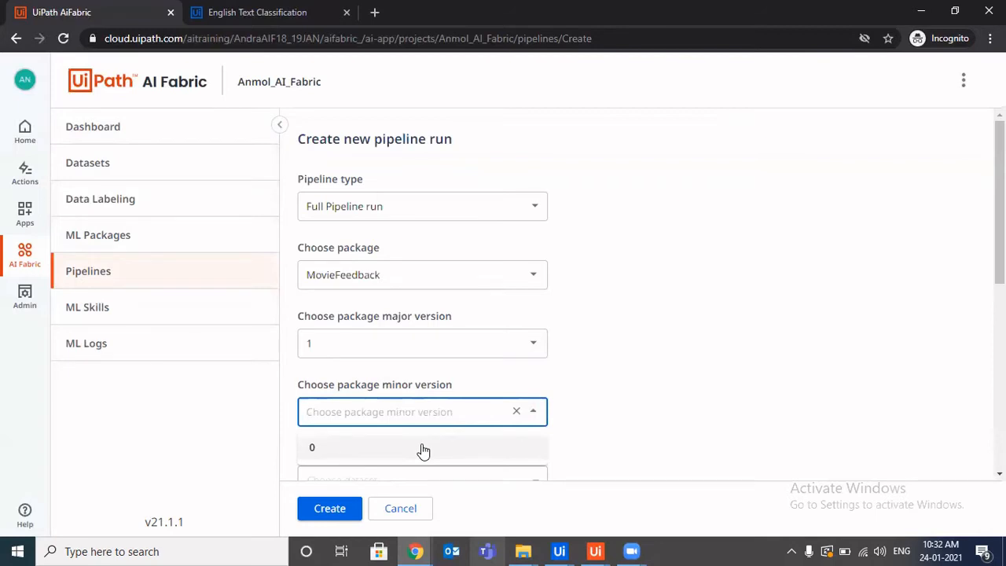
{"action": "left_click", "coordinate": [421, 449]}
Choose TrainData-1 as the pipeline run's input dataset and TestData-MovieClassifier as its evaluation dataset.
{"action": "scroll", "coordinate": [463, 384], "scroll_direction": "down", "scroll_amount": 2}
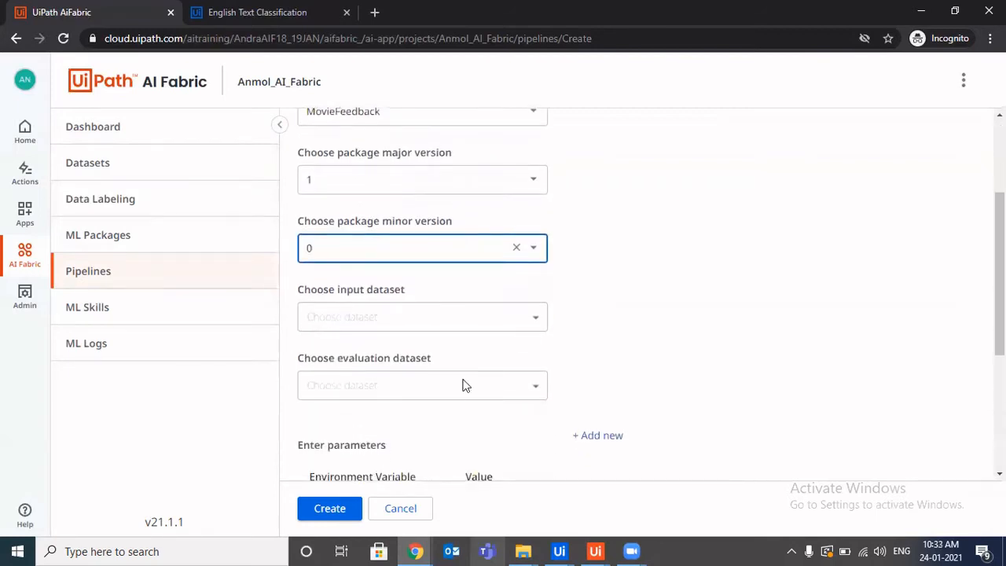
{"action": "left_click", "coordinate": [532, 323]}
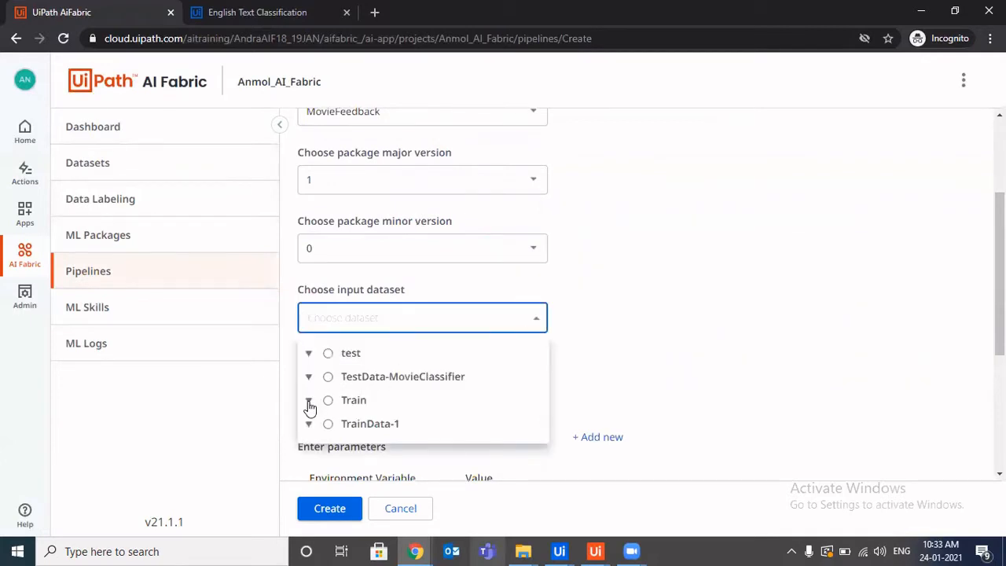
{"action": "left_click", "coordinate": [311, 425]}
{"action": "scroll", "coordinate": [470, 414], "scroll_direction": "down", "scroll_amount": 1}
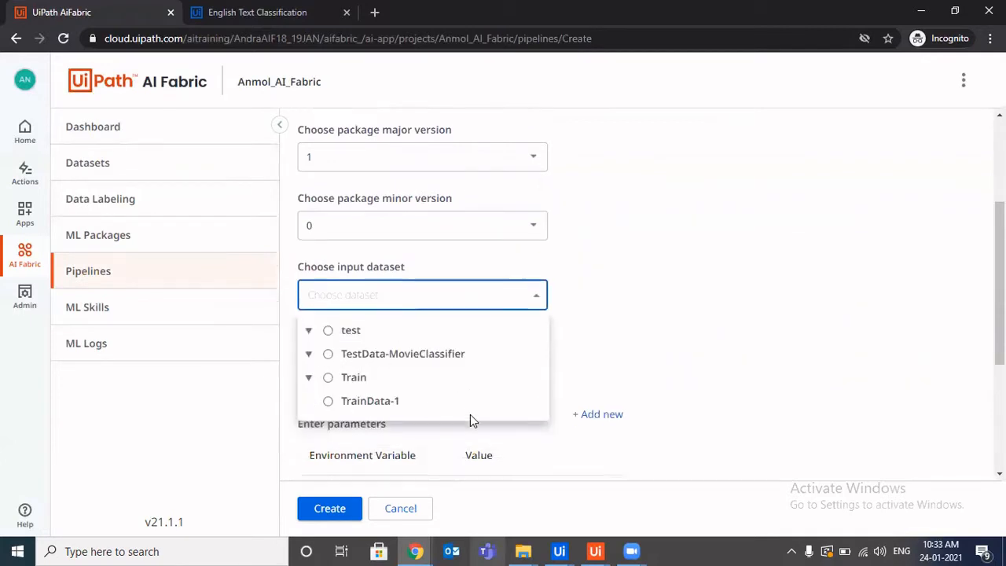
{"action": "left_click", "coordinate": [328, 357]}
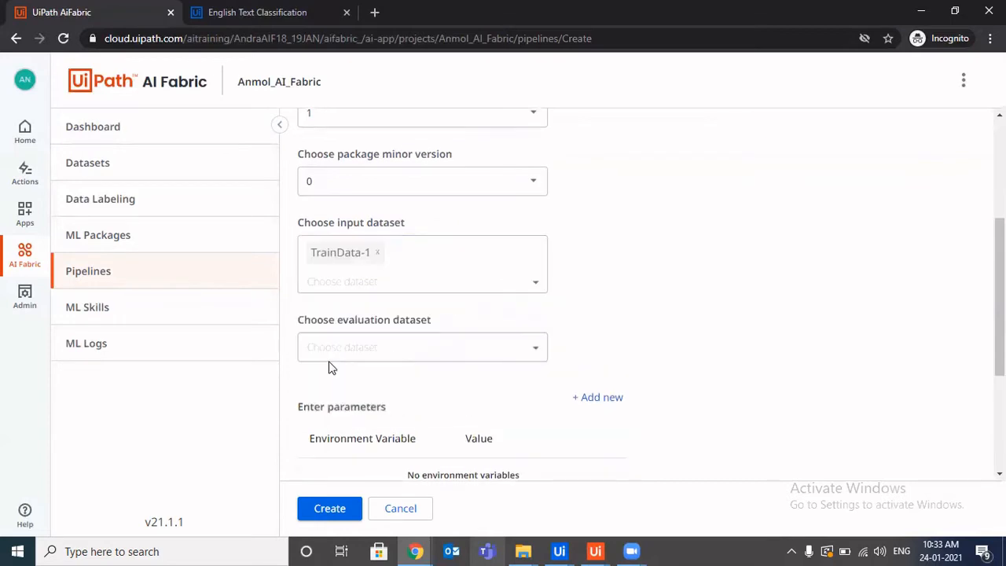
{"action": "left_click", "coordinate": [524, 351]}
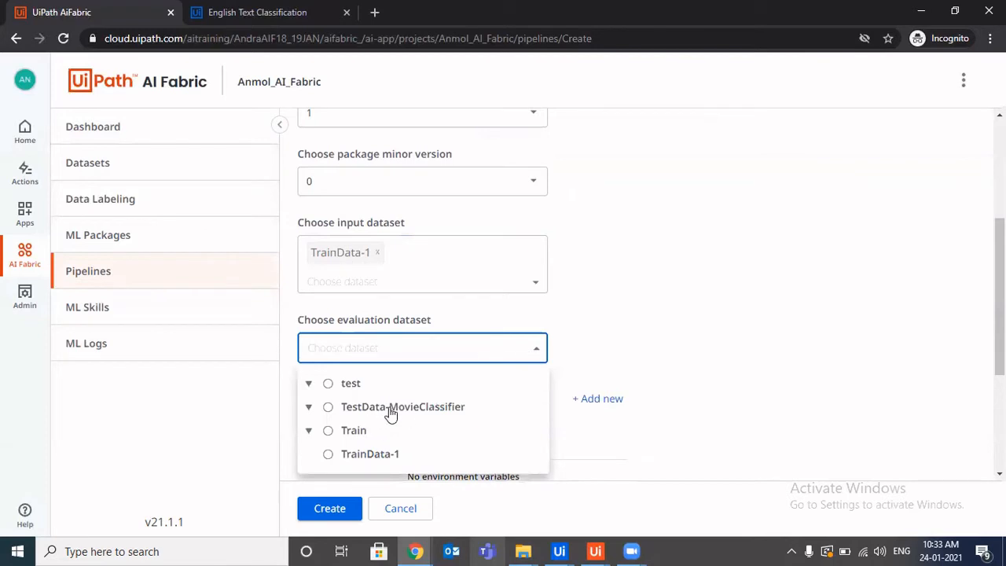
{"action": "left_click", "coordinate": [329, 408]}
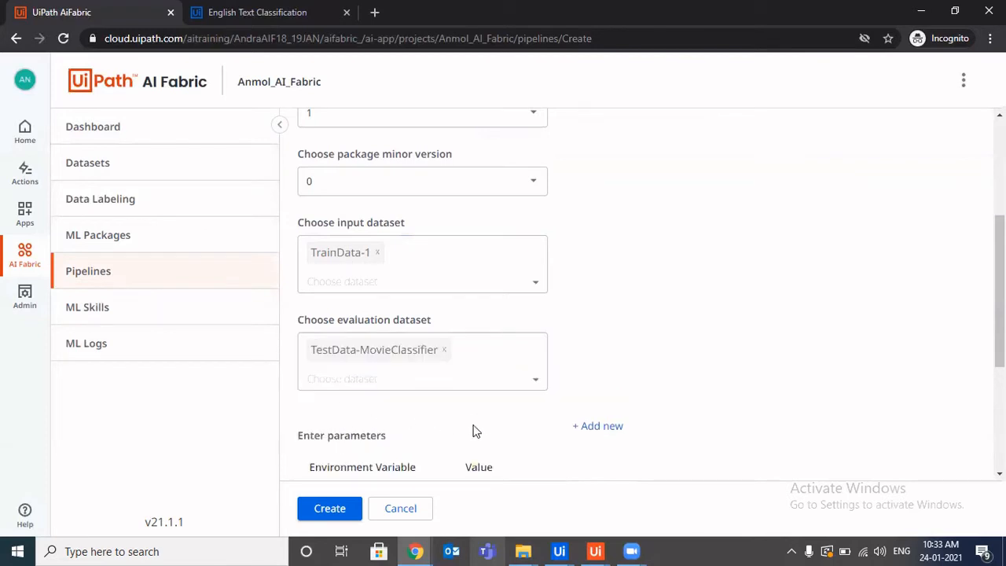
Add a blank environment variable entry to the pipeline run's parameters.
{"action": "scroll", "coordinate": [401, 467], "scroll_direction": "down", "scroll_amount": 1}
{"action": "scroll", "coordinate": [401, 467], "scroll_direction": "down", "scroll_amount": 1}
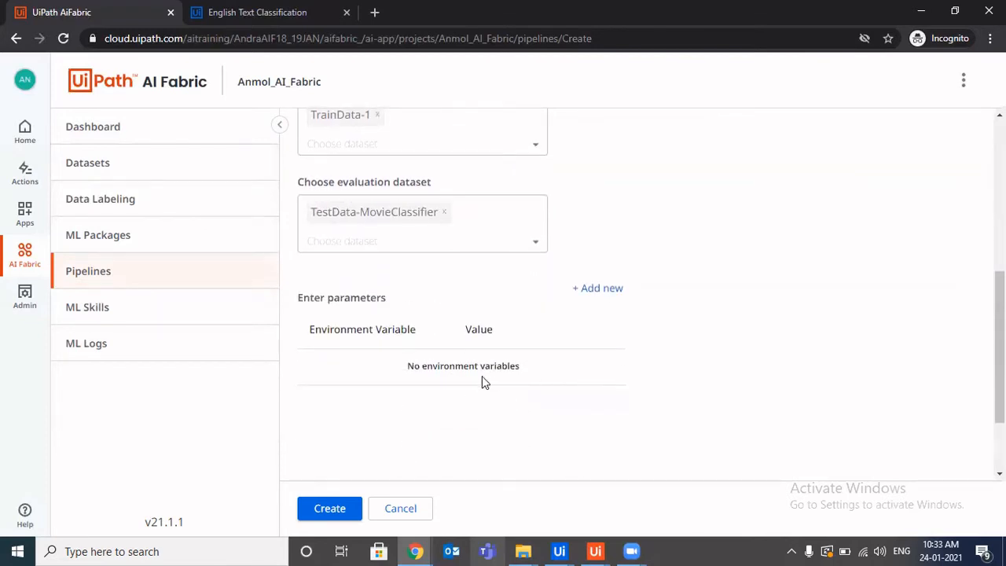
{"action": "left_click", "coordinate": [613, 289]}
{"action": "left_click", "coordinate": [409, 375]}
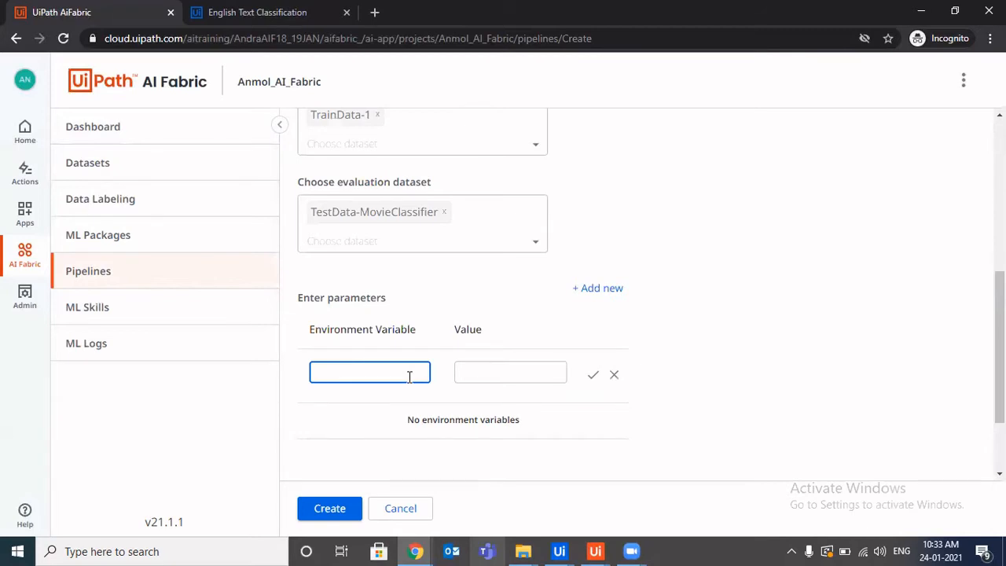
{"action": "type", "text": "target_"}
{"action": "left_click", "coordinate": [257, 12]}
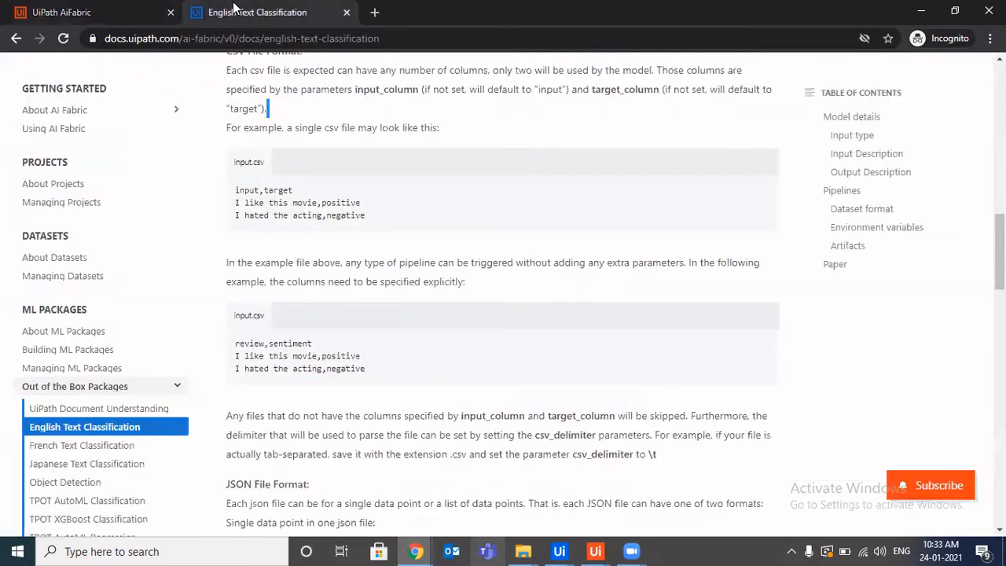
{"action": "left_click", "coordinate": [90, 6]}
{"action": "key", "text": "ctrl+a"}
{"action": "key", "text": "BackSpace"}
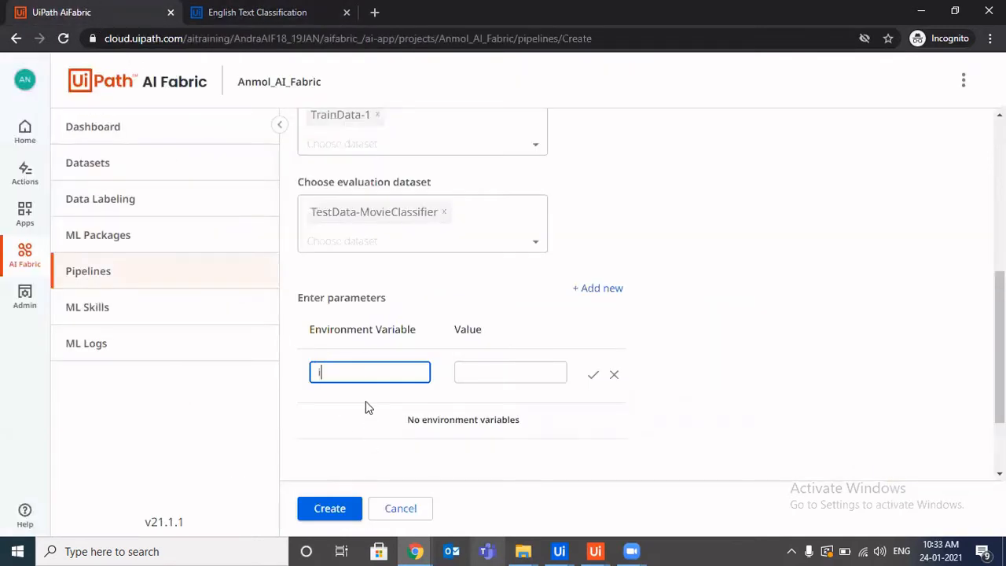
{"action": "type", "text": "input_column"}
{"action": "key", "text": "Tab"}
{"action": "type", "text": "rev"}
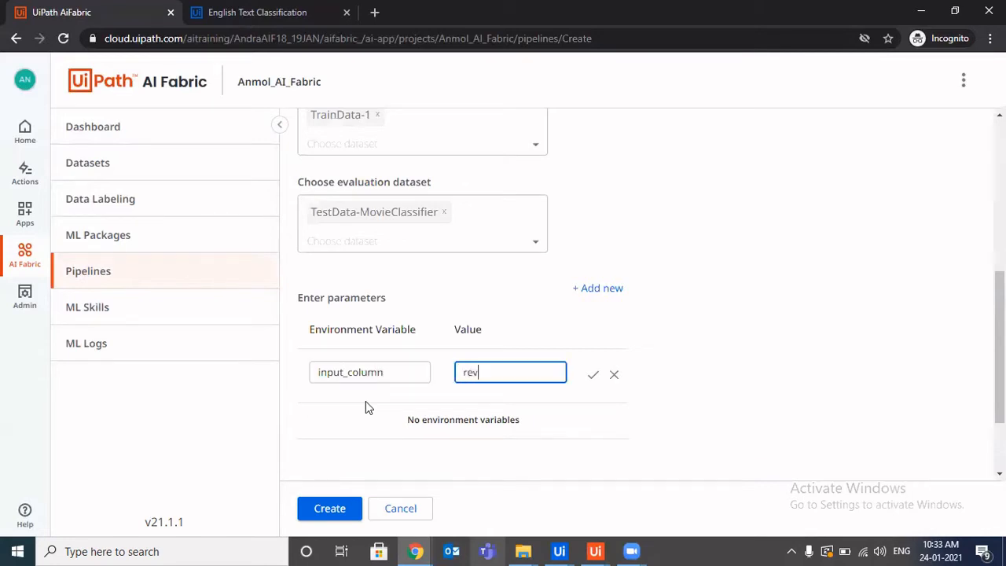
{"action": "type", "text": "iew"}
{"action": "left_click", "coordinate": [596, 291]}
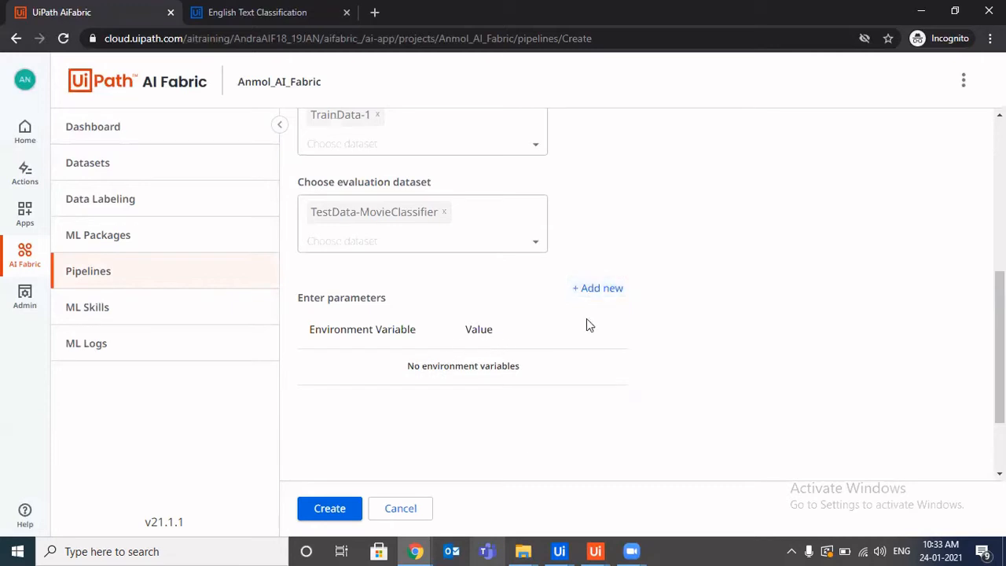
Add an environment variable named input_column with the value review to the pipeline run's parameters.
{"action": "left_click", "coordinate": [595, 292]}
{"action": "left_click", "coordinate": [359, 376]}
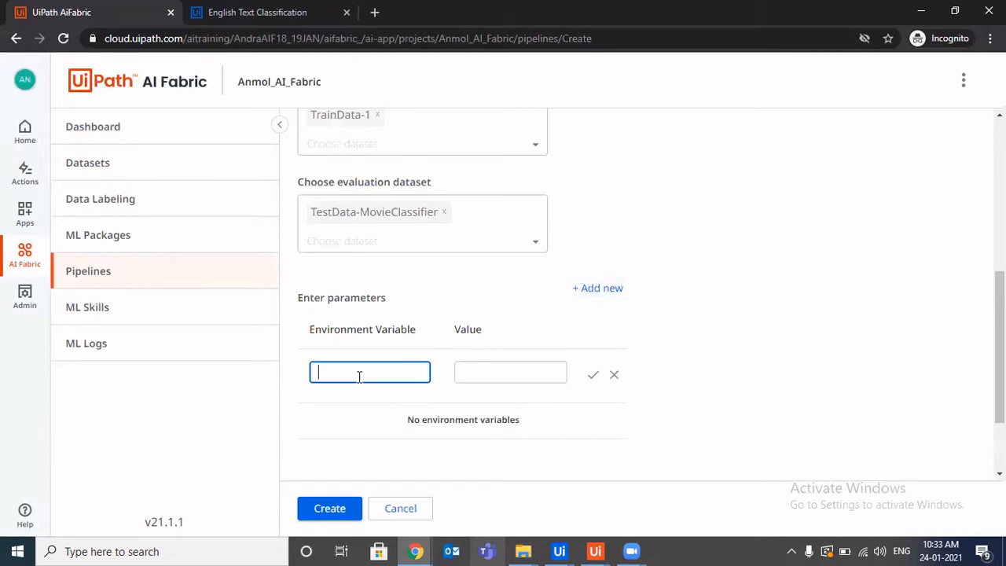
{"action": "type", "text": "input_column"}
{"action": "key", "text": "Tab"}
{"action": "type", "text": "re"}
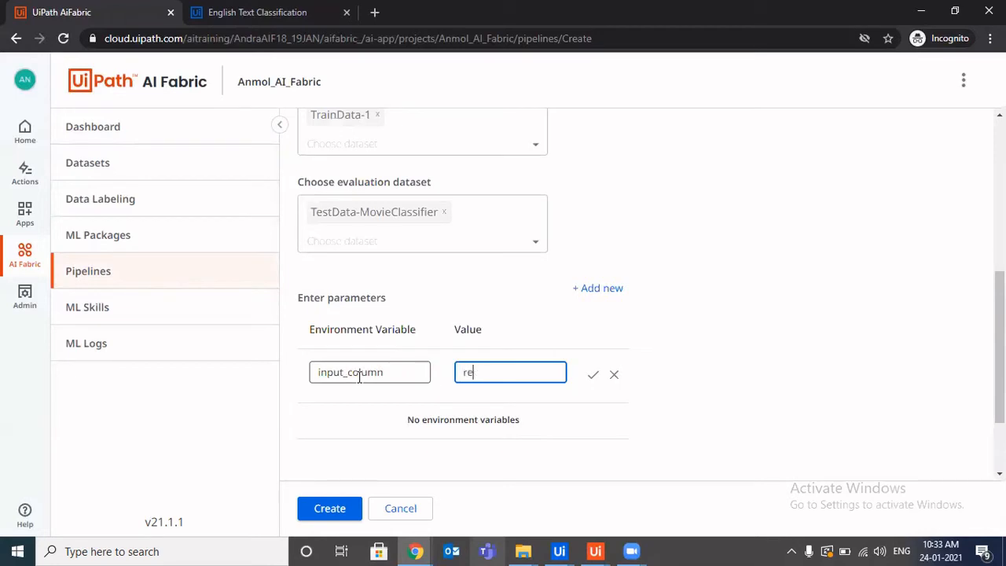
{"action": "type", "text": "view"}
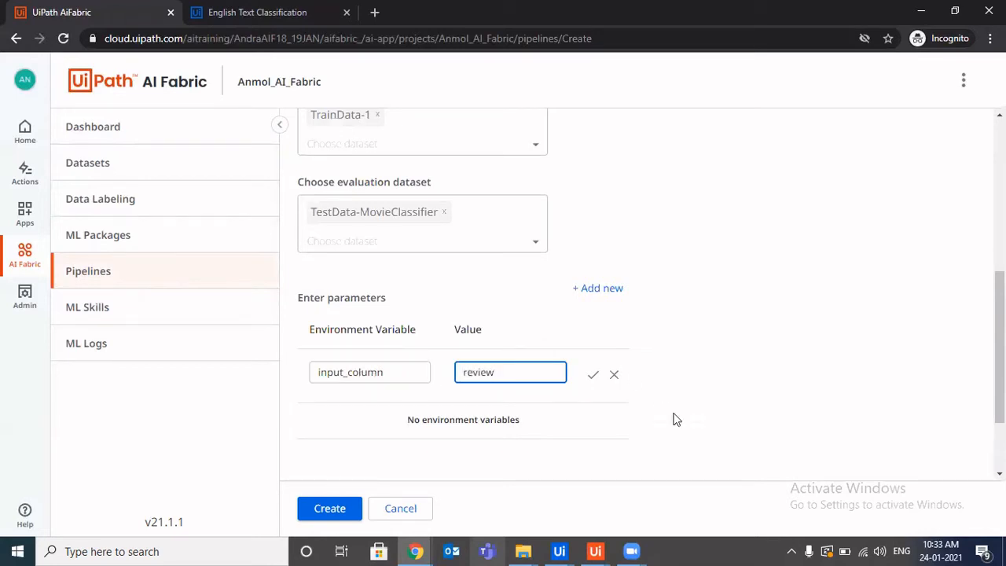
{"action": "left_click", "coordinate": [593, 375]}
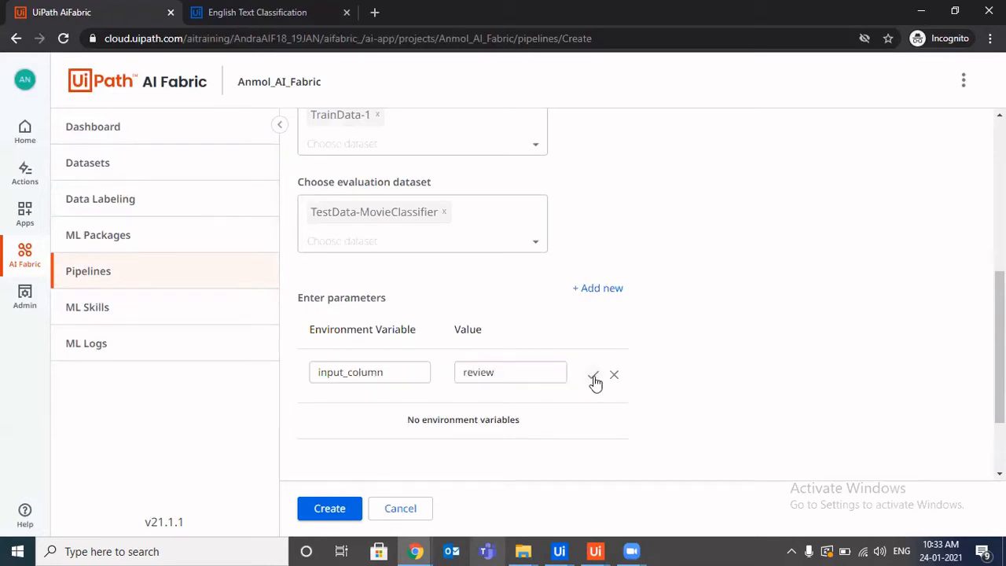
Add an environment variable named target_column with the value sentiment to the pipeline run's parameters.
{"action": "left_click", "coordinate": [602, 291]}
{"action": "left_click", "coordinate": [366, 407]}
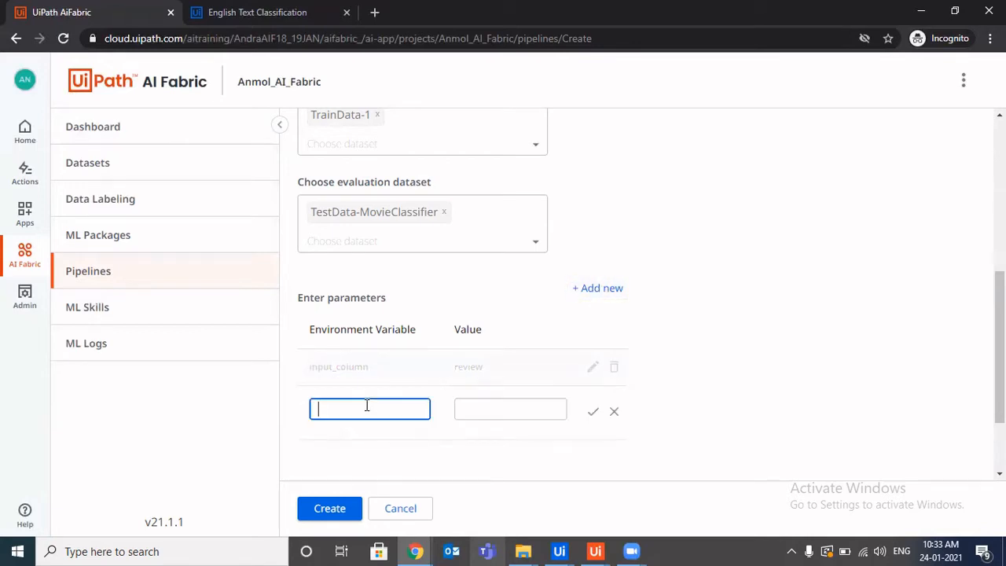
{"action": "type", "text": "target_column"}
{"action": "key", "text": "Tab"}
{"action": "type", "text": "sent"}
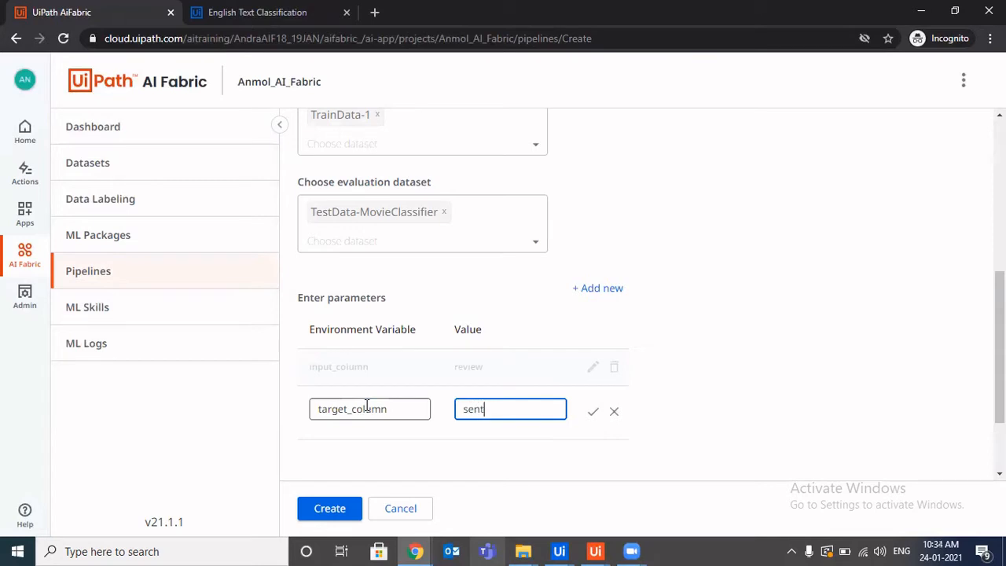
{"action": "type", "text": "iment"}
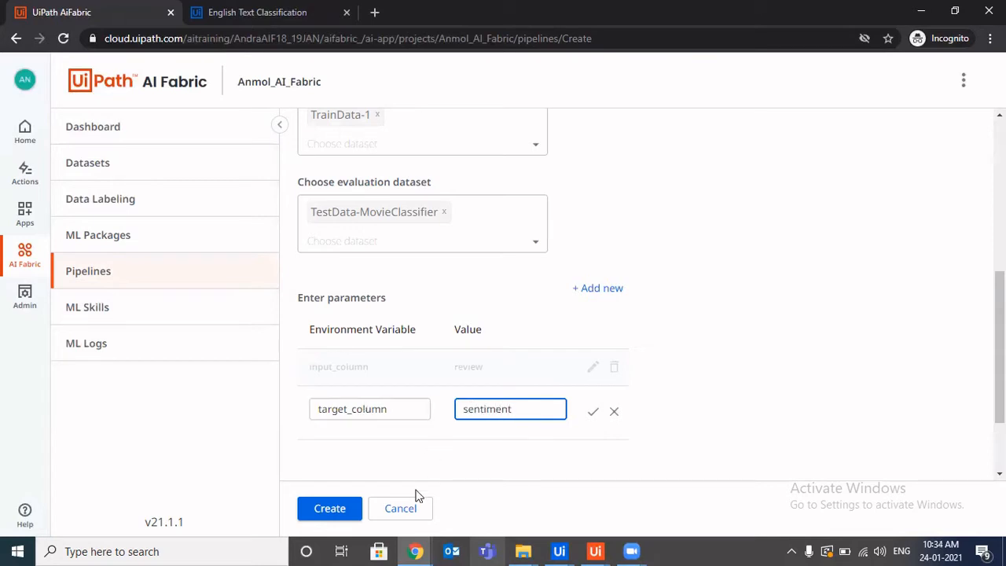
{"action": "left_click", "coordinate": [592, 413]}
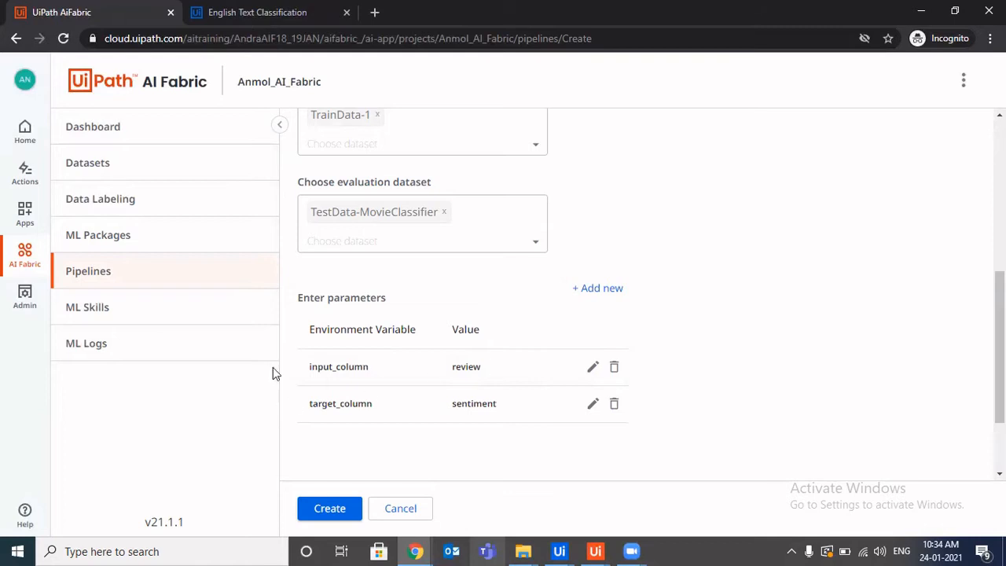
Delete the input_column and target_column environment variables from the pipeline run's parameters.
{"action": "left_click", "coordinate": [613, 367]}
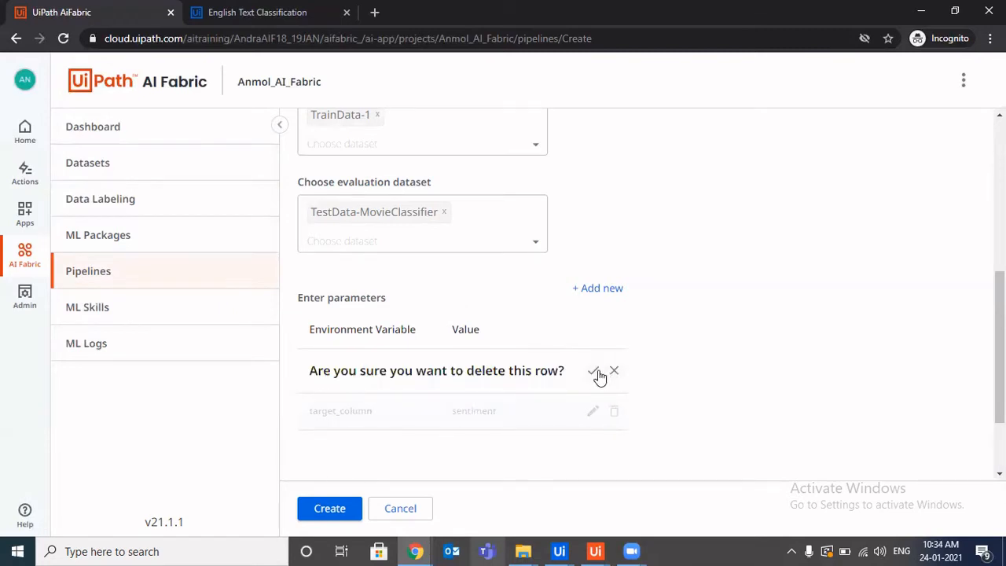
{"action": "left_click", "coordinate": [595, 373]}
{"action": "left_click", "coordinate": [614, 369]}
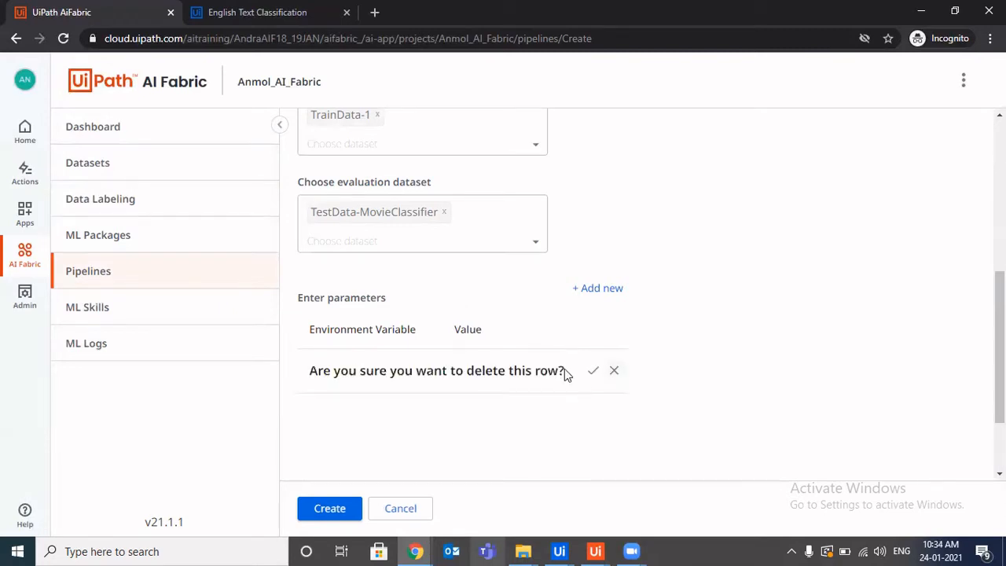
{"action": "left_click", "coordinate": [592, 369]}
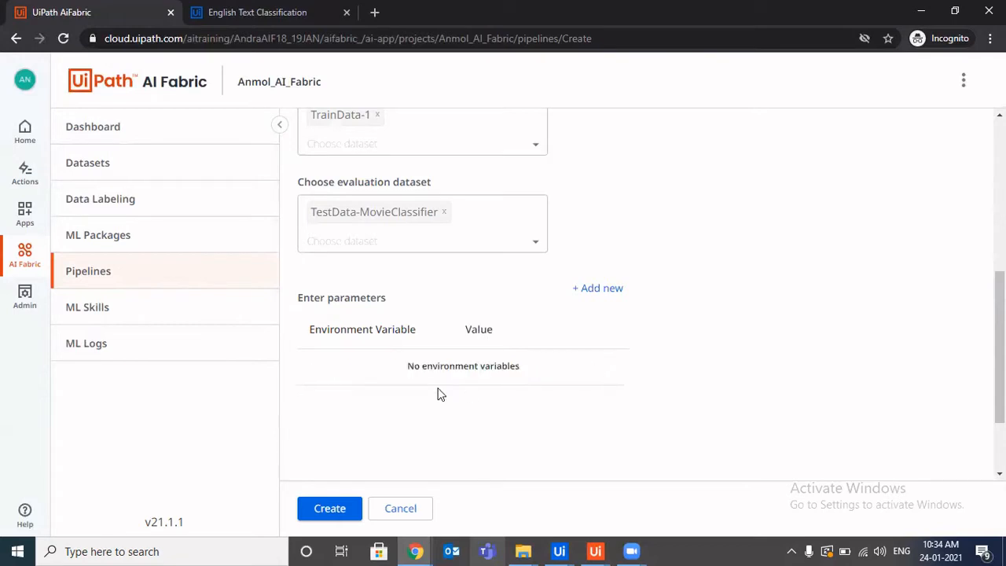
Examine the pipeline run's time-based and recurring scheduling options, including the day-based and cron expression settings.
{"action": "scroll", "coordinate": [437, 393], "scroll_direction": "up", "scroll_amount": 2}
{"action": "scroll", "coordinate": [438, 393], "scroll_direction": "down", "scroll_amount": 4}
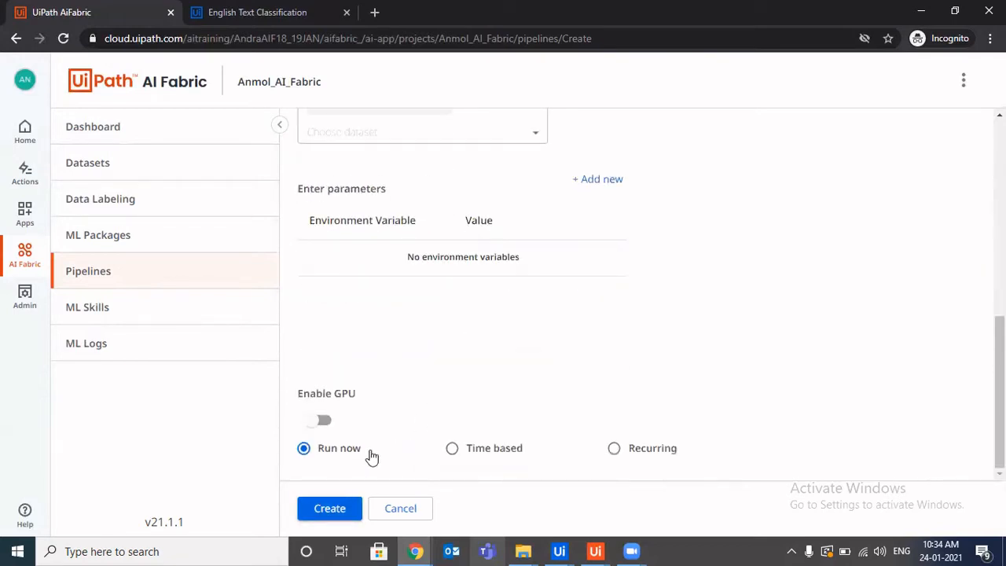
{"action": "left_click", "coordinate": [481, 454]}
{"action": "scroll", "coordinate": [483, 458], "scroll_direction": "down", "scroll_amount": 1}
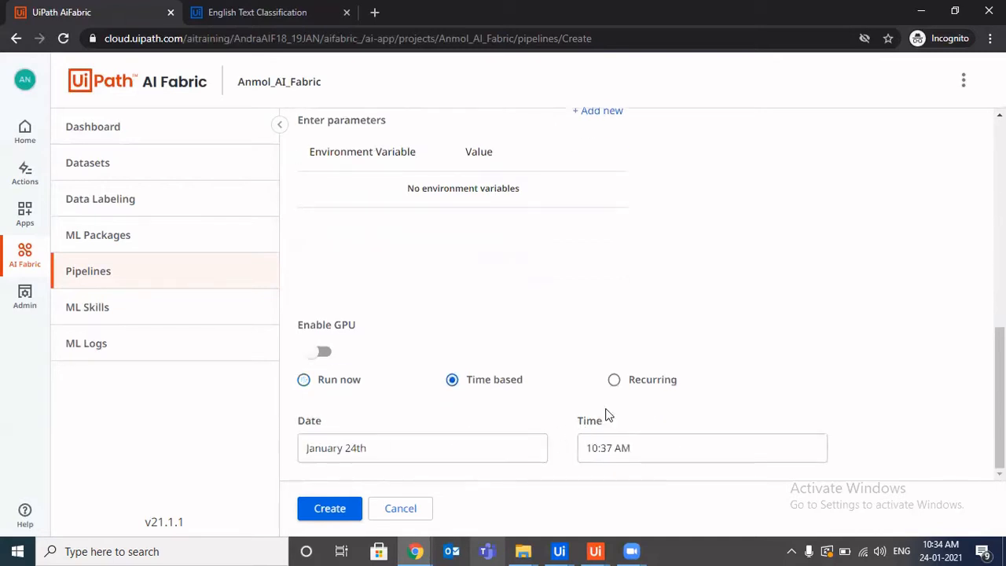
{"action": "left_click", "coordinate": [649, 383]}
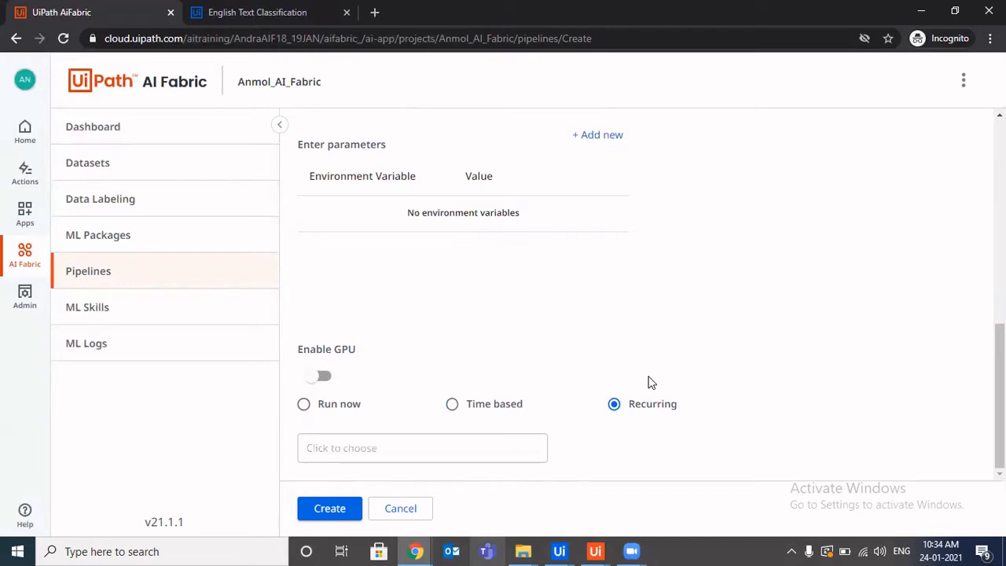
{"action": "left_click", "coordinate": [408, 447]}
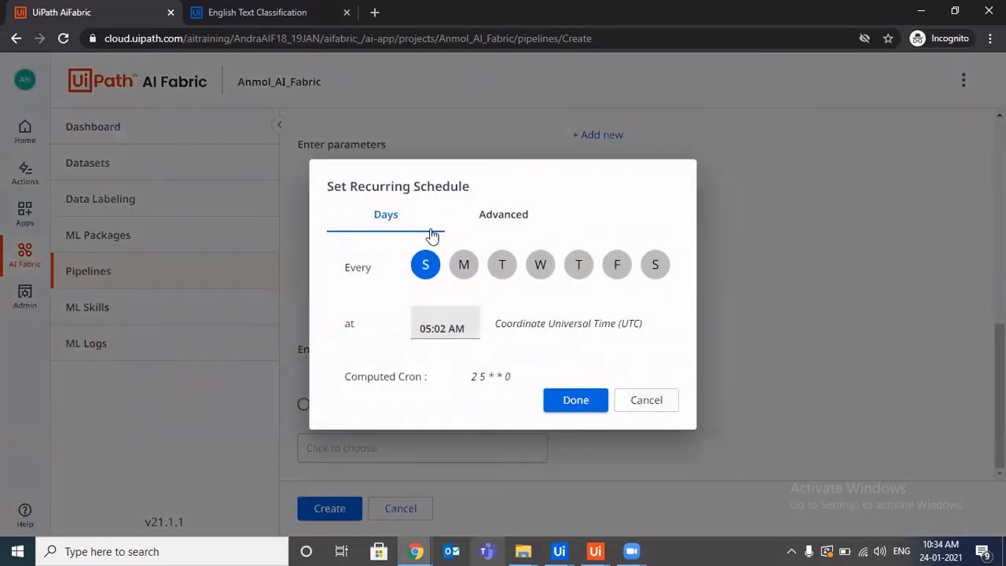
{"action": "left_click", "coordinate": [487, 214]}
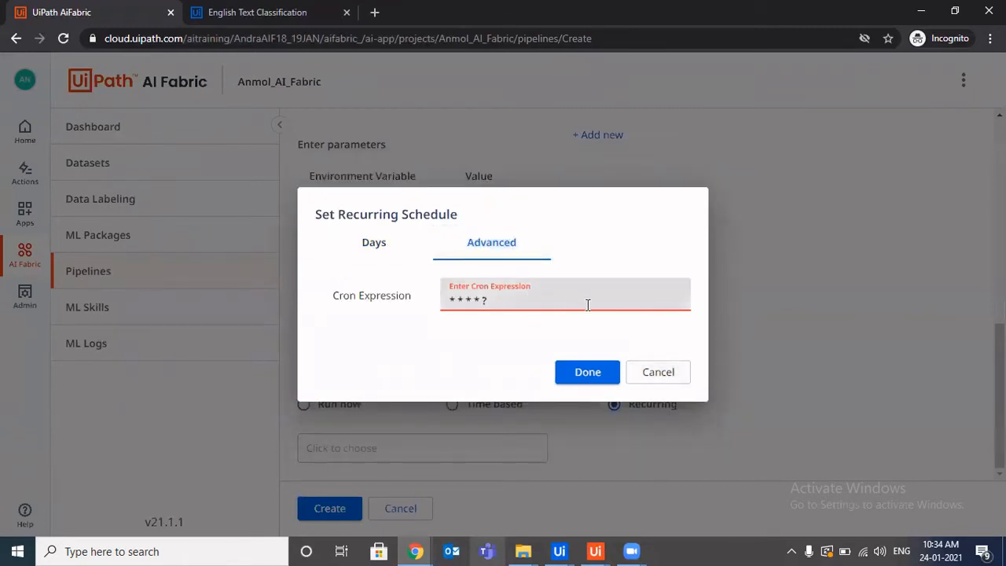
{"action": "left_click", "coordinate": [660, 373]}
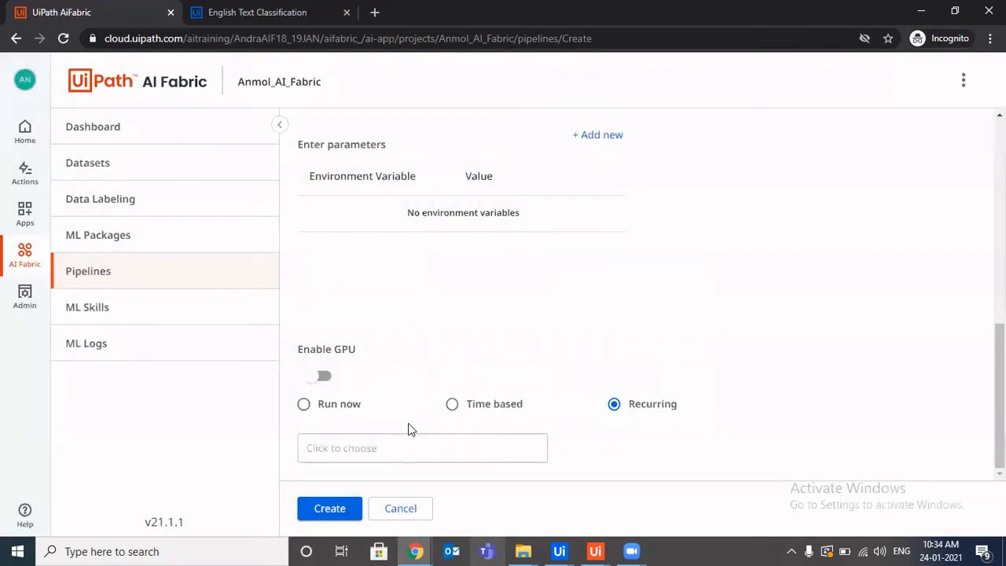
Set the pipeline to run now and create the pipeline run.
{"action": "left_click", "coordinate": [344, 406]}
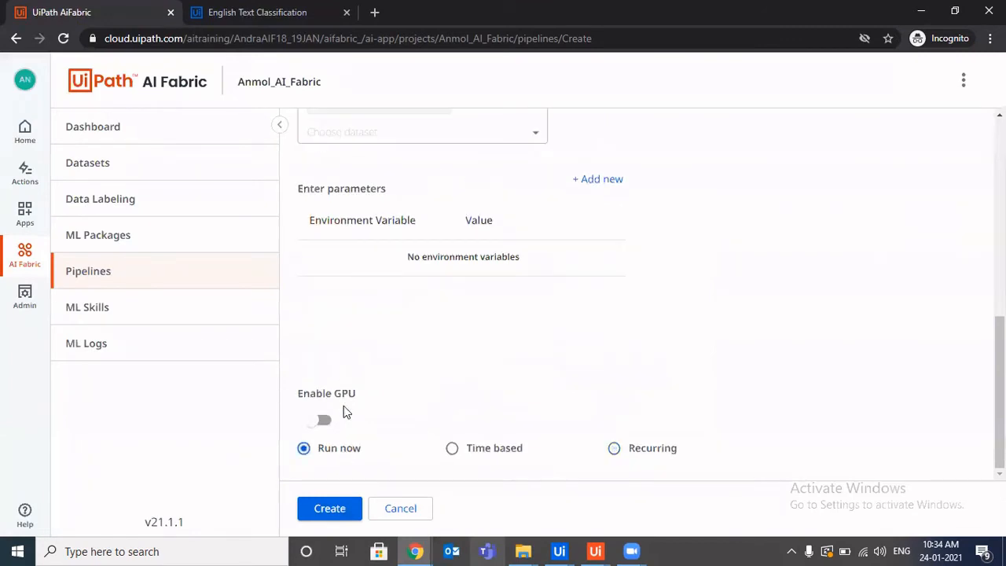
{"action": "left_click", "coordinate": [332, 509]}
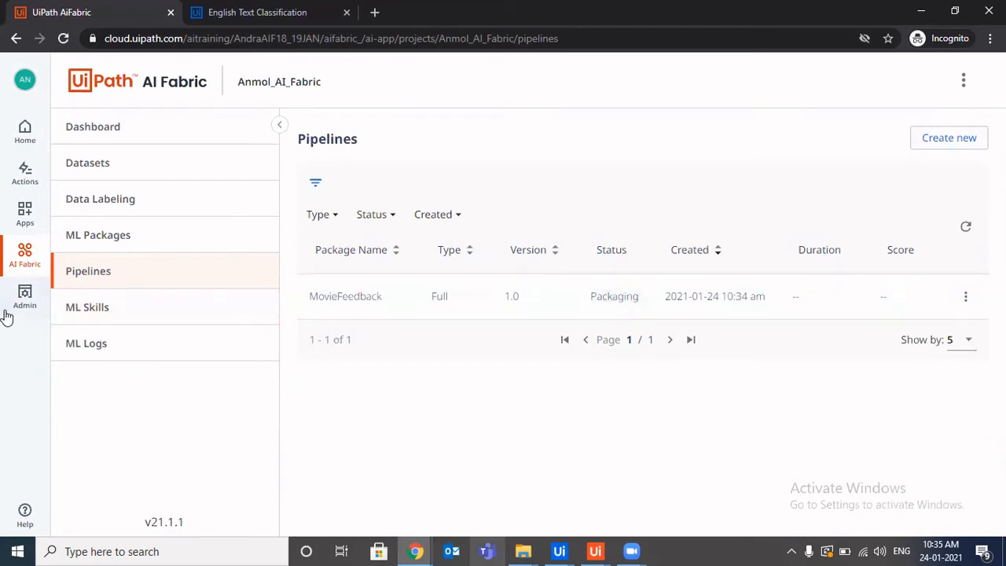
Start a new ML skill and name it MovieAnalyser.
{"action": "left_click", "coordinate": [159, 309]}
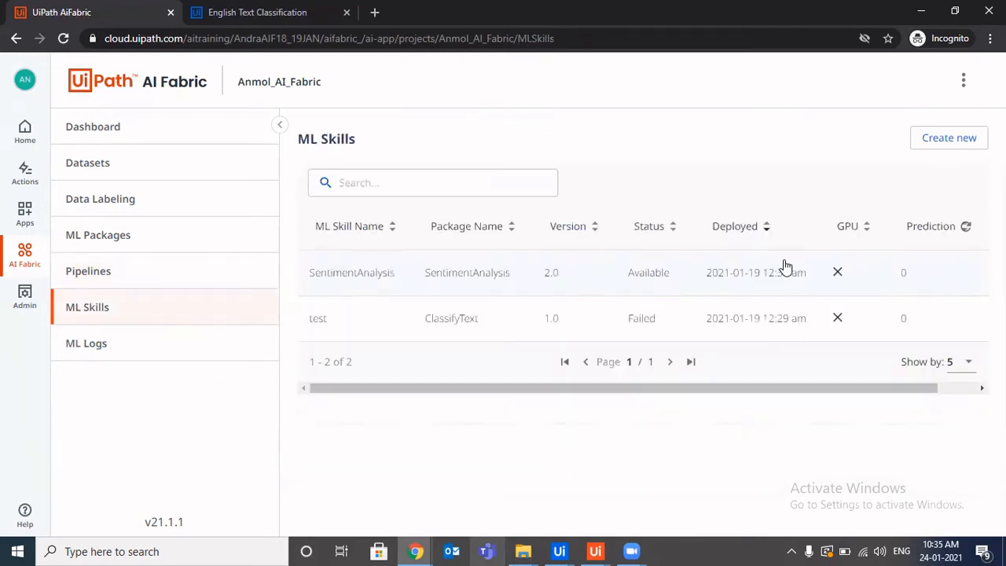
{"action": "left_click", "coordinate": [947, 138]}
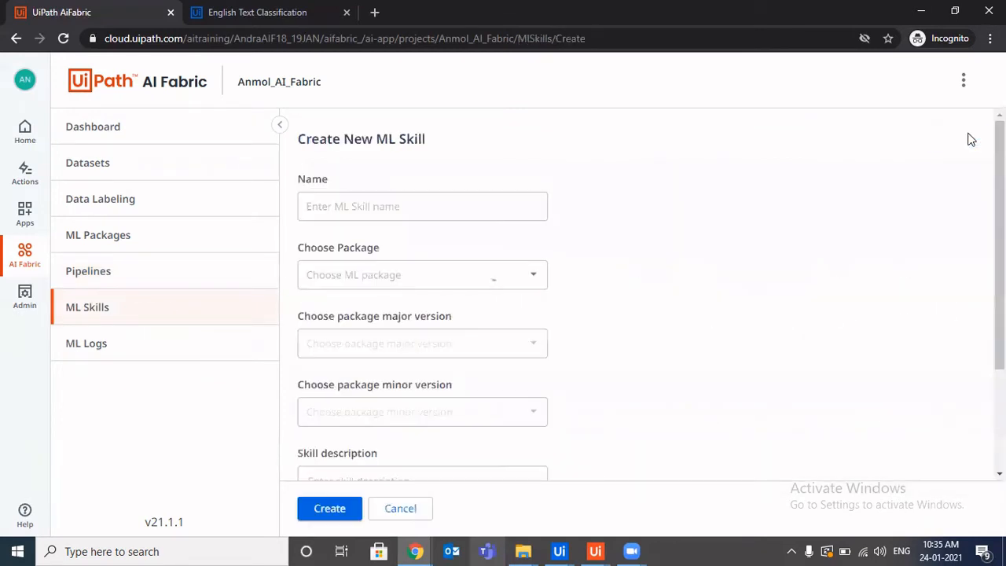
{"action": "left_click", "coordinate": [478, 205]}
{"action": "type", "text": "Movie"}
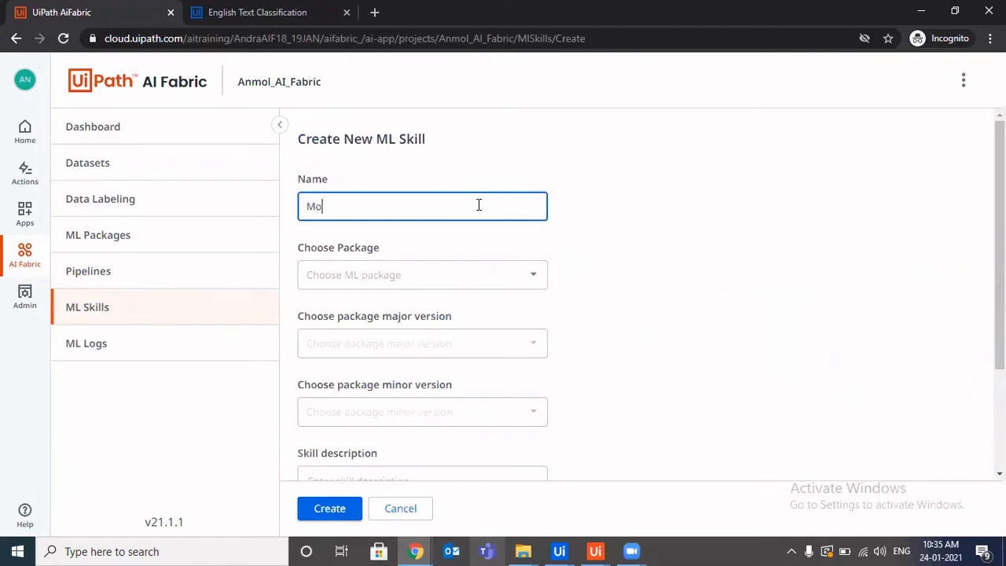
{"action": "key", "text": "BackSpace"}
{"action": "key", "text": "BackSpace"}
{"action": "type", "text": "ei"}
{"action": "key", "text": "BackSpace"}
{"action": "key", "text": "BackSpace"}
{"action": "type", "text": "ie N"}
{"action": "key", "text": "BackSpace"}
{"action": "type", "text": "Analyser"}
Choose the MovieFeedback package with major version 1 for the ML skill and view its available minor versions.
{"action": "left_click", "coordinate": [535, 277]}
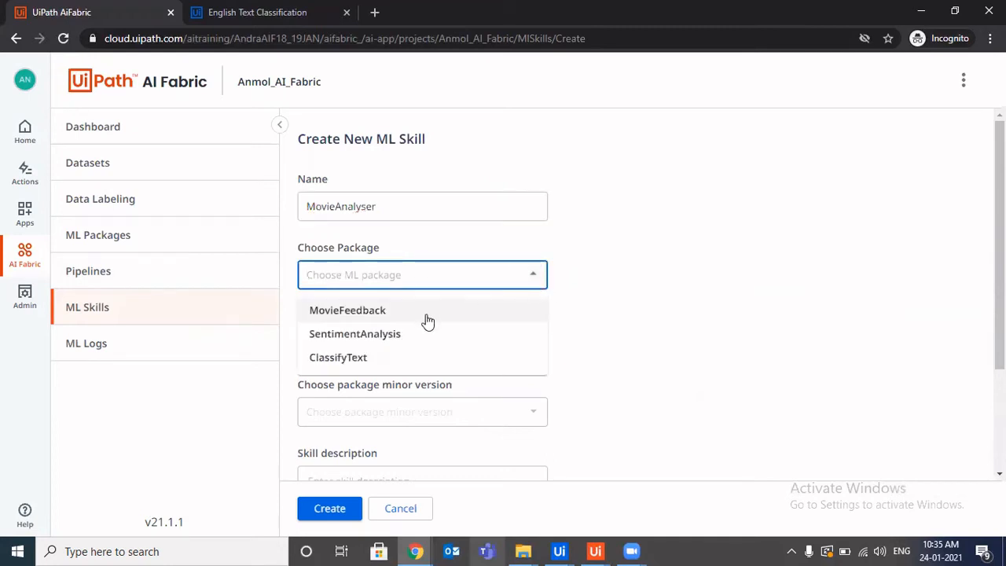
{"action": "left_click", "coordinate": [427, 319]}
{"action": "left_click", "coordinate": [528, 342]}
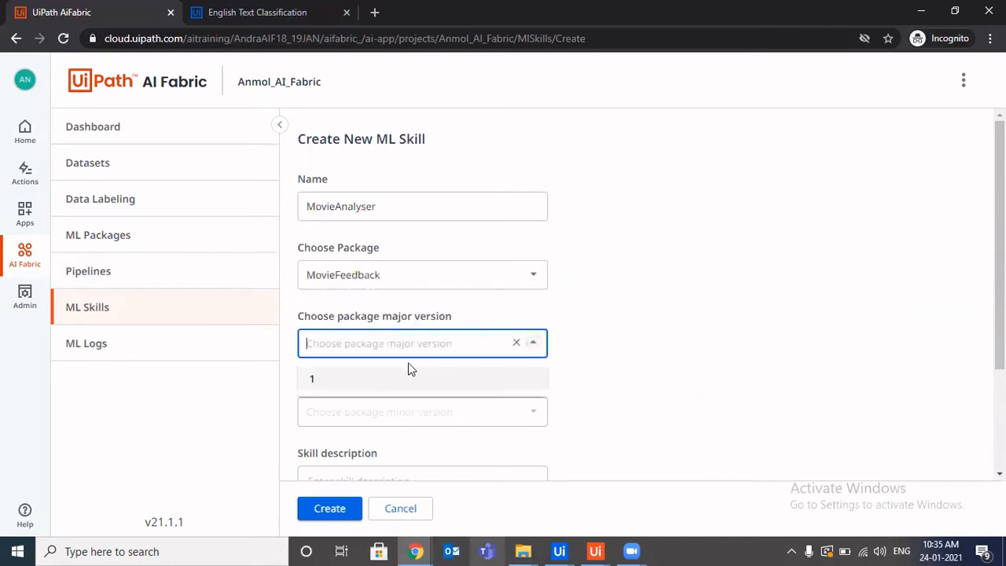
{"action": "left_click", "coordinate": [409, 378]}
{"action": "scroll", "coordinate": [519, 409], "scroll_direction": "down", "scroll_amount": 1}
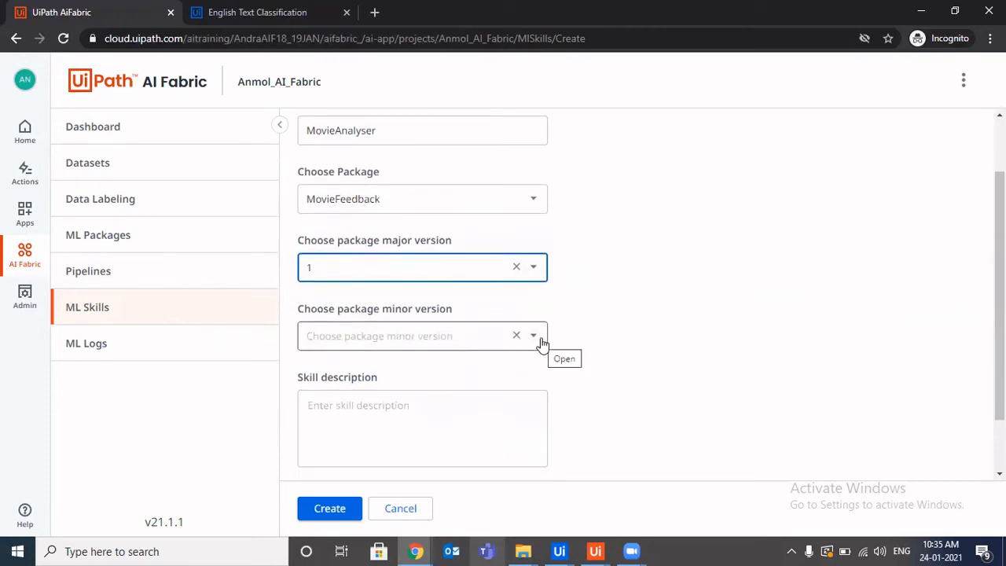
{"action": "left_click", "coordinate": [540, 341]}
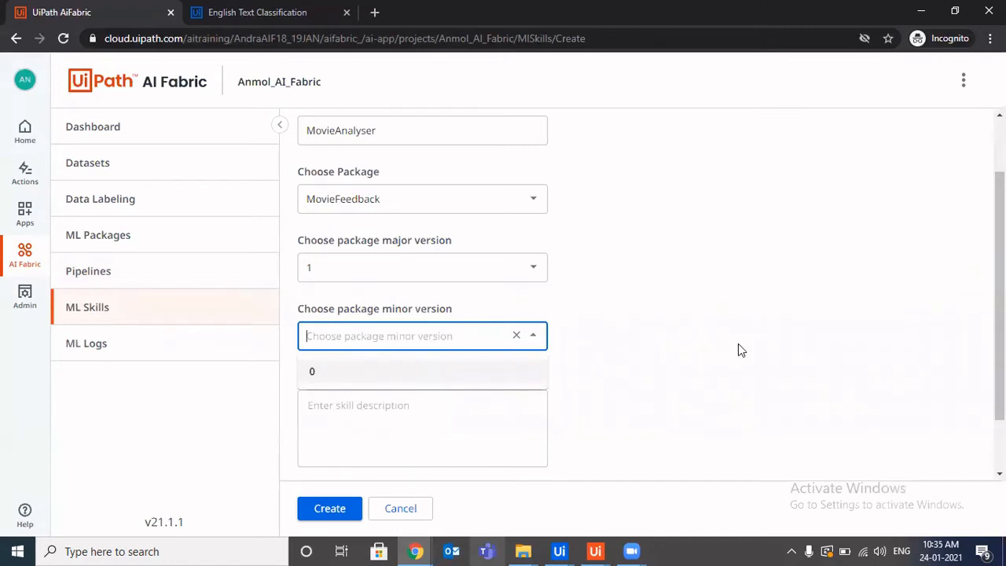
{"action": "scroll", "coordinate": [769, 348], "scroll_direction": "down", "scroll_amount": 1}
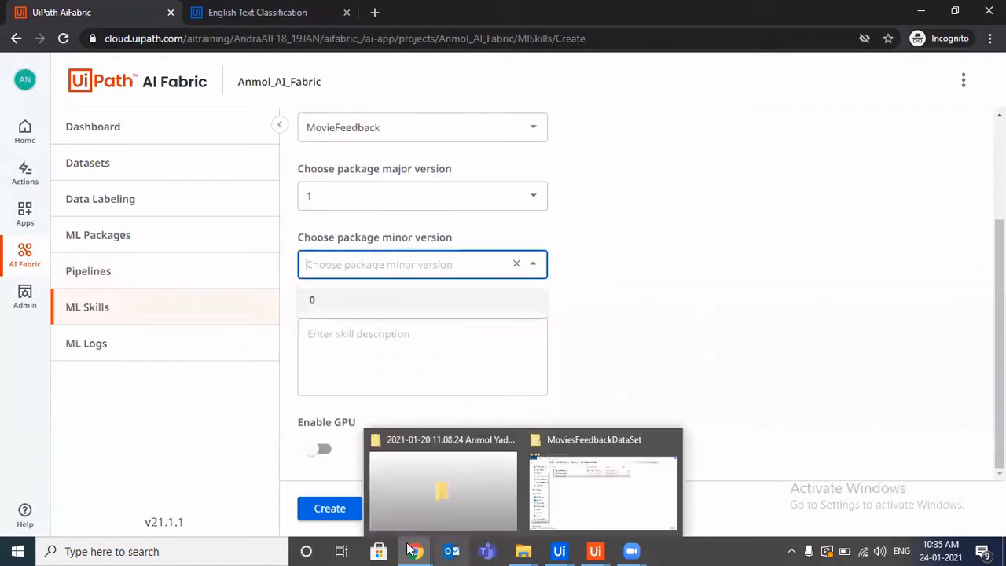
{"action": "left_click", "coordinate": [223, 312]}
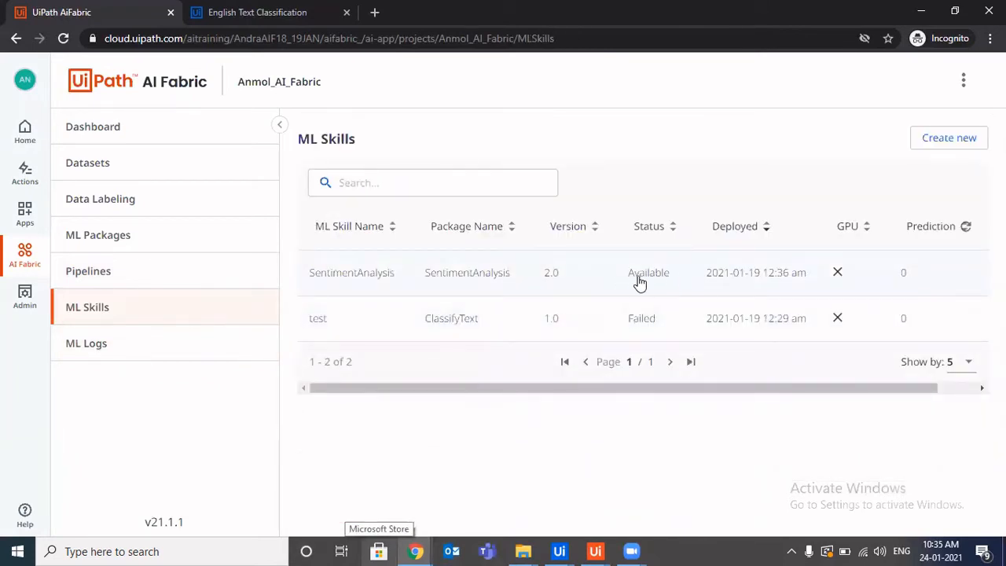
Switch to the AI Fabric project open in the other Chrome window and review its pipeline runs.
{"action": "mouse_move", "coordinate": [424, 550]}
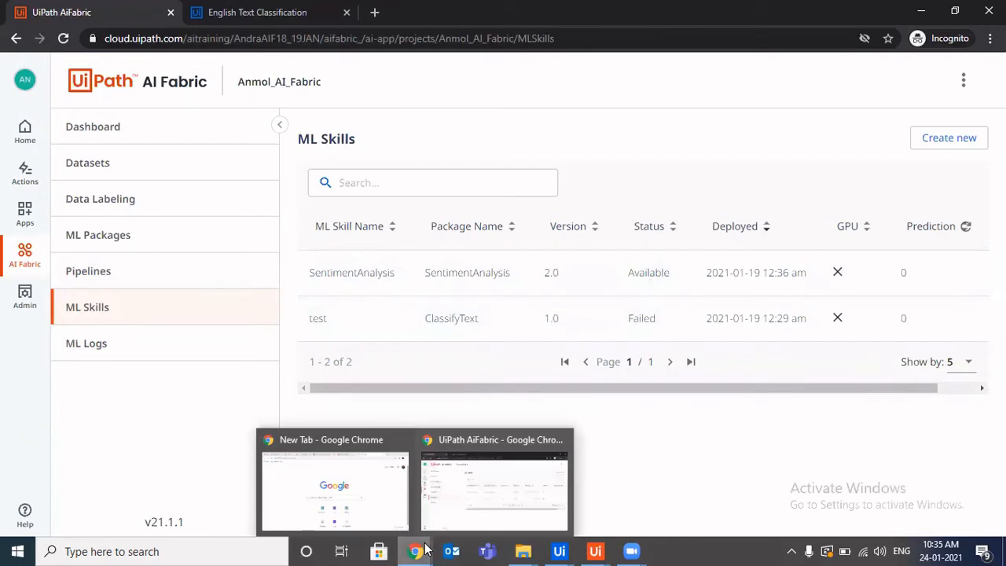
{"action": "left_click", "coordinate": [363, 495]}
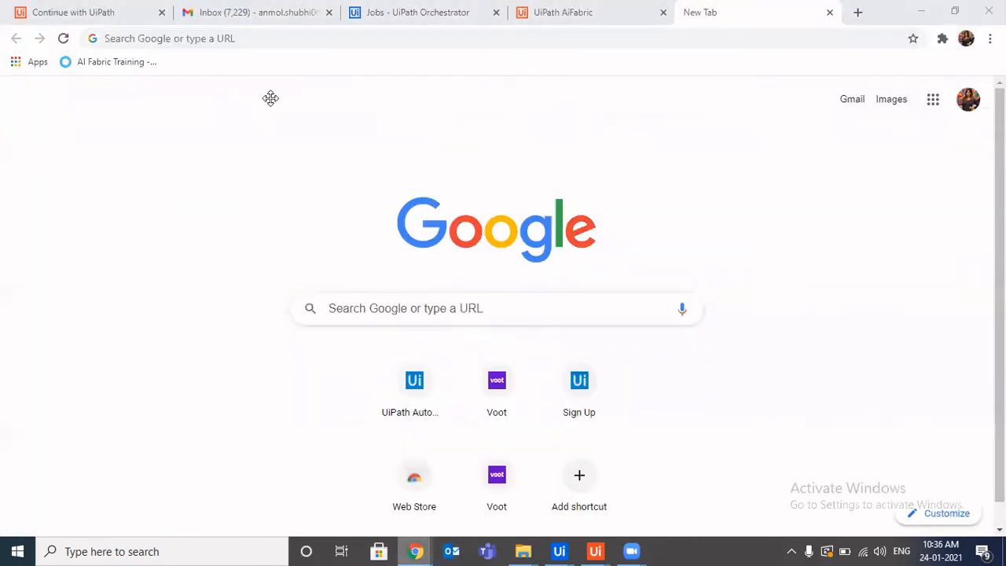
{"action": "left_click", "coordinate": [613, 8]}
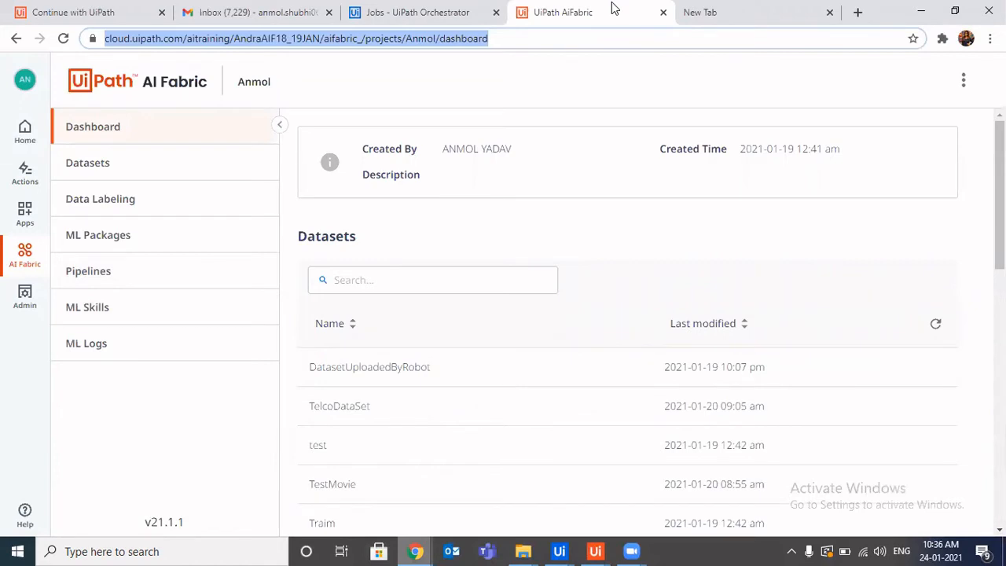
{"action": "left_click", "coordinate": [177, 275]}
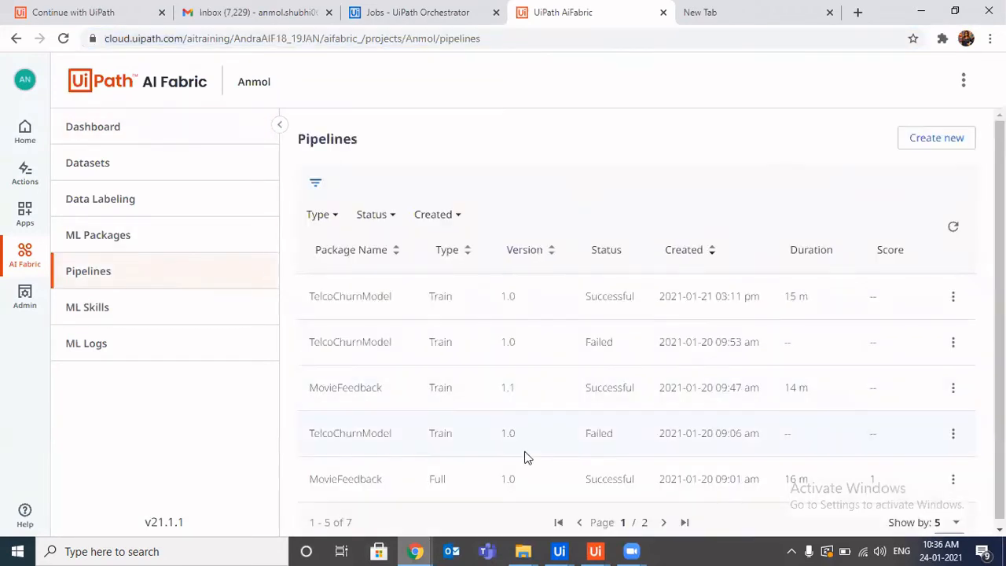
{"action": "scroll", "coordinate": [523, 458], "scroll_direction": "down", "scroll_amount": 1}
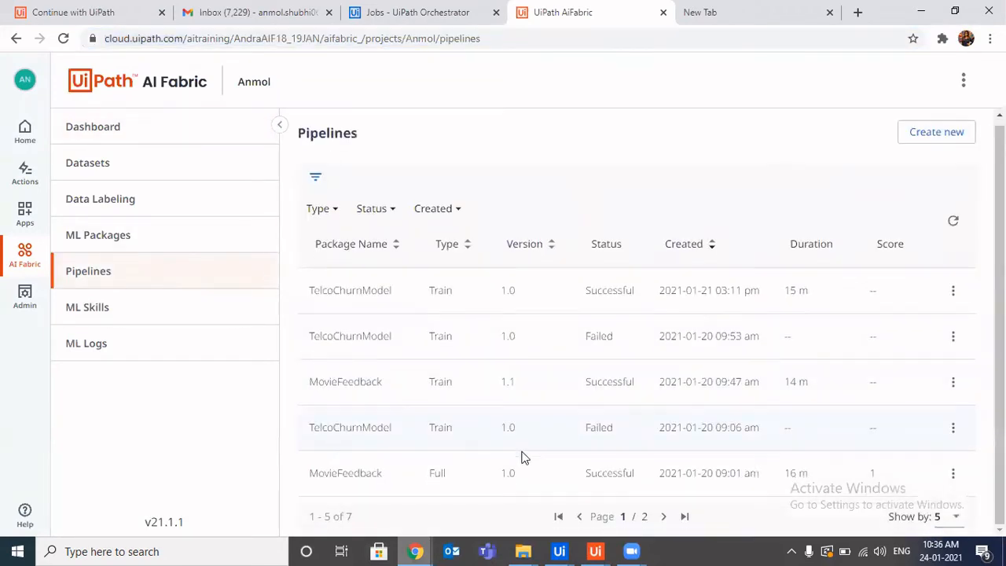
Examine the package names, types and versions of the MovieFeedback runs in the pipeline list.
{"action": "double_click", "coordinate": [346, 381]}
{"action": "left_click", "coordinate": [509, 379]}
{"action": "double_click", "coordinate": [509, 380]}
{"action": "left_click", "coordinate": [445, 472]}
{"action": "double_click", "coordinate": [445, 384]}
{"action": "double_click", "coordinate": [508, 382]}
View the versions of the MovieFeedback ML package and review the project's ML skills.
{"action": "left_click", "coordinate": [134, 238]}
{"action": "scroll", "coordinate": [417, 406], "scroll_direction": "down", "scroll_amount": 2}
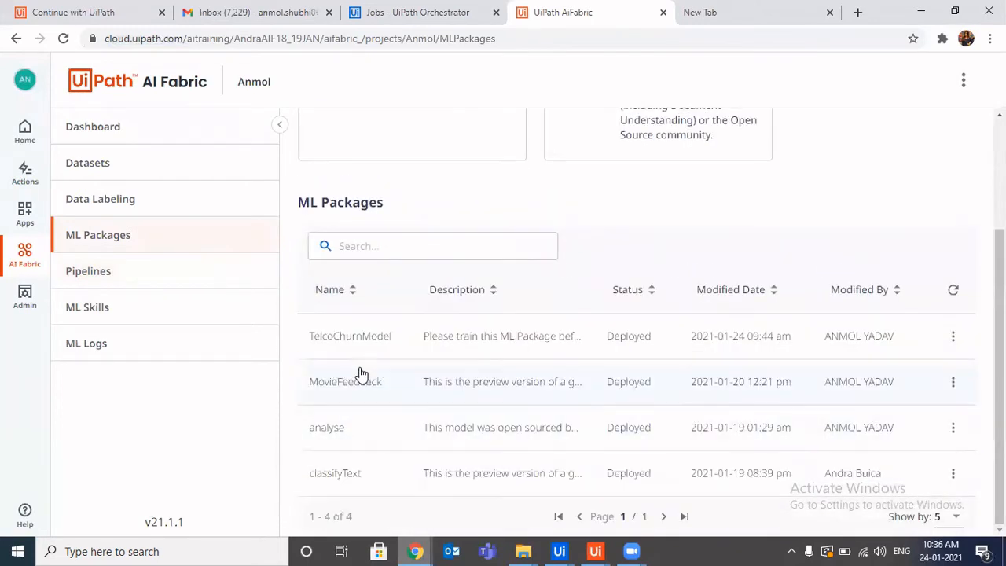
{"action": "left_click", "coordinate": [349, 382]}
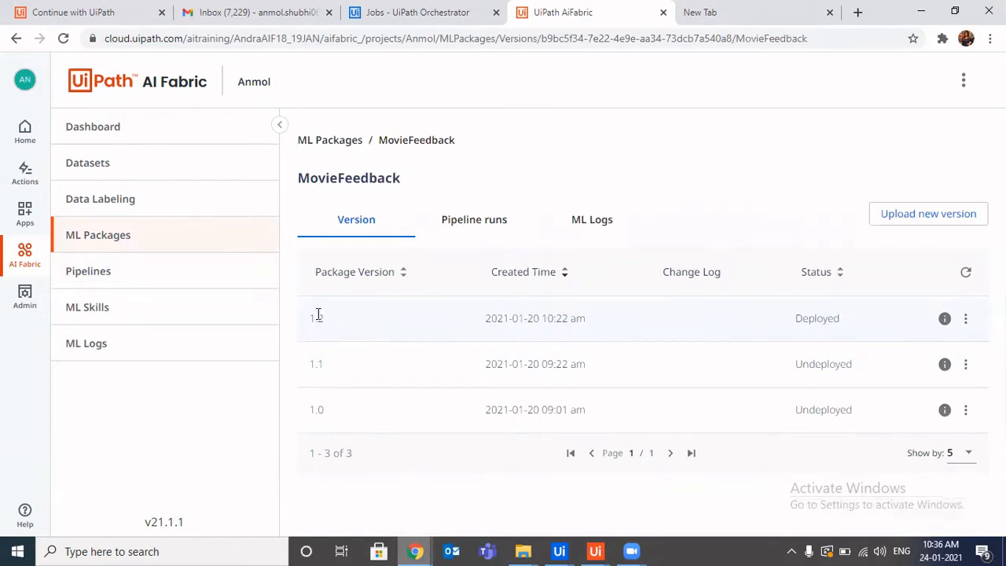
{"action": "left_click", "coordinate": [199, 319]}
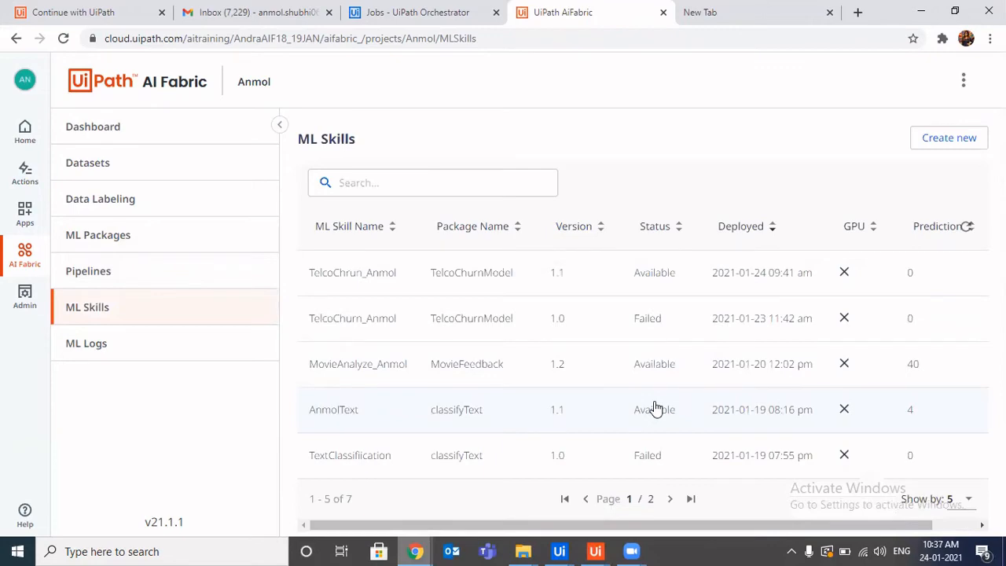
View the MovieFeedbackClassifier project in UiPath Studio, return to Chrome and load imdb.com in the empty tab.
{"action": "mouse_move", "coordinate": [559, 551]}
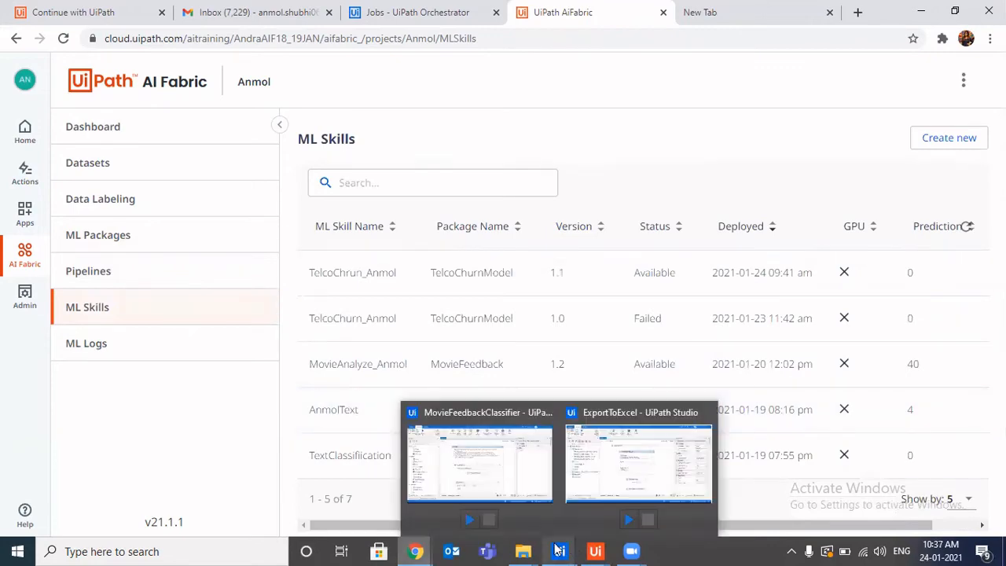
{"action": "left_click", "coordinate": [491, 434]}
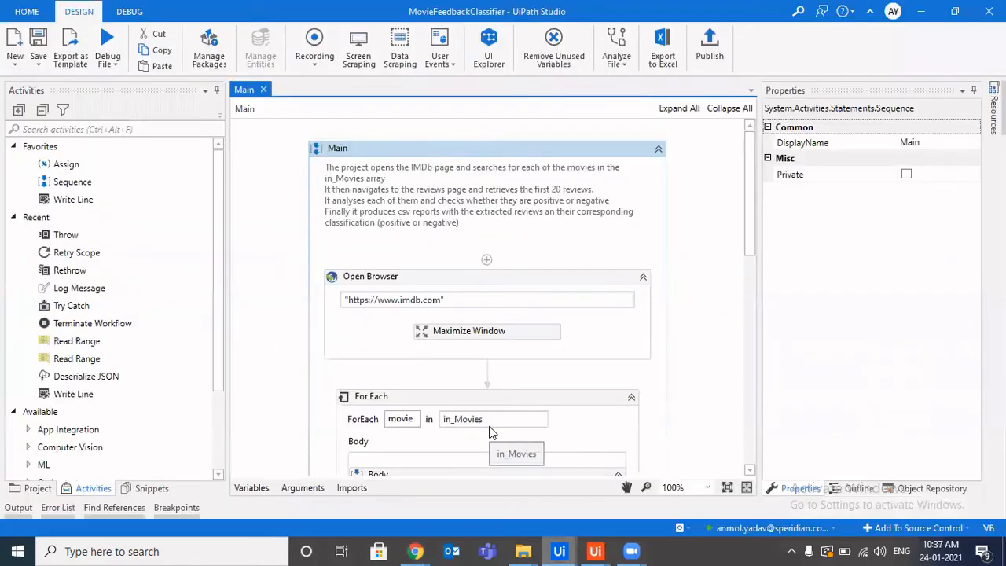
{"action": "mouse_move", "coordinate": [416, 551]}
{"action": "left_click", "coordinate": [331, 512]}
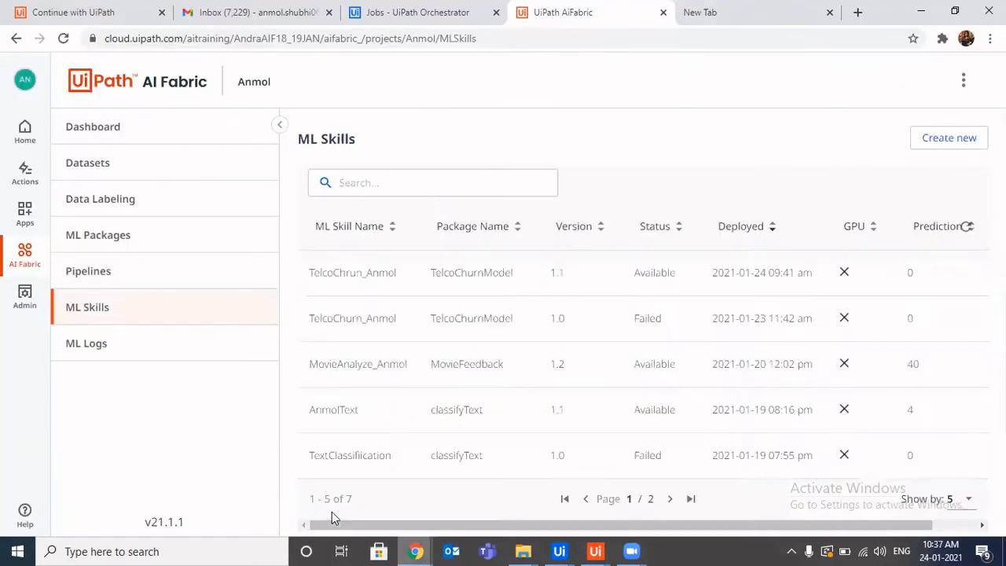
{"action": "left_click", "coordinate": [762, 13]}
{"action": "left_click", "coordinate": [736, 36]}
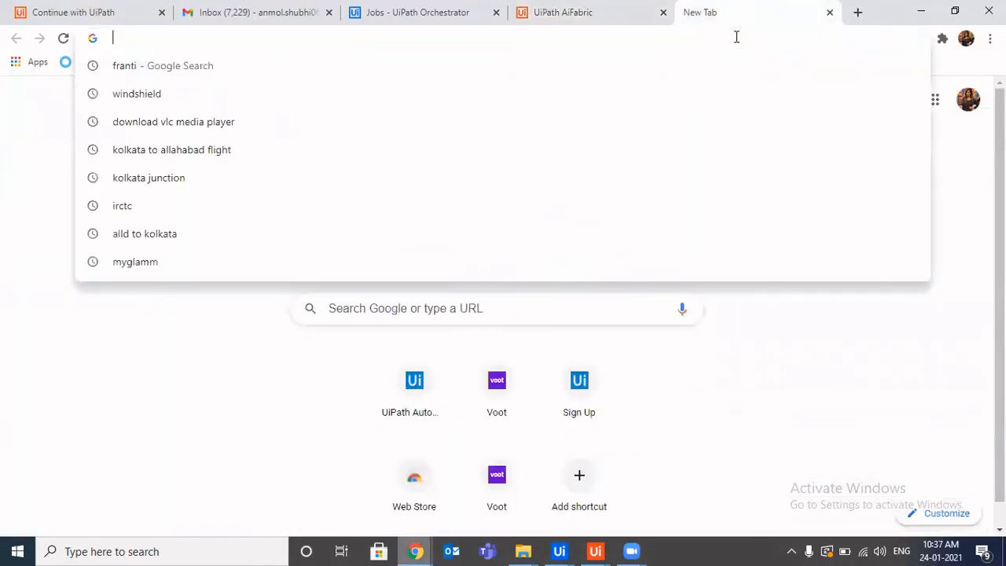
{"action": "type", "text": "imdb.com"}
{"action": "key", "text": "Return"}
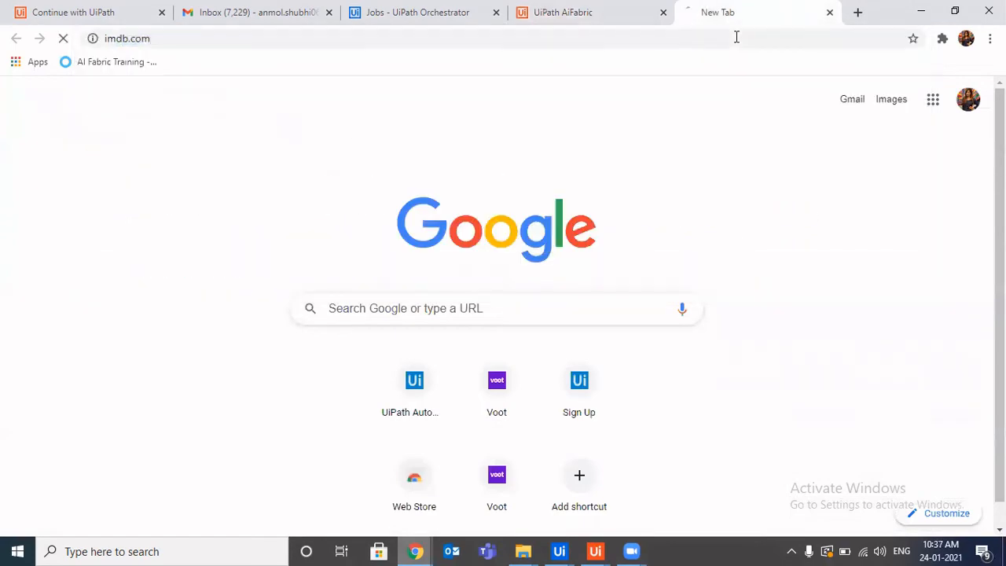
{"action": "mouse_move", "coordinate": [522, 551]}
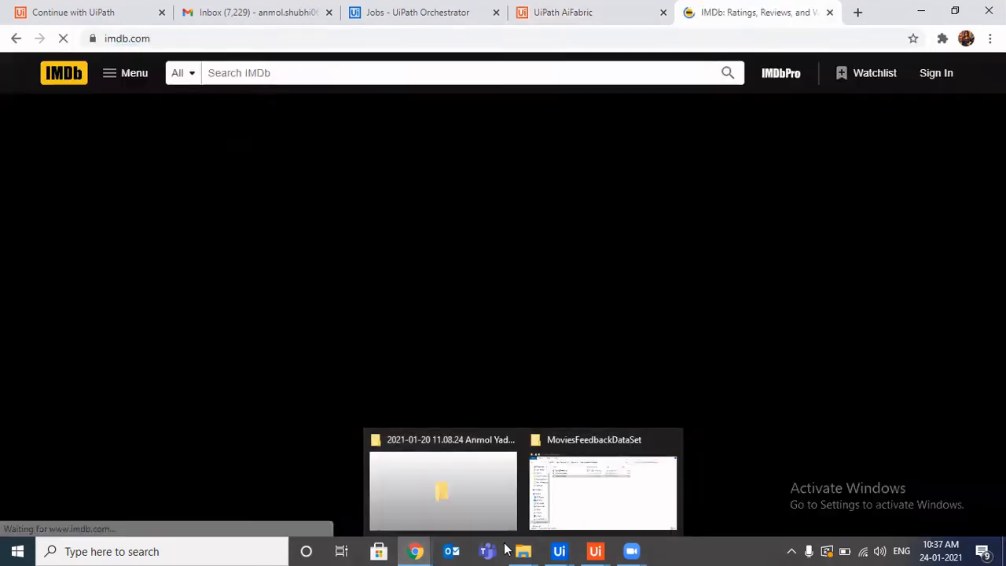
{"action": "left_click", "coordinate": [461, 472]}
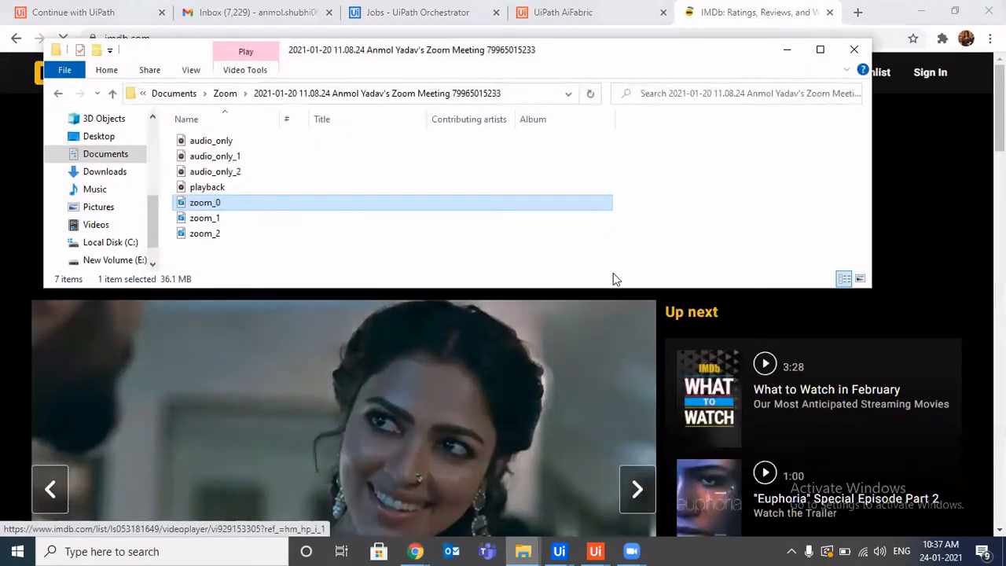
{"action": "left_click", "coordinate": [776, 57]}
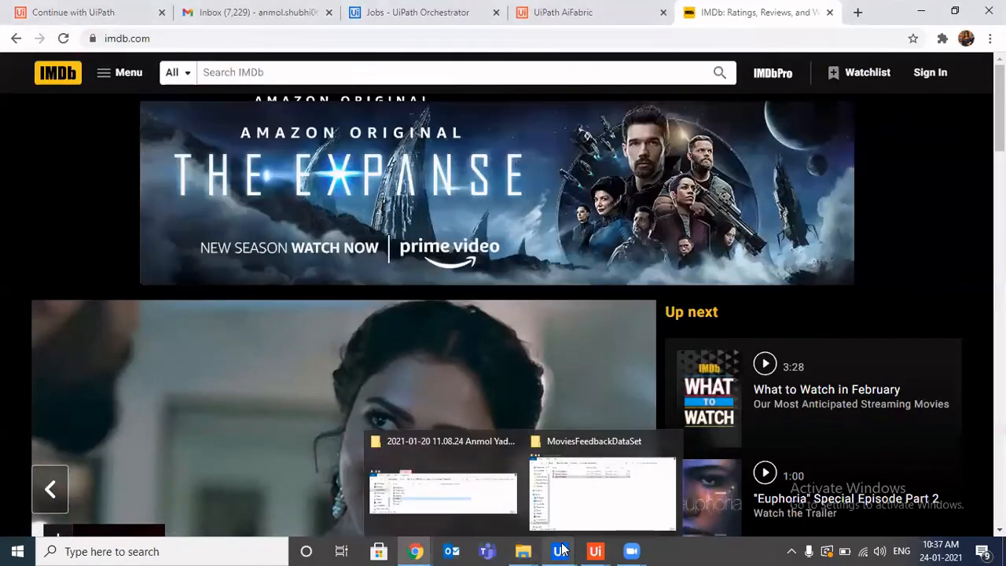
Switch to the MovieFeedbackClassifier project in UiPath Studio and examine the Main workflow's activities and arguments.
{"action": "mouse_move", "coordinate": [559, 550]}
{"action": "left_click", "coordinate": [474, 495]}
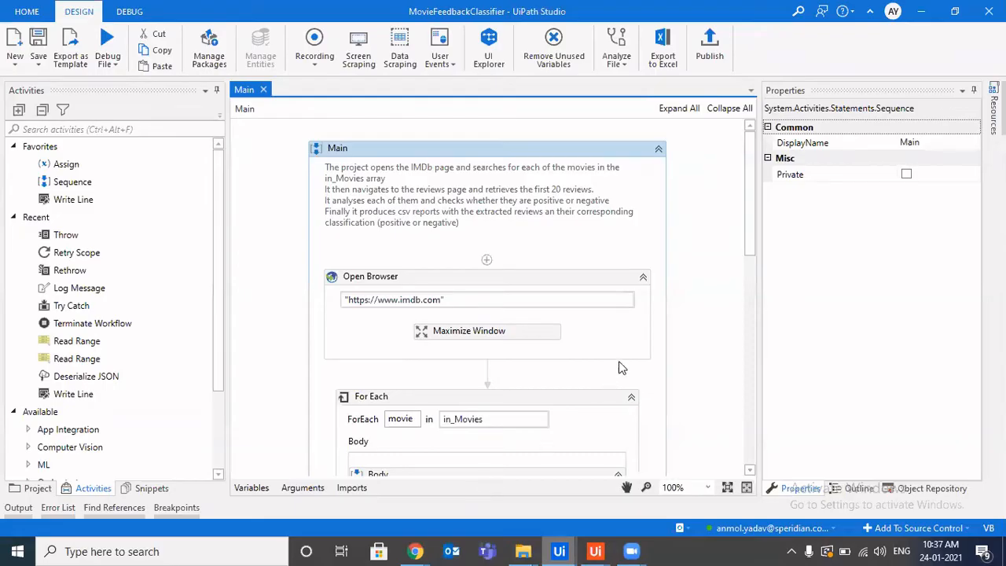
{"action": "left_click", "coordinate": [645, 353]}
{"action": "scroll", "coordinate": [644, 353], "scroll_direction": "down", "scroll_amount": 10}
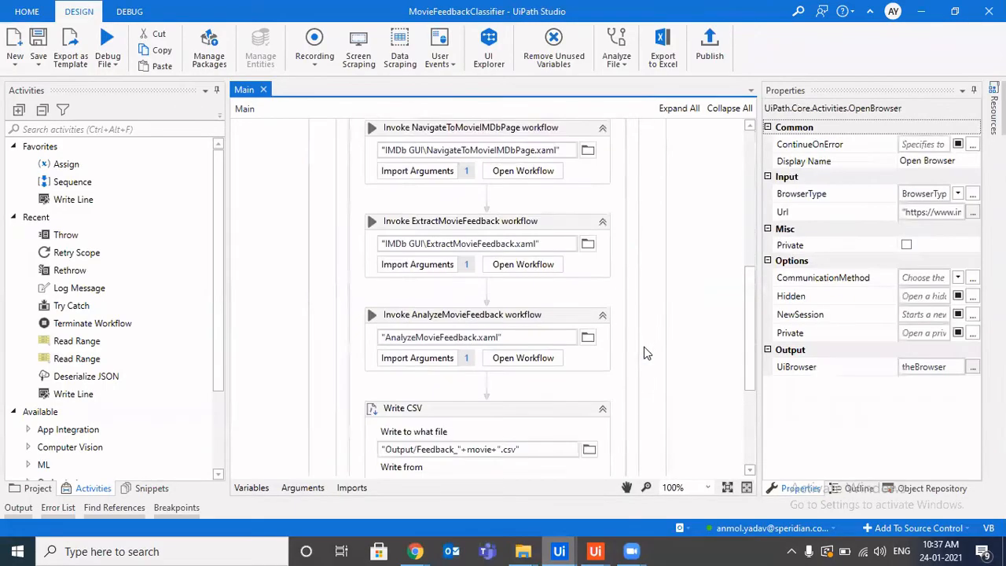
{"action": "scroll", "coordinate": [645, 352], "scroll_direction": "up", "scroll_amount": 10}
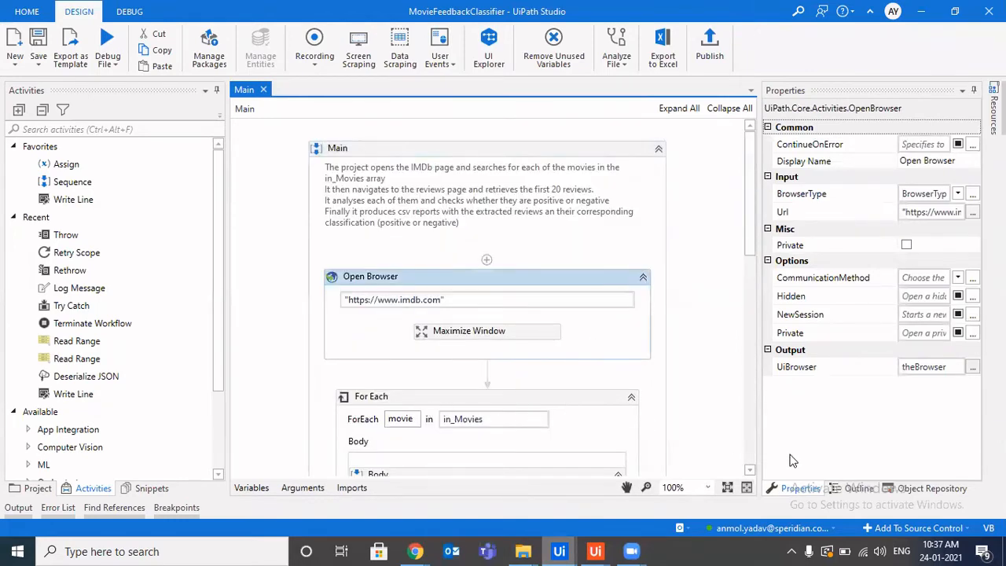
{"action": "left_click", "coordinate": [750, 470]}
{"action": "left_click", "coordinate": [751, 472]}
{"action": "left_click", "coordinate": [751, 472]}
{"action": "left_click", "coordinate": [751, 471]}
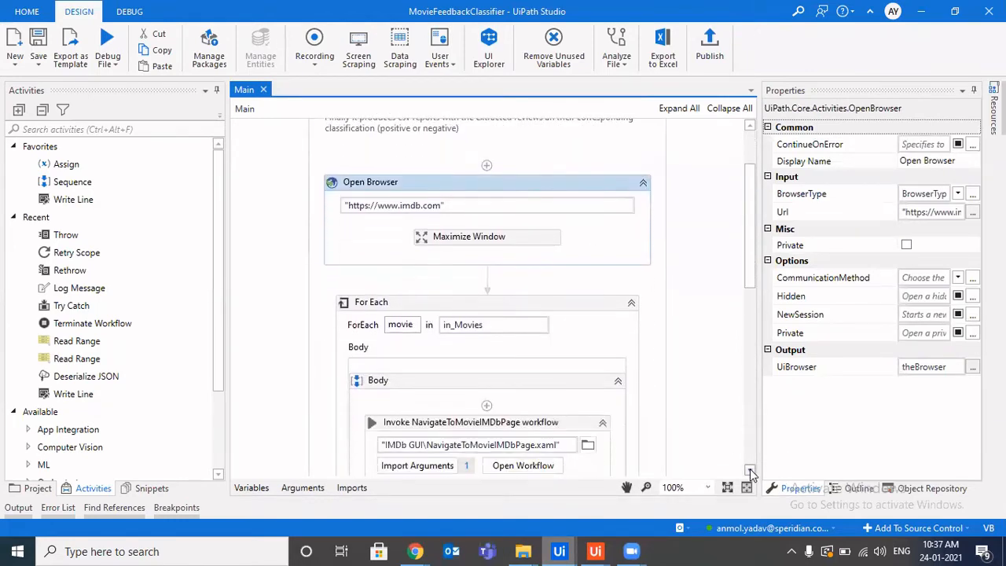
{"action": "left_click", "coordinate": [751, 471]}
{"action": "left_click", "coordinate": [751, 471]}
{"action": "left_click", "coordinate": [751, 472]}
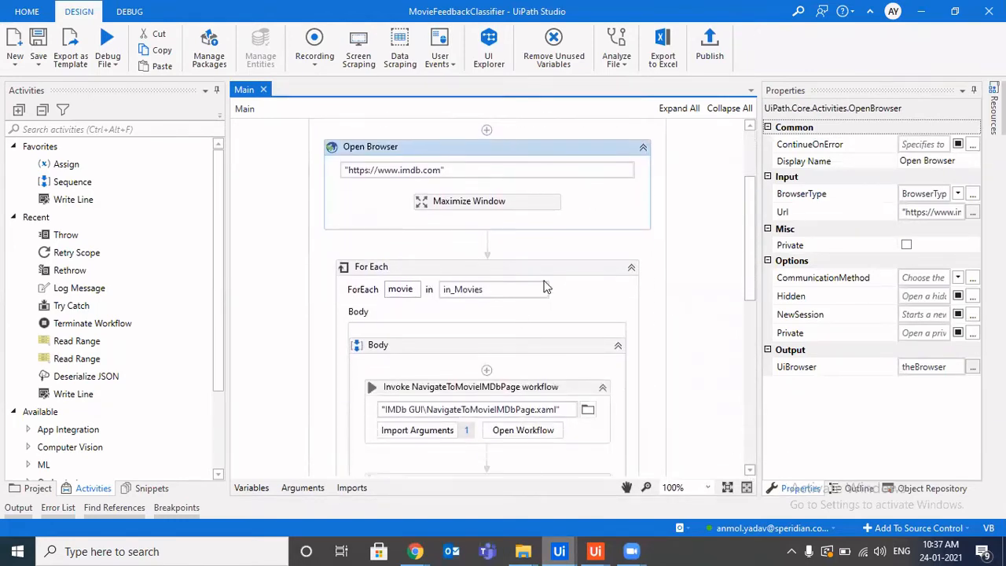
{"action": "left_click", "coordinate": [314, 492]}
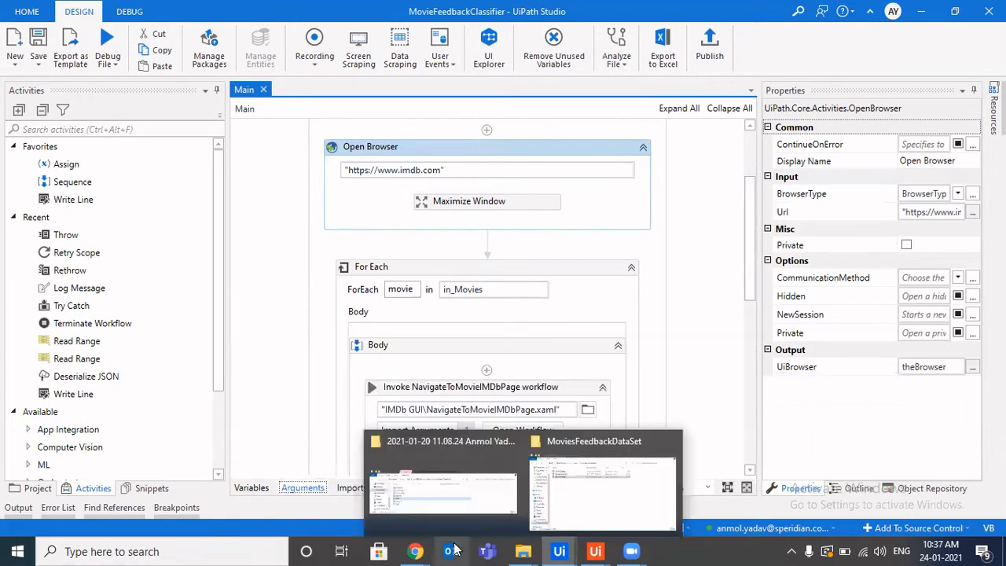
Switch to IMDb in Chrome, search for Game of Thrones and open the 2011 series' title page.
{"action": "mouse_move", "coordinate": [415, 551]}
{"action": "left_click", "coordinate": [334, 483]}
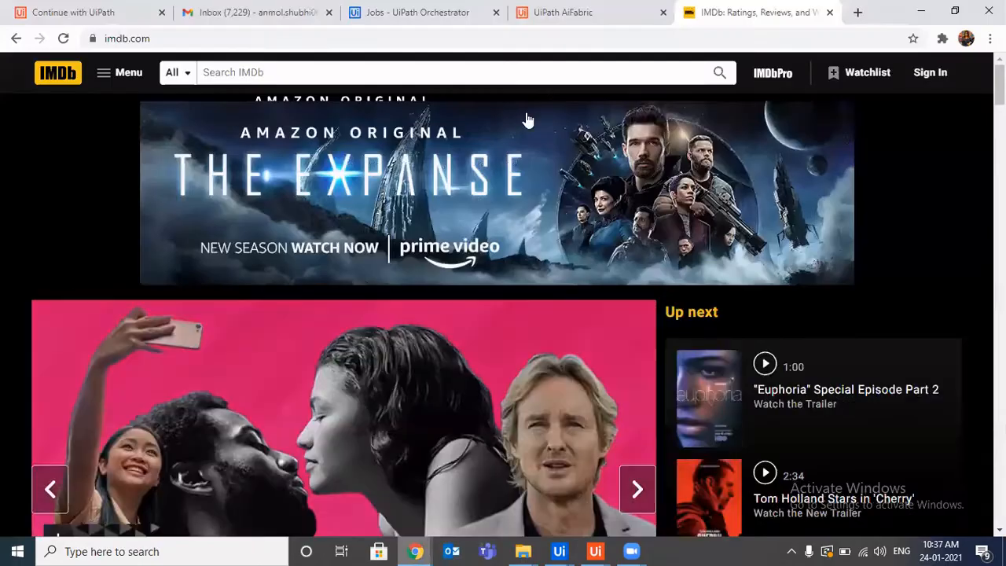
{"action": "left_click", "coordinate": [598, 70]}
{"action": "type", "text": "game of t"}
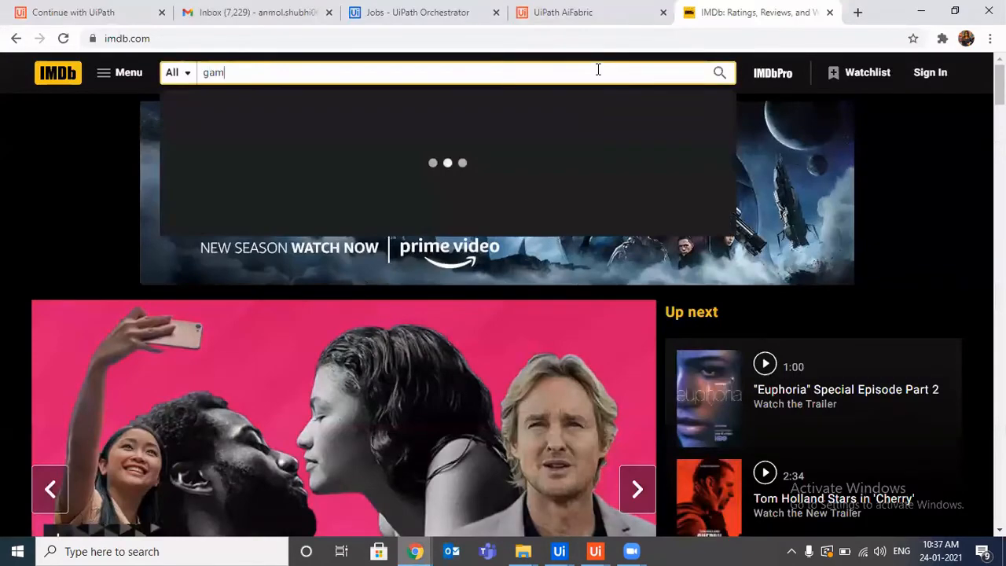
{"action": "type", "text": "hroned"}
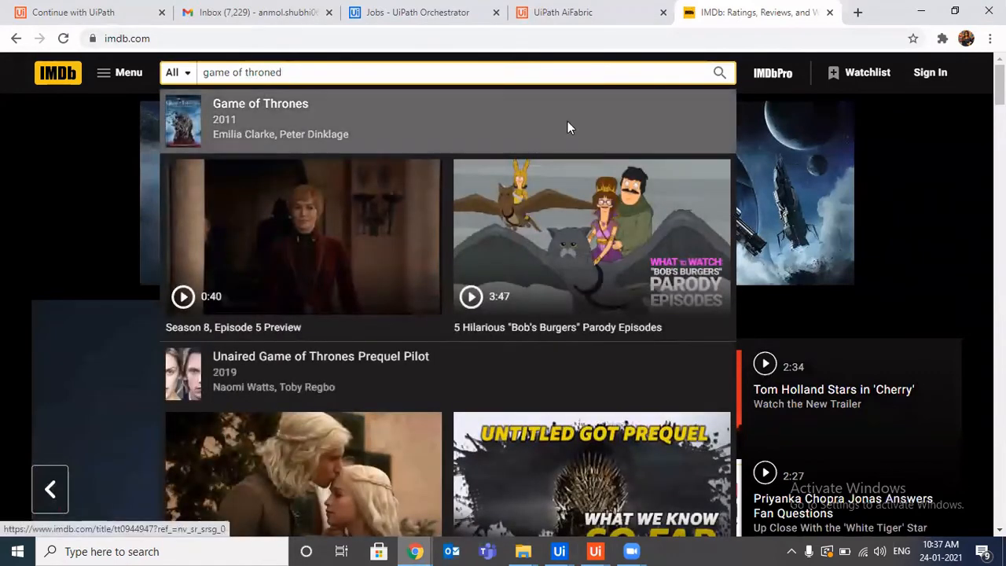
{"action": "left_click", "coordinate": [569, 128]}
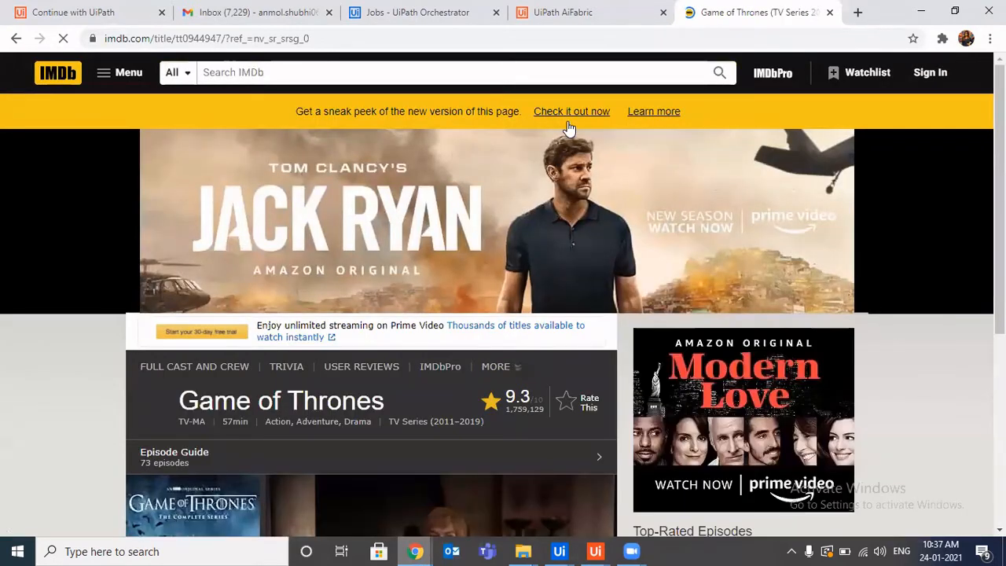
Open the user reviews of Game of Thrones and read through the individual reviews.
{"action": "left_click", "coordinate": [374, 370]}
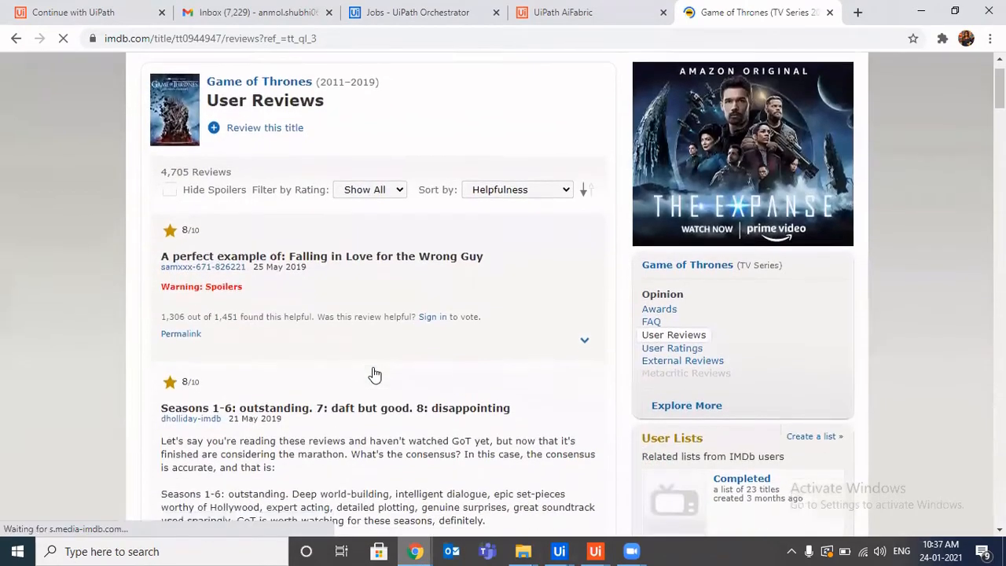
{"action": "scroll", "coordinate": [374, 375], "scroll_direction": "down", "scroll_amount": 3}
{"action": "scroll", "coordinate": [374, 381], "scroll_direction": "down", "scroll_amount": 3}
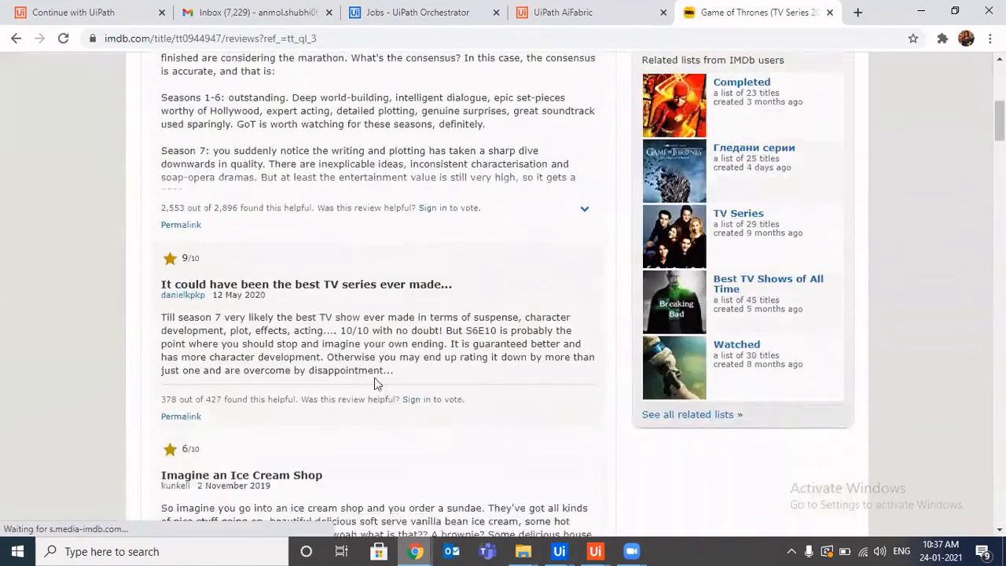
{"action": "scroll", "coordinate": [374, 383], "scroll_direction": "down", "scroll_amount": 20}
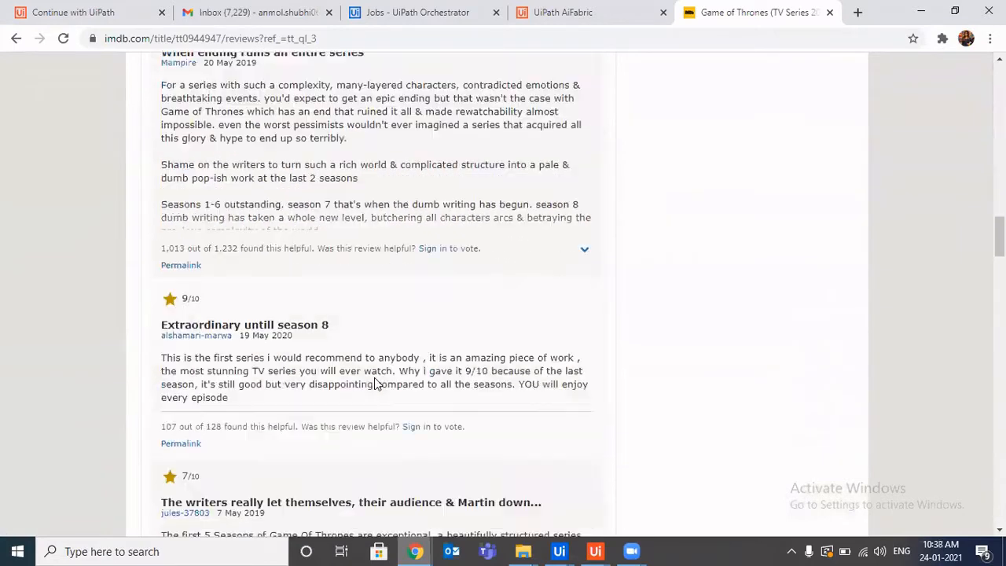
{"action": "scroll", "coordinate": [376, 383], "scroll_direction": "down", "scroll_amount": 2}
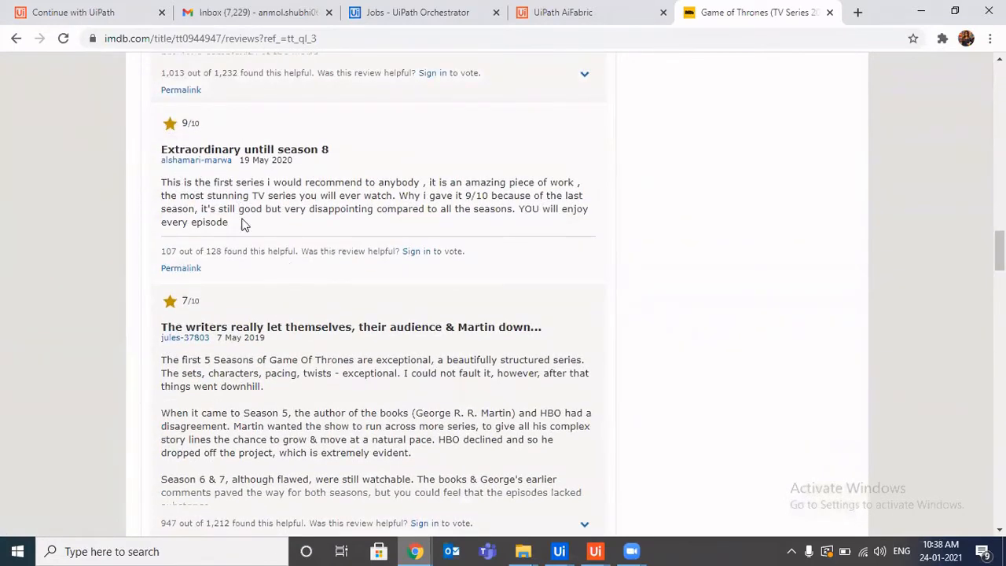
{"action": "scroll", "coordinate": [308, 330], "scroll_direction": "down", "scroll_amount": 2}
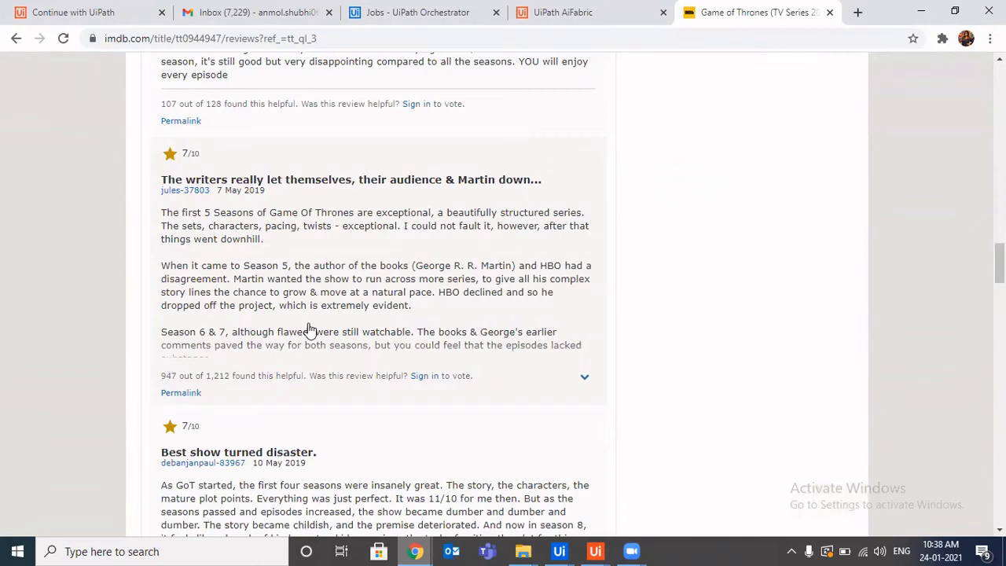
Return to UiPath Studio, open the invoked NavigateToMovieIMDbPage workflow from Main and examine its search and click activities.
{"action": "mouse_move", "coordinate": [550, 549]}
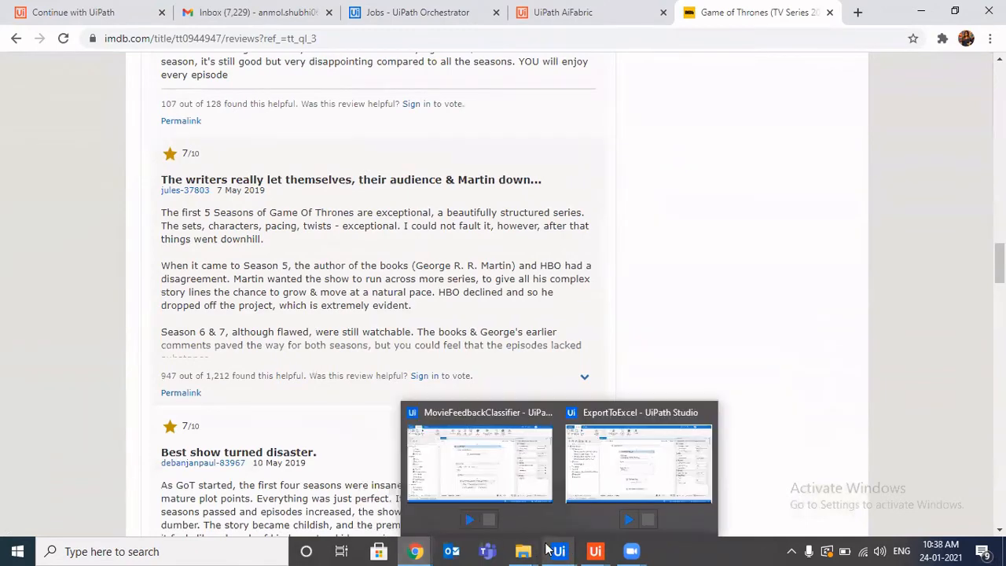
{"action": "left_click", "coordinate": [489, 481]}
{"action": "scroll", "coordinate": [572, 365], "scroll_direction": "down", "scroll_amount": 3}
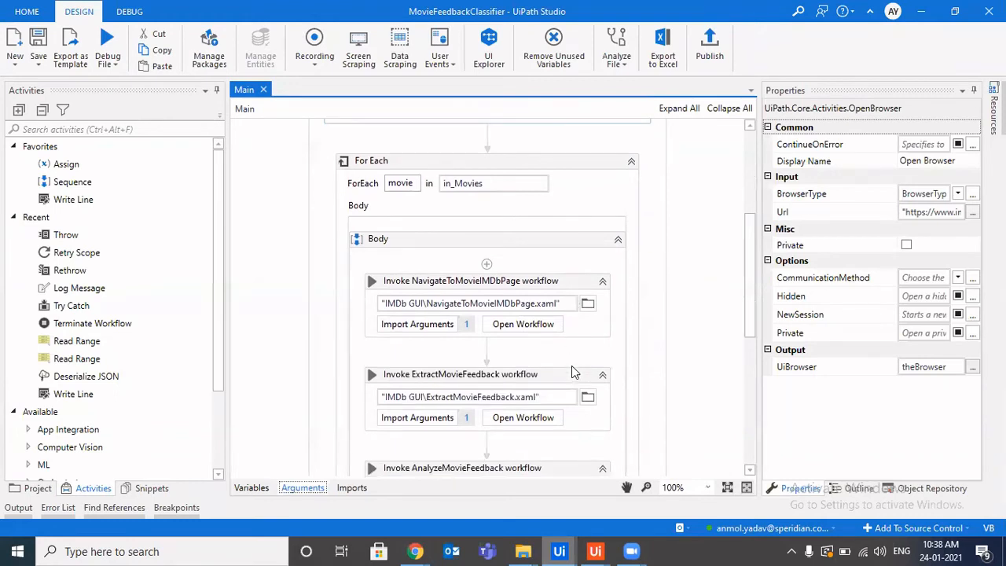
{"action": "left_click", "coordinate": [543, 330]}
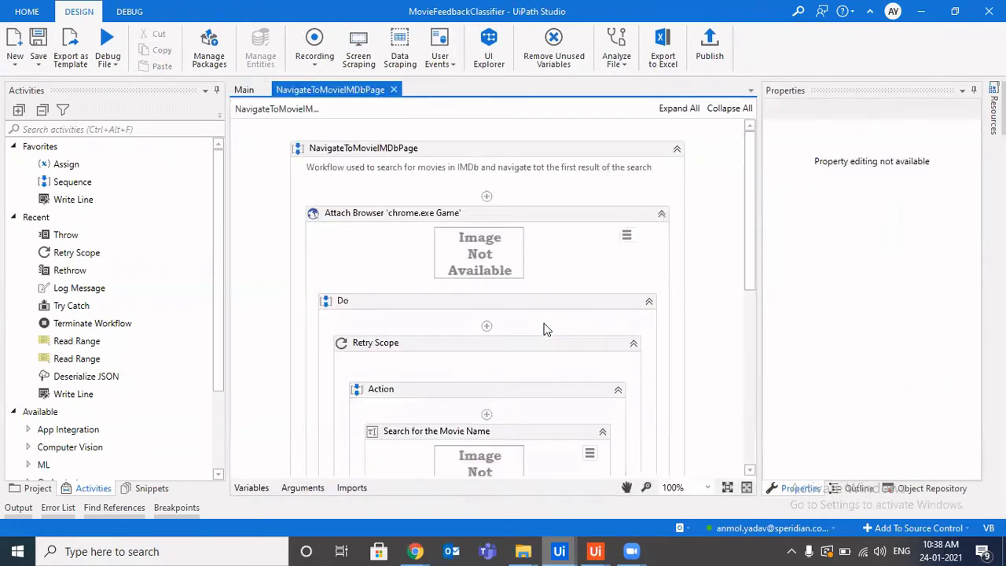
{"action": "left_click_drag", "start_coordinate": [754, 281], "coordinate": [757, 446]}
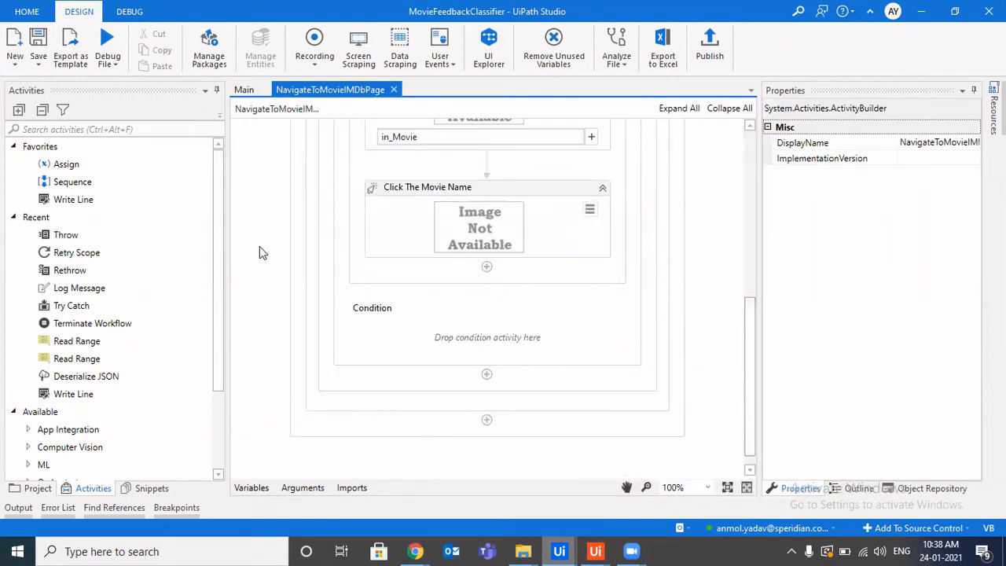
{"action": "key", "text": "alt+Tab"}
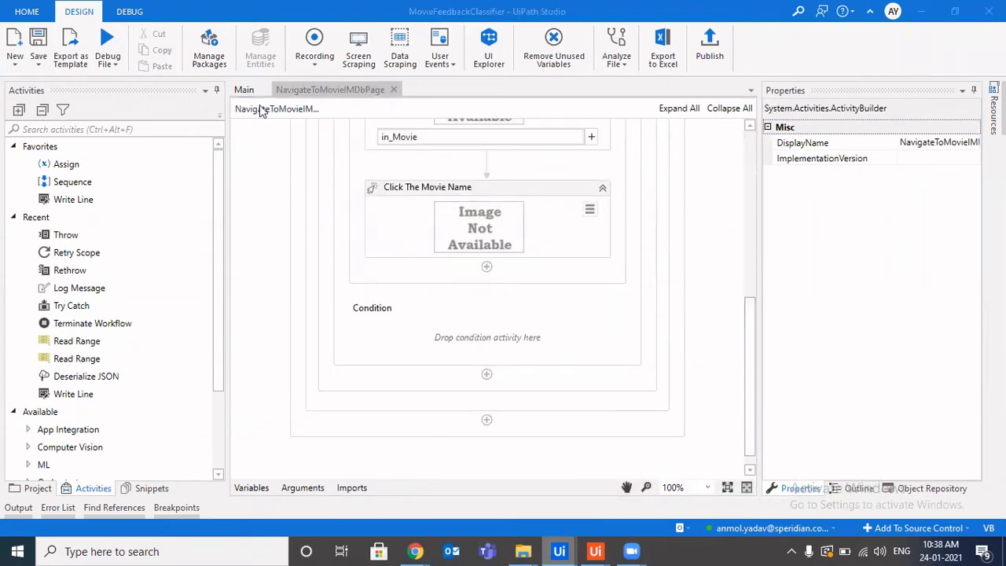
Open the ExtractMovieFeedback workflow from its invoke activity in Main and review its click and data extraction activities.
{"action": "left_click", "coordinate": [242, 91]}
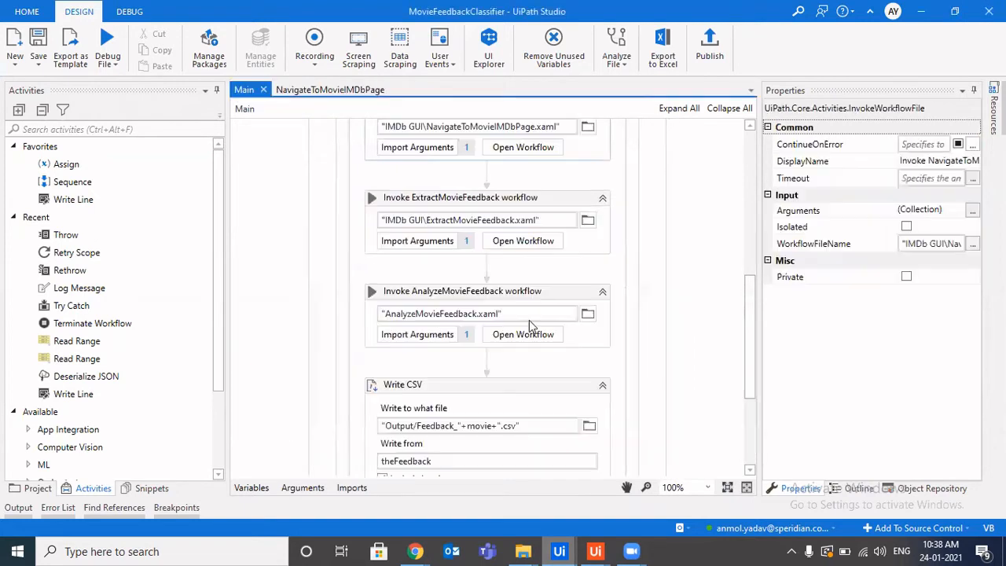
{"action": "left_click", "coordinate": [541, 246]}
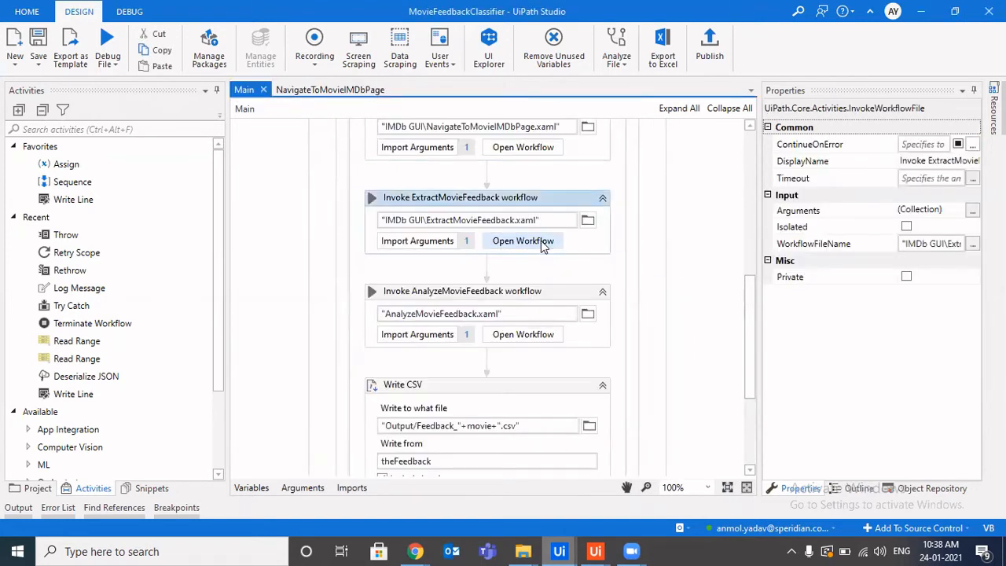
{"action": "left_click", "coordinate": [542, 243]}
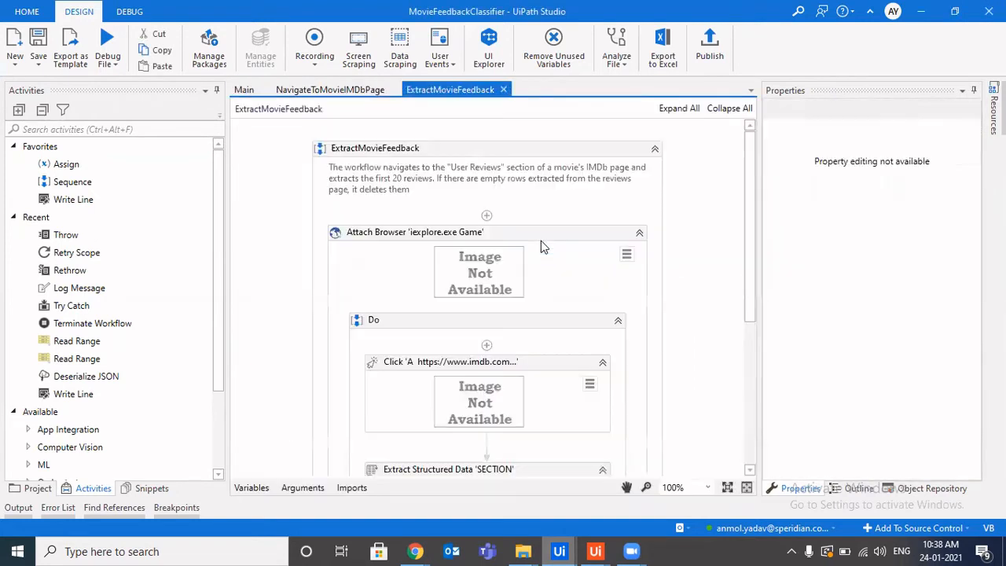
{"action": "left_click", "coordinate": [562, 385]}
{"action": "left_click_drag", "start_coordinate": [750, 299], "coordinate": [746, 404]}
{"action": "left_click", "coordinate": [574, 331]}
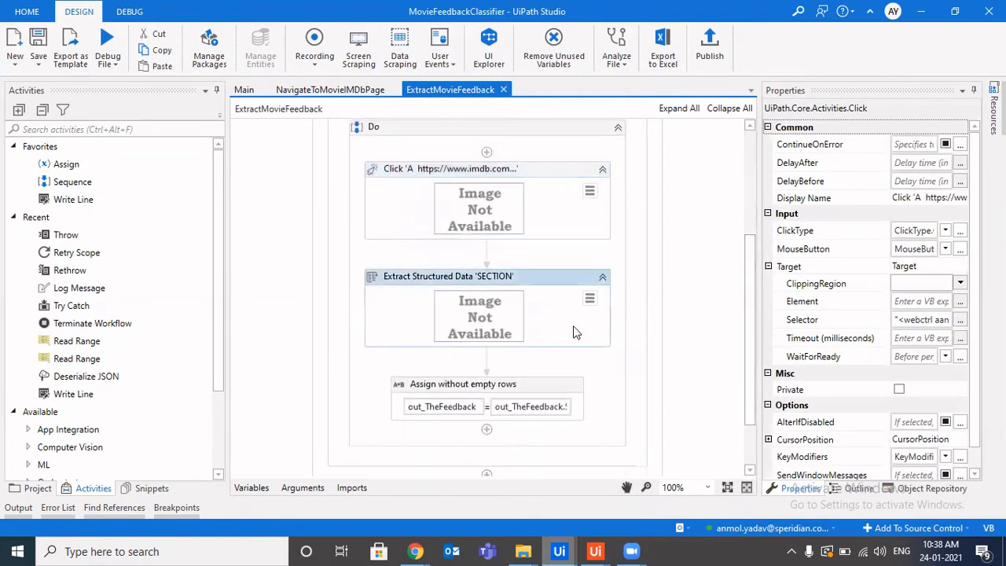
Inspect the value expression of the "Assign without empty rows" activity and close it without changes.
{"action": "left_click", "coordinate": [580, 386]}
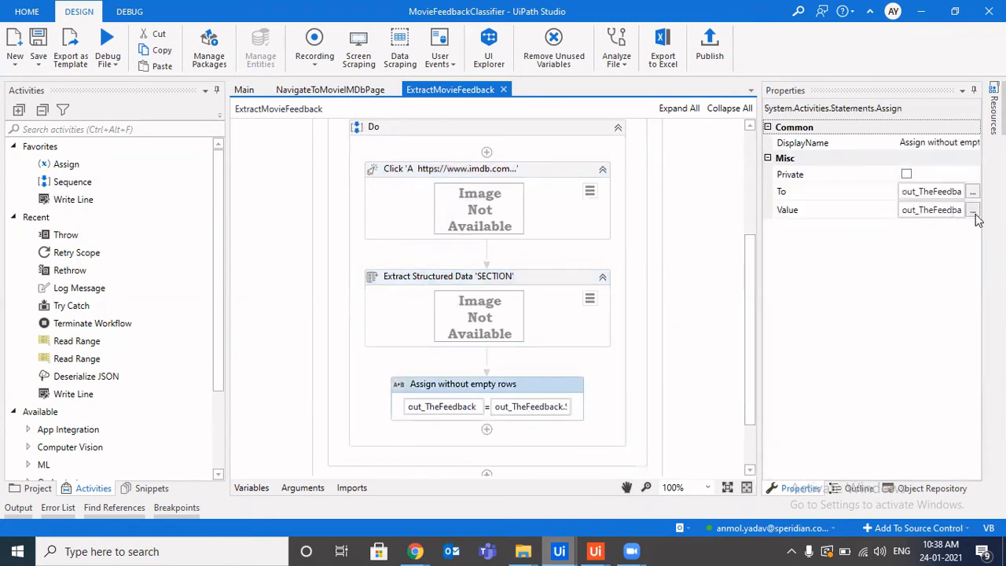
{"action": "left_click", "coordinate": [972, 212]}
{"action": "left_click", "coordinate": [501, 255]}
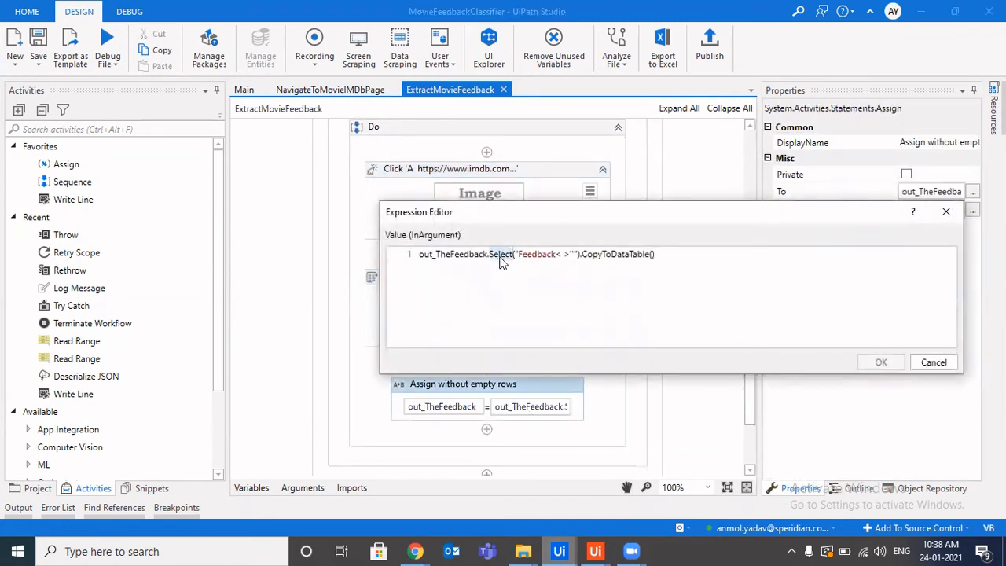
{"action": "left_click", "coordinate": [536, 254]}
{"action": "left_click", "coordinate": [568, 256]}
{"action": "key", "text": "shift+Left"}
{"action": "key", "text": "shift+Left"}
{"action": "left_click", "coordinate": [935, 362]}
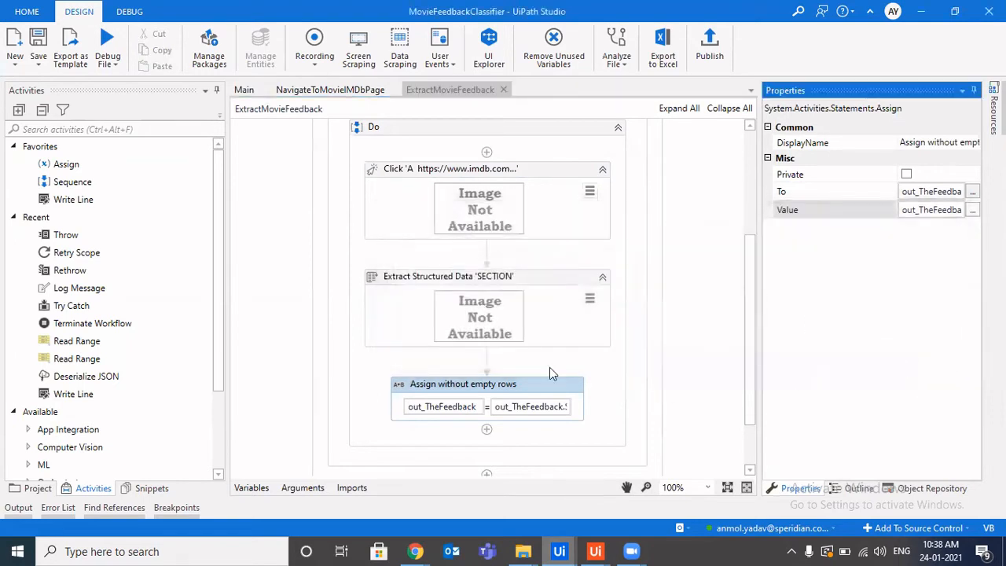
Check the arguments defined for the ExtractMovieFeedback workflow.
{"action": "scroll", "coordinate": [528, 412], "scroll_direction": "down", "scroll_amount": 2}
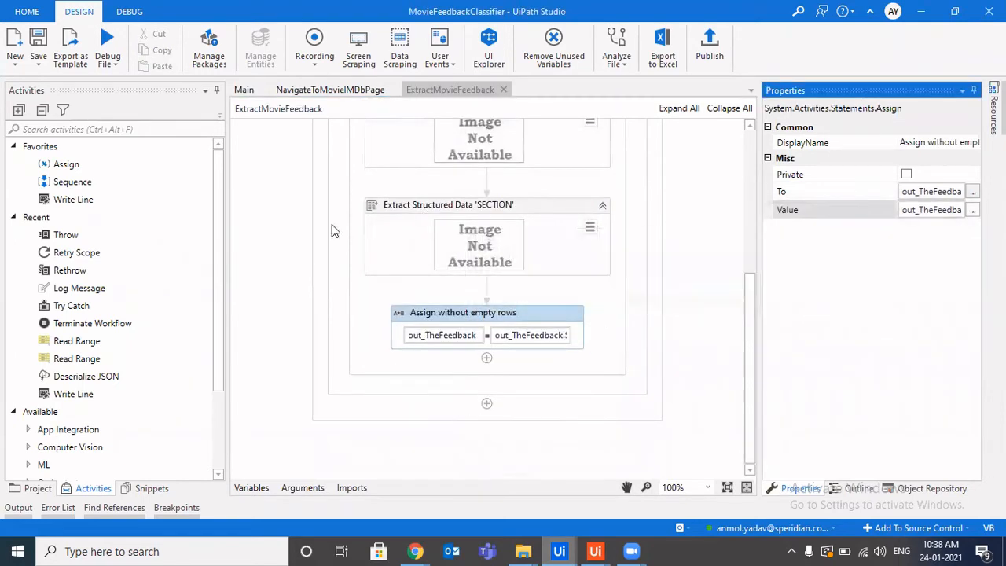
{"action": "left_click", "coordinate": [302, 487]}
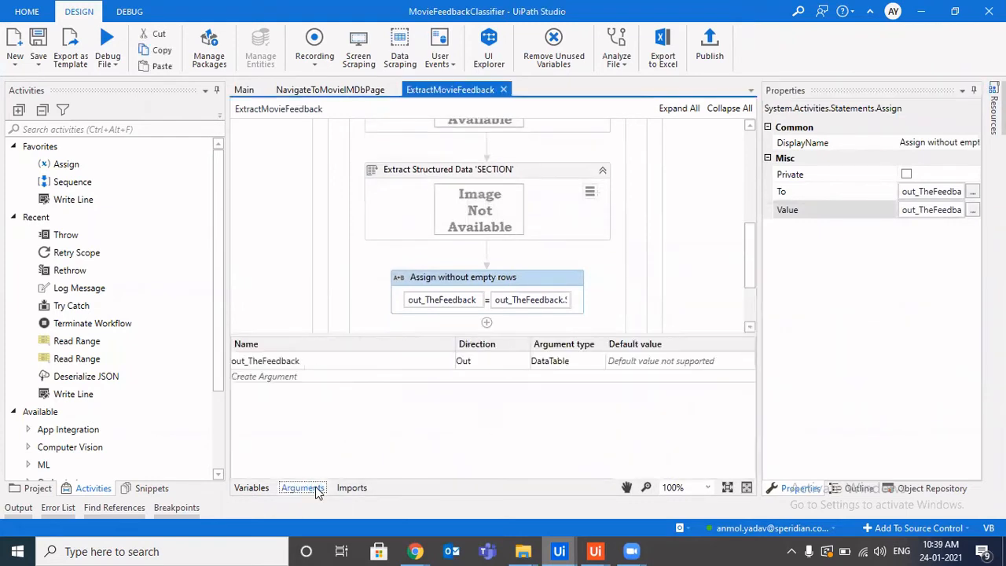
{"action": "left_click", "coordinate": [315, 488]}
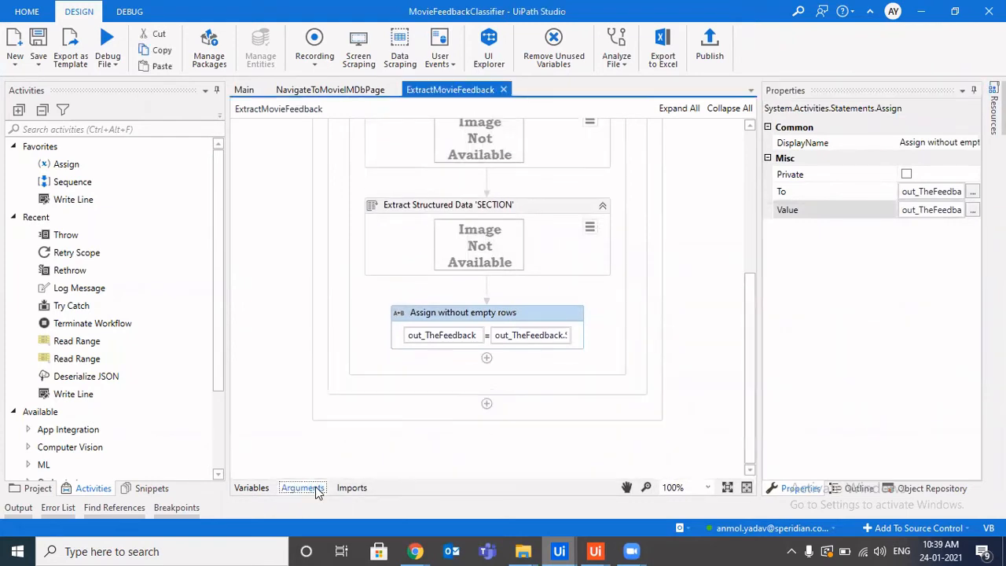
Return to Main, check the AnalyzeMovieFeedback invoke activity, and create a new sequence workflow named consumeSkill.
{"action": "left_click", "coordinate": [245, 89]}
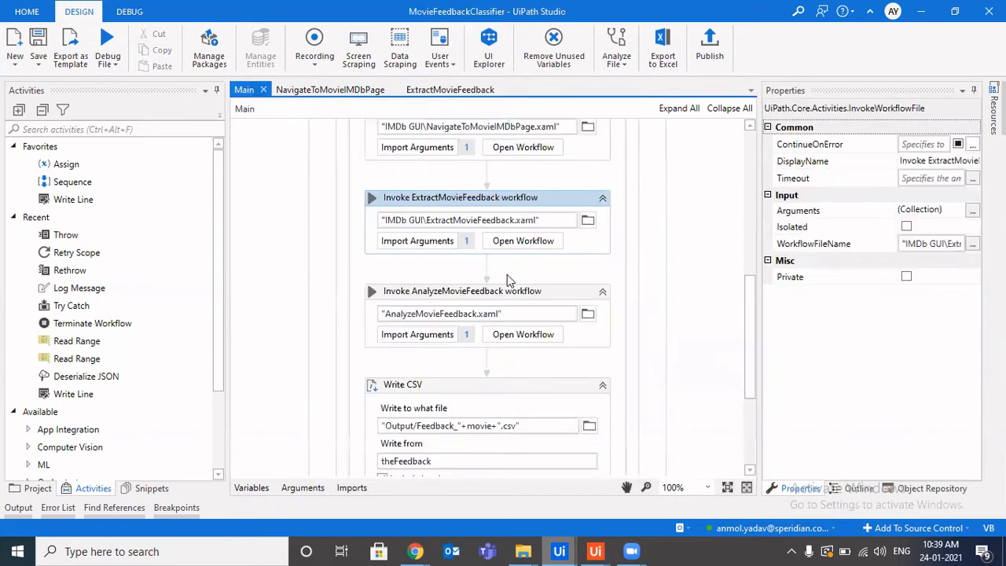
{"action": "left_click", "coordinate": [576, 297]}
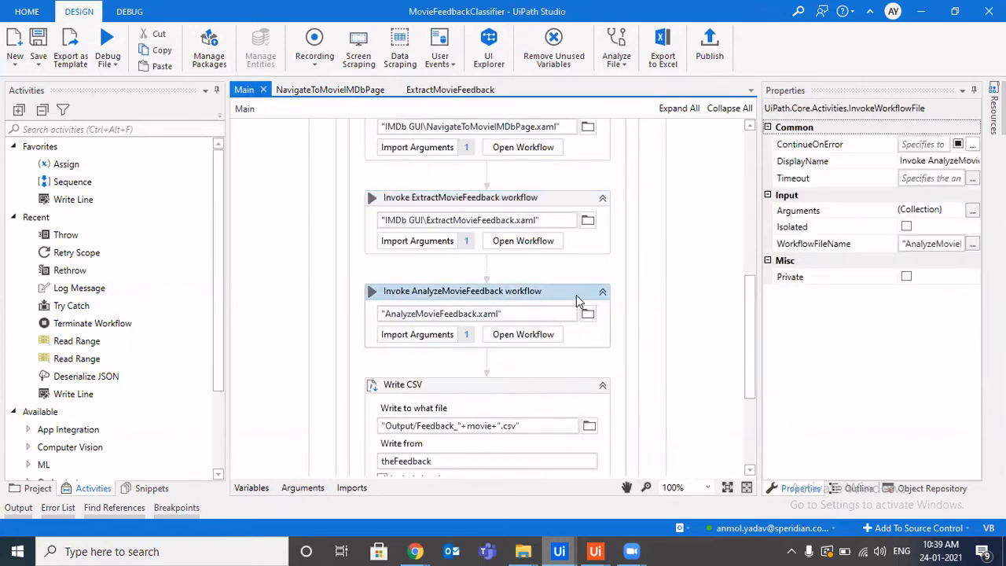
{"action": "left_click", "coordinate": [15, 59]}
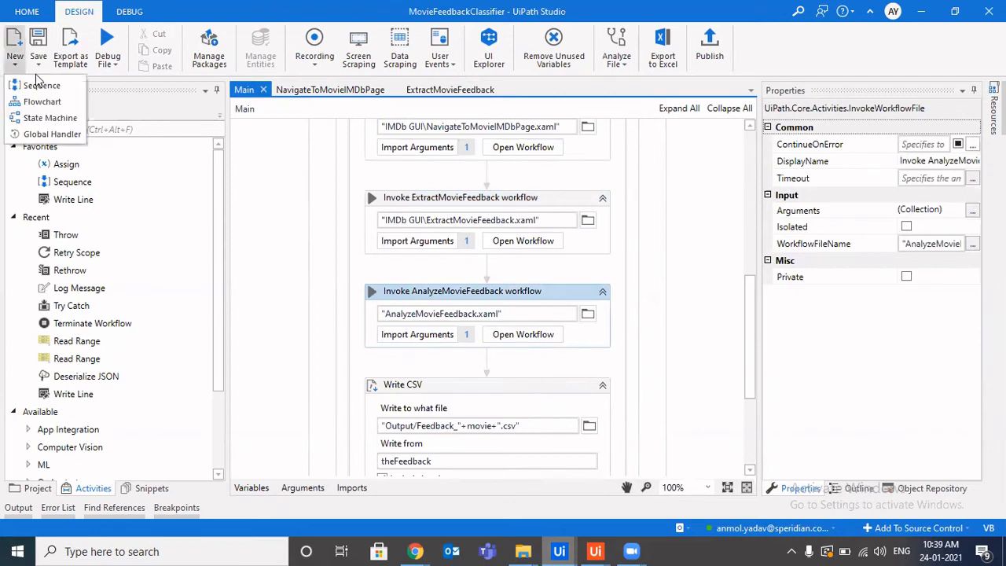
{"action": "left_click", "coordinate": [41, 85]}
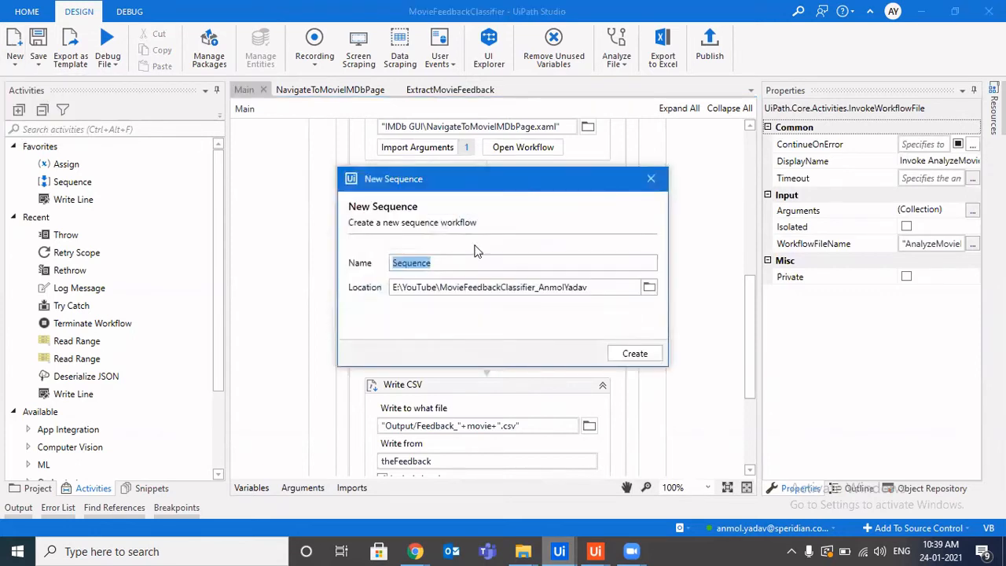
{"action": "type", "text": "fina"}
{"action": "key", "text": "BackSpace"}
{"action": "key", "text": "BackSpace"}
{"action": "key", "text": "BackSpace"}
{"action": "type", "text": "co"}
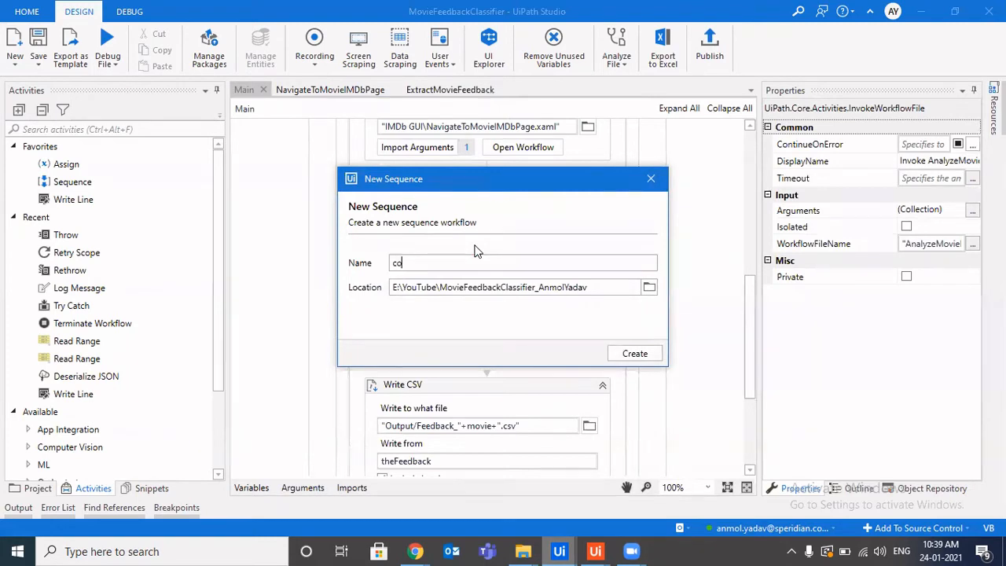
{"action": "type", "text": "nsumeSkill"}
{"action": "key", "text": "Return"}
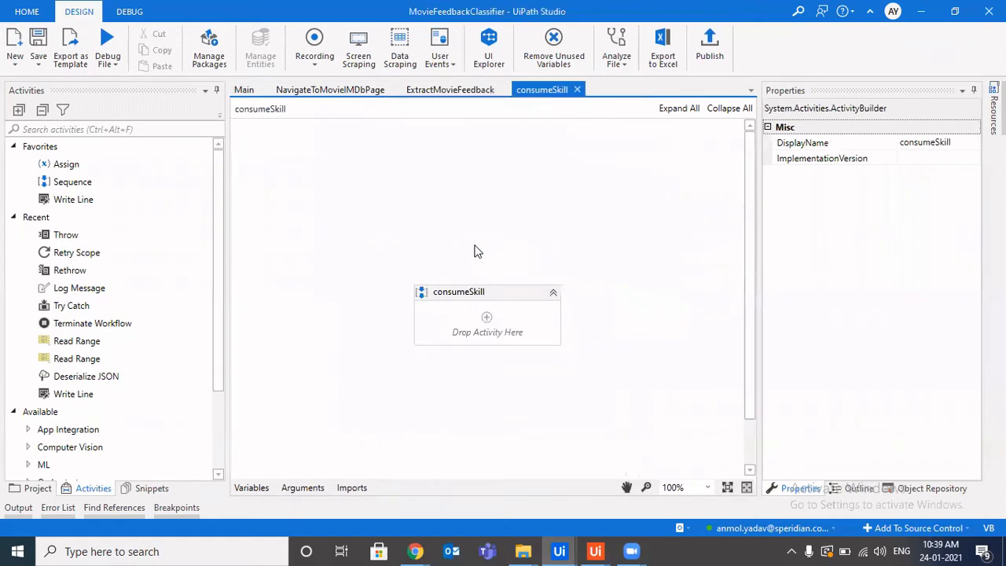
Check the project's dependencies for the UiPath.MLServices.Activities package.
{"action": "left_click", "coordinate": [462, 326]}
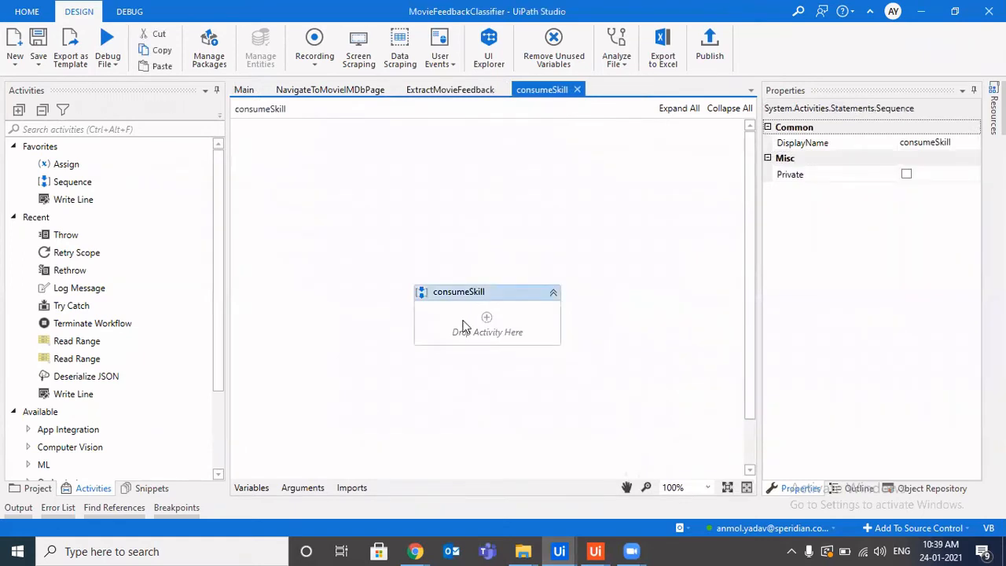
{"action": "left_click", "coordinate": [35, 488]}
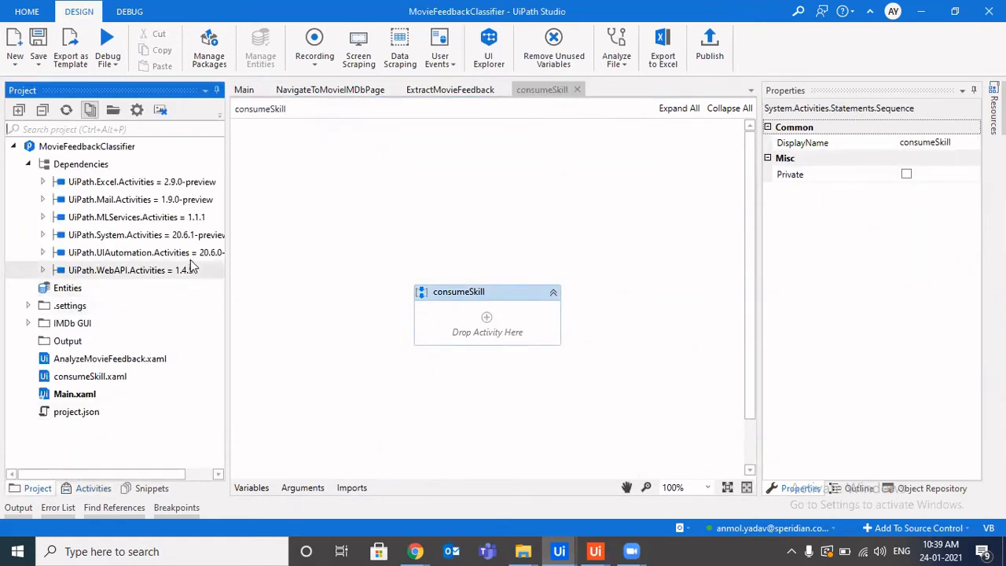
{"action": "left_click", "coordinate": [187, 223]}
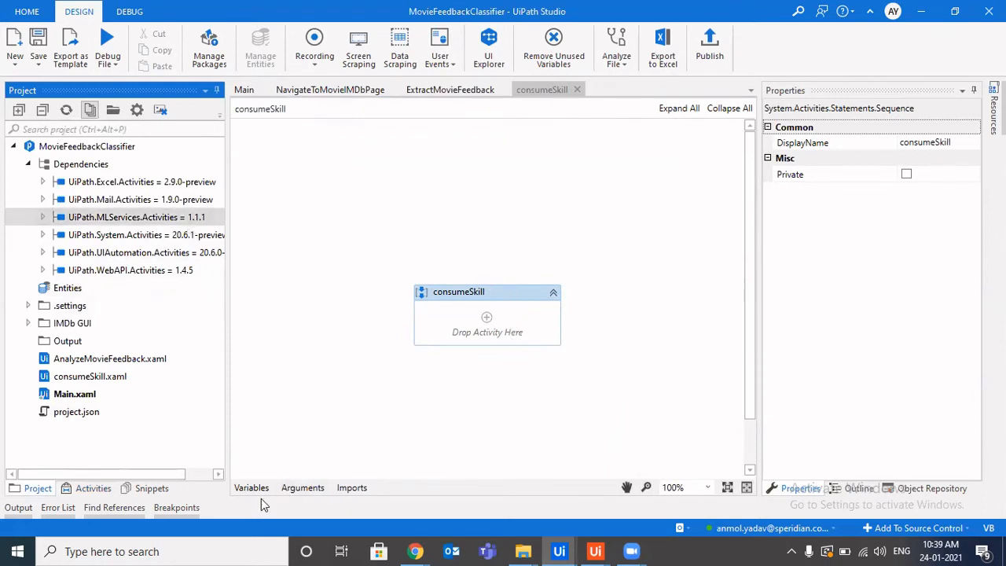
Add an In/Out argument named io_feedbackDt of type System.Data.DataTable to the consumeSkill workflow.
{"action": "left_click", "coordinate": [464, 91]}
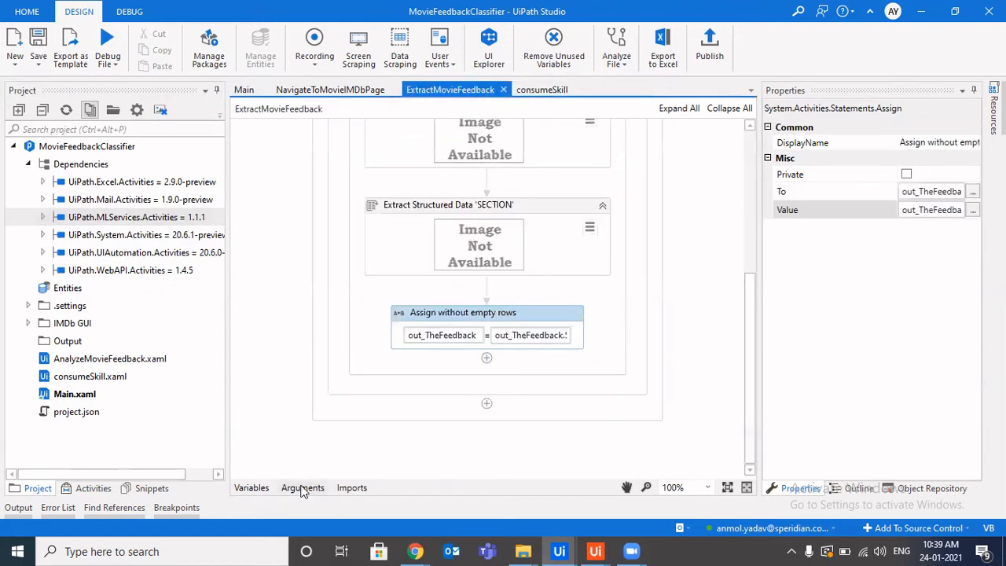
{"action": "left_click", "coordinate": [532, 94]}
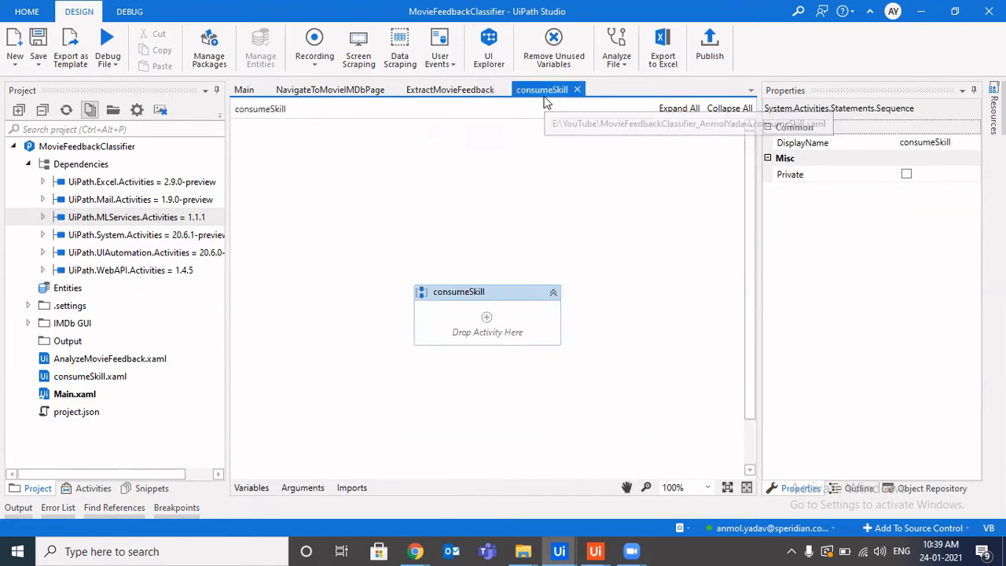
{"action": "left_click", "coordinate": [318, 488]}
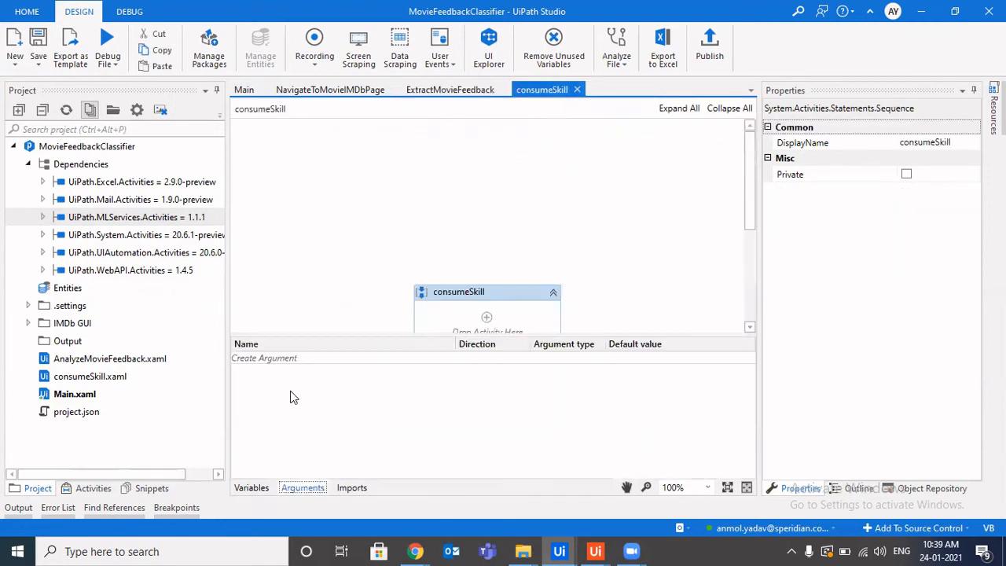
{"action": "left_click", "coordinate": [352, 360]}
{"action": "type", "text": "io_feedbackDt"}
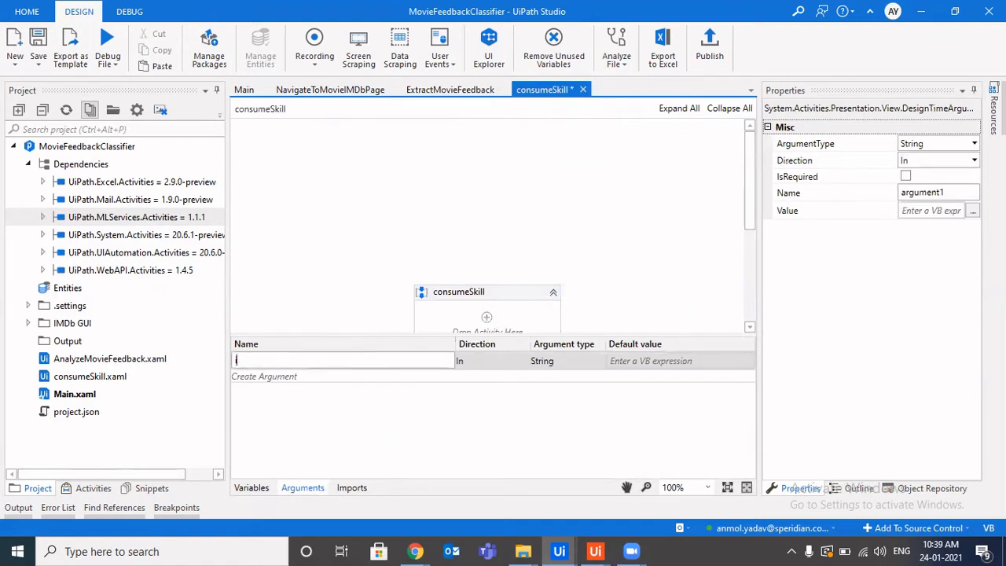
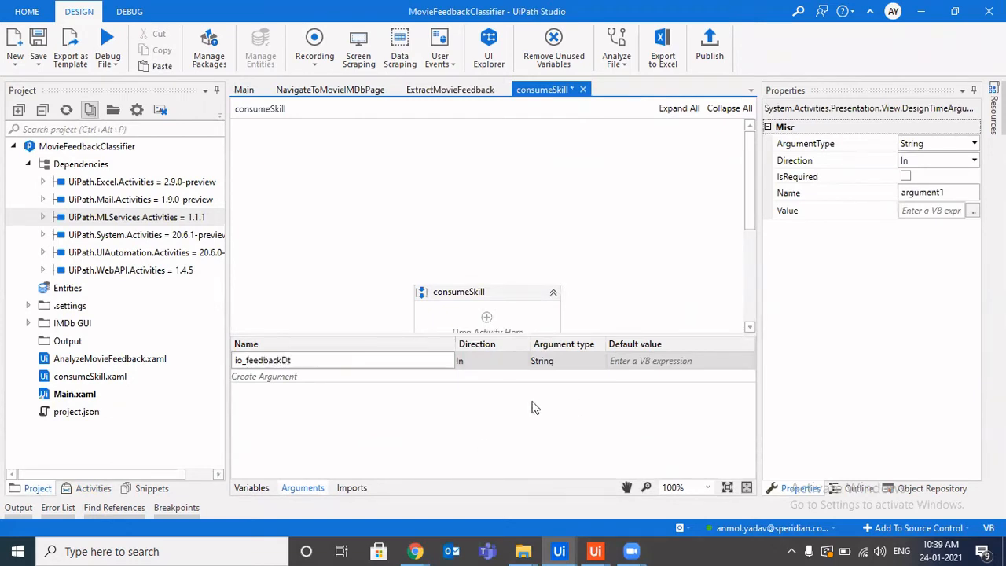
{"action": "left_click", "coordinate": [511, 361]}
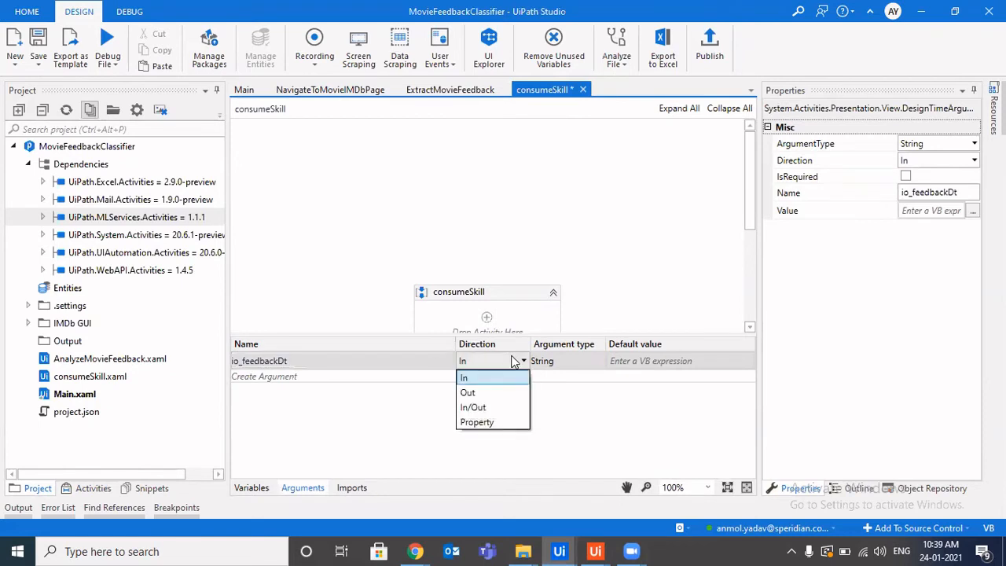
{"action": "left_click", "coordinate": [512, 406]}
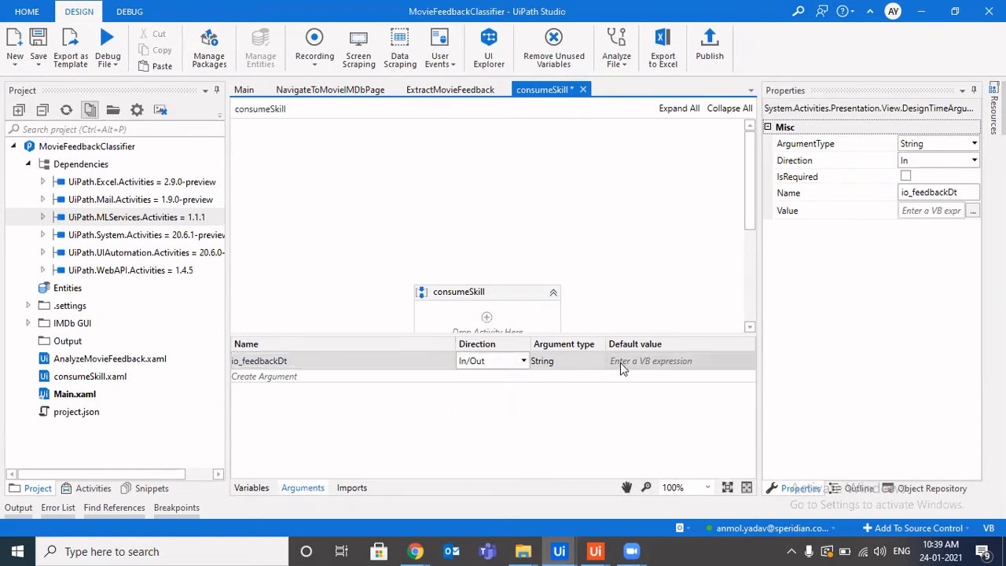
{"action": "left_click", "coordinate": [590, 359]}
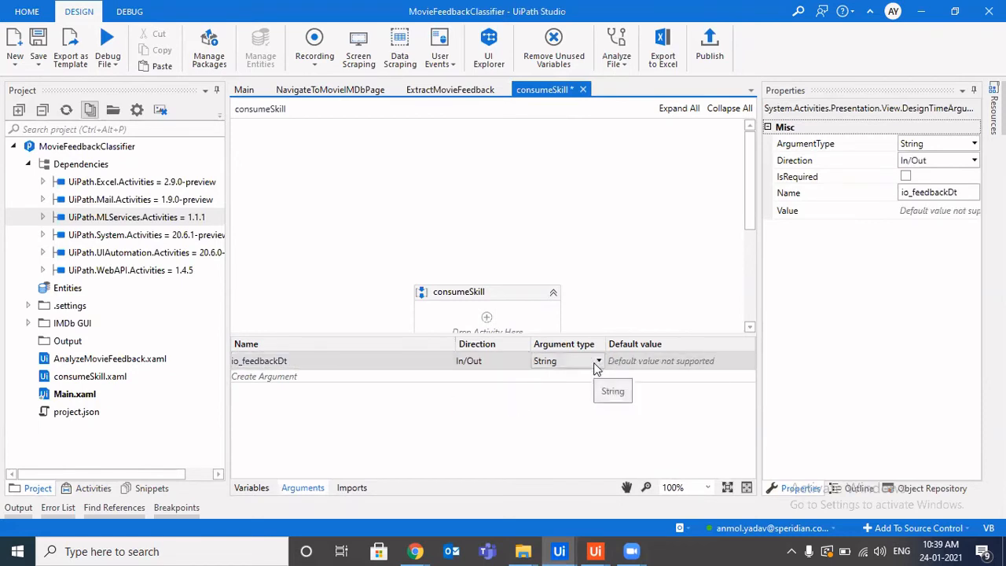
{"action": "left_click", "coordinate": [597, 362]}
{"action": "left_click", "coordinate": [627, 437]}
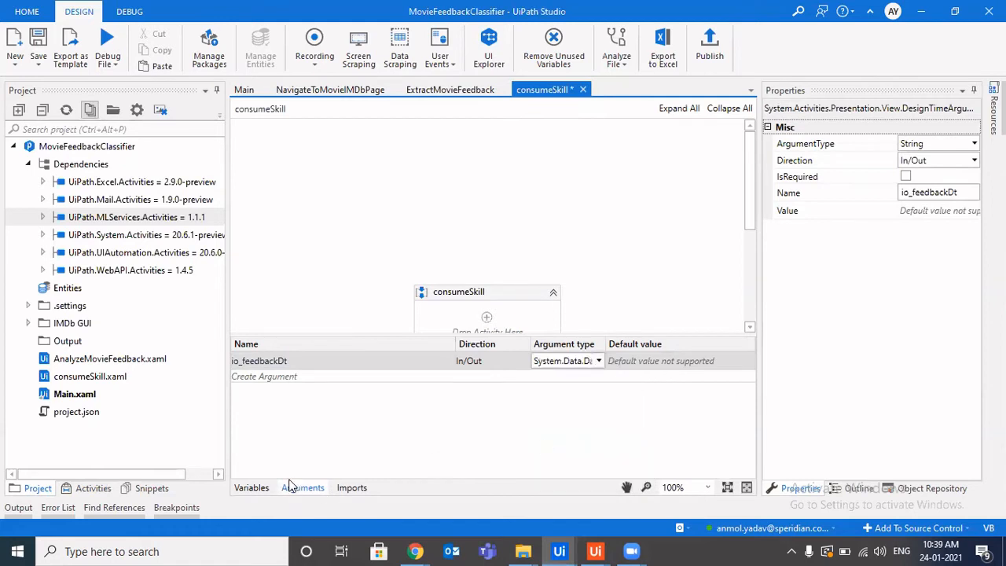
{"action": "left_click", "coordinate": [299, 487]}
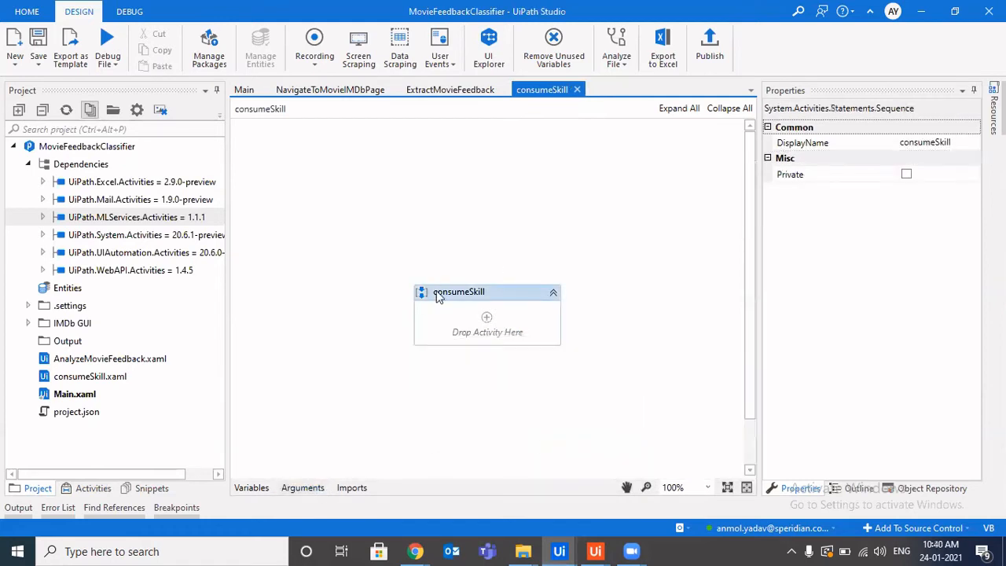
Look at the files in the MoviesFeedbackDataSet folder in File Explorer and return to the consumeSkill workflow.
{"action": "left_click", "coordinate": [88, 492]}
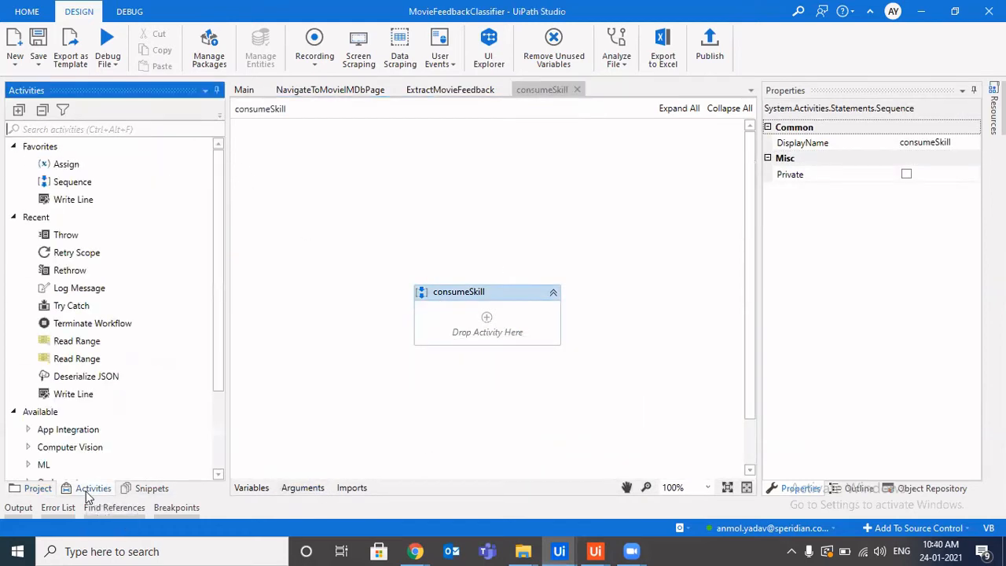
{"action": "mouse_move", "coordinate": [545, 550]}
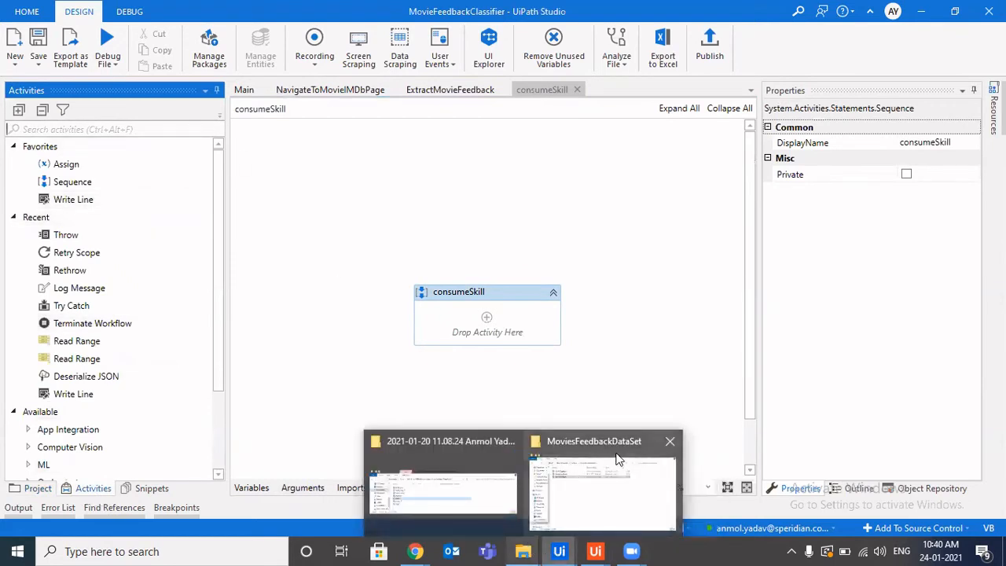
{"action": "left_click", "coordinate": [607, 496]}
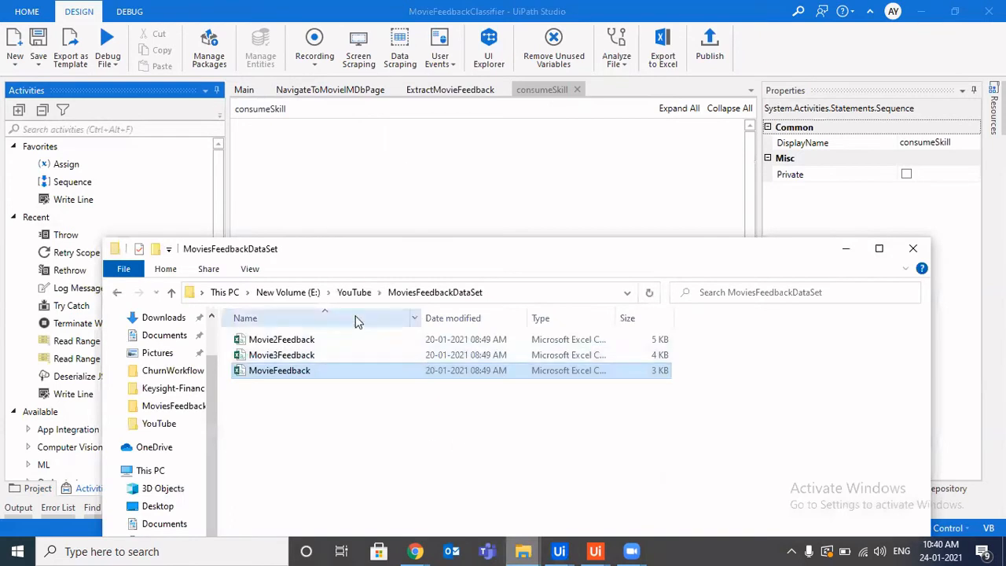
{"action": "left_click", "coordinate": [846, 250]}
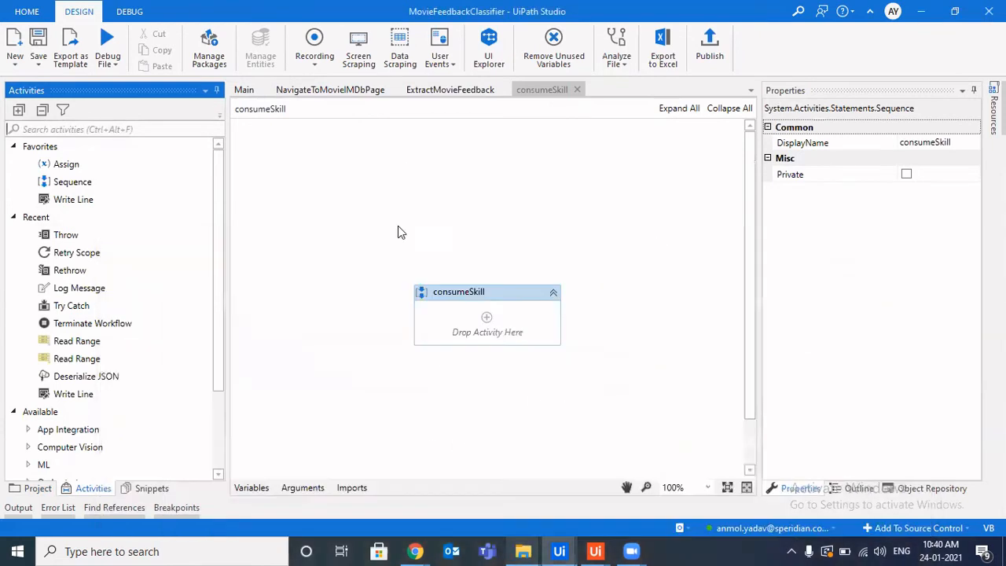
Start an activity search for "add", review the ExtractMovieFeedback workflow, and return to consumeSkill.
{"action": "left_click", "coordinate": [165, 129]}
{"action": "type", "text": "add"}
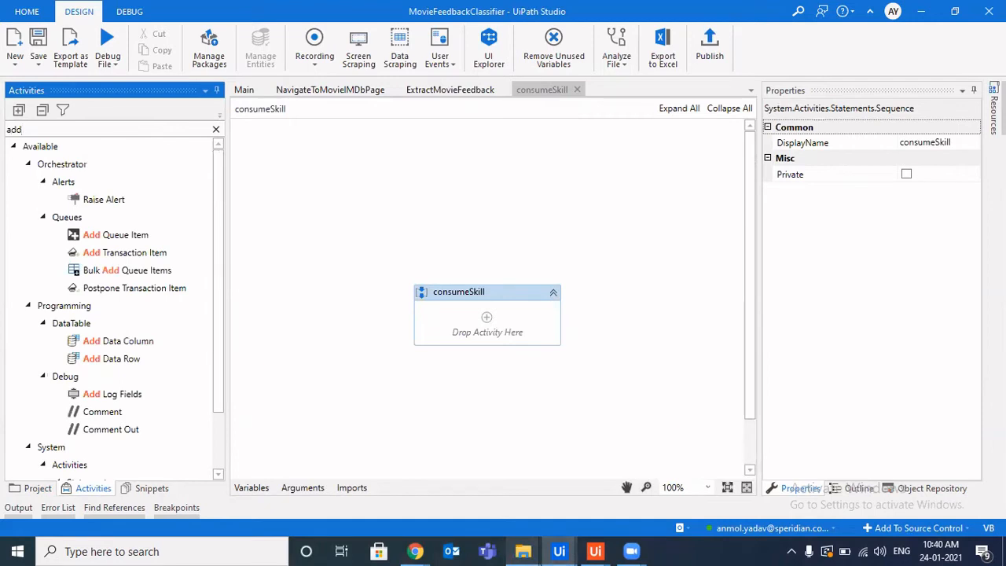
{"action": "left_click", "coordinate": [460, 89]}
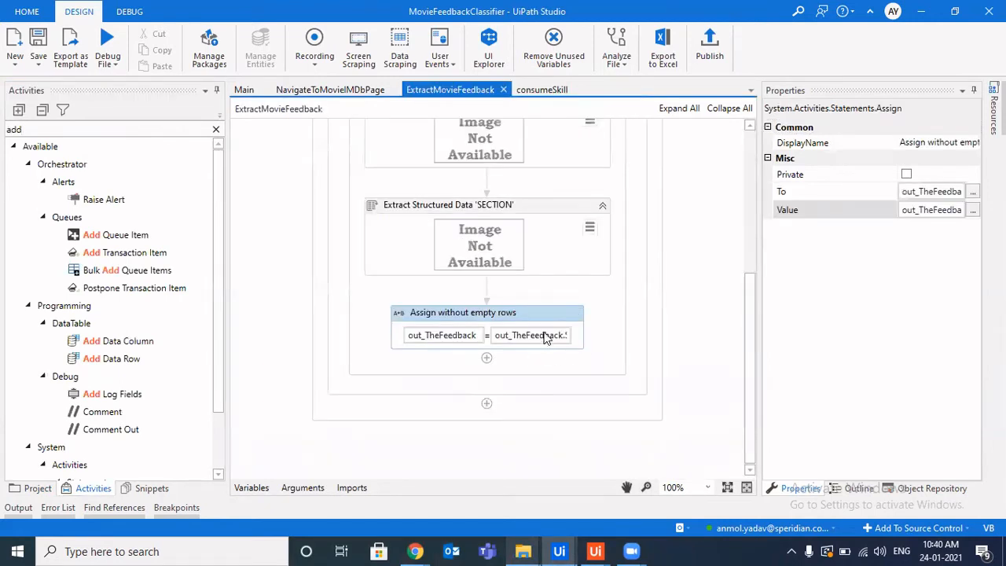
{"action": "scroll", "coordinate": [564, 271], "scroll_direction": "up", "scroll_amount": 4}
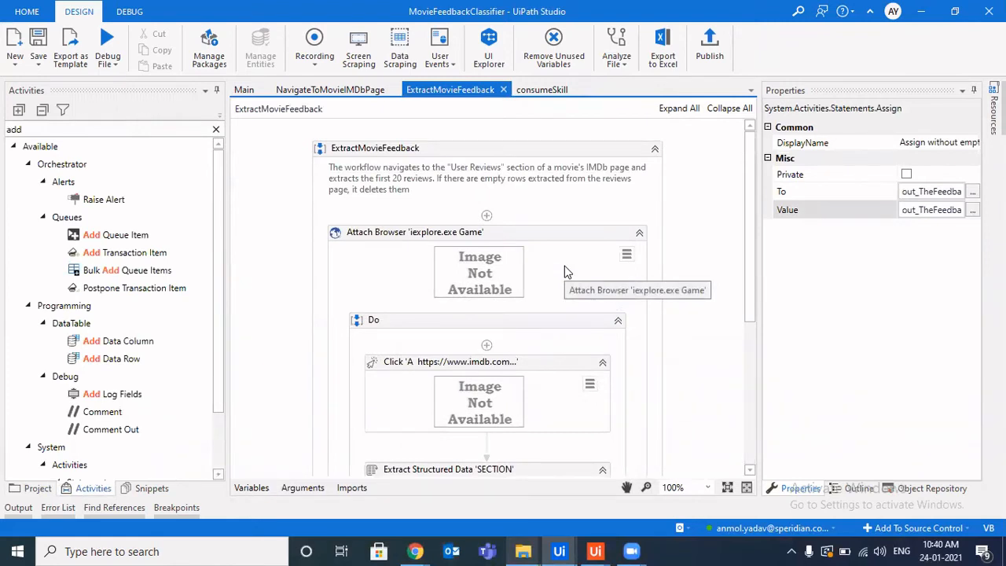
{"action": "left_click", "coordinate": [542, 90]}
{"action": "right_click", "coordinate": [541, 91]}
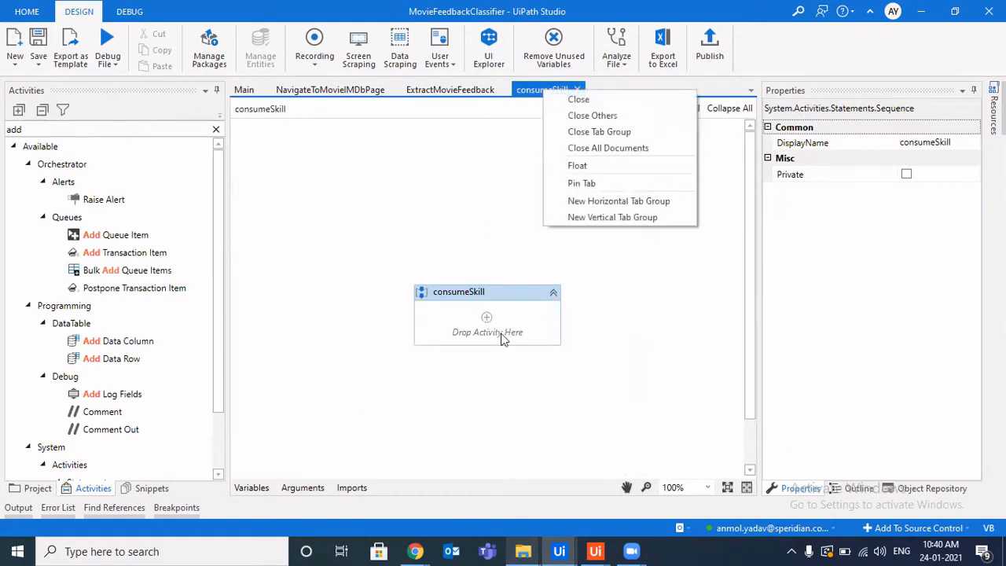
{"action": "left_click", "coordinate": [529, 341]}
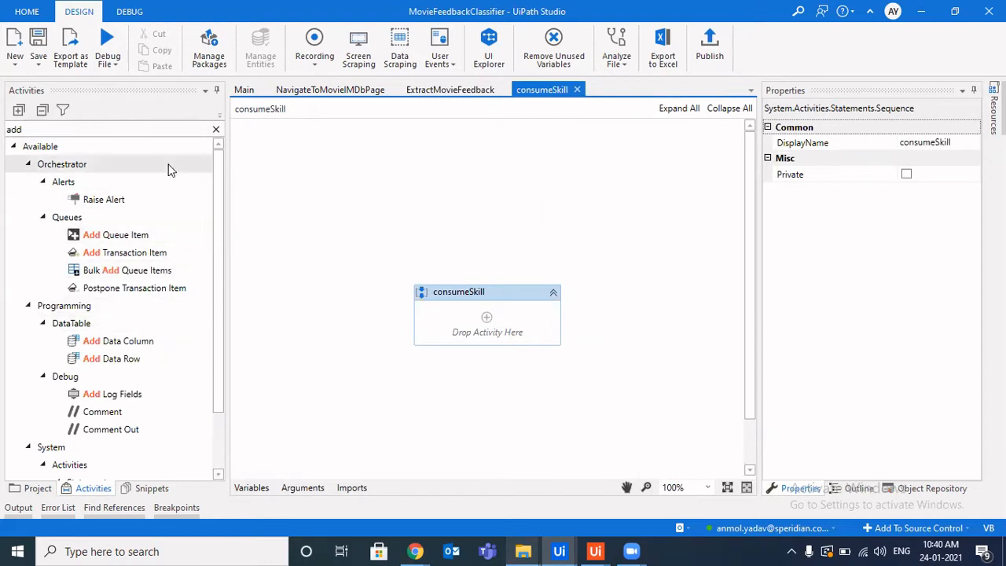
Insert an Add Data Column activity in the consumeSkill sequence that adds a "Classification" column to the io_feedbackDt data table.
{"action": "left_click", "coordinate": [206, 128]}
{"action": "type", "text": "data"}
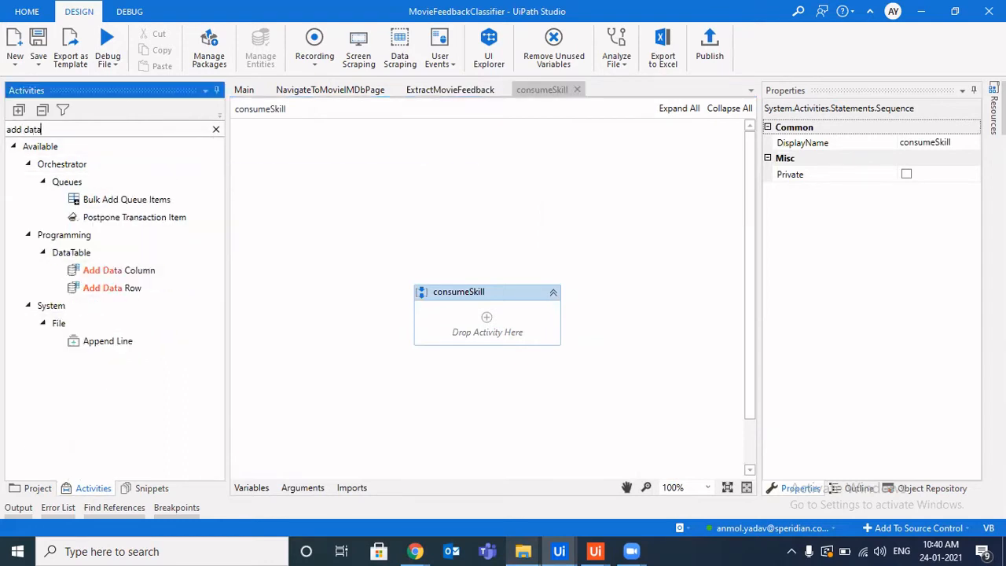
{"action": "left_click_drag", "start_coordinate": [135, 250], "coordinate": [465, 322]}
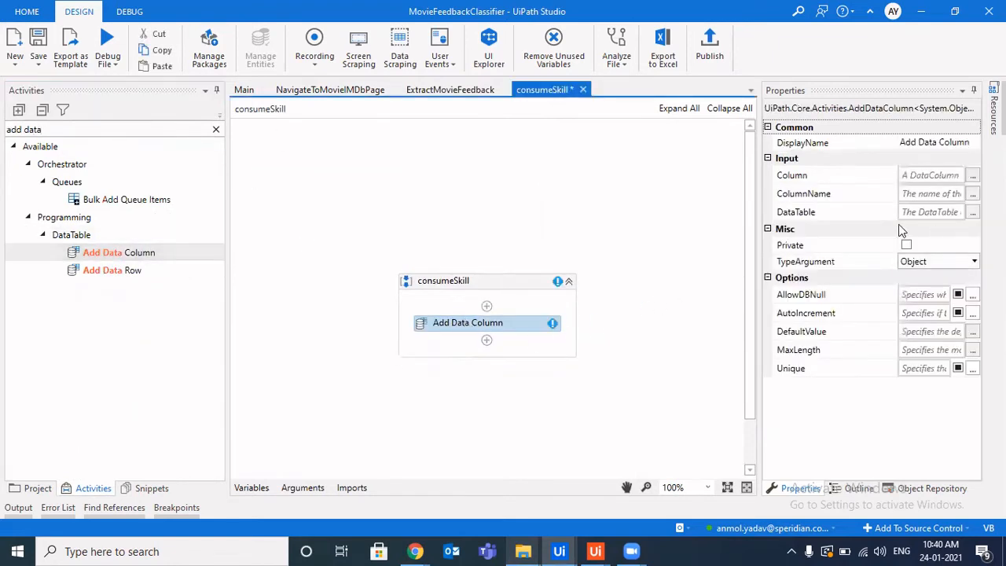
{"action": "left_click", "coordinate": [937, 214]}
{"action": "type", "text": "io_feedbackDt"}
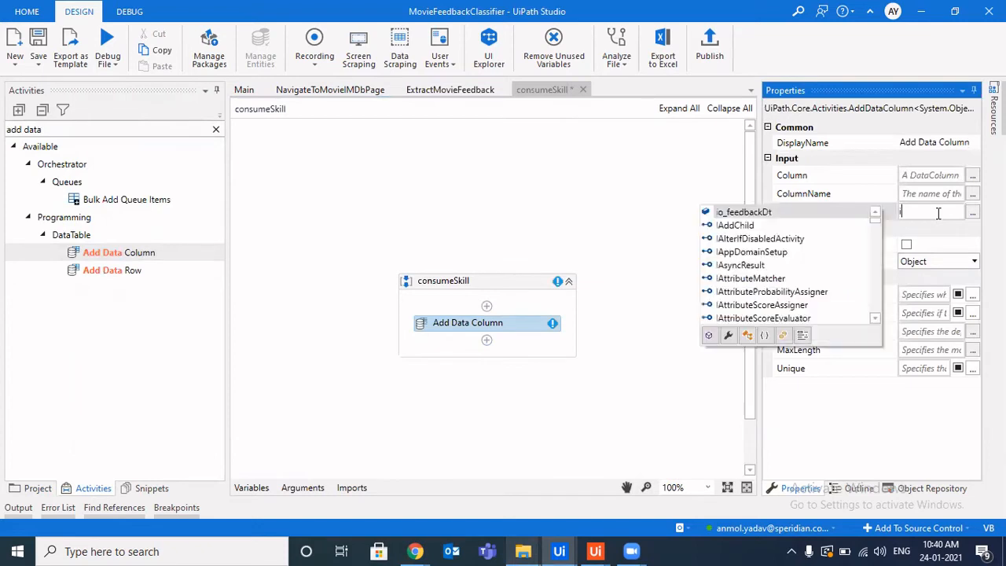
{"action": "key", "text": "Return"}
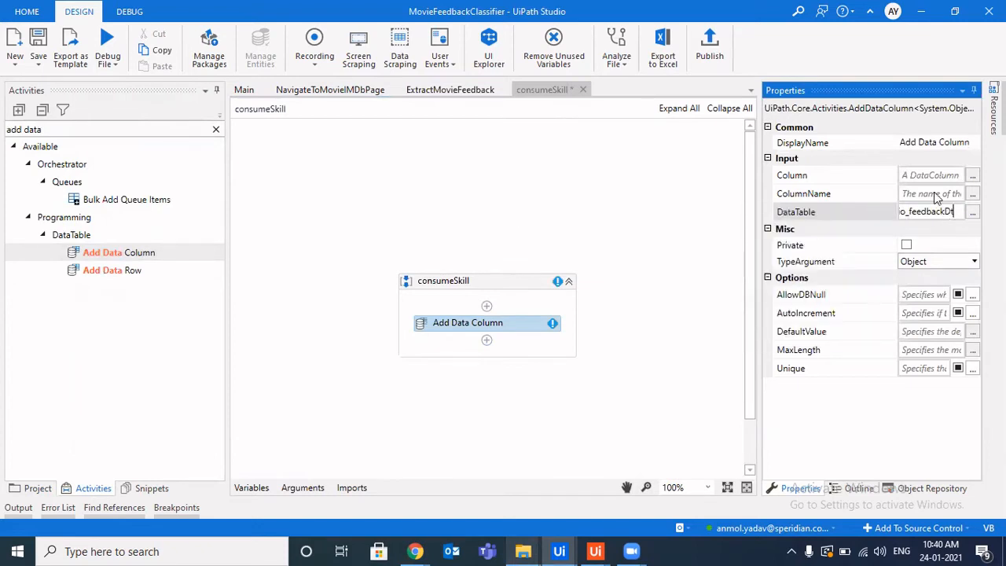
{"action": "left_click", "coordinate": [940, 191]}
{"action": "type", "text": "\""}
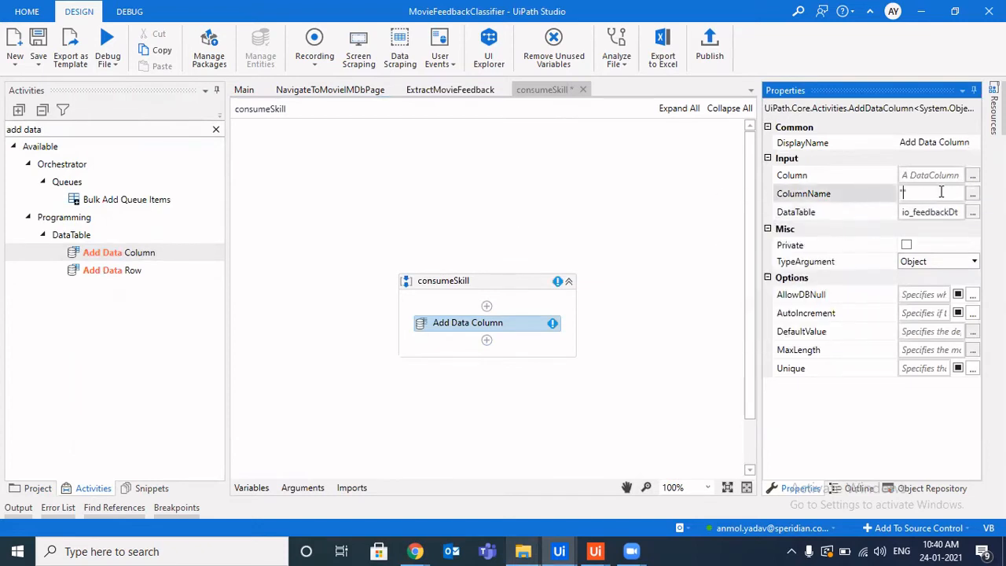
{"action": "type", "text": "Classification\""}
{"action": "left_click", "coordinate": [573, 343]}
Duplicate the Add Data Column activity, set the copy's column name to "Accuracy %", and save the workflow.
{"action": "left_click", "coordinate": [543, 323]}
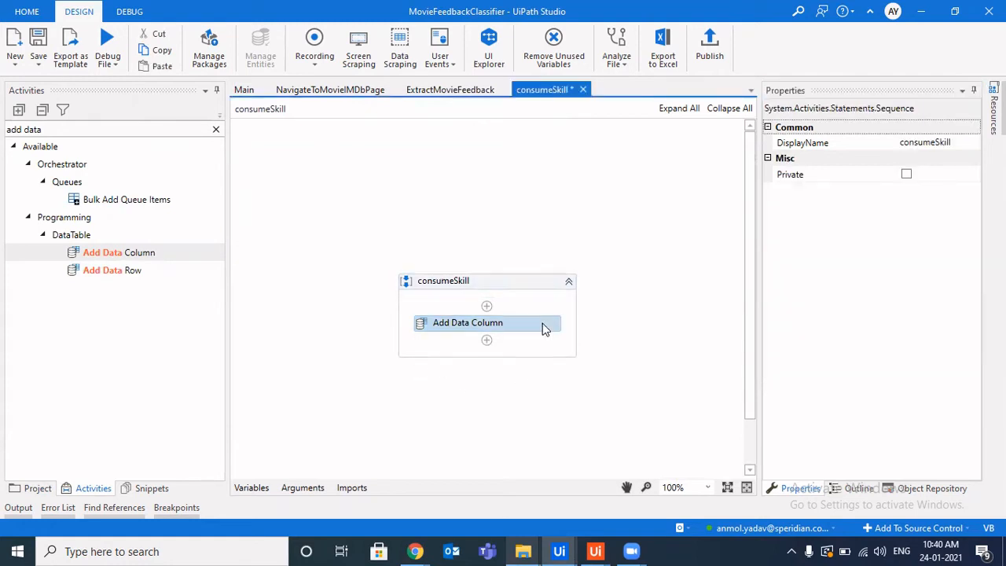
{"action": "key", "text": "ctrl+c"}
{"action": "key", "text": "ctrl+v"}
{"action": "left_click", "coordinate": [541, 344]}
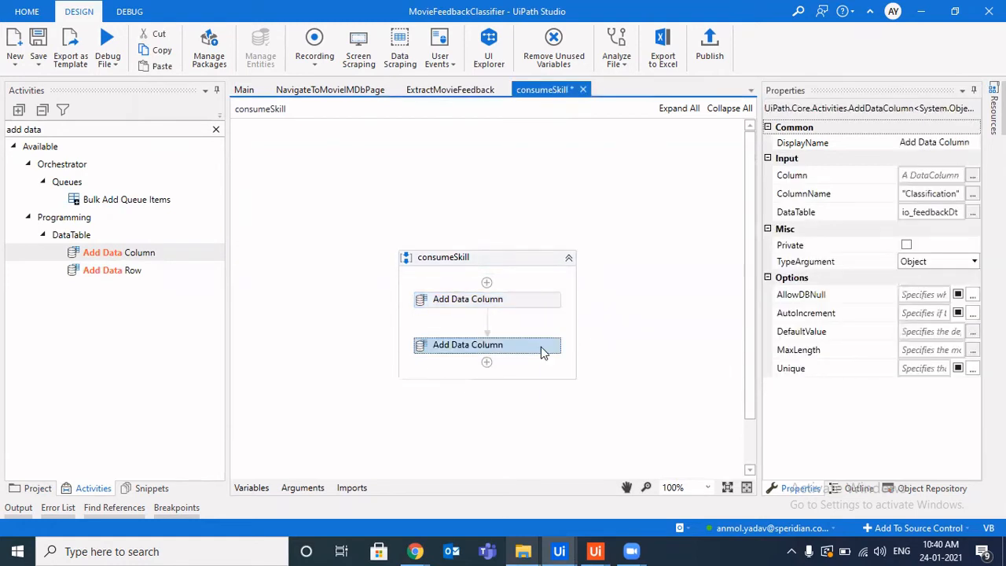
{"action": "left_click", "coordinate": [931, 195]}
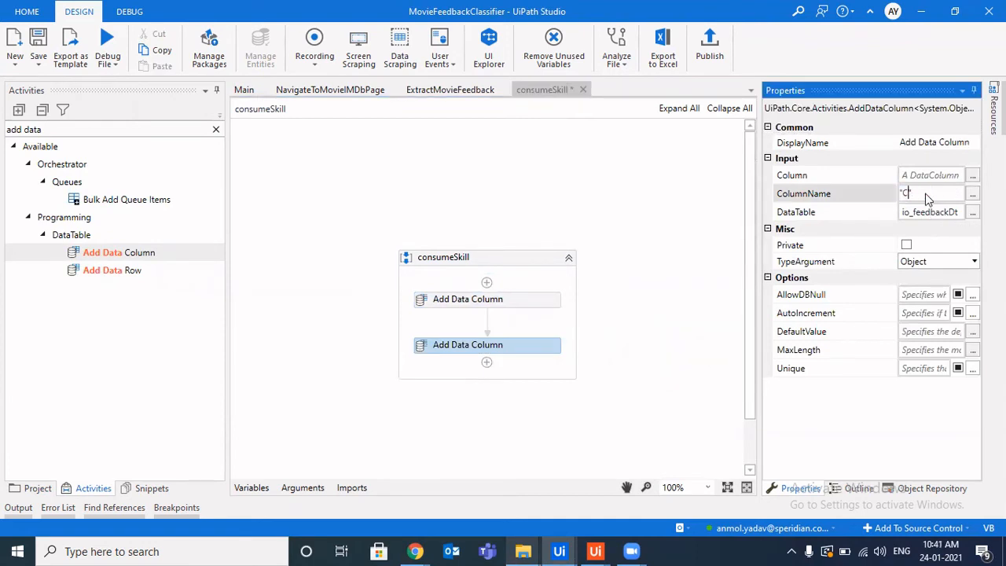
{"action": "type", "text": "Accuracy %\""}
{"action": "left_click", "coordinate": [547, 364]}
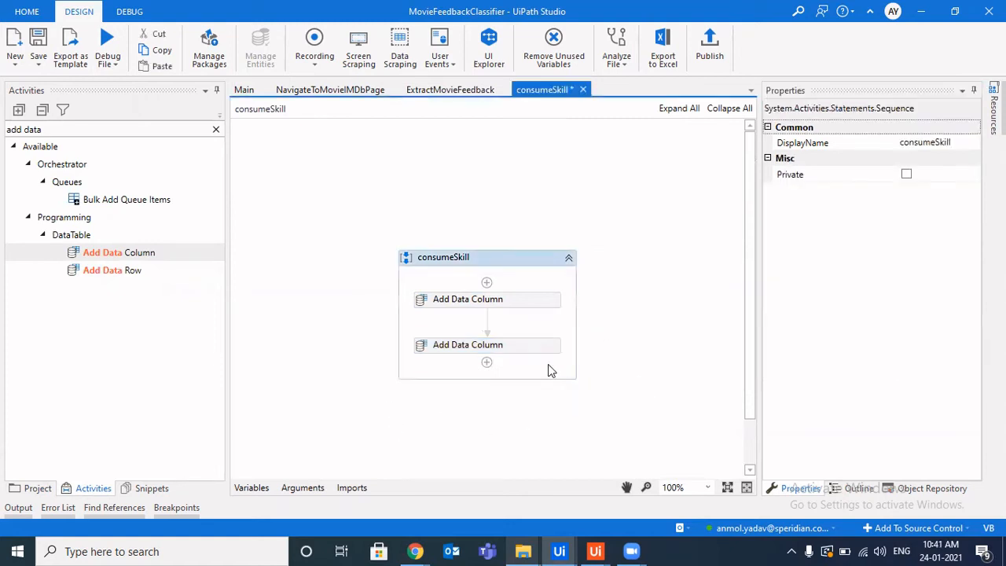
{"action": "key", "text": "ctrl+s"}
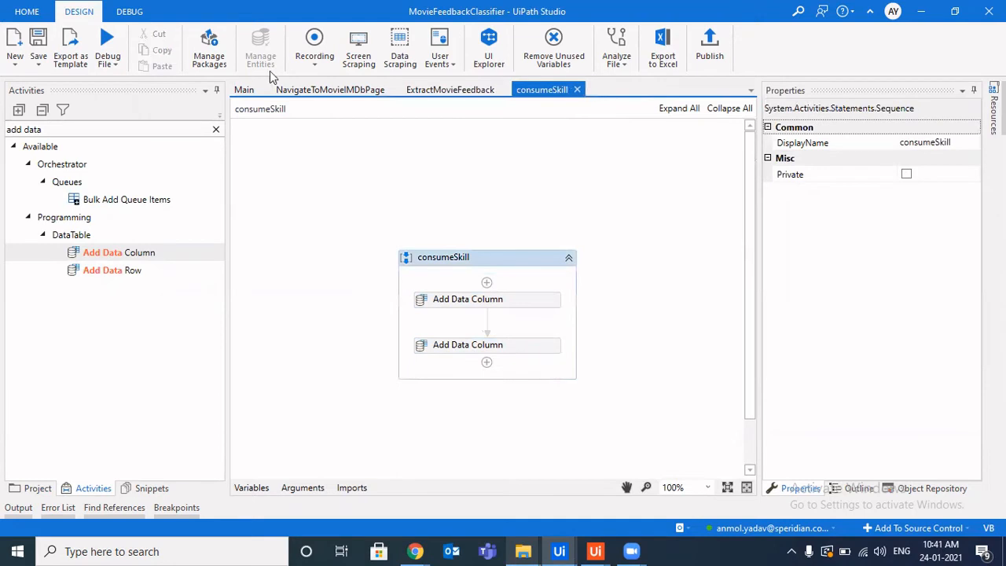
Add a For Each Row activity below the two Add Data Column activities and make it iterate over io_feedbackDt.
{"action": "left_click", "coordinate": [217, 130]}
{"action": "left_click", "coordinate": [143, 128]}
{"action": "type", "text": "for each"}
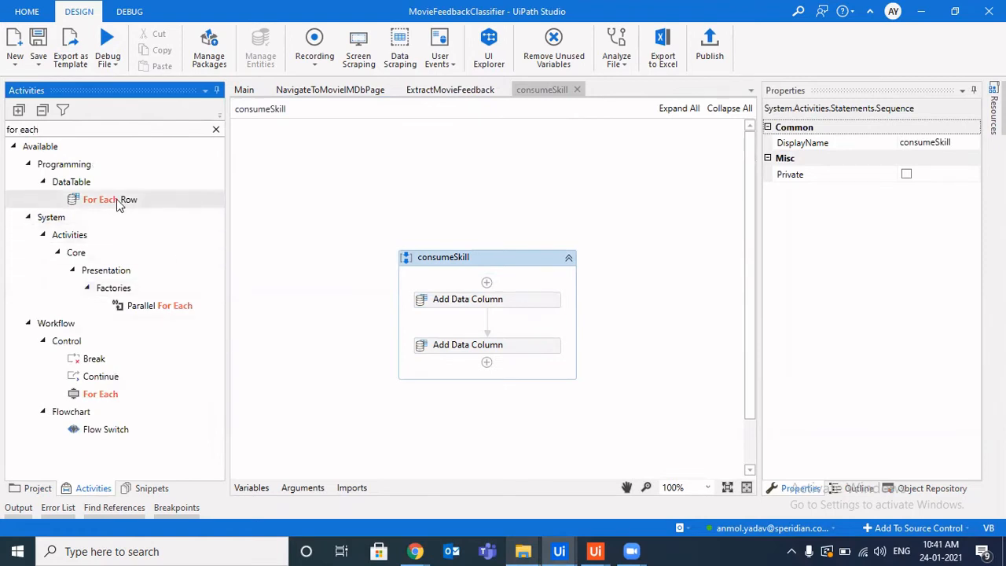
{"action": "left_click_drag", "start_coordinate": [116, 199], "coordinate": [509, 379]}
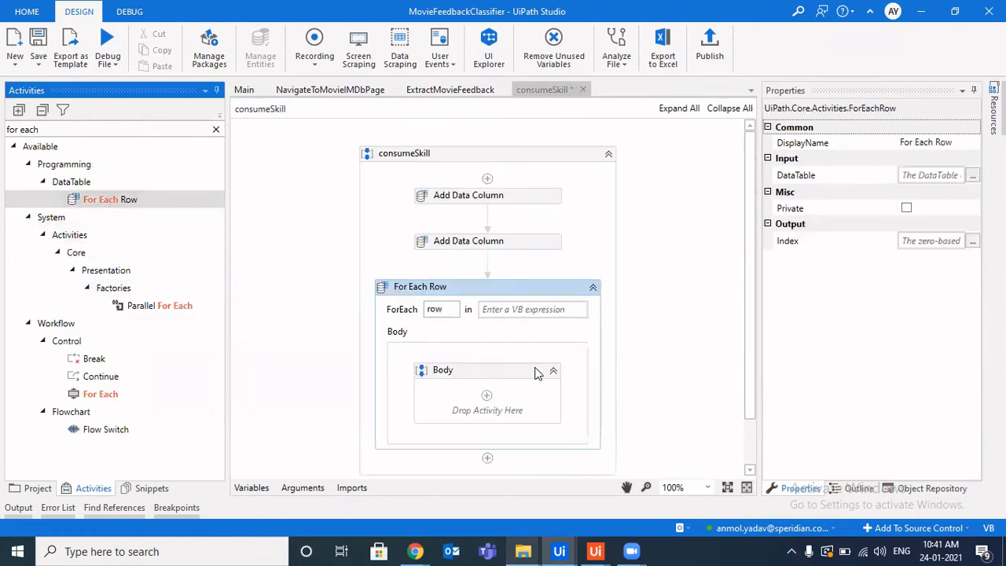
{"action": "left_click", "coordinate": [573, 310]}
{"action": "type", "text": "io"}
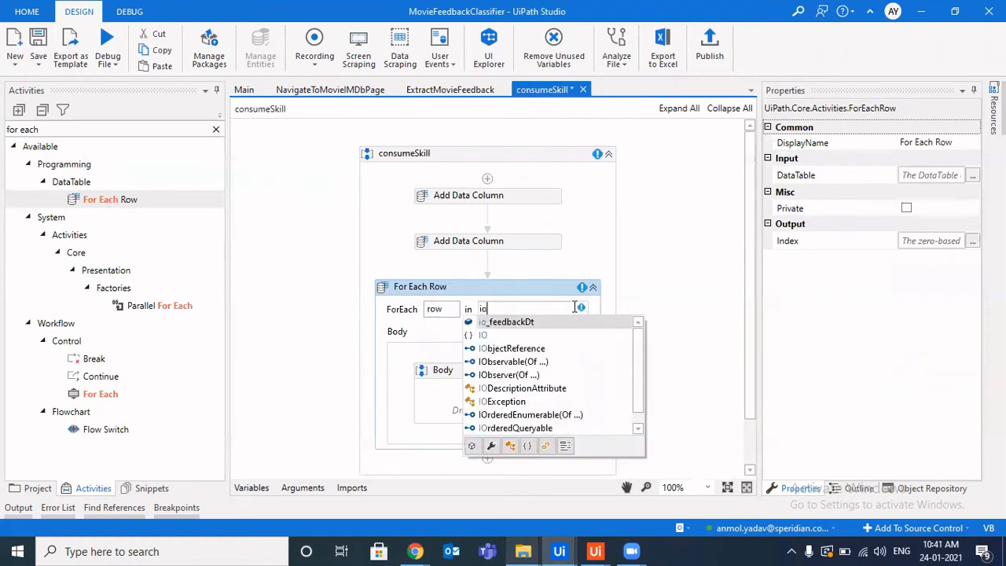
{"action": "key", "text": "Tab"}
{"action": "left_click", "coordinate": [595, 258]}
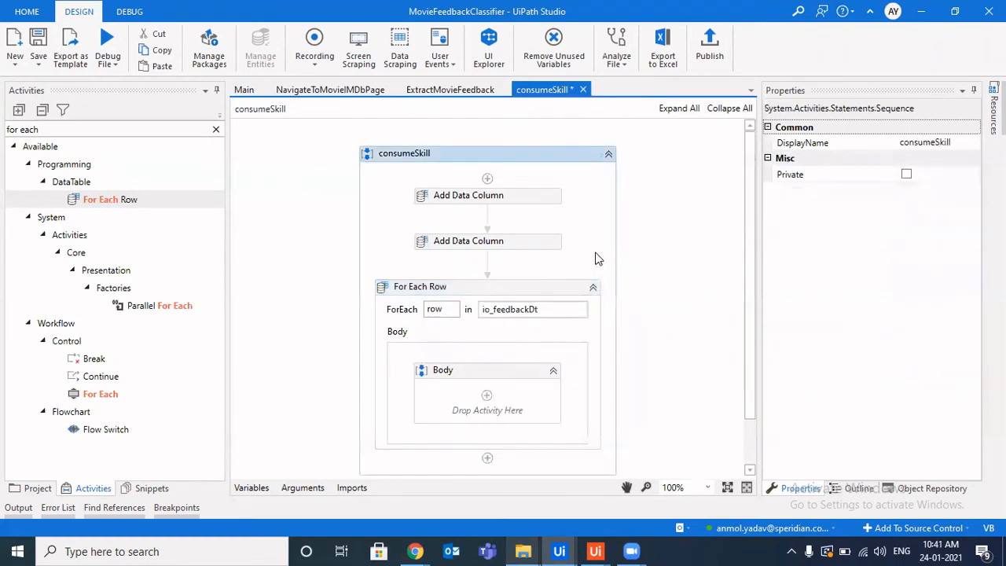
Place an MLSkill activity inside the Body of the For Each Row loop and load its skill choices.
{"action": "left_click", "coordinate": [216, 130]}
{"action": "type", "text": "ml s"}
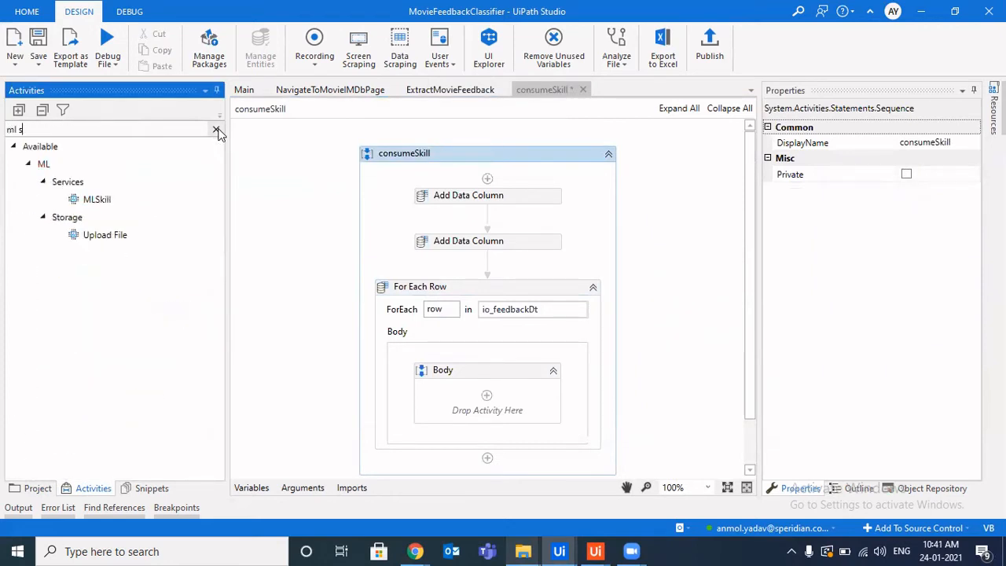
{"action": "left_click_drag", "start_coordinate": [104, 198], "coordinate": [529, 392]}
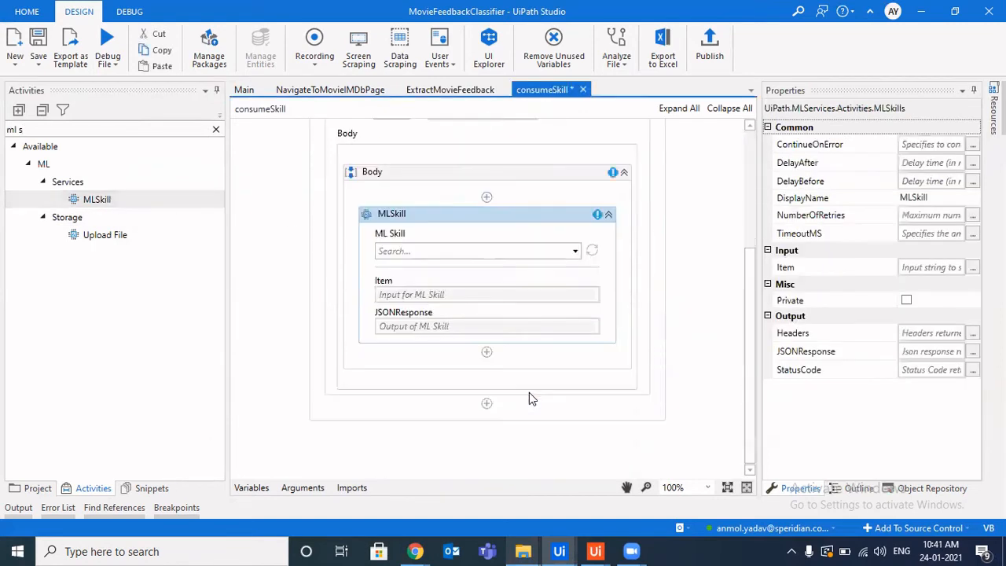
{"action": "left_click", "coordinate": [575, 252]}
Switch to AI Fabric in Chrome, open the details of the MovieAnalyze skill, and copy the skill's full name.
{"action": "left_click", "coordinate": [415, 551]}
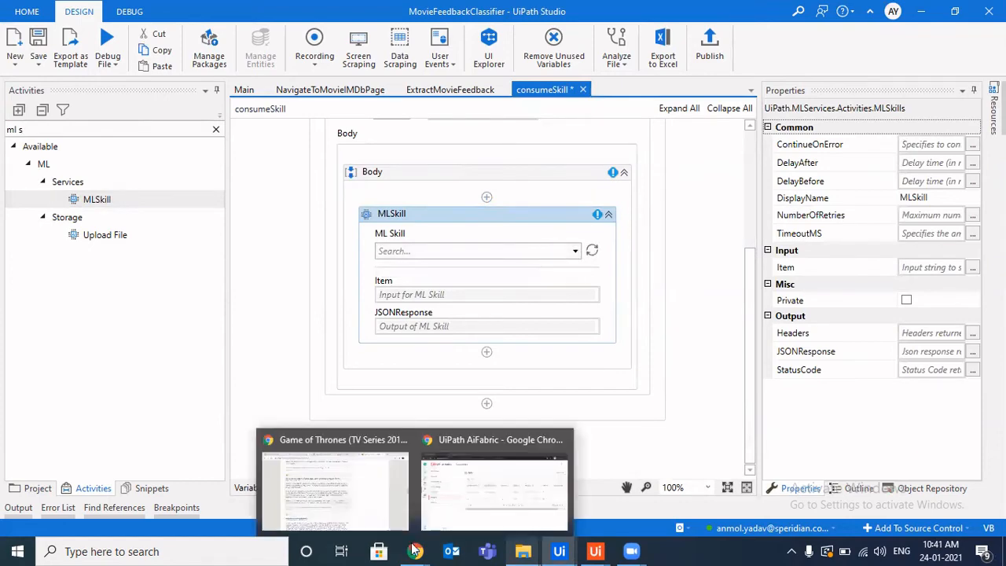
{"action": "left_click", "coordinate": [372, 492]}
{"action": "left_click", "coordinate": [610, 23]}
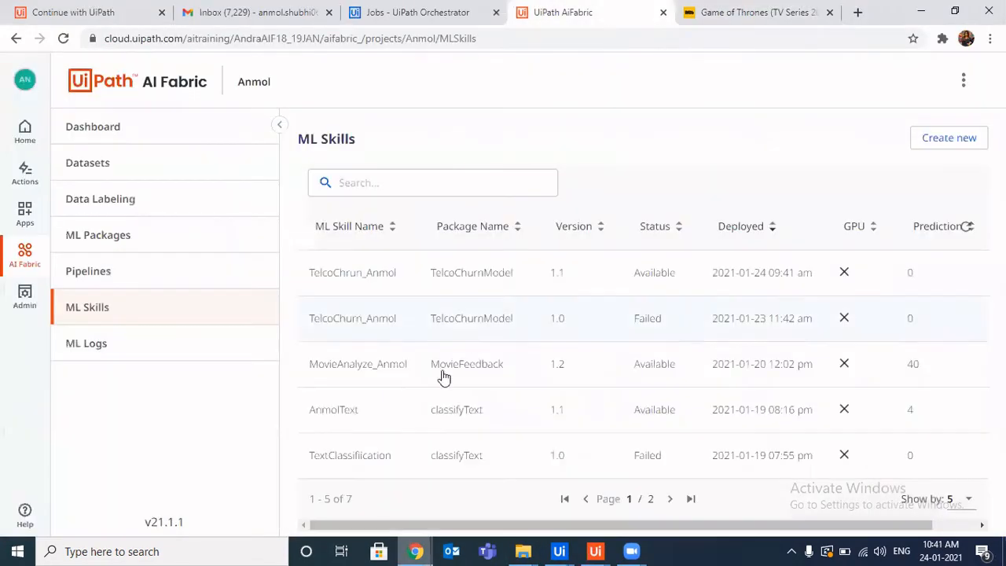
{"action": "left_click", "coordinate": [362, 369]}
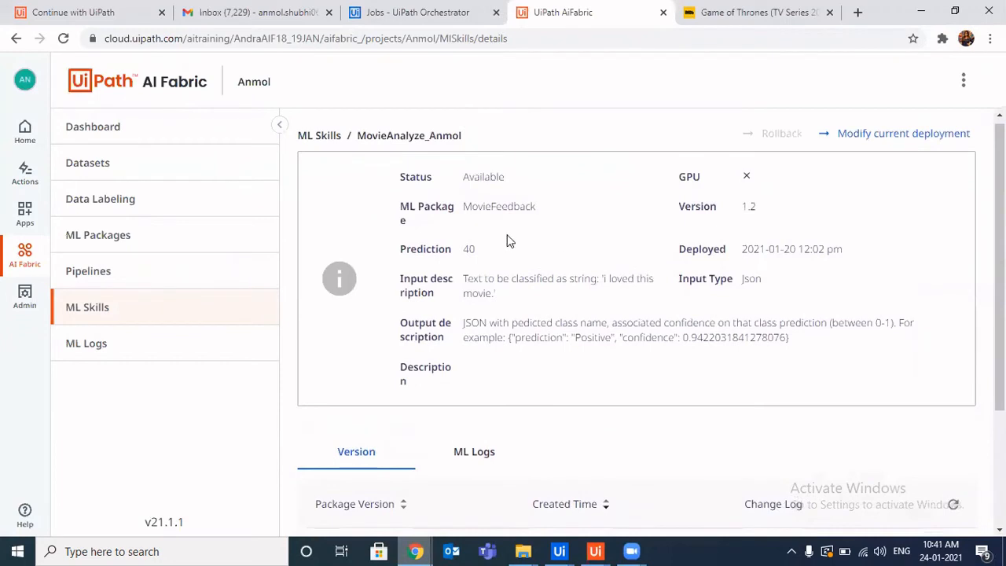
{"action": "scroll", "coordinate": [505, 240], "scroll_direction": "down", "scroll_amount": 2}
{"action": "scroll", "coordinate": [354, 225], "scroll_direction": "up", "scroll_amount": 2}
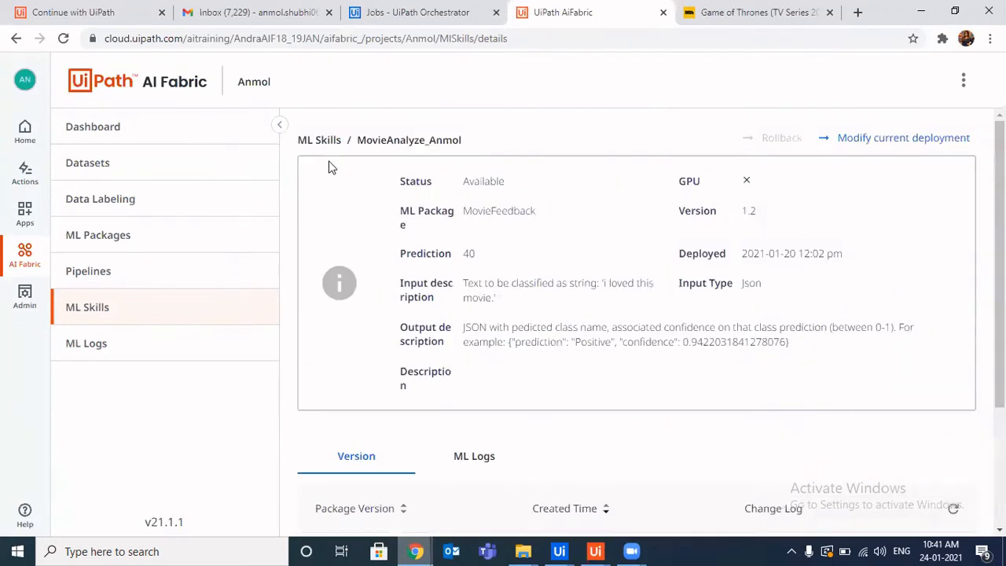
{"action": "left_click_drag", "start_coordinate": [464, 141], "coordinate": [358, 144]}
{"action": "key", "text": "ctrl+c"}
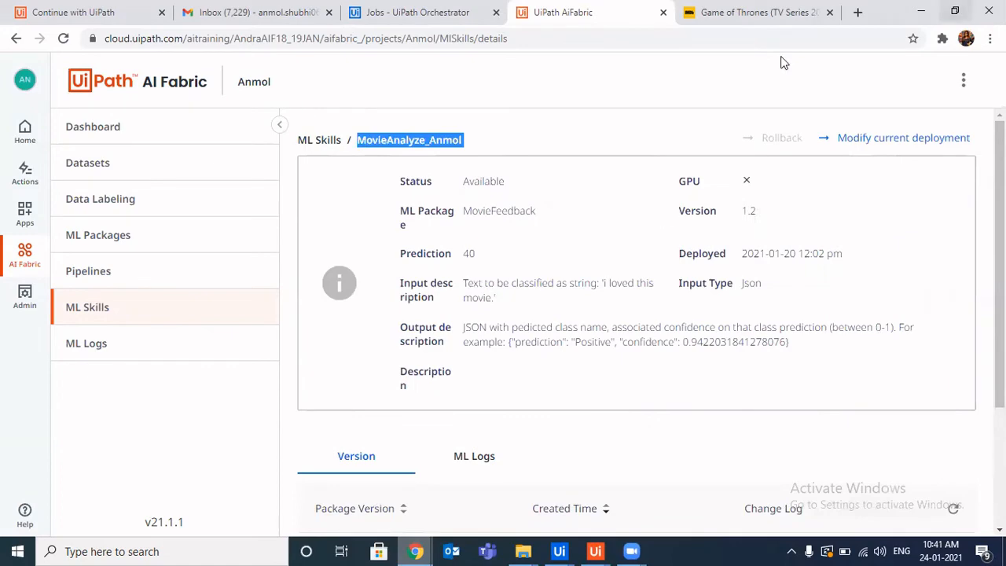
Return to UiPath Studio and choose the copied MovieAnalyze skill as the ML Skill of the MLSkill activity.
{"action": "mouse_move", "coordinate": [550, 545]}
{"action": "left_click", "coordinate": [491, 470]}
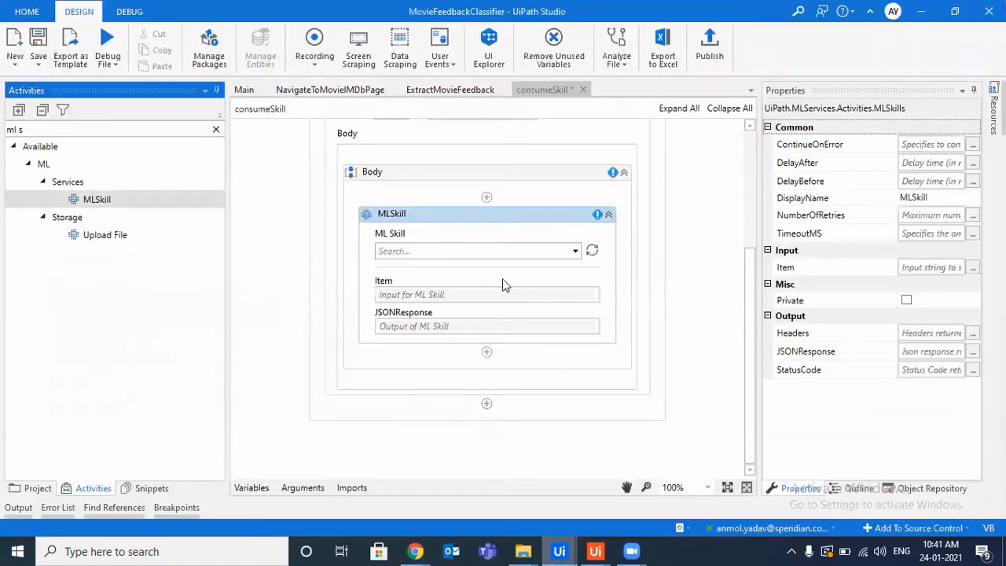
{"action": "key", "text": "ctrl+v"}
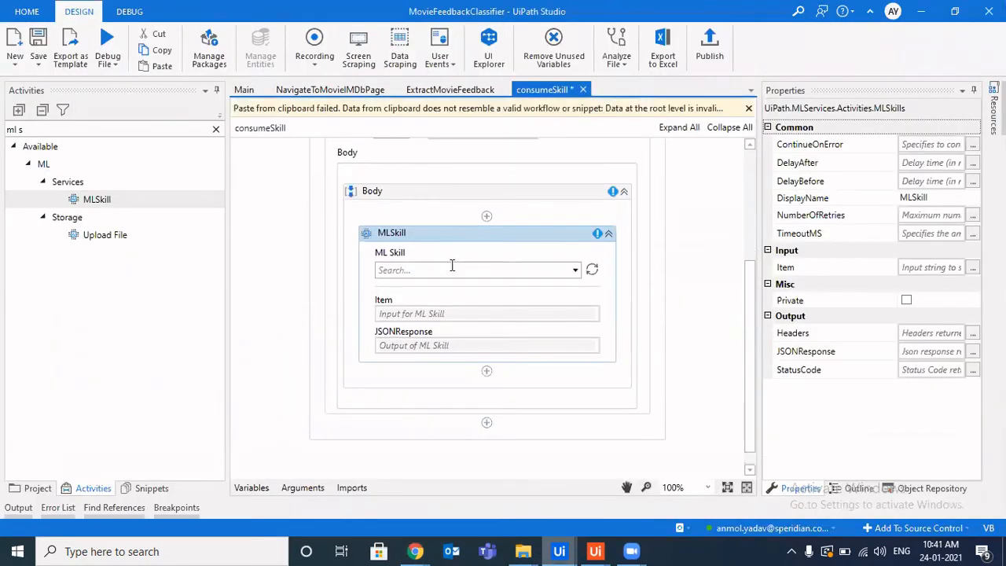
{"action": "key", "text": "ctrl+v"}
{"action": "left_click", "coordinate": [575, 271]}
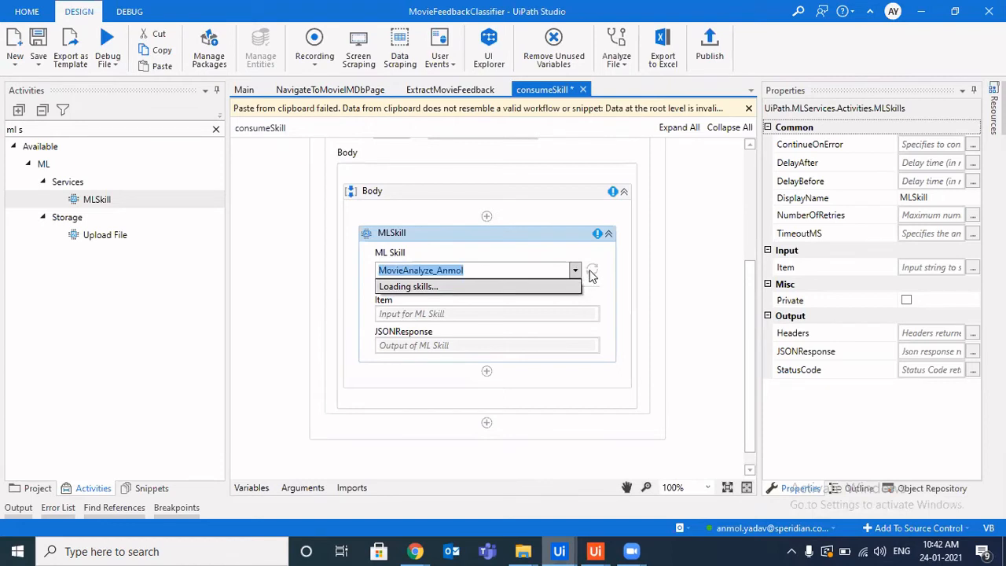
{"action": "left_click", "coordinate": [514, 272]}
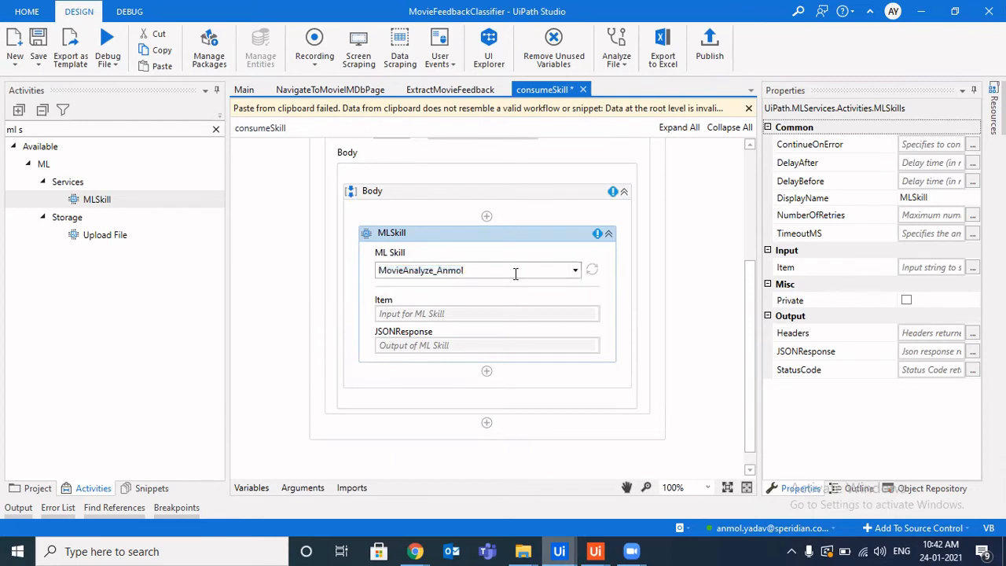
{"action": "left_click", "coordinate": [575, 270]}
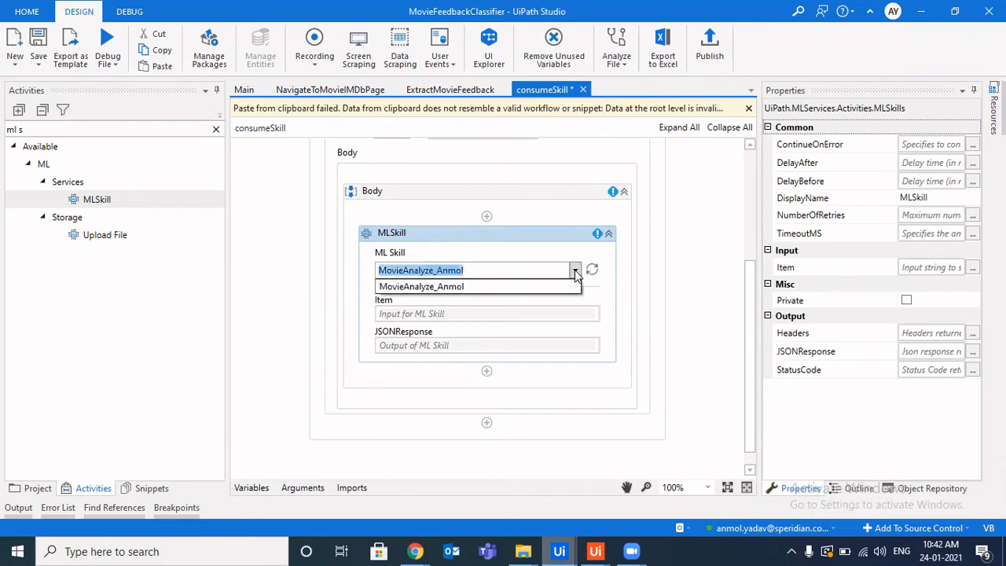
{"action": "left_click", "coordinate": [519, 287]}
Set the Item input of the MLSkill activity to row.Item(0).ToString.
{"action": "scroll", "coordinate": [493, 379], "scroll_direction": "down", "scroll_amount": 2}
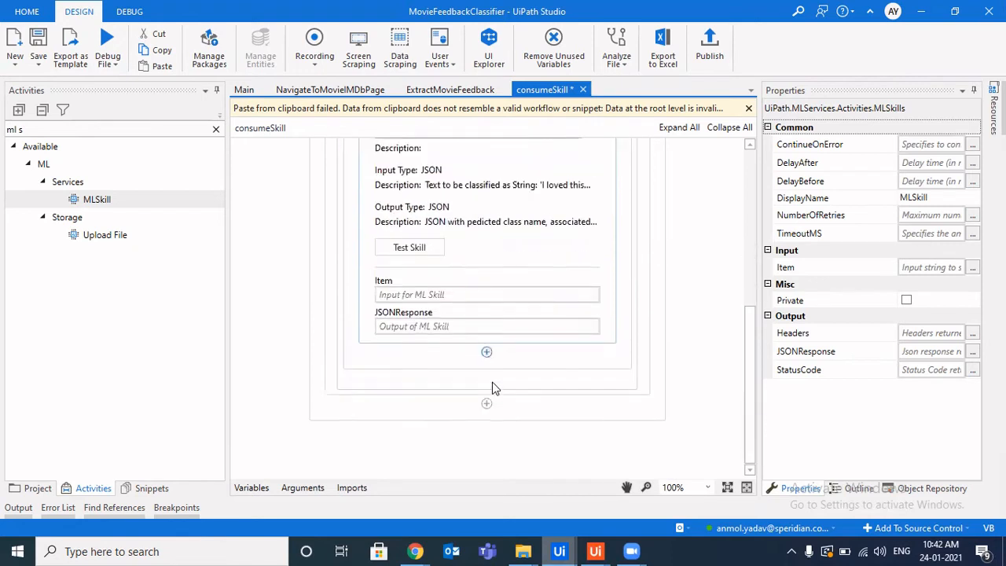
{"action": "left_click", "coordinate": [516, 294]}
{"action": "type", "text": "row"}
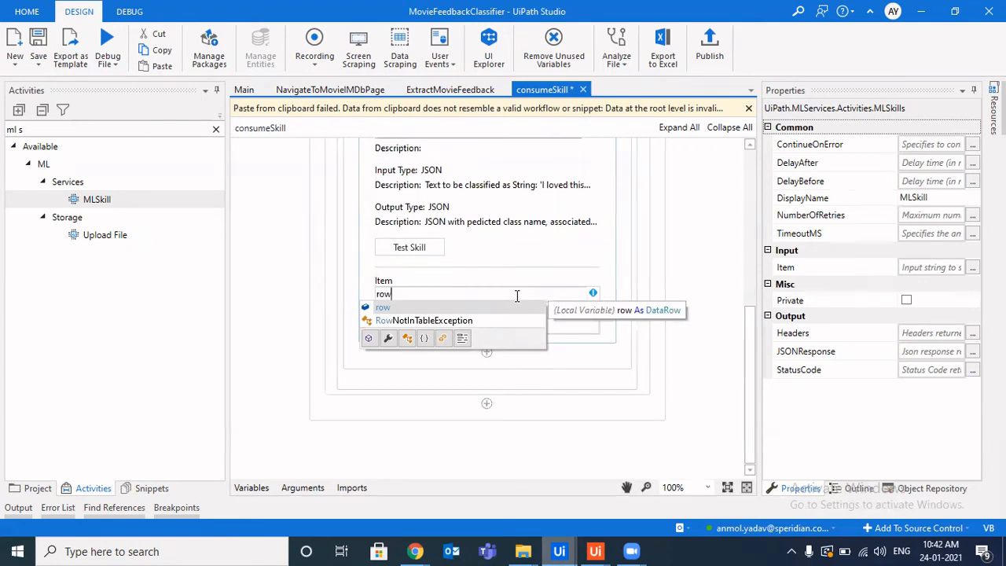
{"action": "key", "text": "Return"}
{"action": "type", "text": ".ite"}
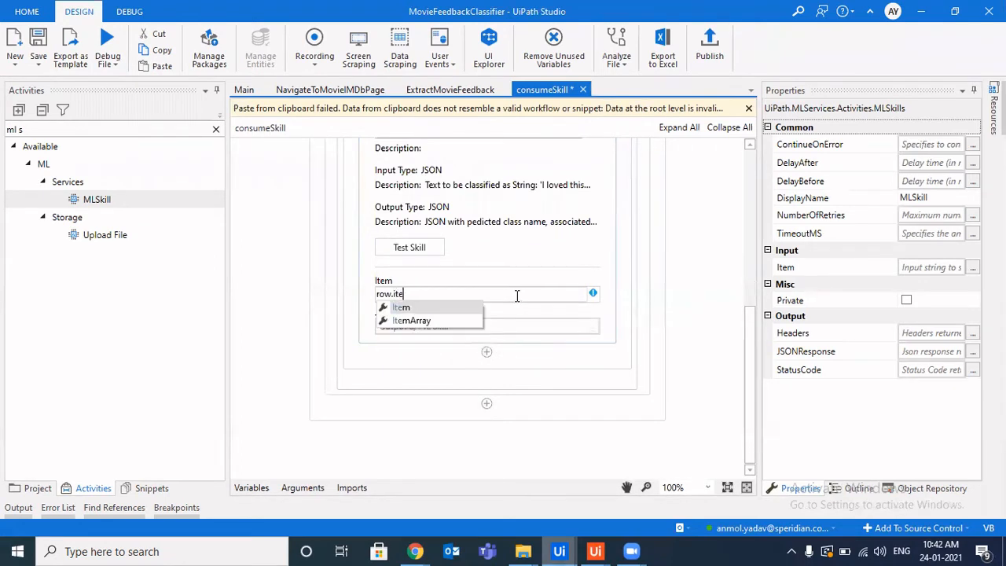
{"action": "type", "text": "m(0)"}
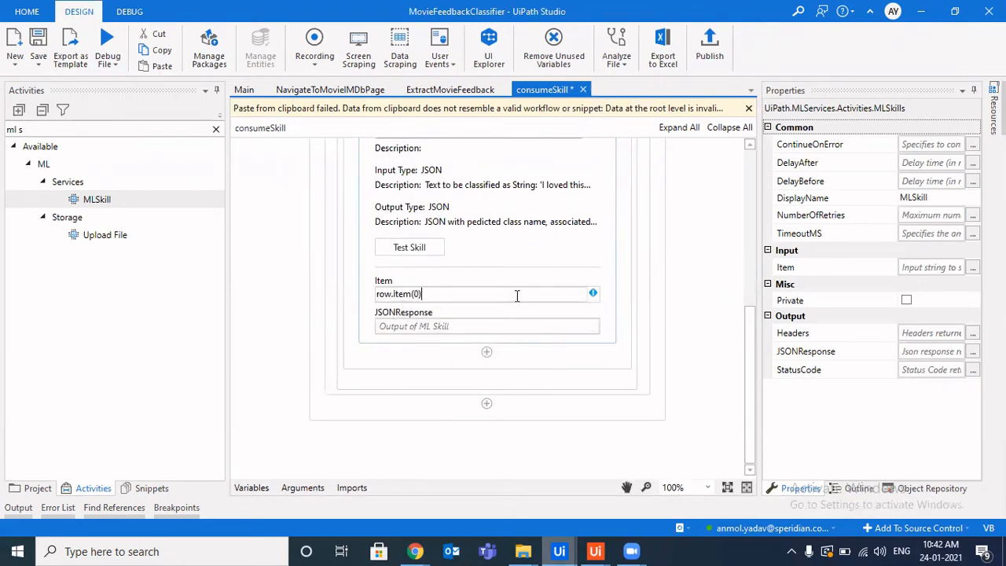
{"action": "type", "text": ".oS"}
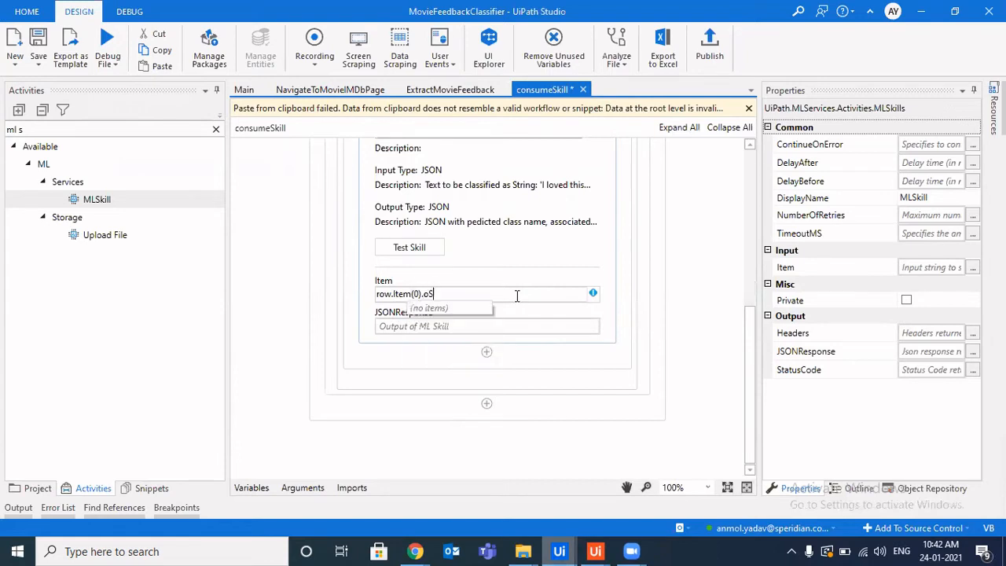
{"action": "key", "text": "BackSpace"}
{"action": "key", "text": "BackSpace"}
{"action": "type", "text": "toSt"}
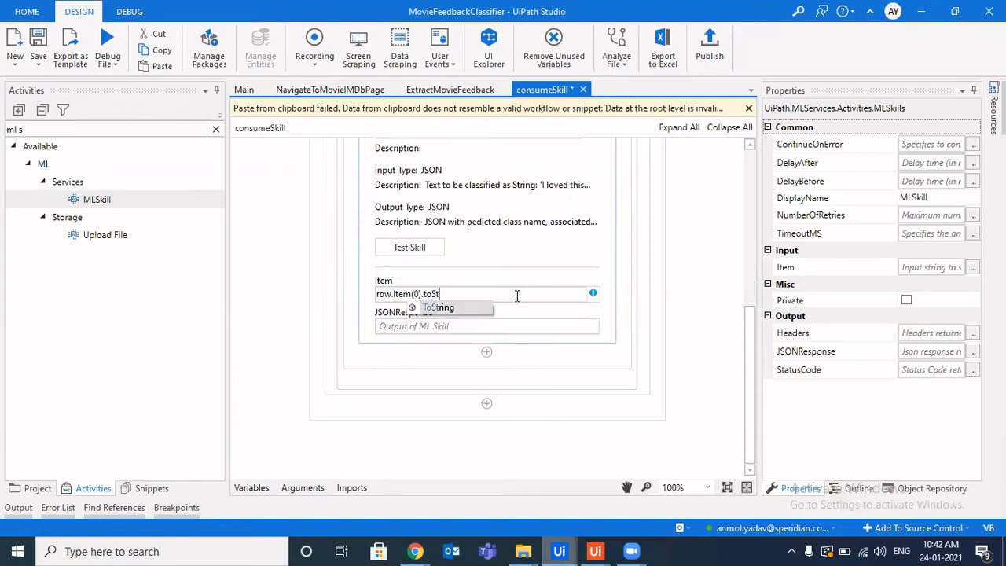
{"action": "key", "text": "Tab"}
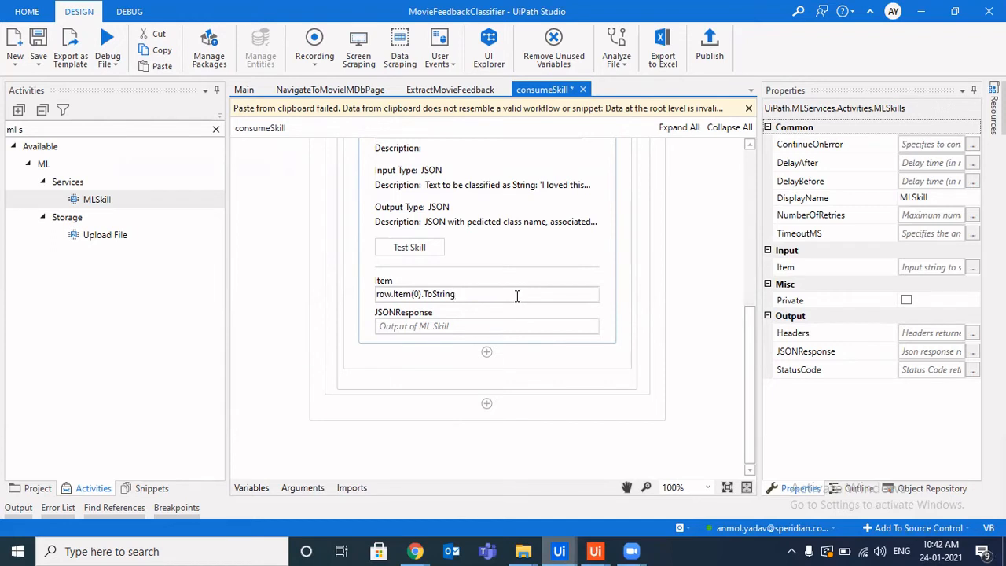
Store the MLSkill activity's JSONResponse in a new variable named res and dismiss the clipboard paste warning.
{"action": "left_click", "coordinate": [508, 328]}
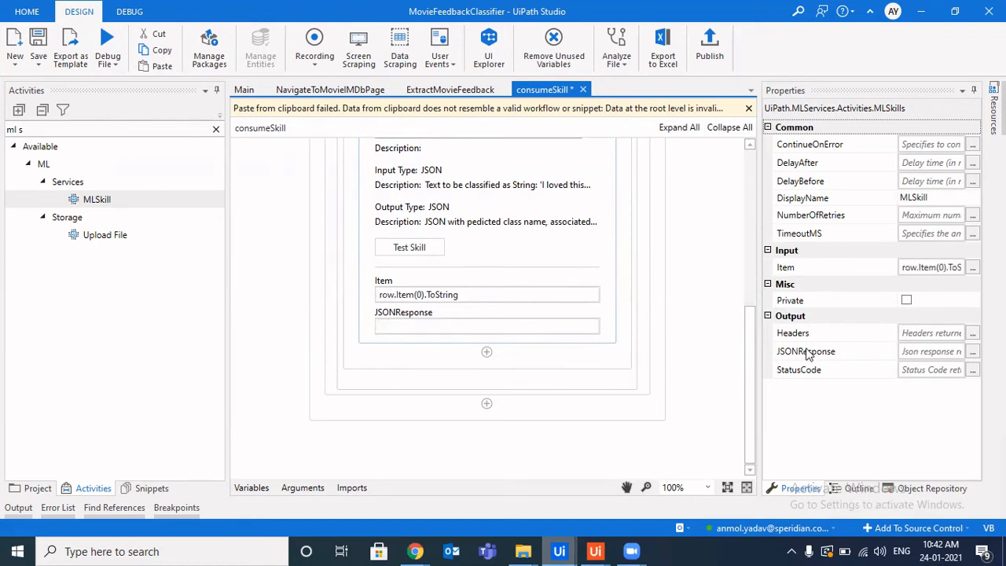
{"action": "left_click", "coordinate": [945, 352]}
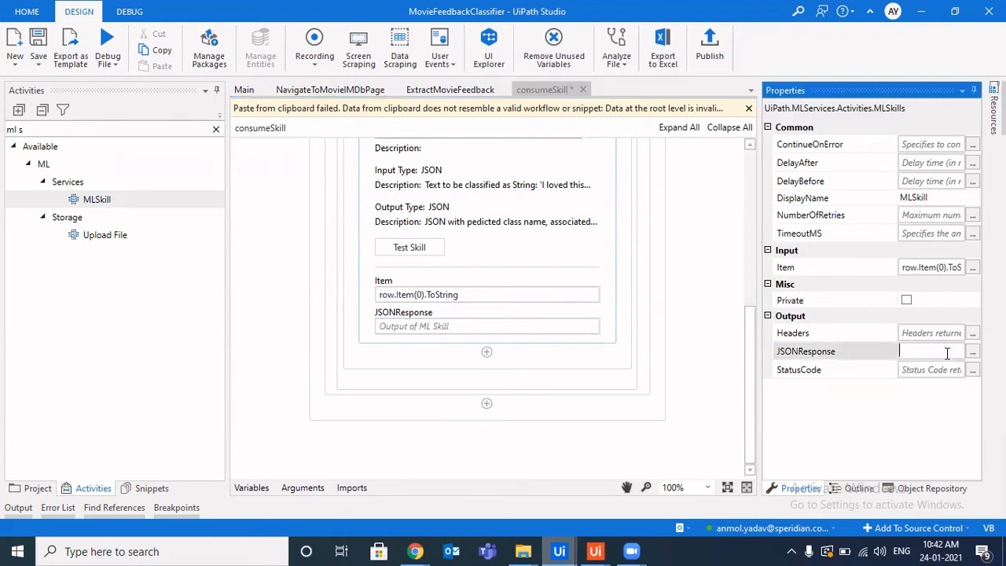
{"action": "key", "text": "ctrl+k"}
{"action": "type", "text": "res"}
{"action": "key", "text": "Return"}
{"action": "left_click", "coordinate": [580, 372]}
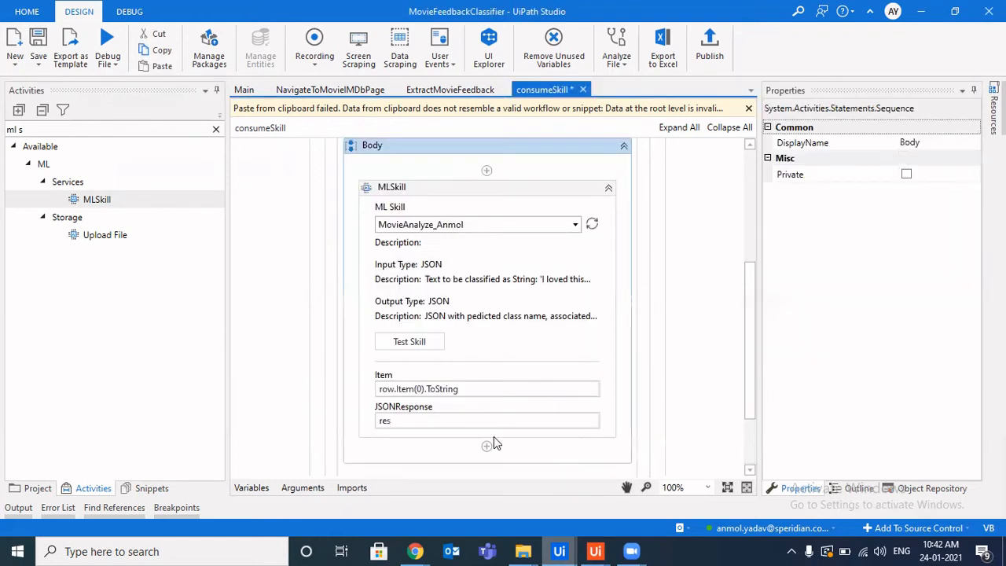
{"action": "left_click", "coordinate": [748, 107]}
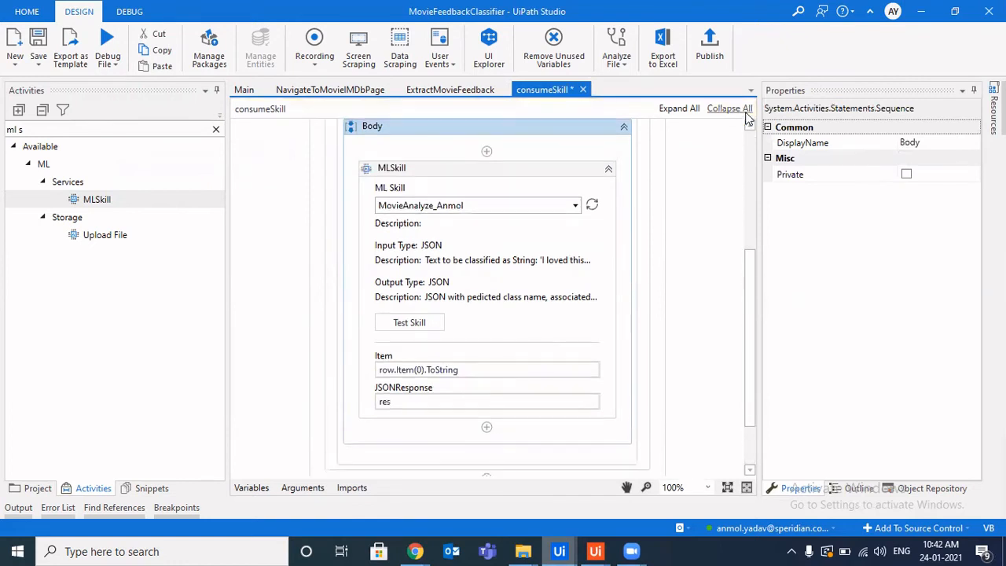
Add a Deserialize JSON activity below MLSkill in the loop Body and set its JSON string to res.
{"action": "scroll", "coordinate": [534, 350], "scroll_direction": "down", "scroll_amount": 2}
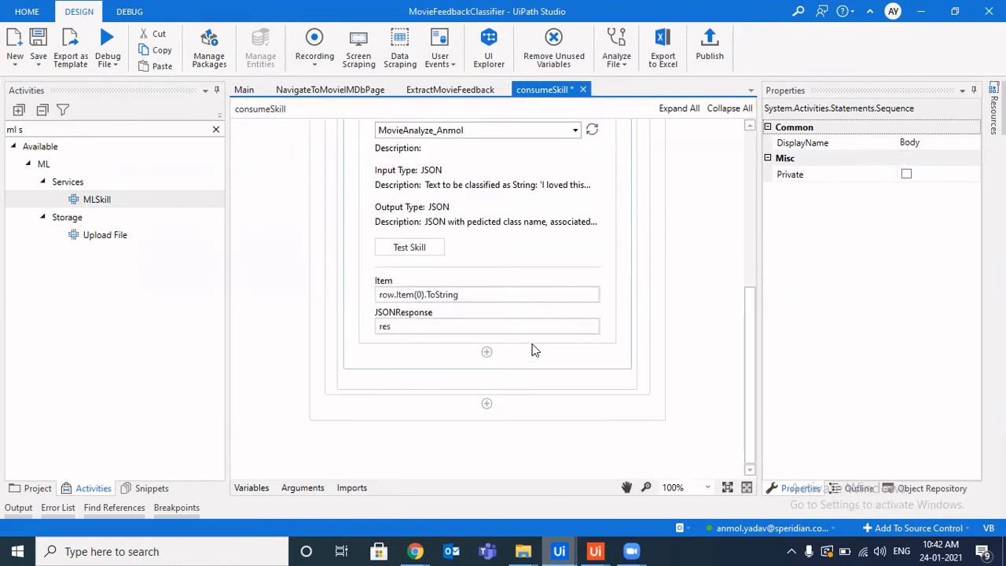
{"action": "left_click", "coordinate": [216, 132]}
{"action": "type", "text": "des"}
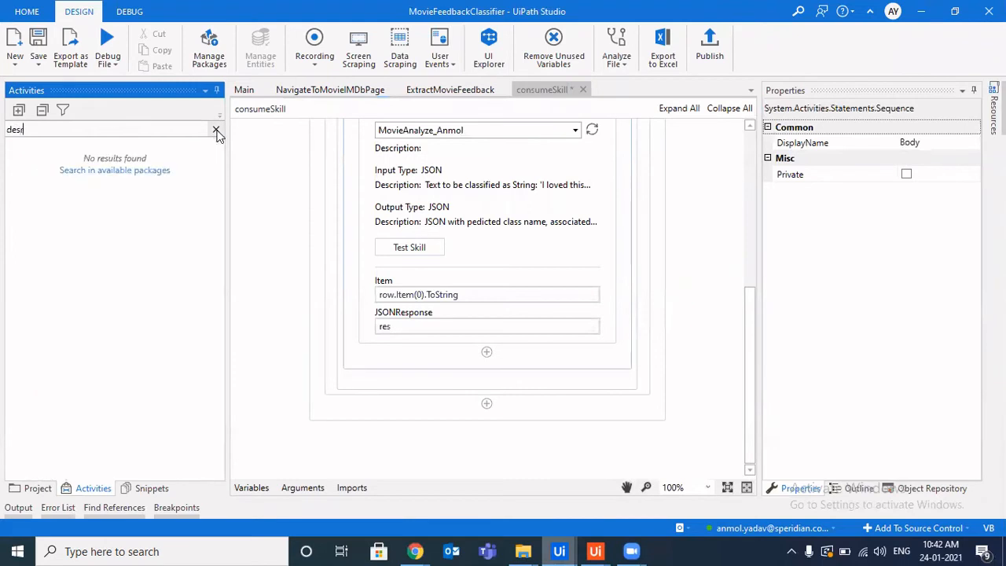
{"action": "type", "text": "er"}
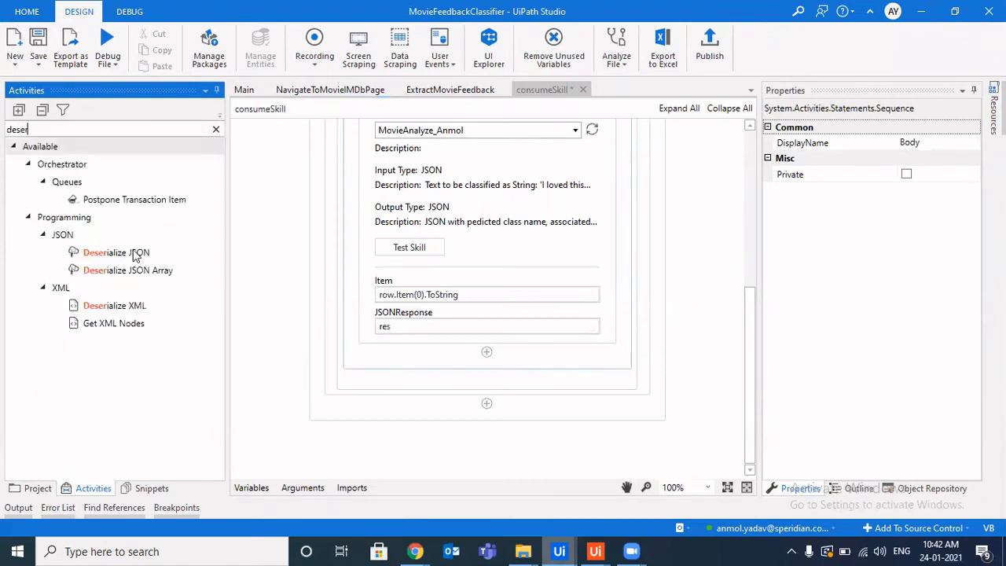
{"action": "left_click_drag", "start_coordinate": [130, 258], "coordinate": [515, 332]}
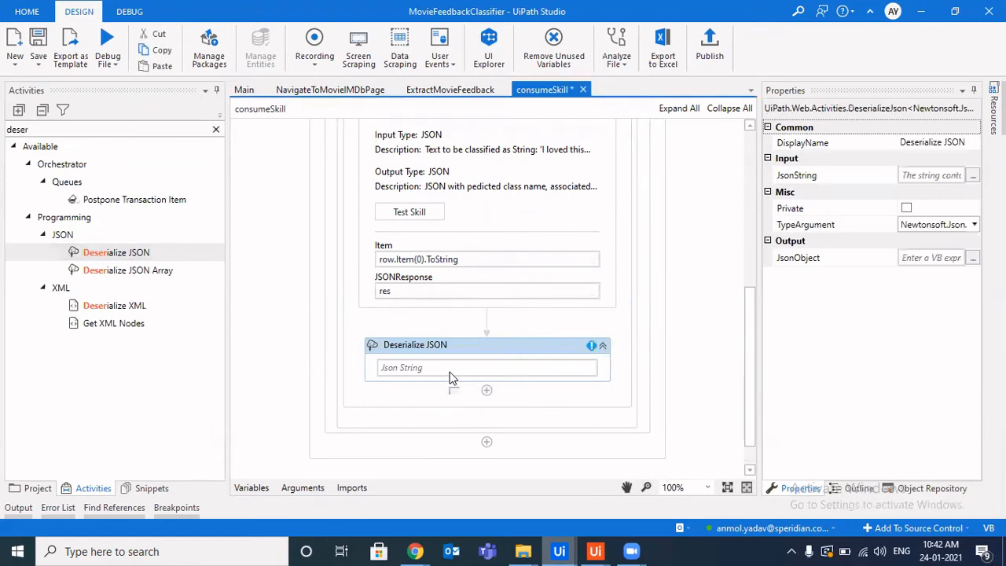
{"action": "left_click", "coordinate": [450, 372]}
{"action": "type", "text": "res"}
Store the JsonObject output of Deserialize JSON in a new variable named hObj.
{"action": "left_click", "coordinate": [935, 257]}
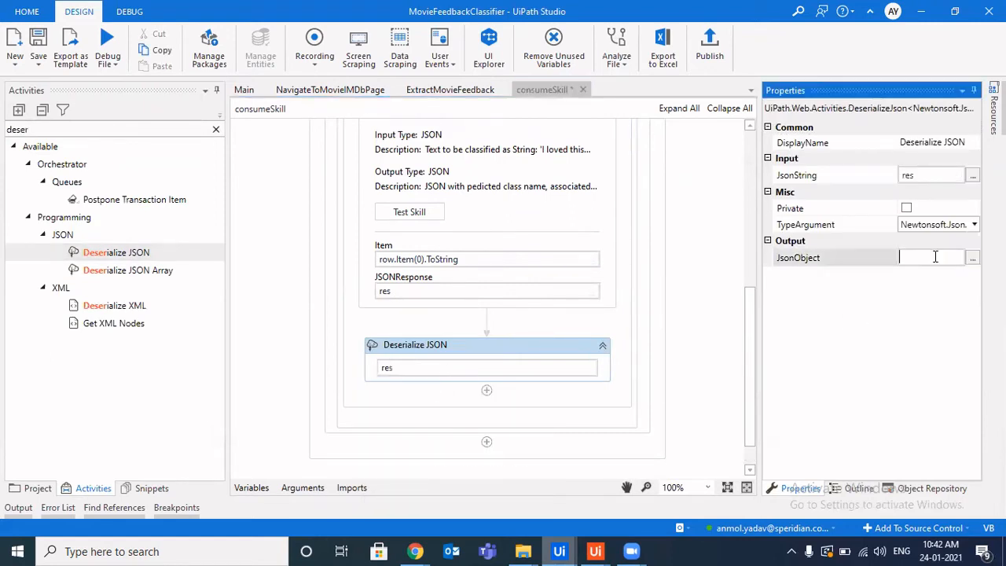
{"action": "key", "text": "ctrl+k"}
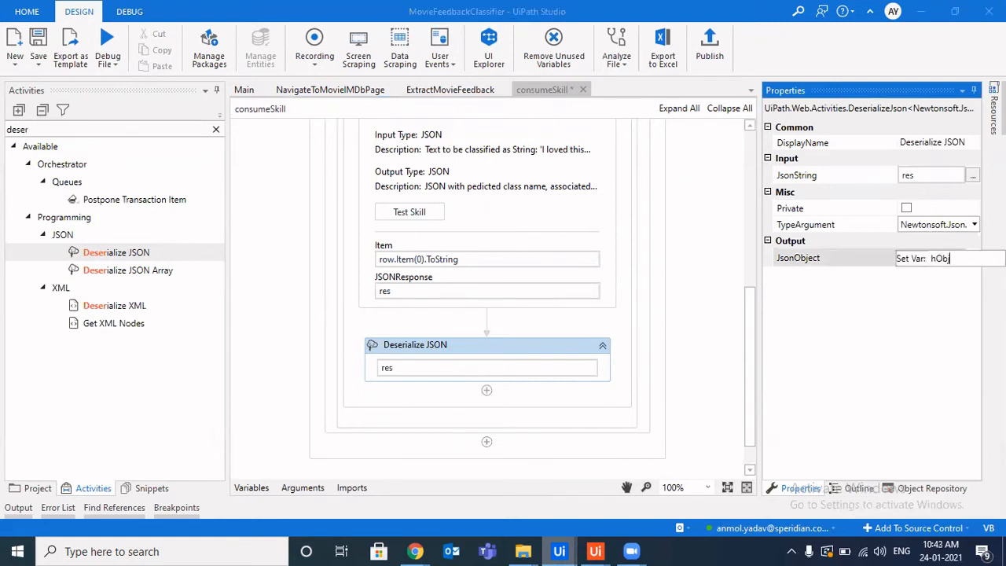
{"action": "key", "text": "Return"}
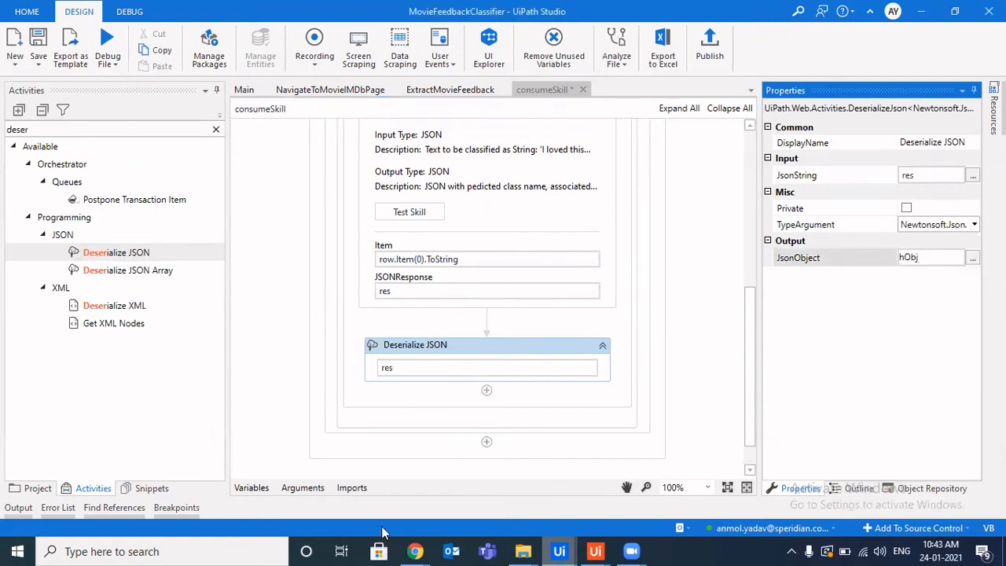
Rename the hObj variable to jObj and save the consumeSkill workflow.
{"action": "left_click", "coordinate": [262, 489]}
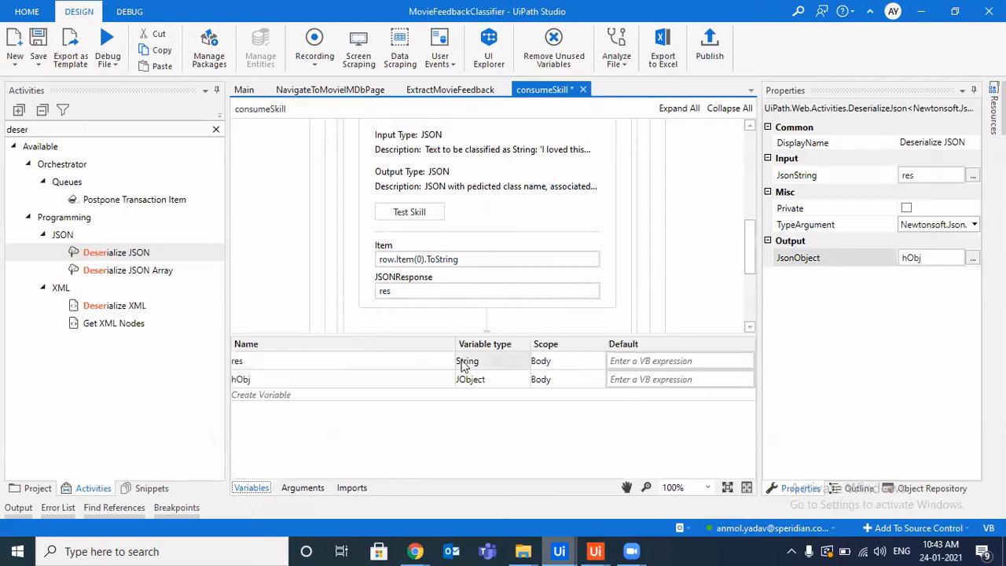
{"action": "left_click", "coordinate": [305, 379]}
{"action": "left_click", "coordinate": [306, 379]}
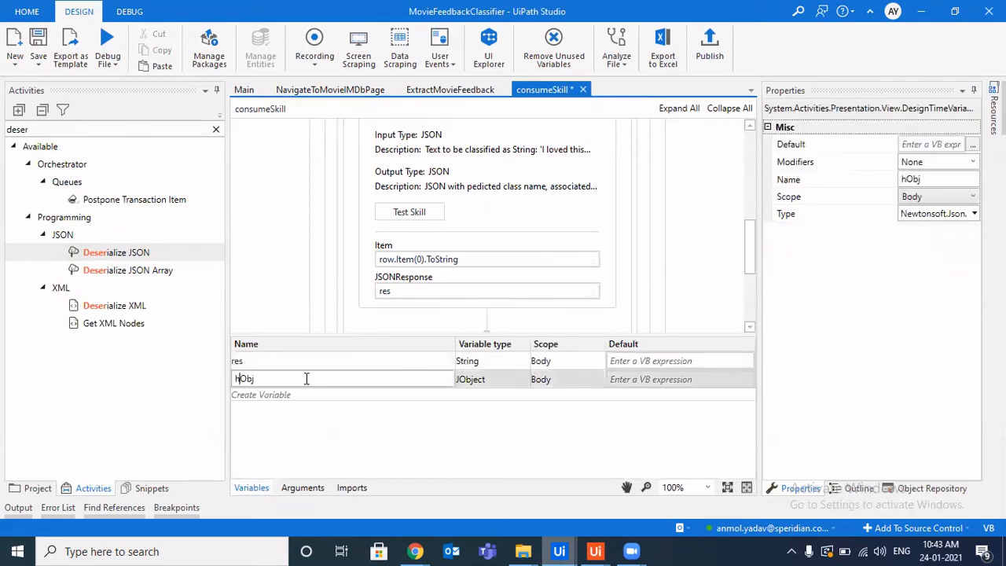
{"action": "key", "text": "BackSpace"}
{"action": "left_click", "coordinate": [263, 490]}
{"action": "left_click", "coordinate": [258, 490]}
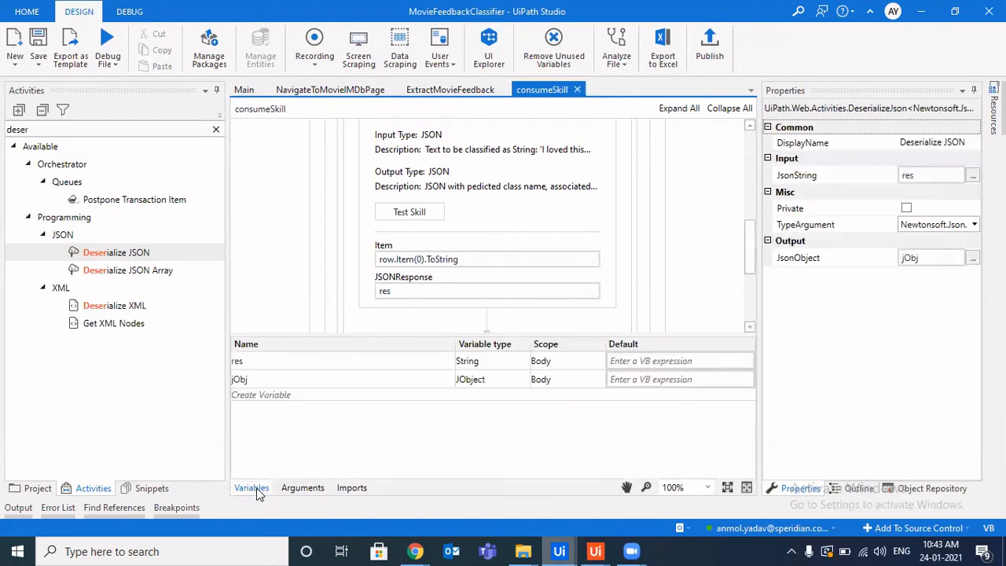
{"action": "left_click", "coordinate": [251, 490]}
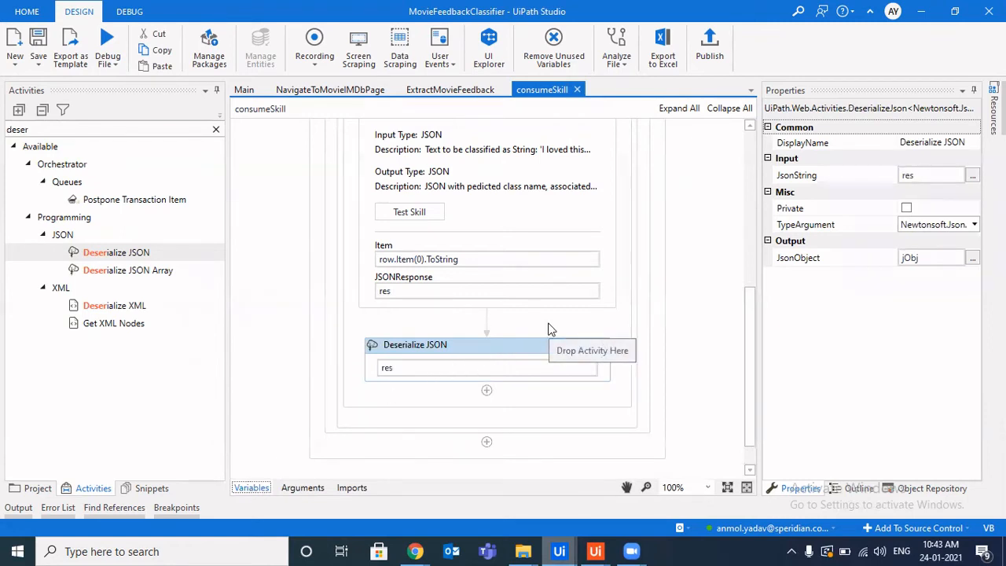
Add two Assign activities one after the other below Deserialize JSON in the loop Body.
{"action": "left_click", "coordinate": [222, 126]}
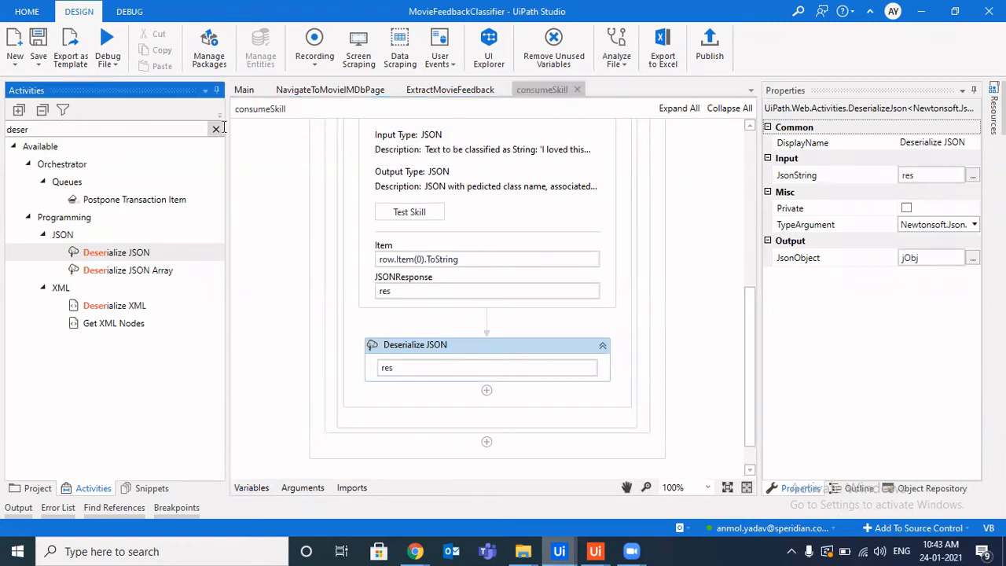
{"action": "left_click", "coordinate": [223, 127]}
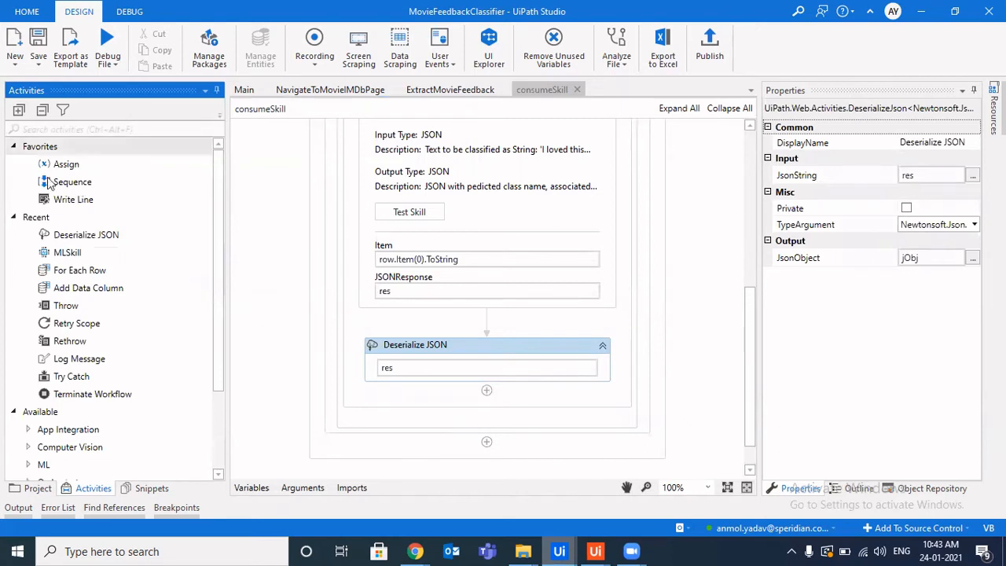
{"action": "left_click_drag", "start_coordinate": [75, 169], "coordinate": [514, 400]}
{"action": "left_click_drag", "start_coordinate": [81, 166], "coordinate": [487, 397]}
Set the target of the first Assign activity to row.Item(1).
{"action": "left_click", "coordinate": [450, 377]}
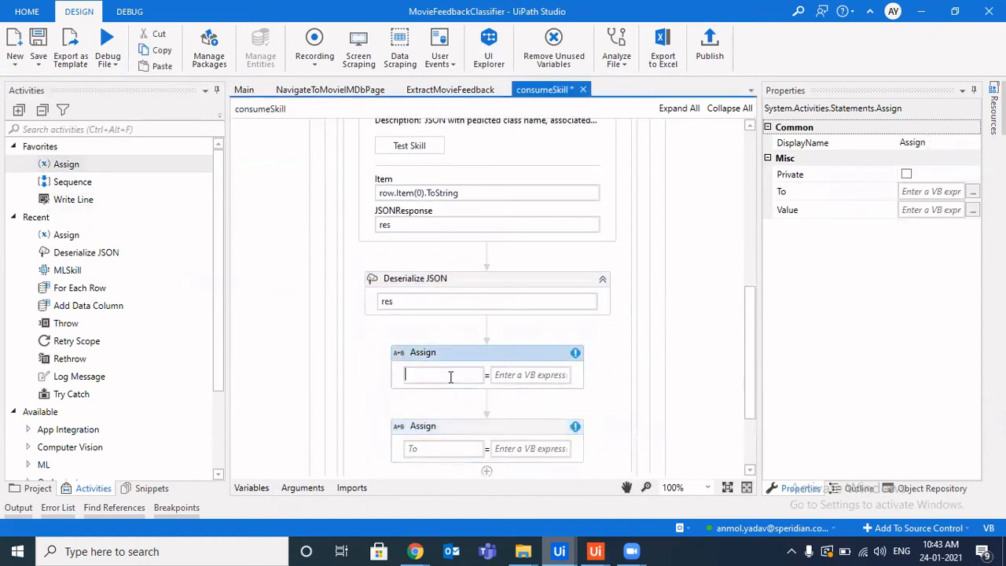
{"action": "type", "text": "row(1"}
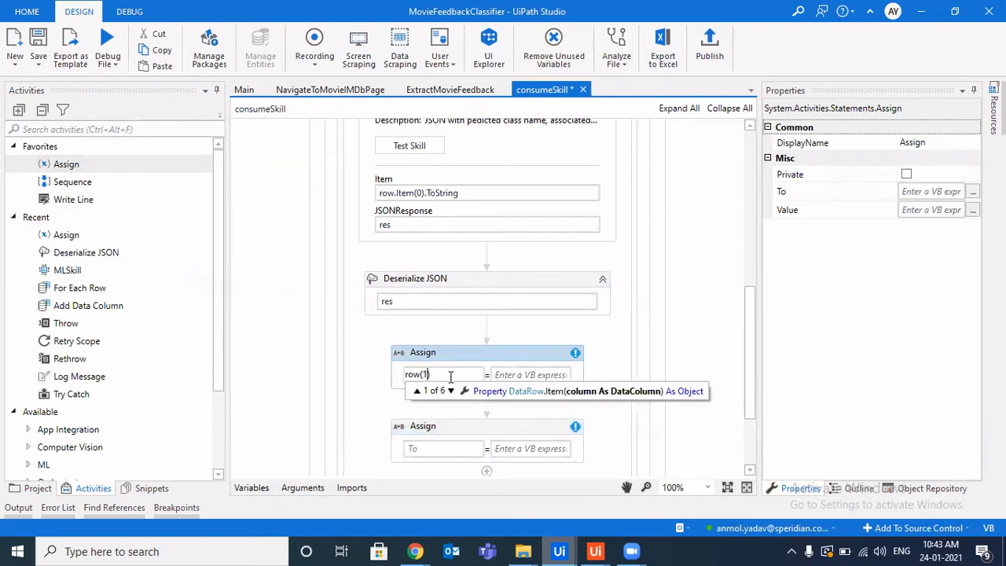
{"action": "type", "text": ")"}
{"action": "key", "text": "Tab"}
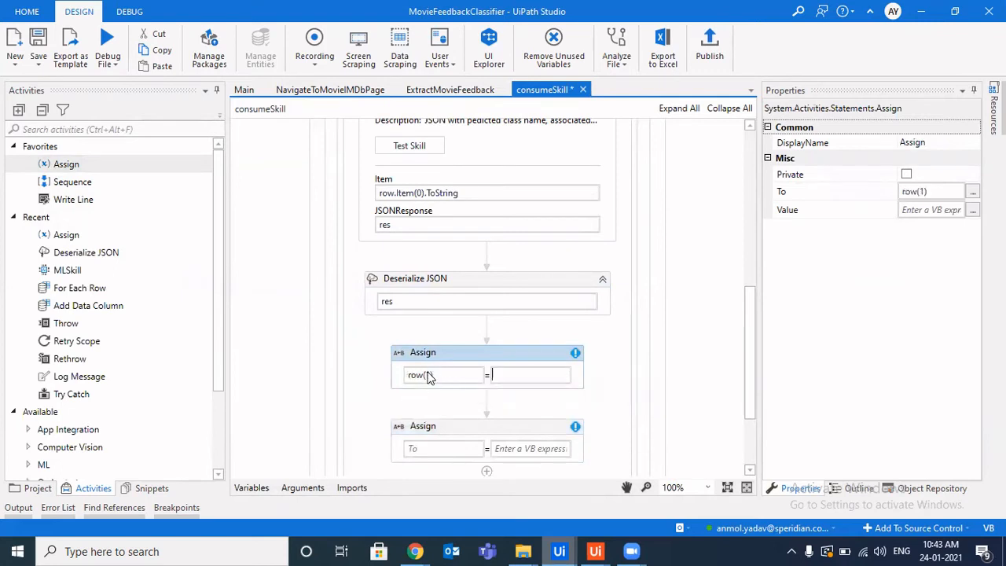
{"action": "left_click", "coordinate": [428, 376]}
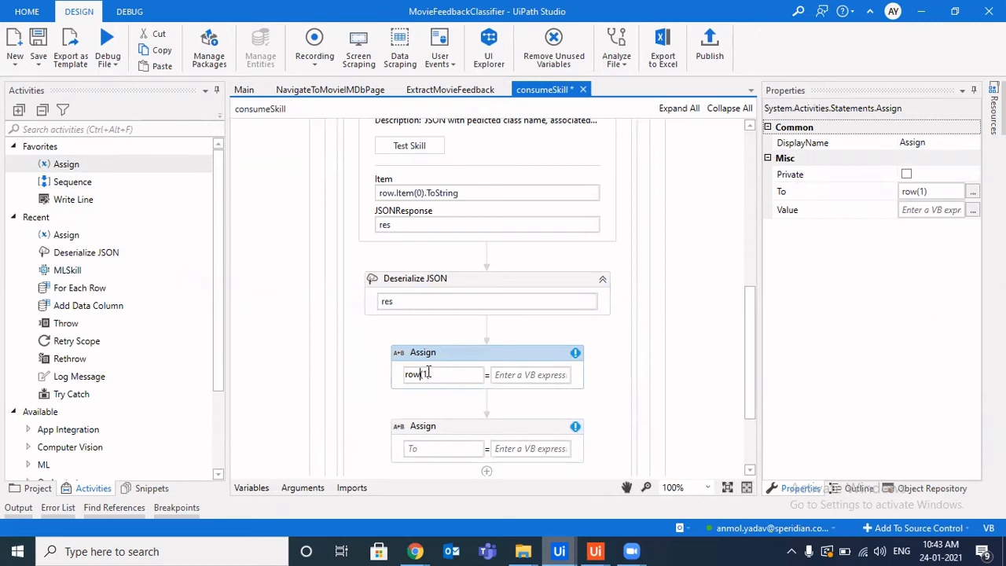
{"action": "type", "text": ".i"}
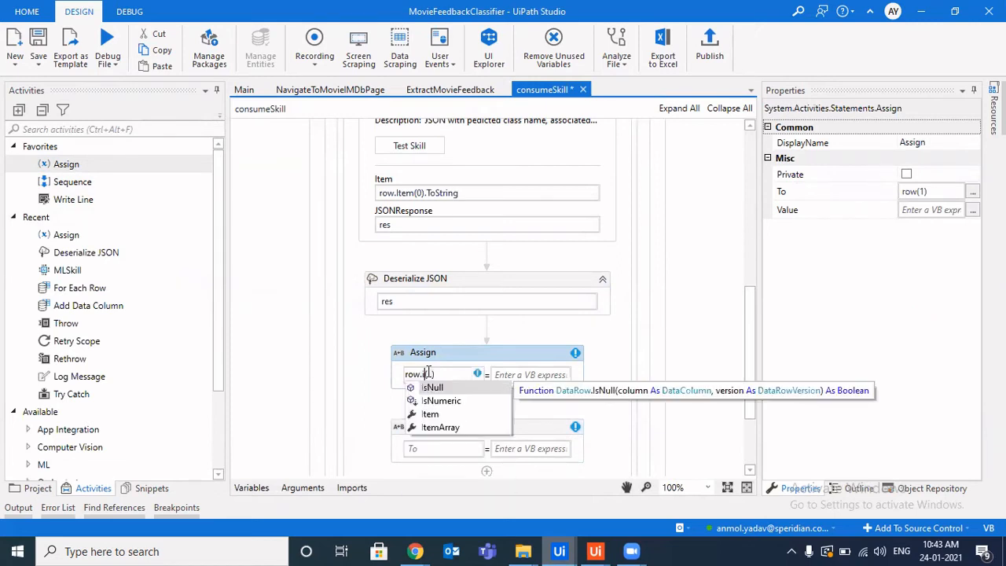
{"action": "type", "text": "t"}
{"action": "key", "text": "Tab"}
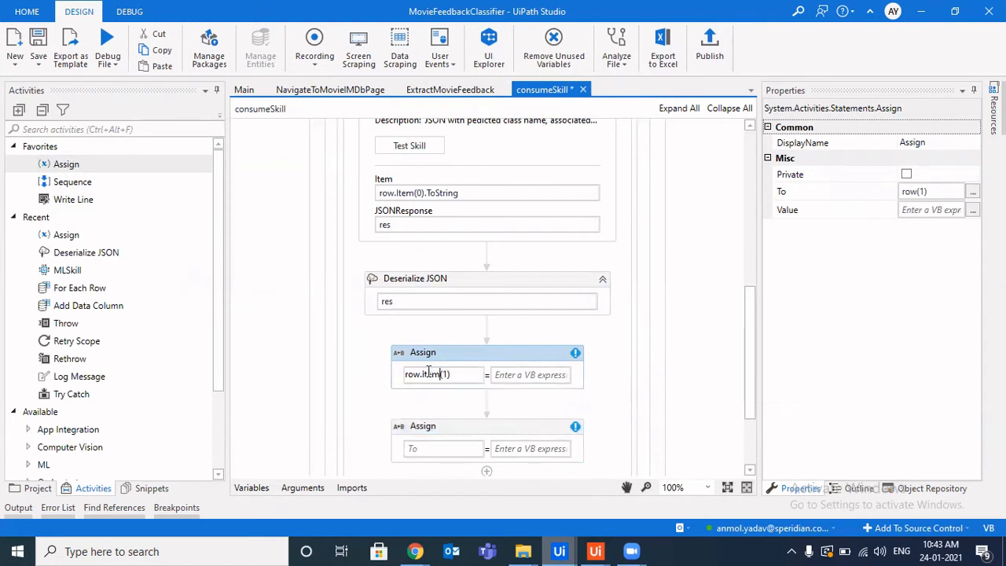
{"action": "left_click", "coordinate": [528, 376]}
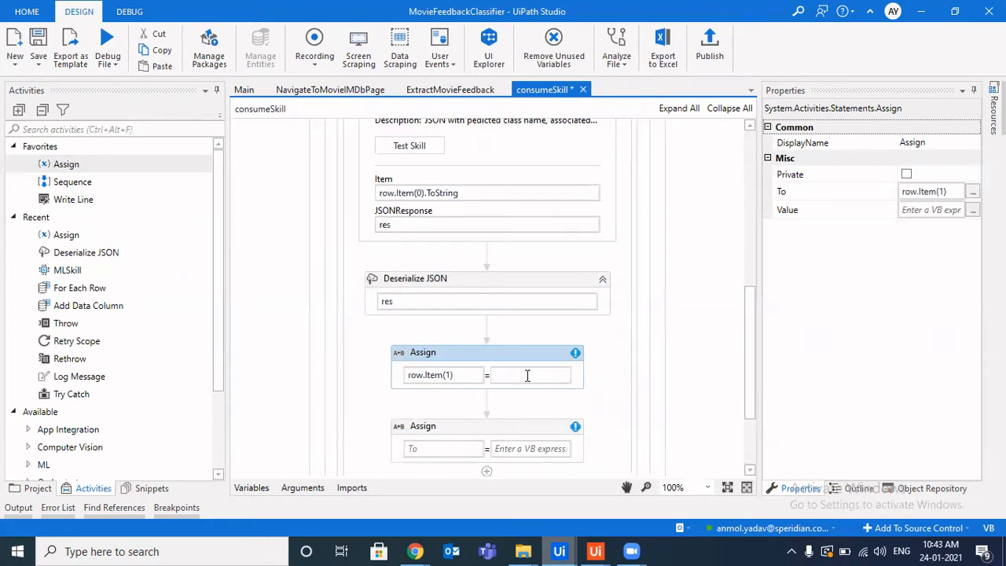
{"action": "key", "text": "super"}
{"action": "type", "text": "note"}
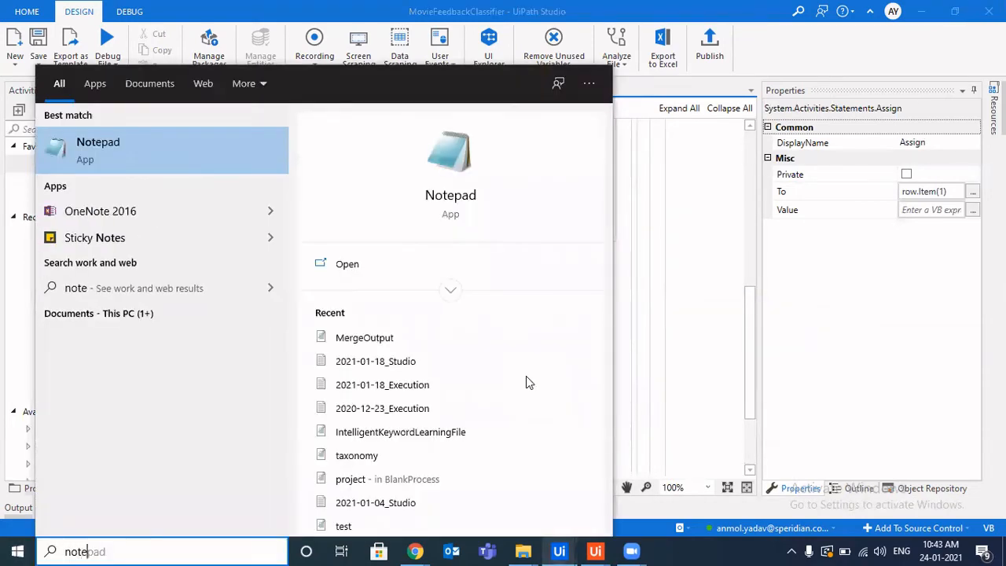
{"action": "key", "text": "Return"}
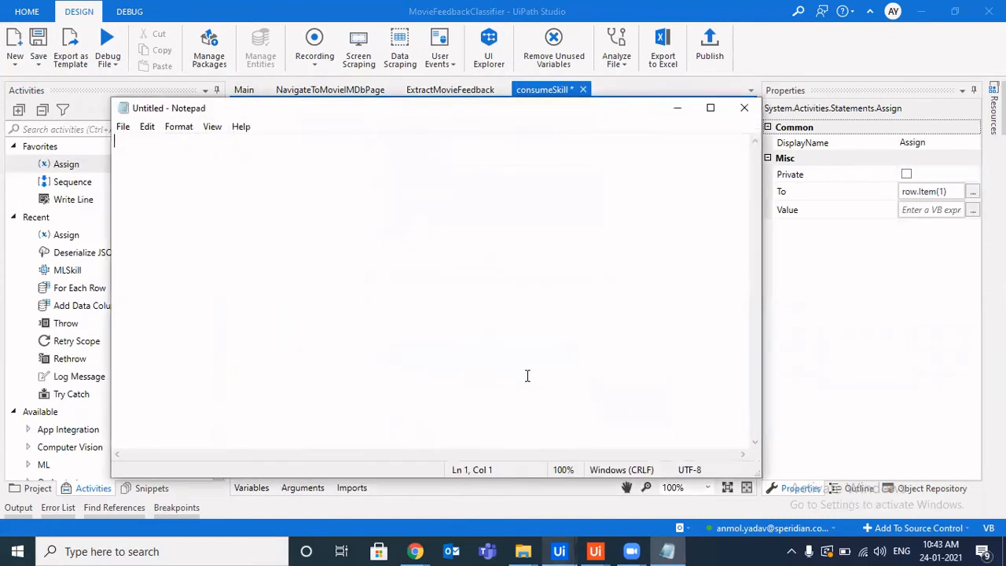
{"action": "type", "text": "Feed"}
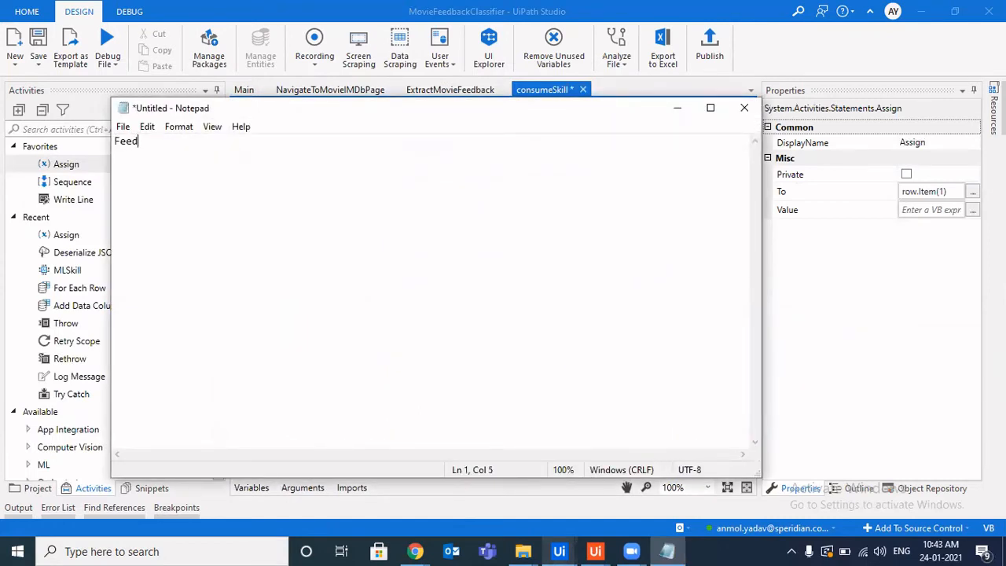
Open a blank, maximized Excel workbook and close the untitled Notepad note without saving it.
{"action": "key", "text": "super"}
{"action": "type", "text": "exce"}
{"action": "key", "text": "Return"}
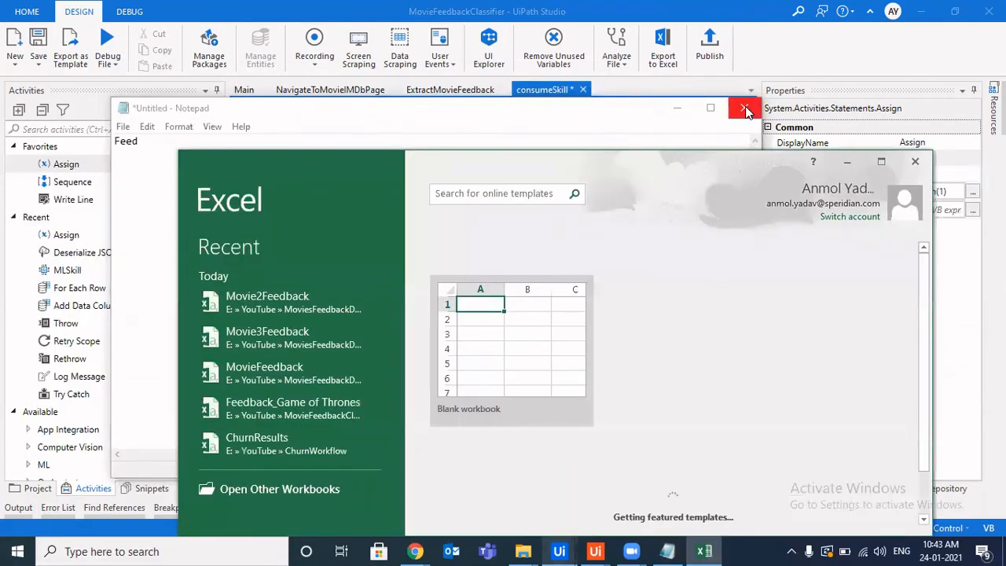
{"action": "left_click", "coordinate": [744, 108]}
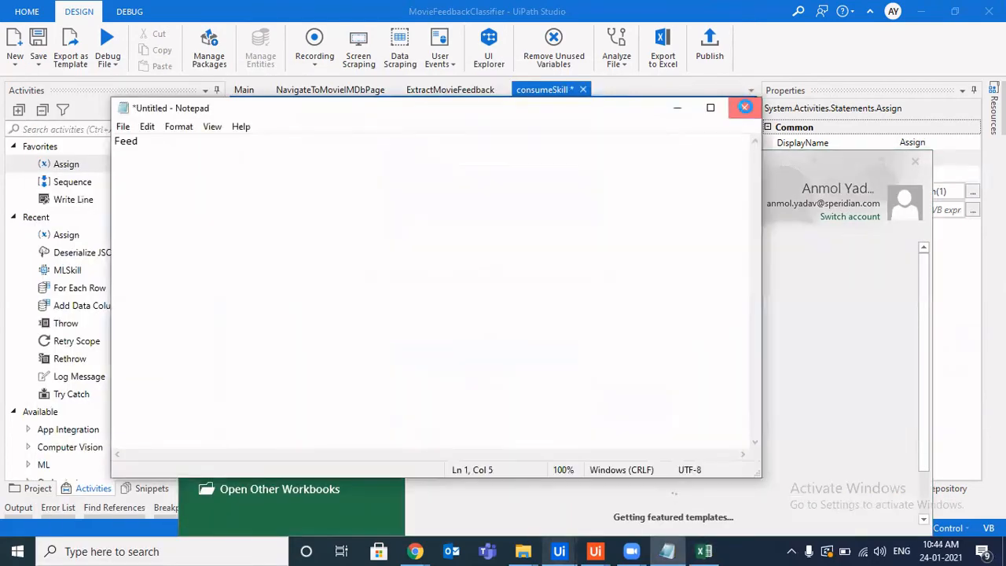
{"action": "left_click", "coordinate": [744, 107]}
{"action": "left_click", "coordinate": [548, 279]}
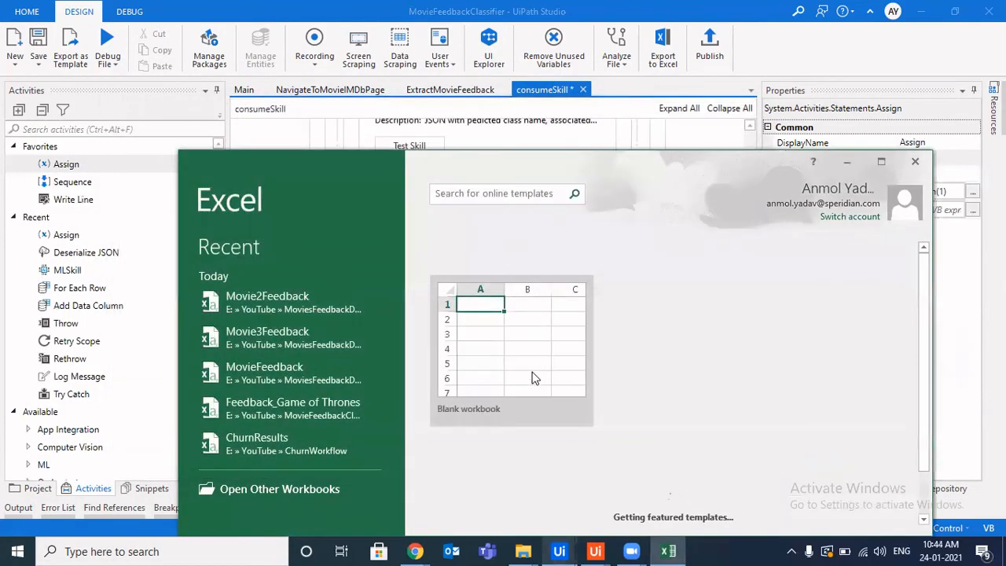
{"action": "left_click", "coordinate": [532, 378]}
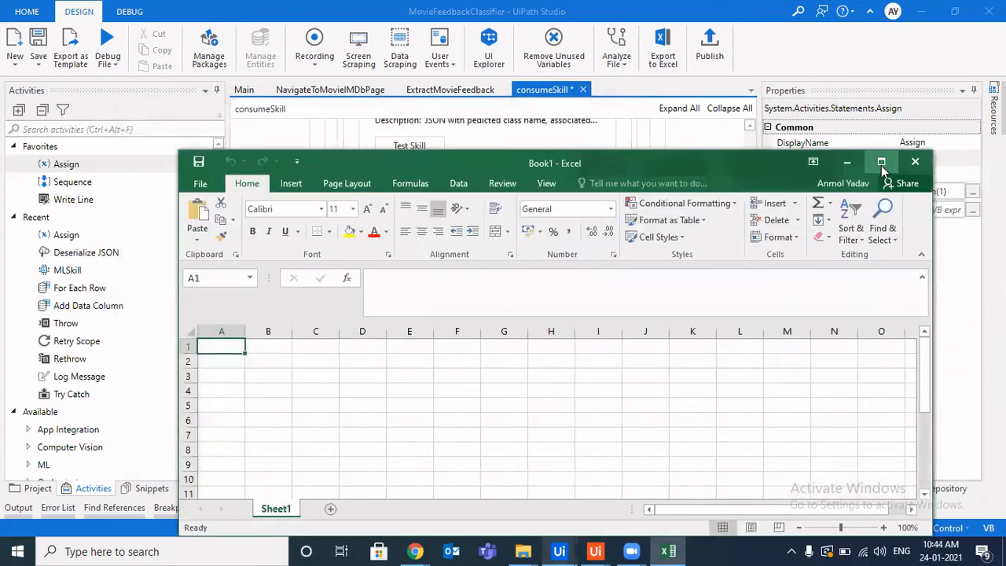
{"action": "left_click", "coordinate": [881, 163]}
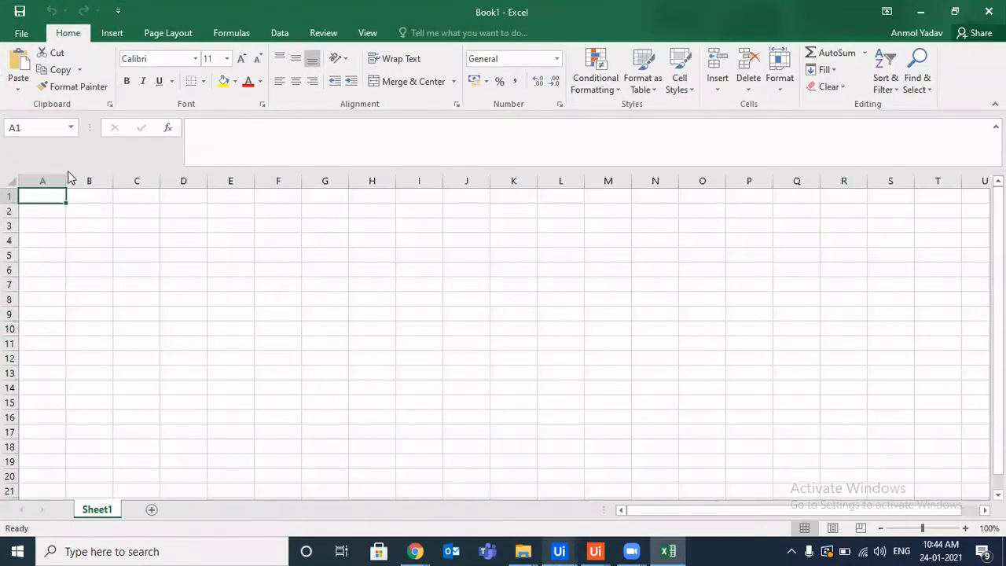
Widen columns A to C, then enter the header Feedback in A1 and the sample text "I love this movie" in A2.
{"action": "left_click_drag", "start_coordinate": [66, 180], "coordinate": [555, 183]}
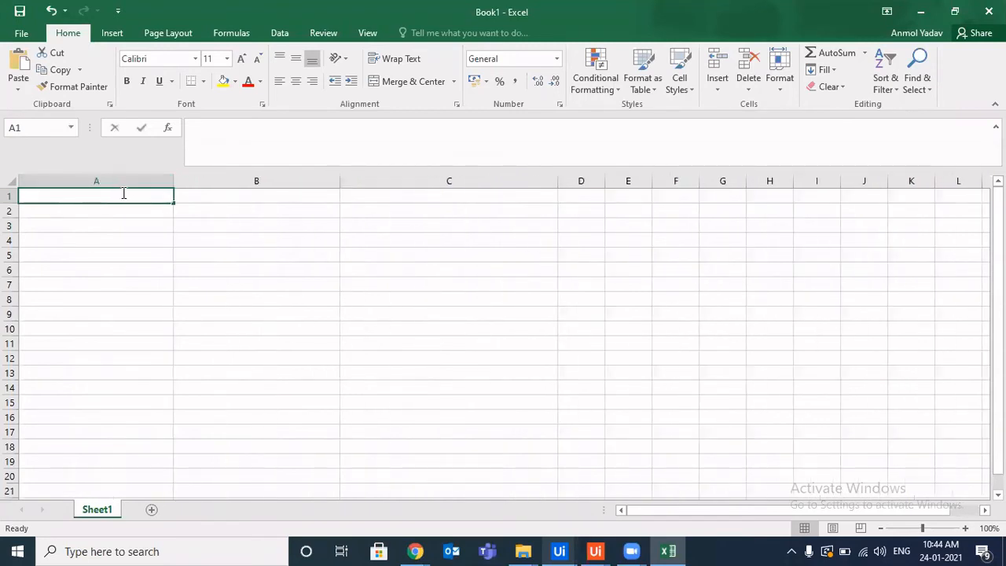
{"action": "type", "text": "D"}
{"action": "key", "text": "BackSpace"}
{"action": "type", "text": "Fee"}
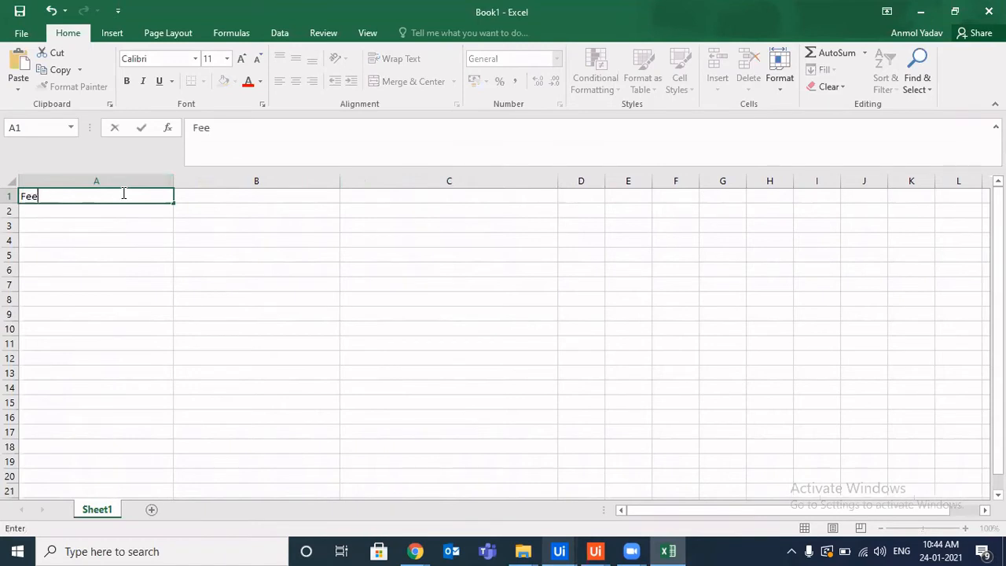
{"action": "type", "text": "dback"}
{"action": "key", "text": "Tab"}
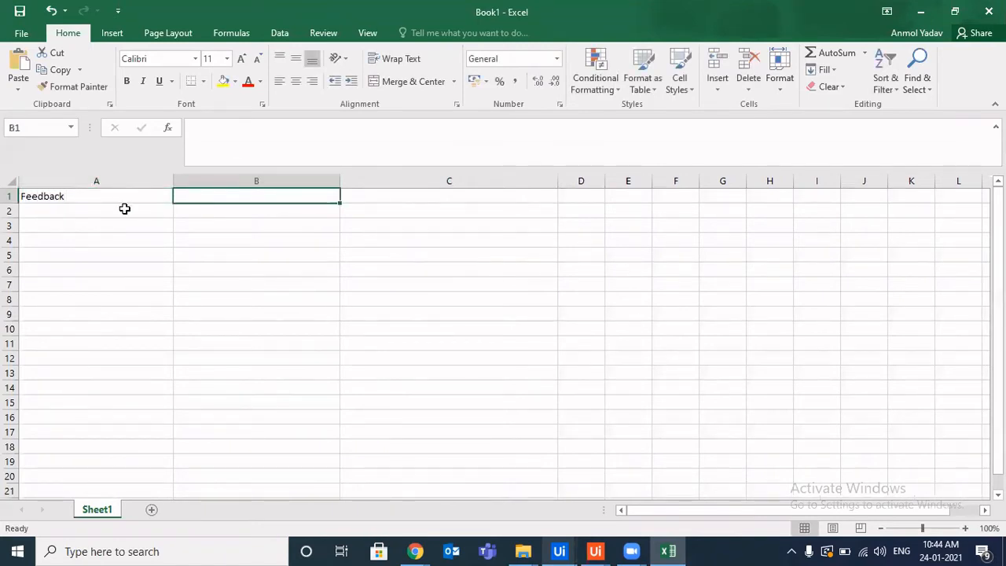
{"action": "left_click", "coordinate": [125, 208]}
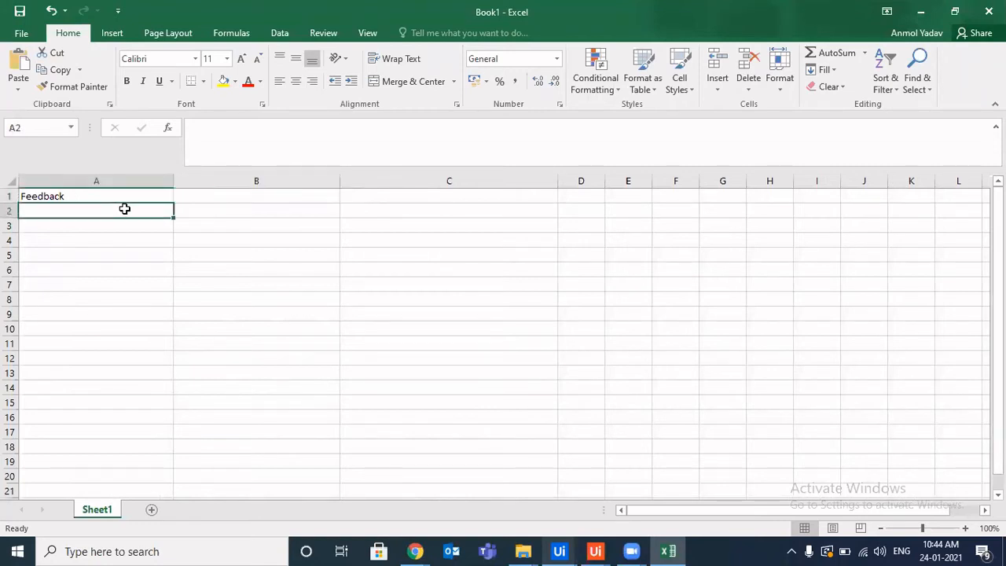
{"action": "type", "text": "I lov"}
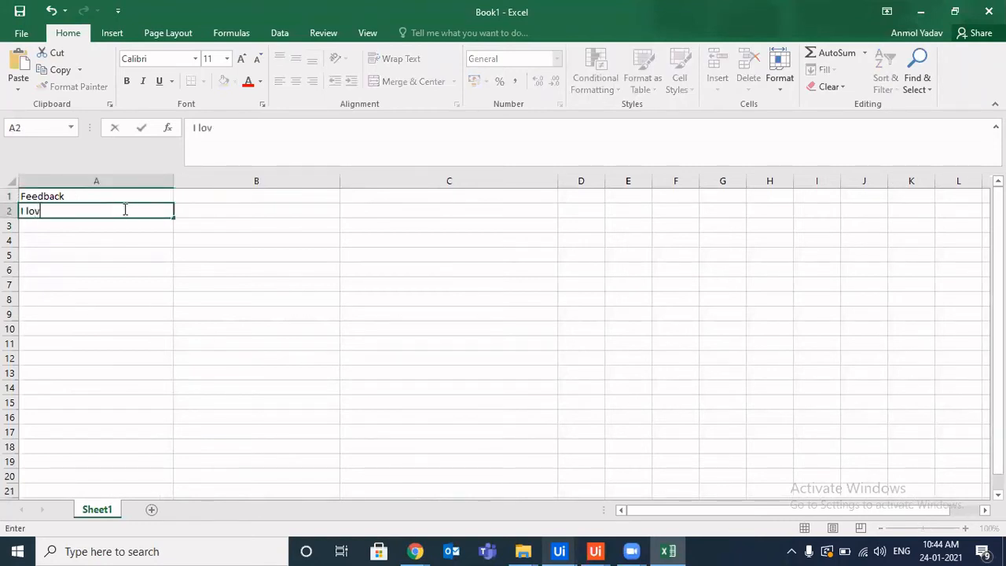
{"action": "type", "text": "e this movie"}
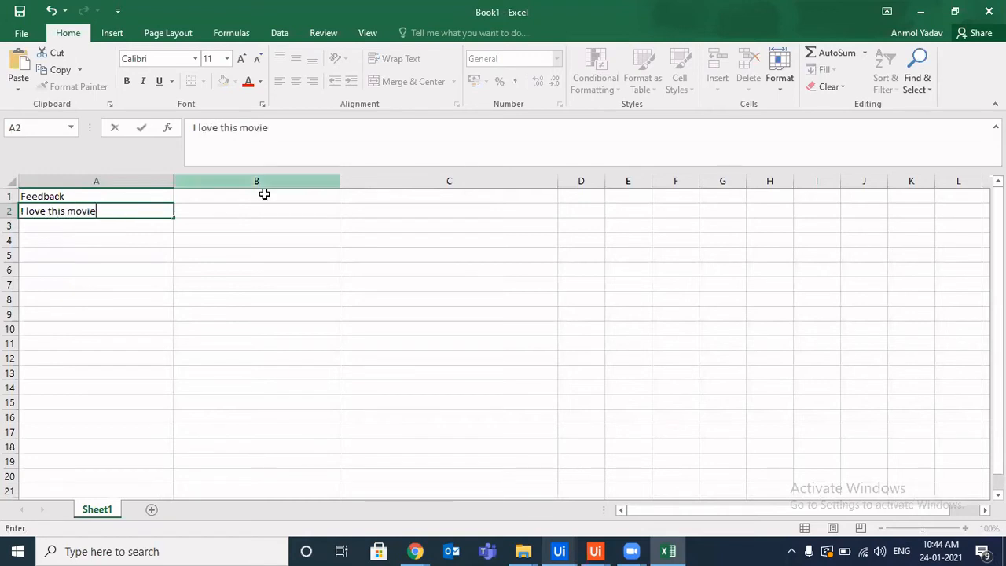
Enter the headers "Claasify" in B1 and "Accuracy %" in C1.
{"action": "left_click", "coordinate": [279, 196]}
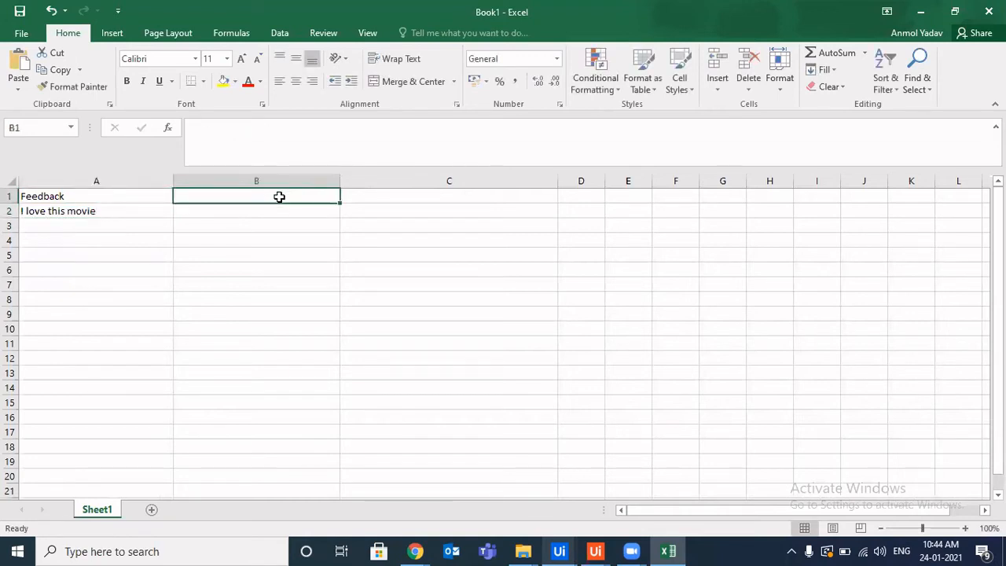
{"action": "type", "text": "Cl"}
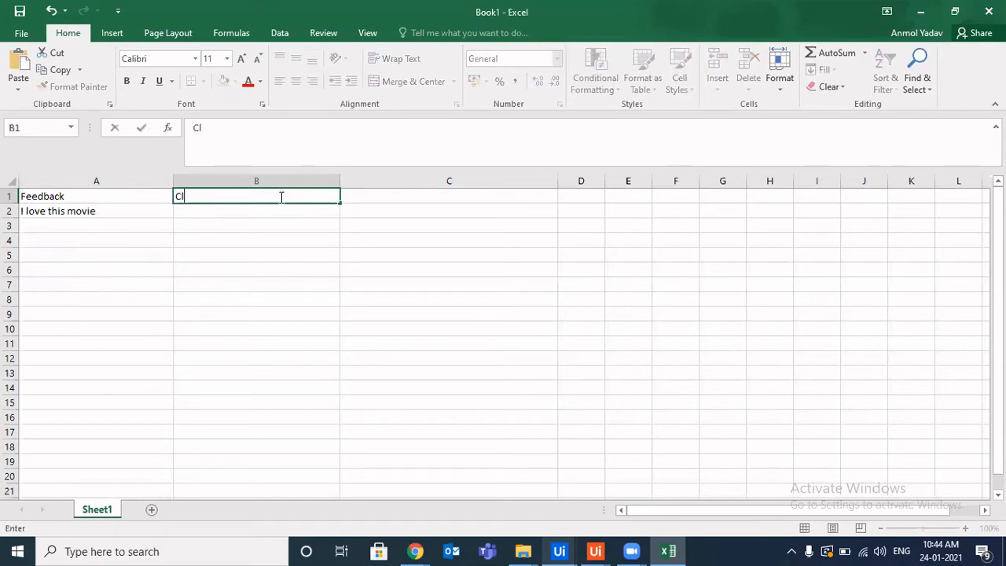
{"action": "type", "text": "aasift"}
{"action": "key", "text": "Tab"}
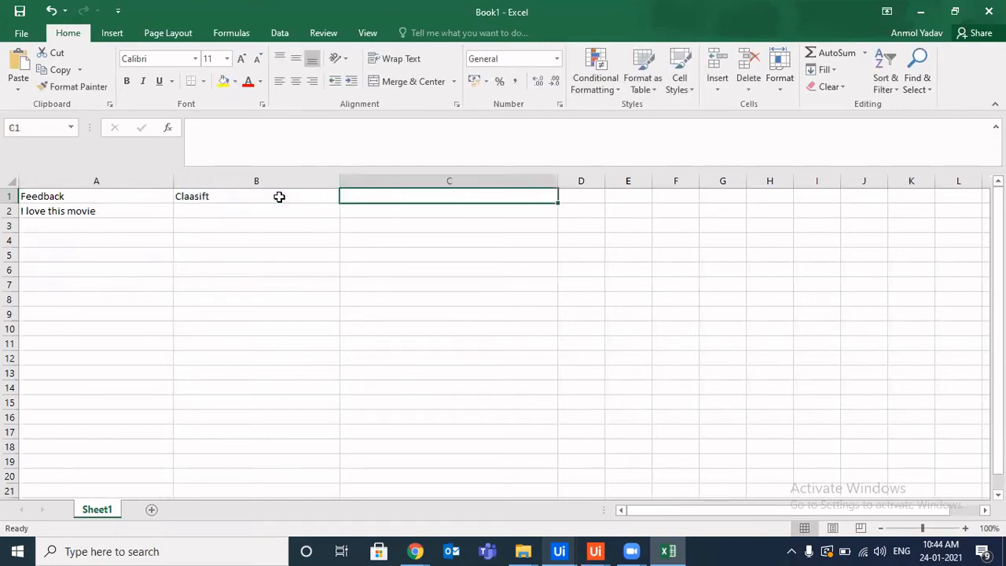
{"action": "type", "text": "Accuracy"}
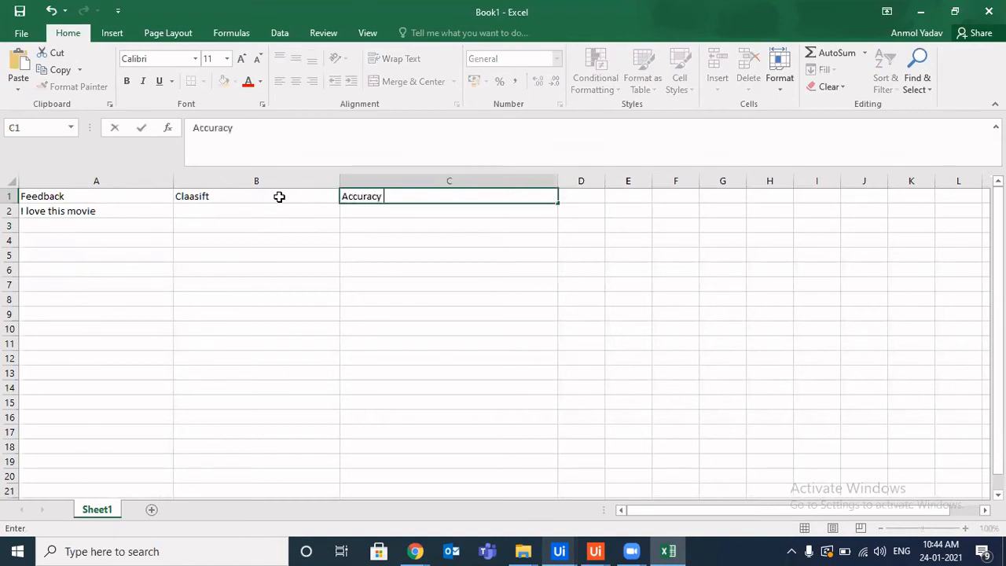
{"action": "type", "text": " %"}
{"action": "left_click", "coordinate": [240, 202]}
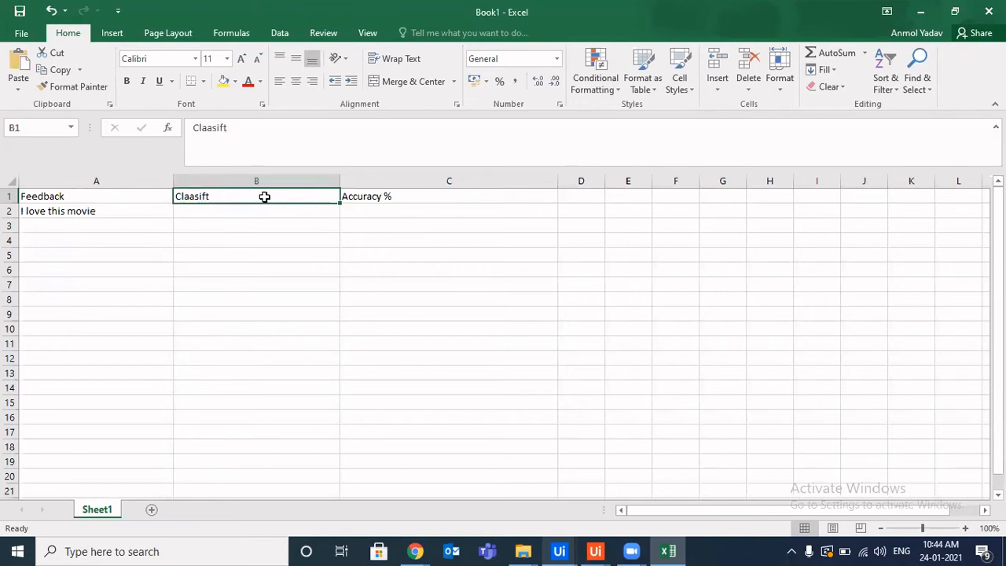
{"action": "double_click", "coordinate": [267, 197]}
{"action": "key", "text": "BackSpace"}
{"action": "type", "text": "y"}
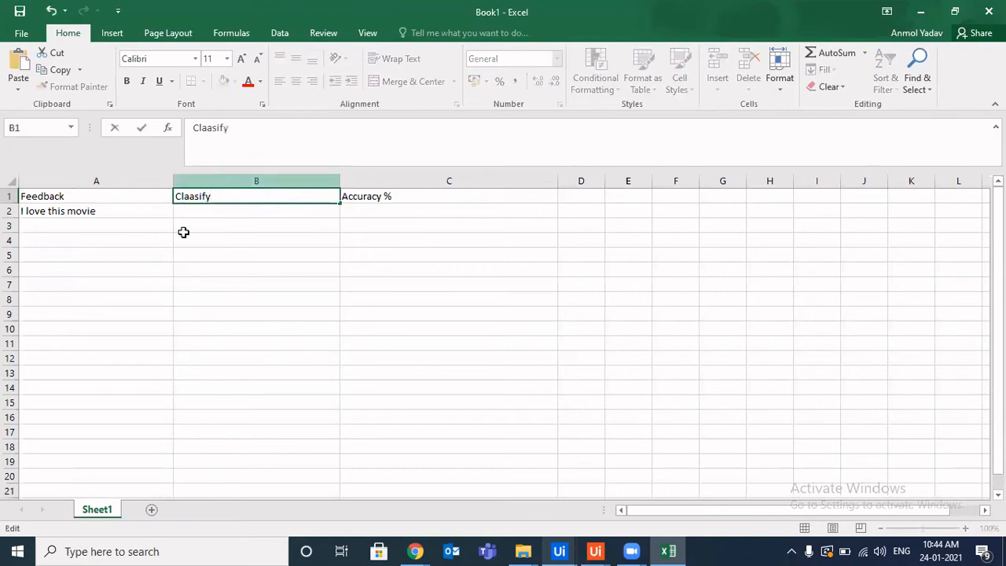
{"action": "left_click", "coordinate": [152, 209]}
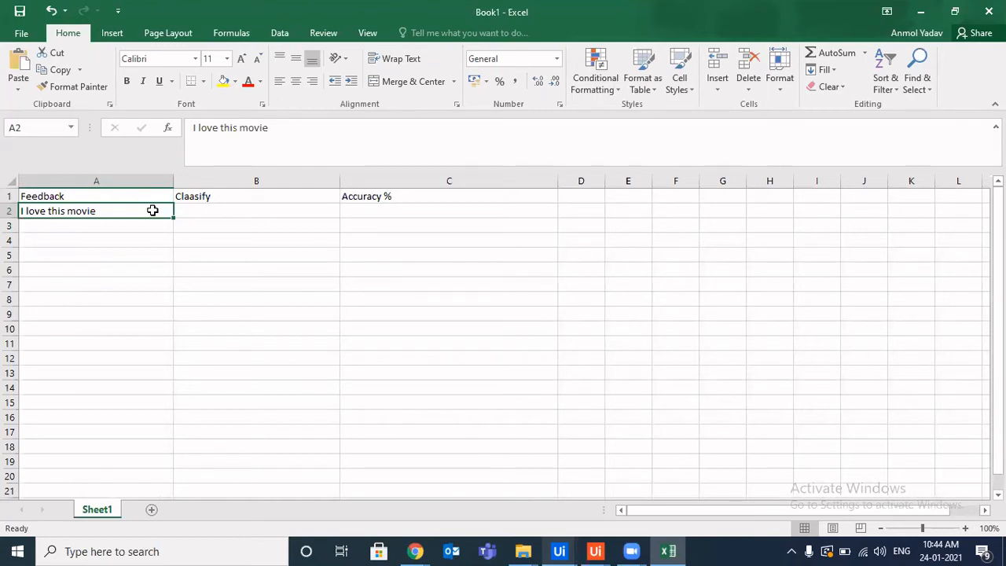
{"action": "left_click", "coordinate": [312, 208]}
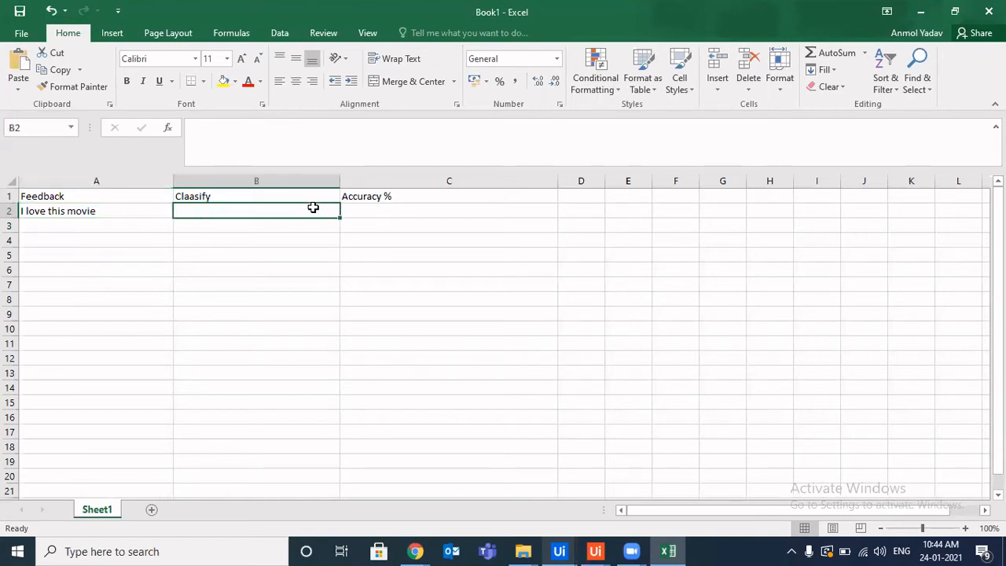
{"action": "left_click", "coordinate": [427, 213]}
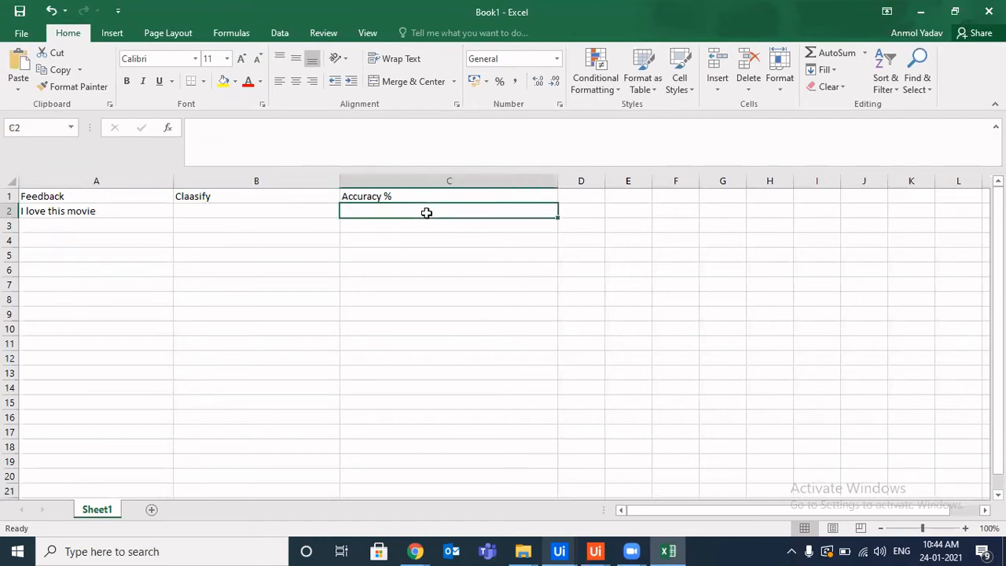
{"action": "left_click", "coordinate": [307, 210]}
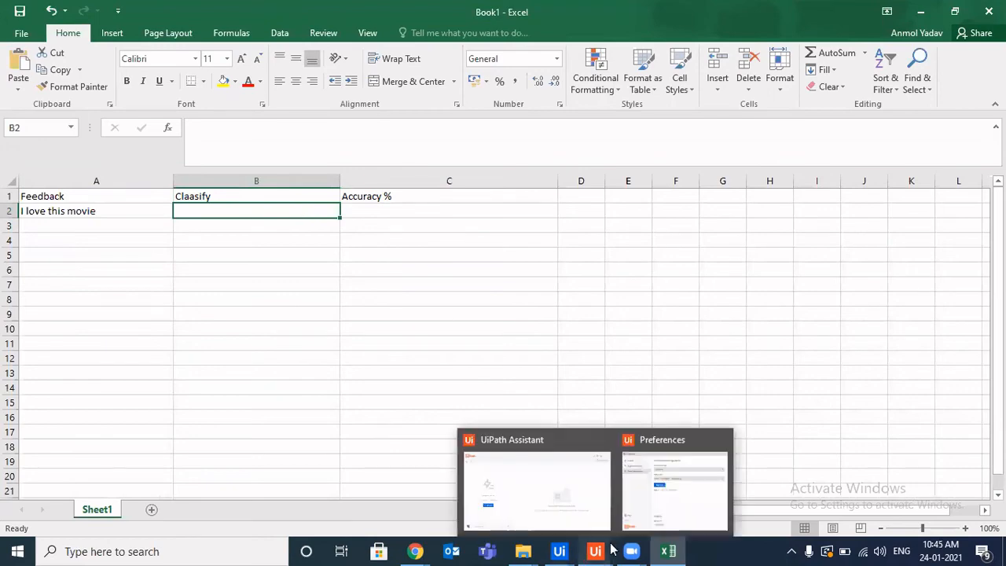
Switch to the MovieFeedbackClassifier project in UiPath Studio and set the first Assign's value to jObj("").
{"action": "mouse_move", "coordinate": [559, 551]}
{"action": "left_click", "coordinate": [542, 483]}
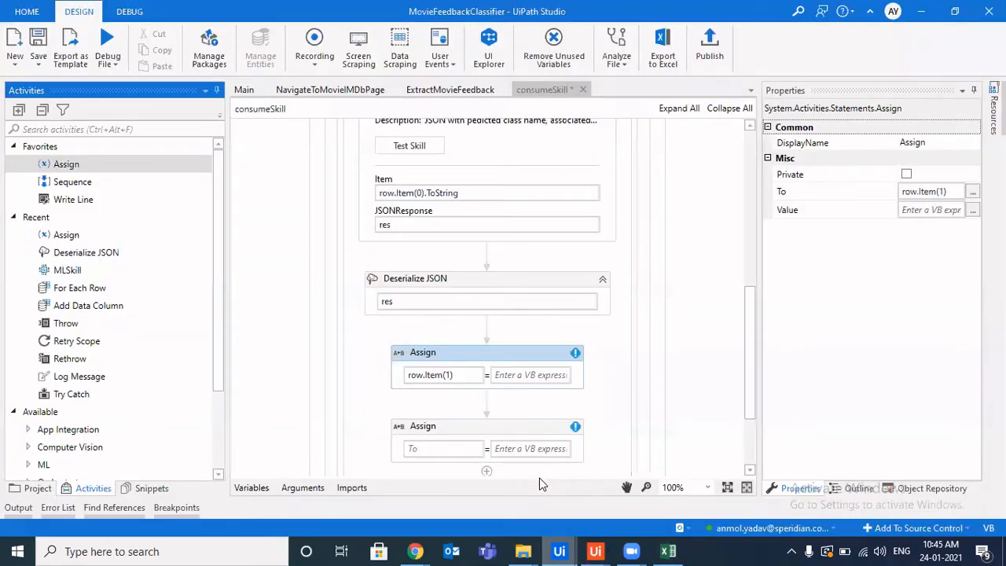
{"action": "left_click", "coordinate": [534, 375]}
{"action": "type", "text": "jo"}
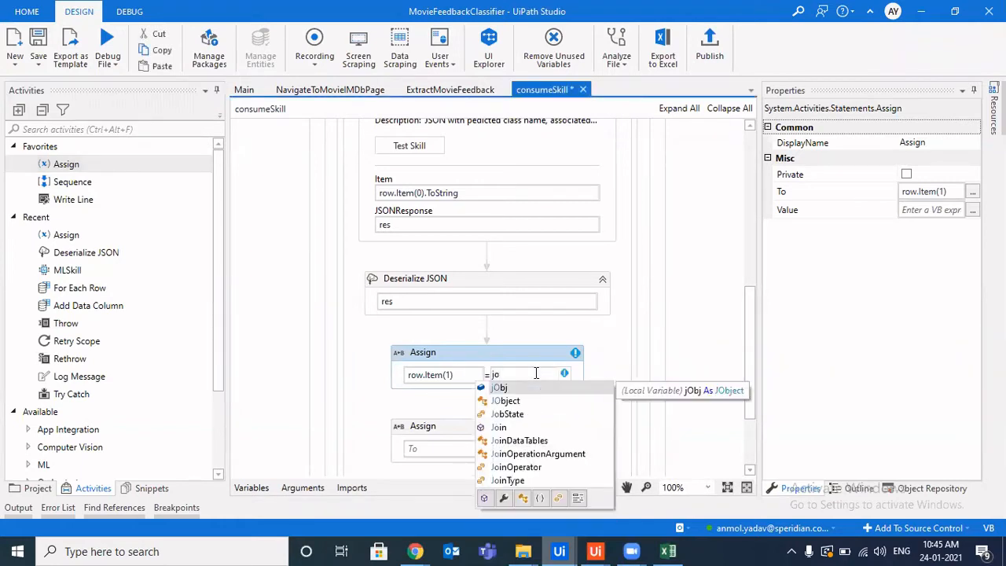
{"action": "key", "text": "Tab"}
{"action": "type", "text": "(\"\")"}
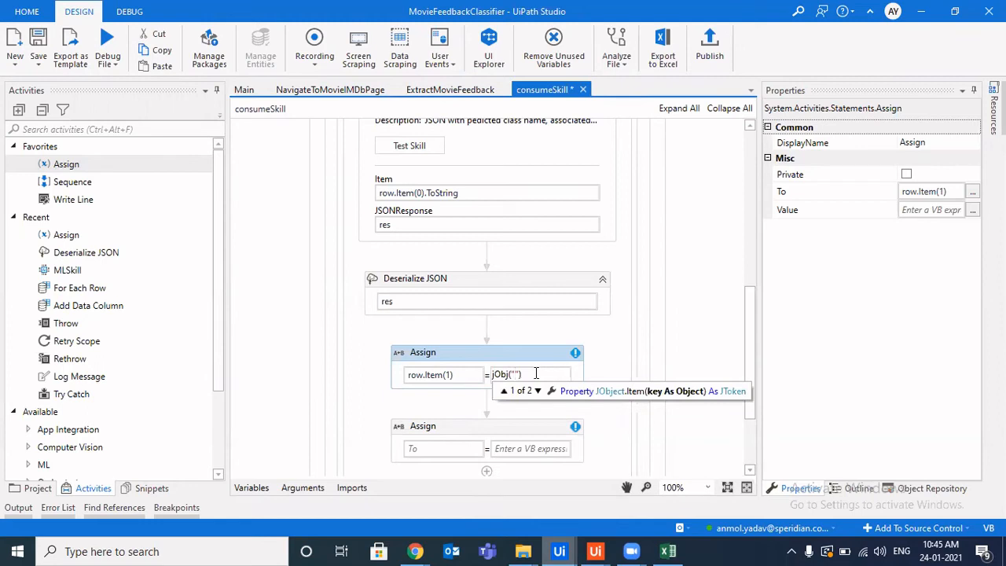
Switch to Chrome and examine the output JSON key names in the English Text Classification documentation's Output Description.
{"action": "mouse_move", "coordinate": [417, 550]}
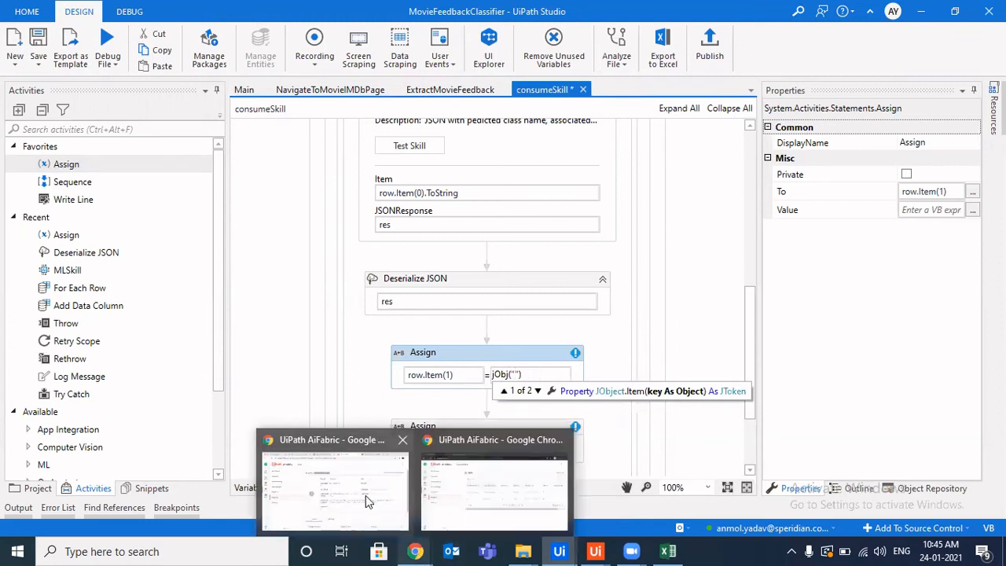
{"action": "left_click", "coordinate": [488, 484]}
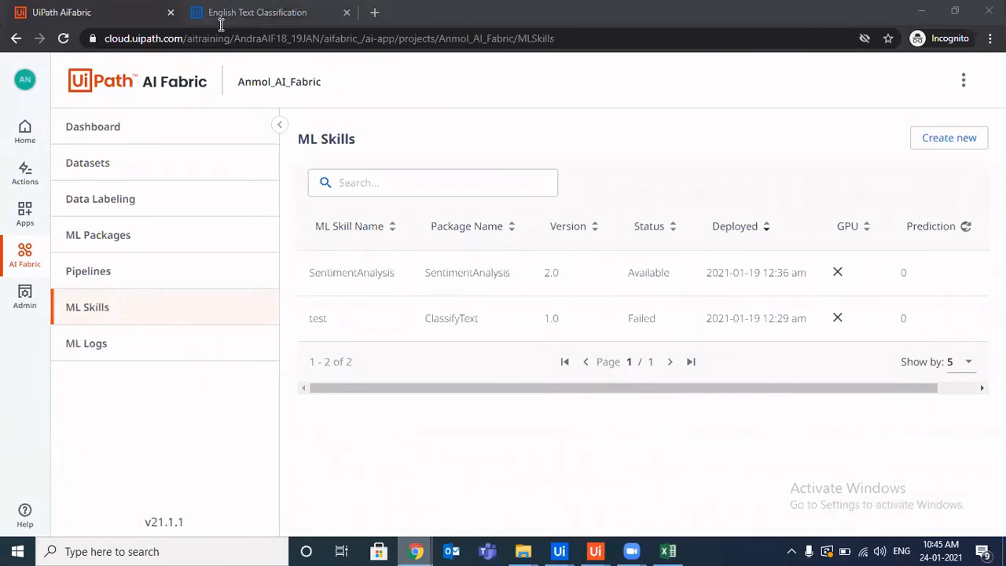
{"action": "left_click", "coordinate": [221, 16]}
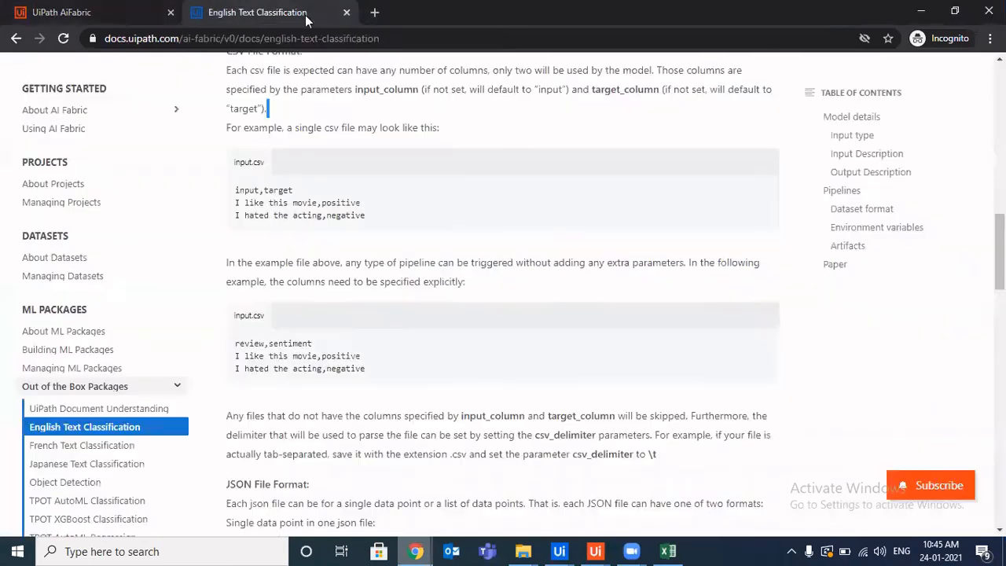
{"action": "scroll", "coordinate": [500, 353], "scroll_direction": "down", "scroll_amount": 3}
{"action": "scroll", "coordinate": [500, 354], "scroll_direction": "down", "scroll_amount": 8}
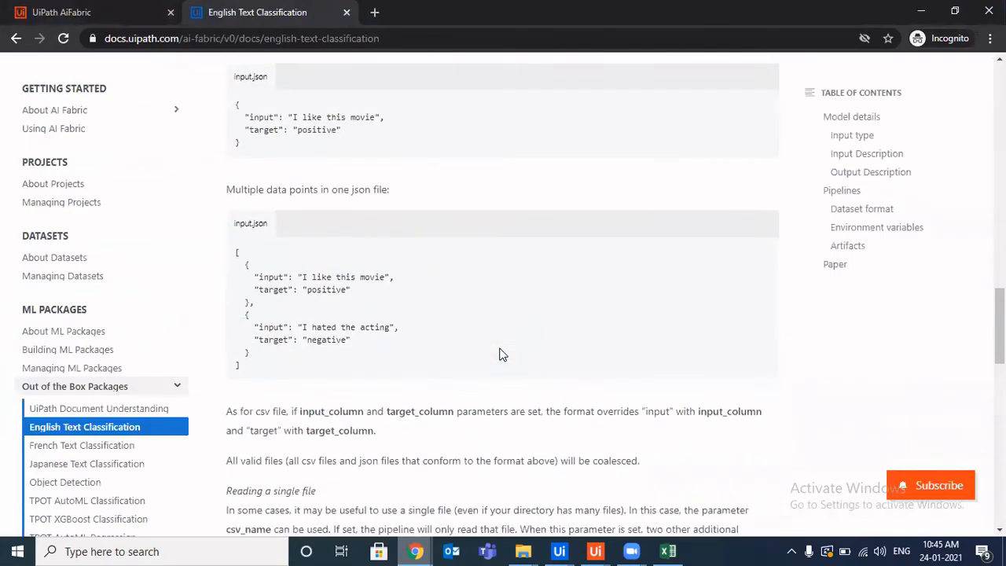
{"action": "scroll", "coordinate": [500, 349], "scroll_direction": "down", "scroll_amount": 10}
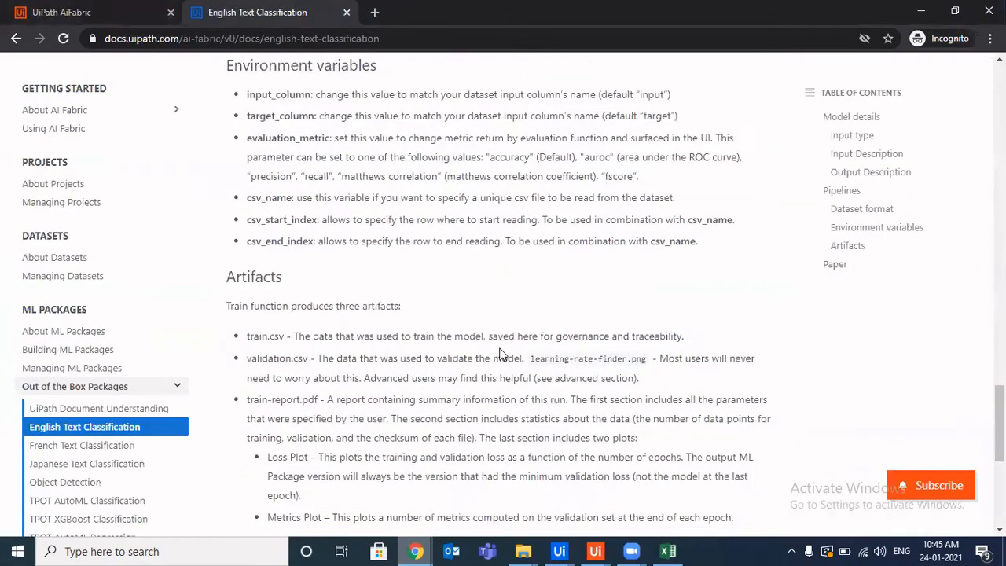
{"action": "scroll", "coordinate": [499, 354], "scroll_direction": "up", "scroll_amount": 15}
{"action": "scroll", "coordinate": [500, 354], "scroll_direction": "up", "scroll_amount": 5}
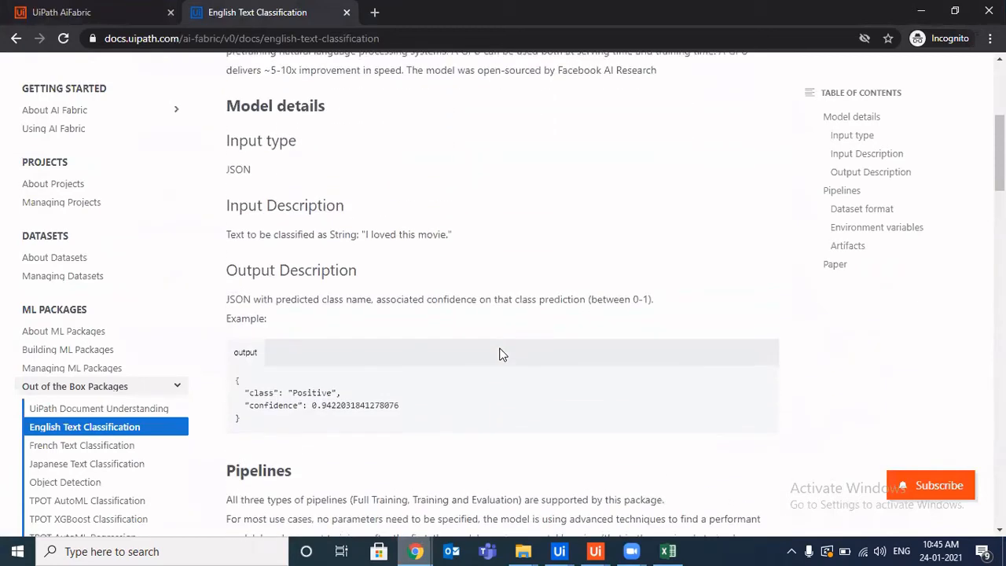
{"action": "scroll", "coordinate": [500, 353], "scroll_direction": "down", "scroll_amount": 2}
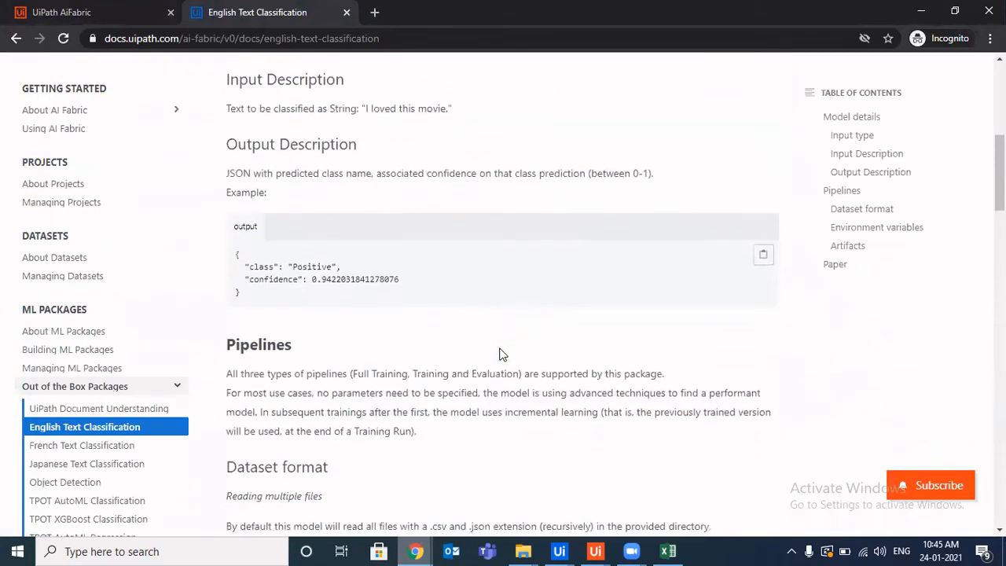
{"action": "double_click", "coordinate": [275, 283]}
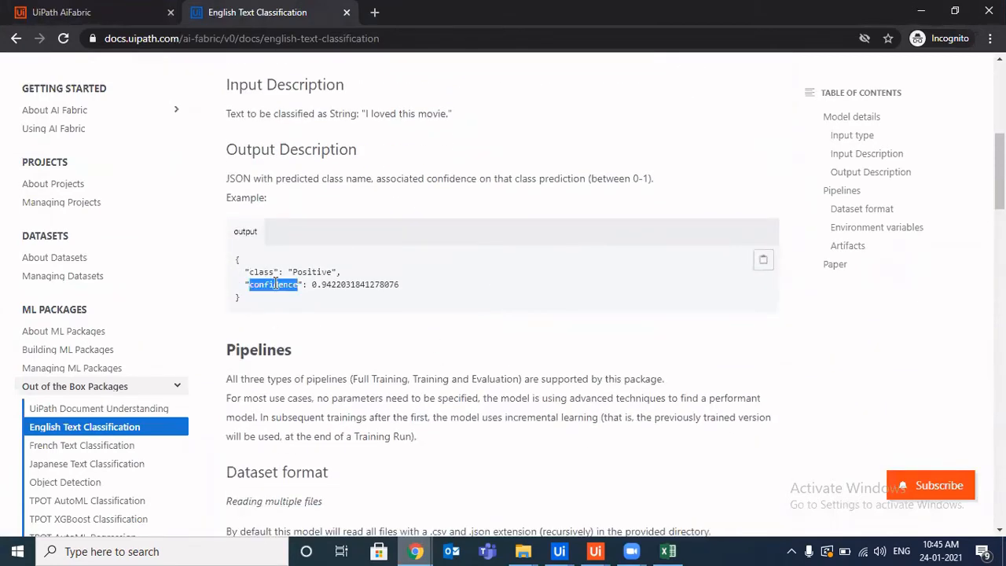
Switch back to the MovieFeedbackClassifier project in UiPath Studio and set the first Assign's value to jObj("class").ToString.
{"action": "mouse_move", "coordinate": [558, 550]}
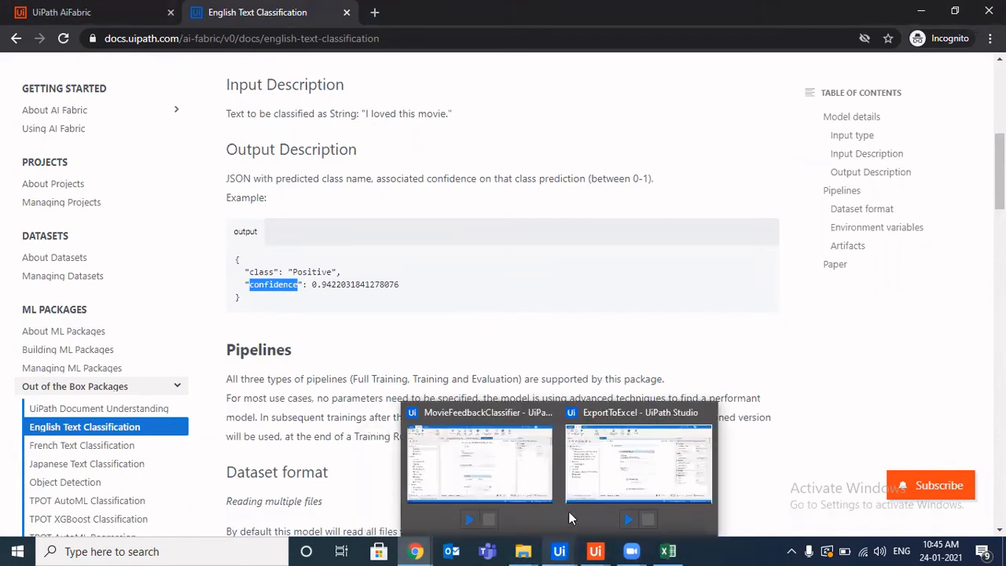
{"action": "left_click", "coordinate": [477, 452]}
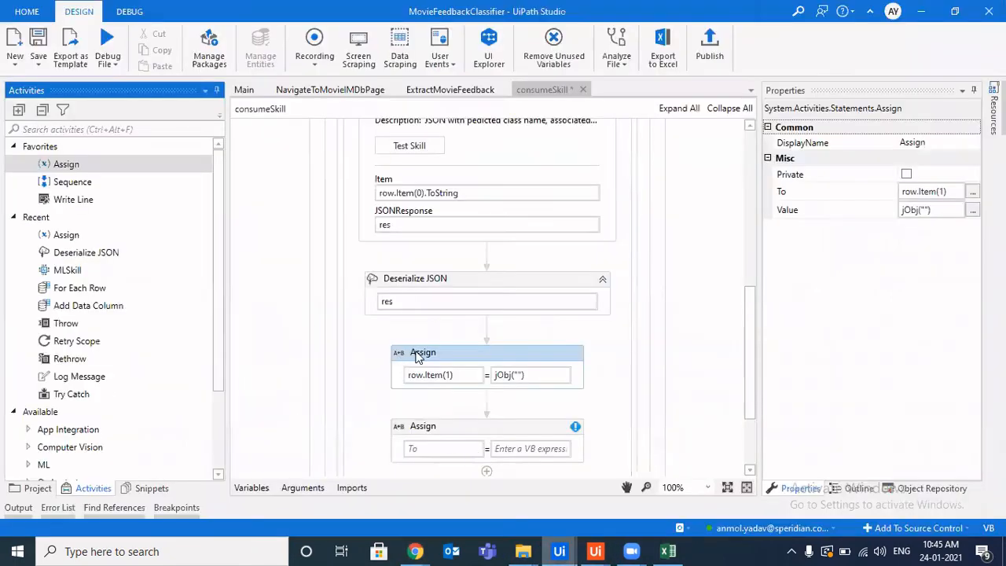
{"action": "left_click", "coordinate": [520, 376]}
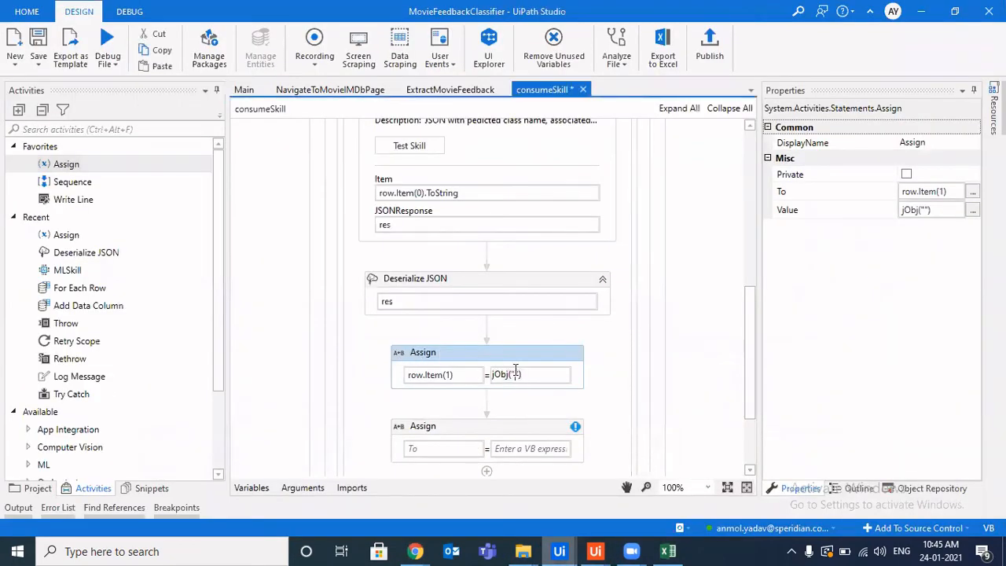
{"action": "type", "text": "class\").toS"}
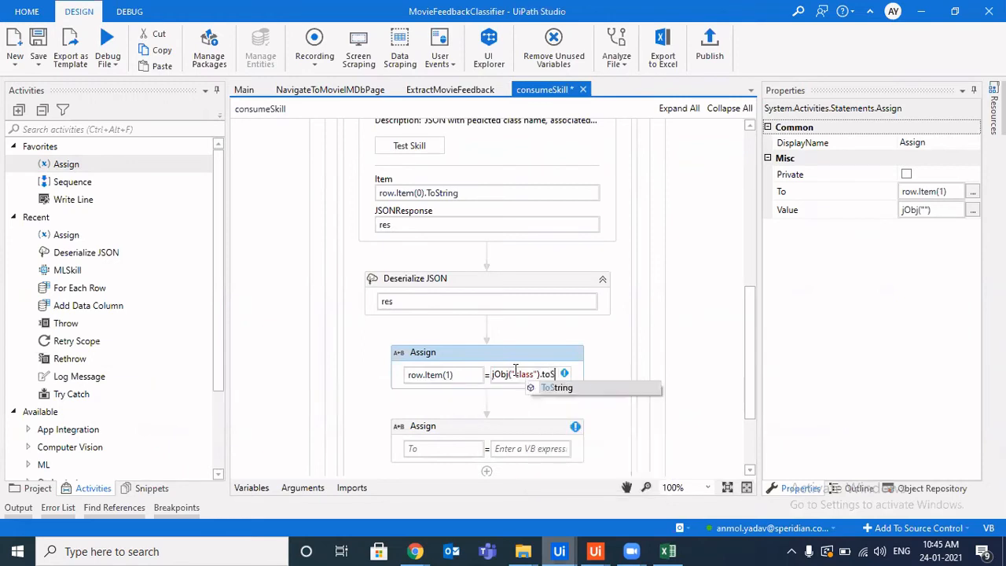
{"action": "key", "text": "Tab"}
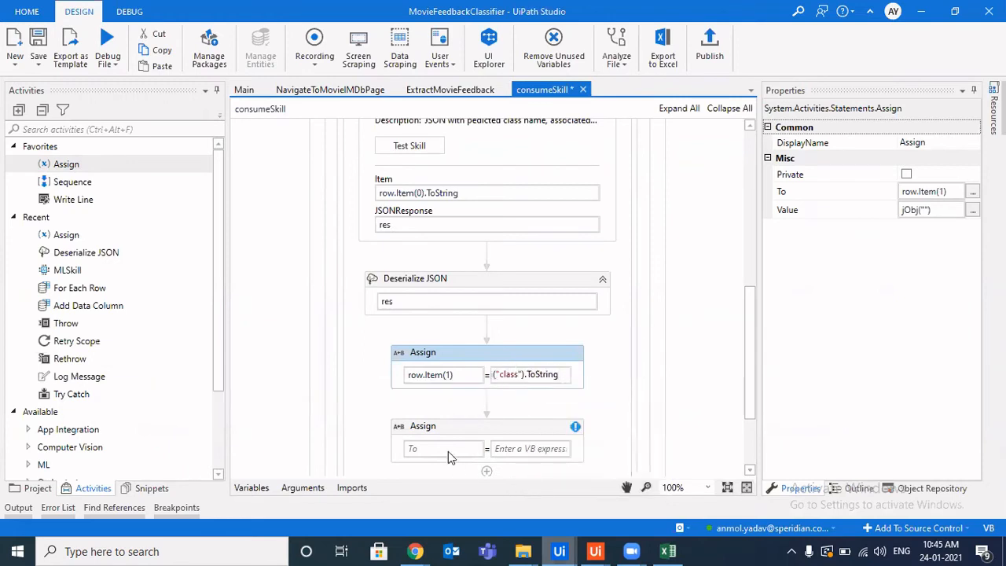
Set the second Assign to row.Item(2) = jObj("confidence").ToString and save the consumeSkill workflow.
{"action": "left_click", "coordinate": [447, 450]}
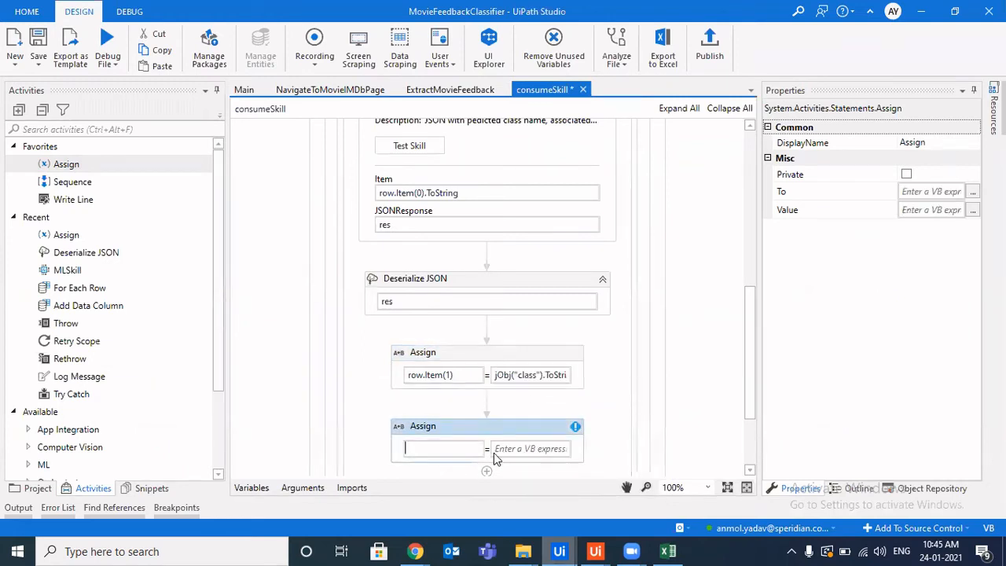
{"action": "type", "text": "row.it"}
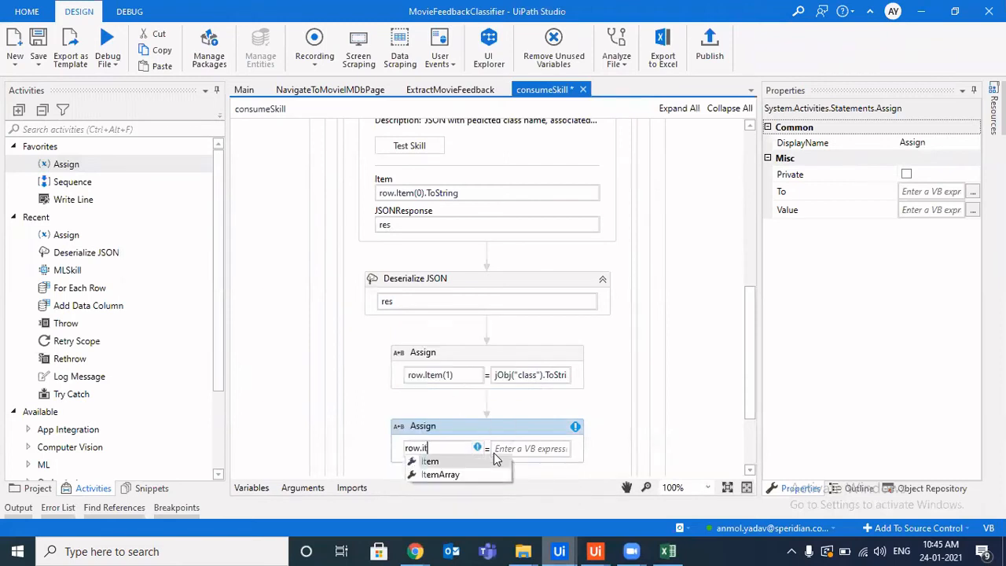
{"action": "type", "text": "em(2"}
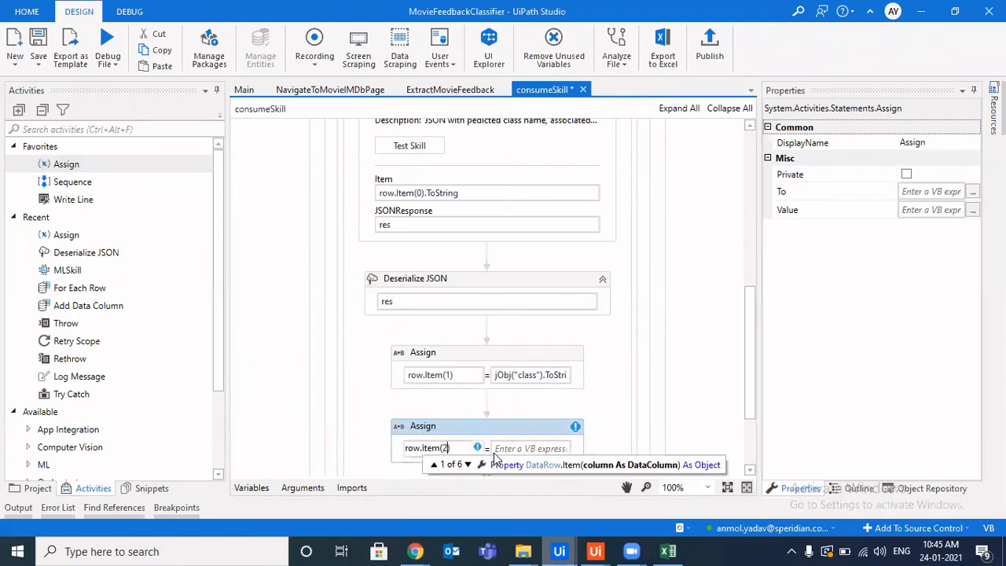
{"action": "type", "text": ")"}
{"action": "left_click", "coordinate": [493, 452]}
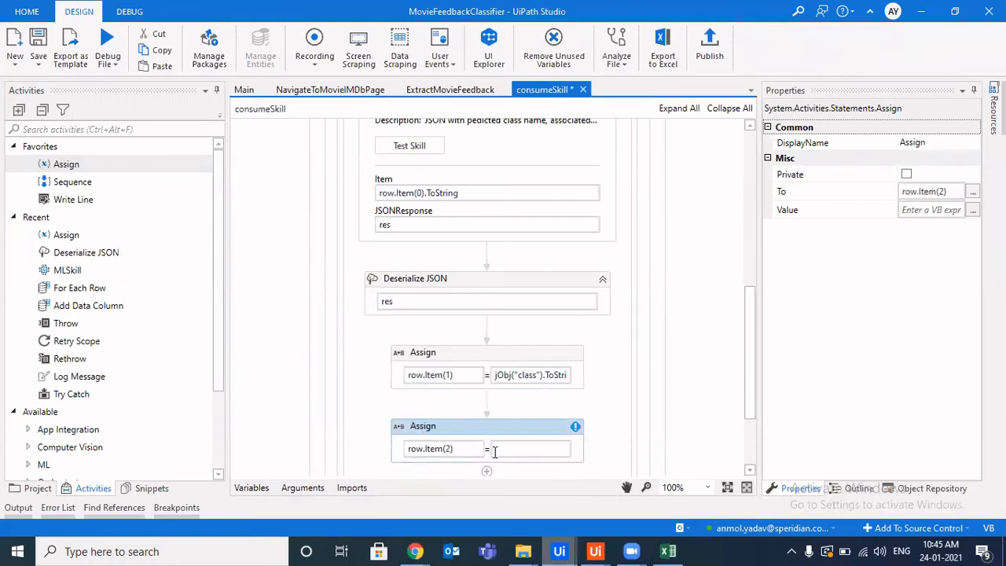
{"action": "type", "text": "jObj("}
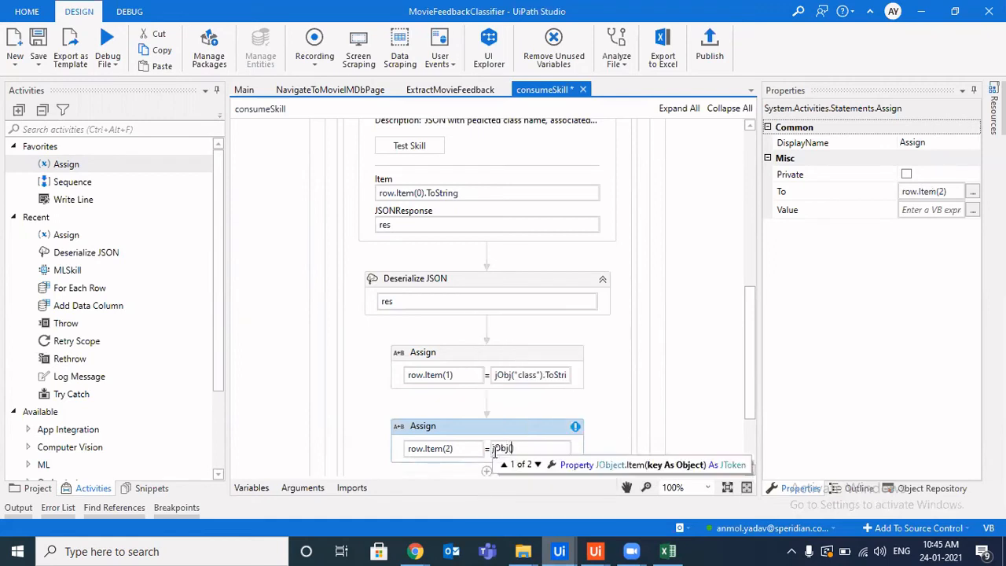
{"action": "type", "text": "\"confidence\")."}
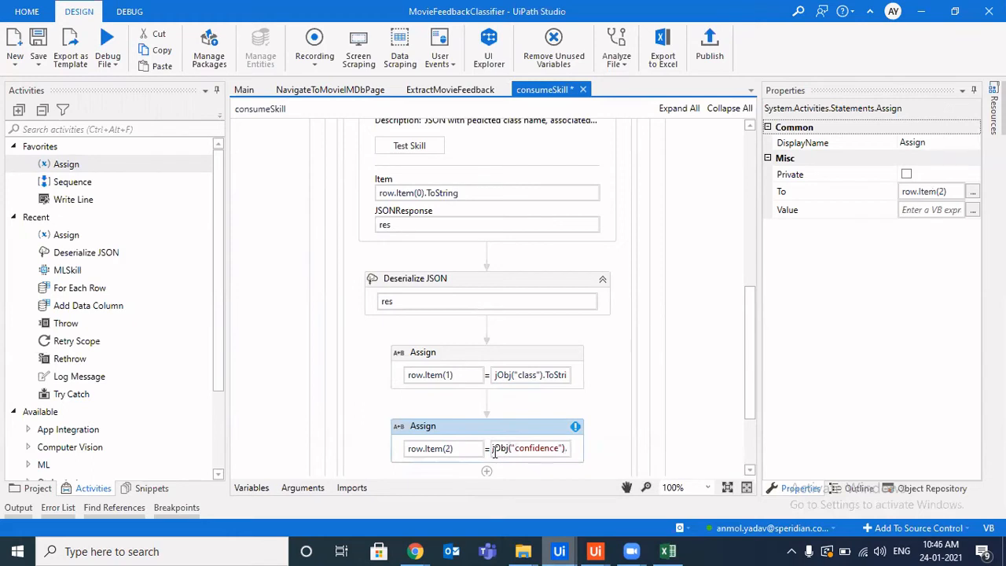
{"action": "type", "text": "ToString"}
{"action": "left_click", "coordinate": [609, 398]}
{"action": "key", "text": "ctrl+a"}
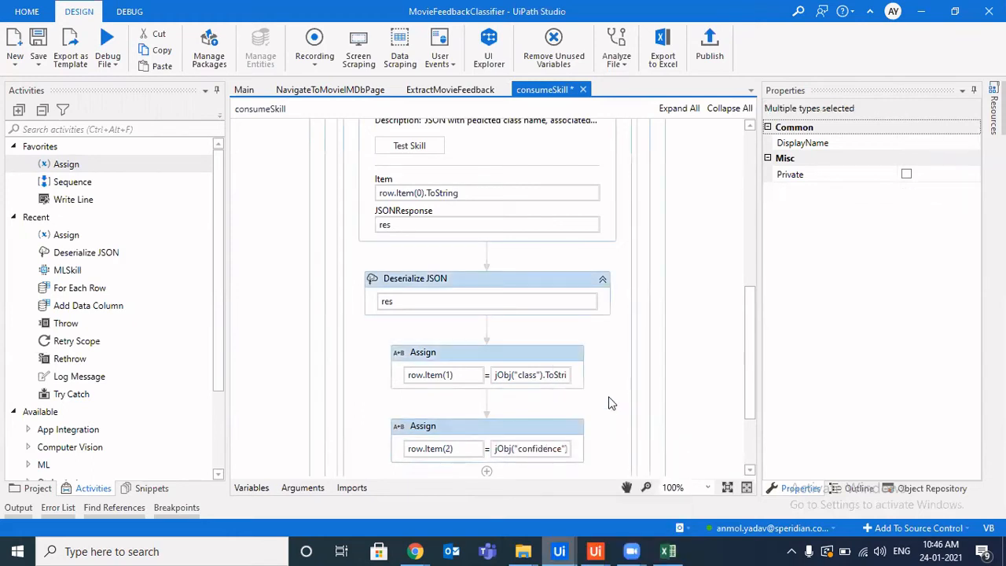
{"action": "key", "text": "ctrl+s"}
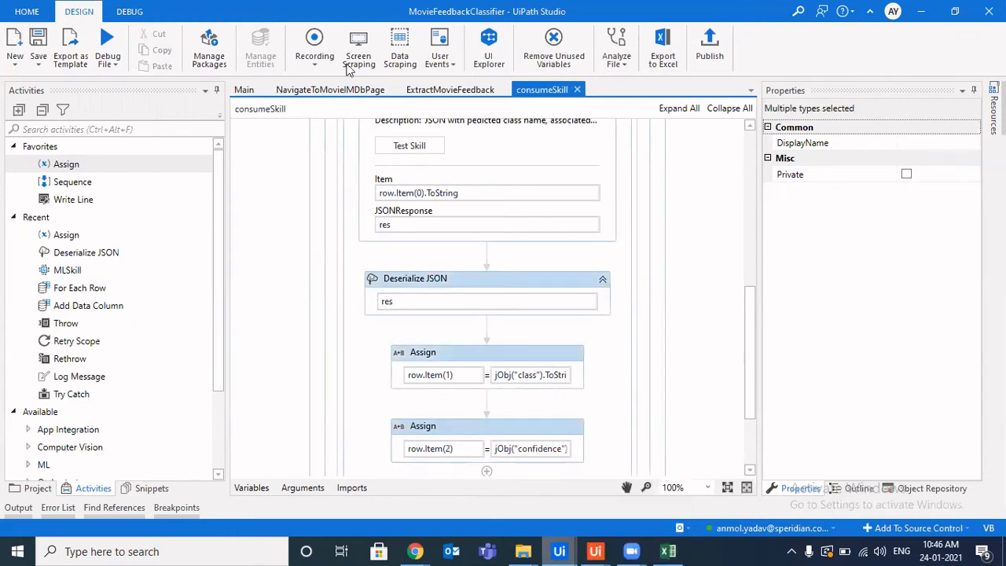
View the end of the Main workflow, from the Write CSV activity to Close Tab.
{"action": "left_click", "coordinate": [251, 91]}
{"action": "scroll", "coordinate": [484, 319], "scroll_direction": "down", "scroll_amount": 3}
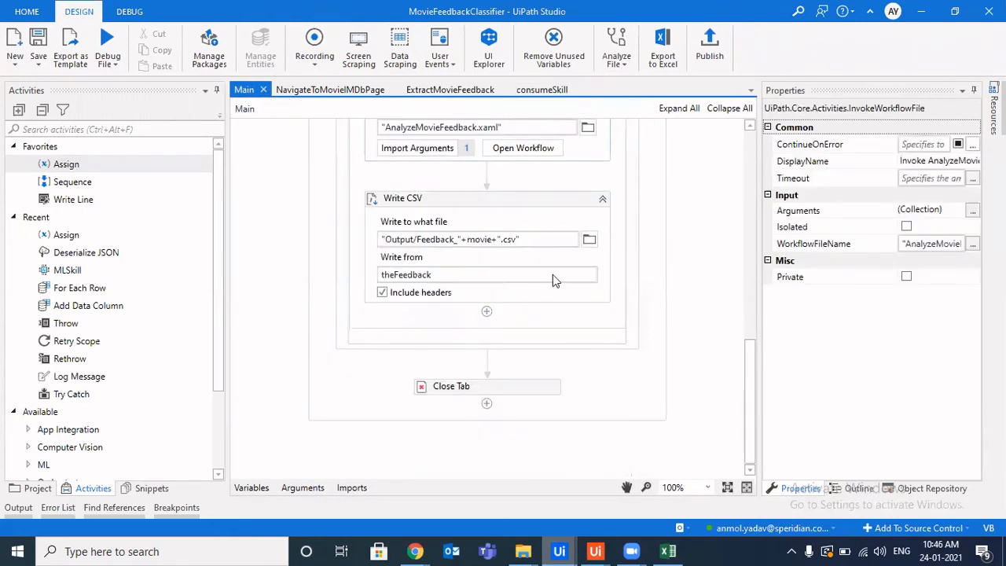
{"action": "left_click", "coordinate": [535, 393]}
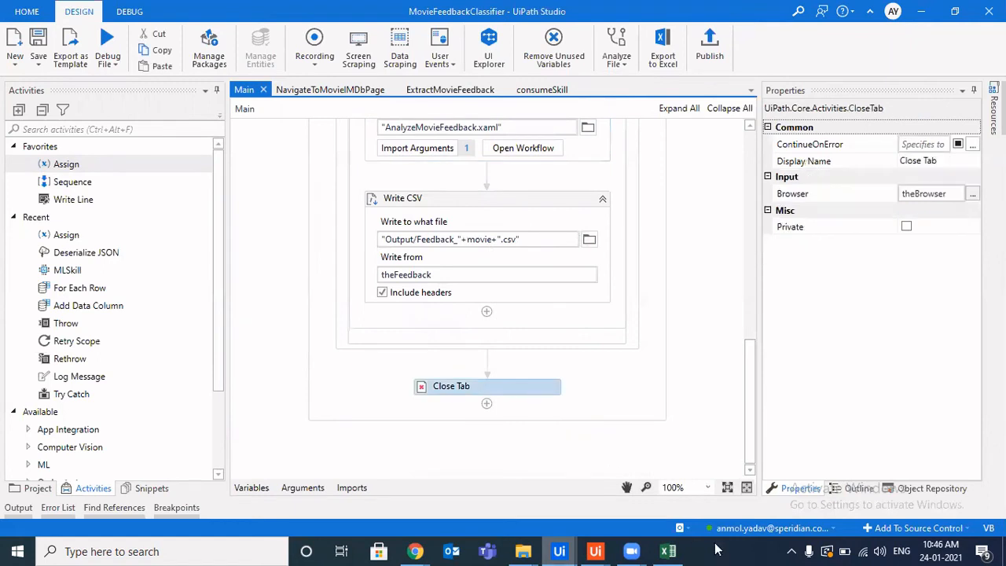
Switch to the Book1 workbook in Excel and close it without saving.
{"action": "left_click", "coordinate": [653, 534]}
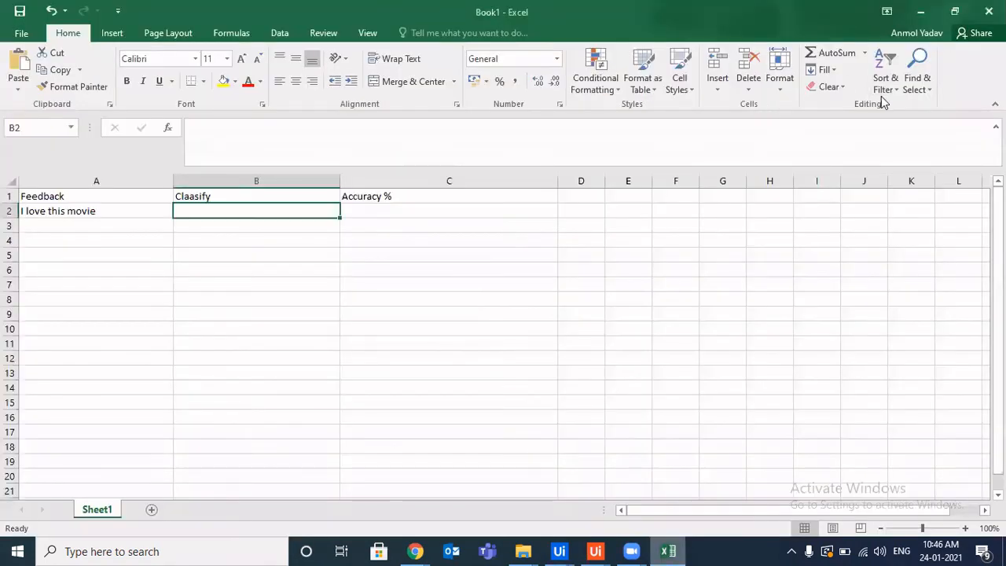
{"action": "left_click", "coordinate": [989, 11]}
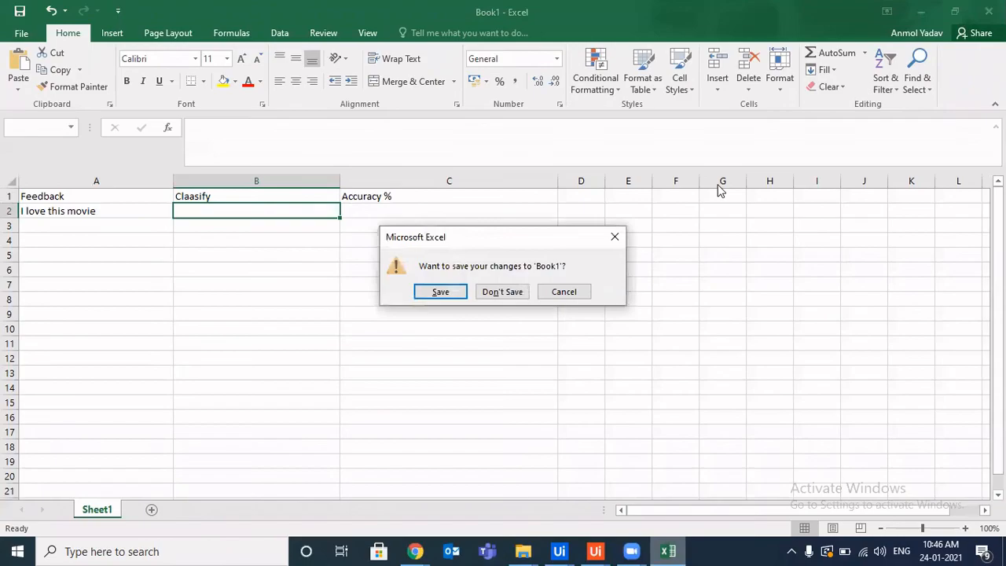
{"action": "left_click", "coordinate": [516, 292]}
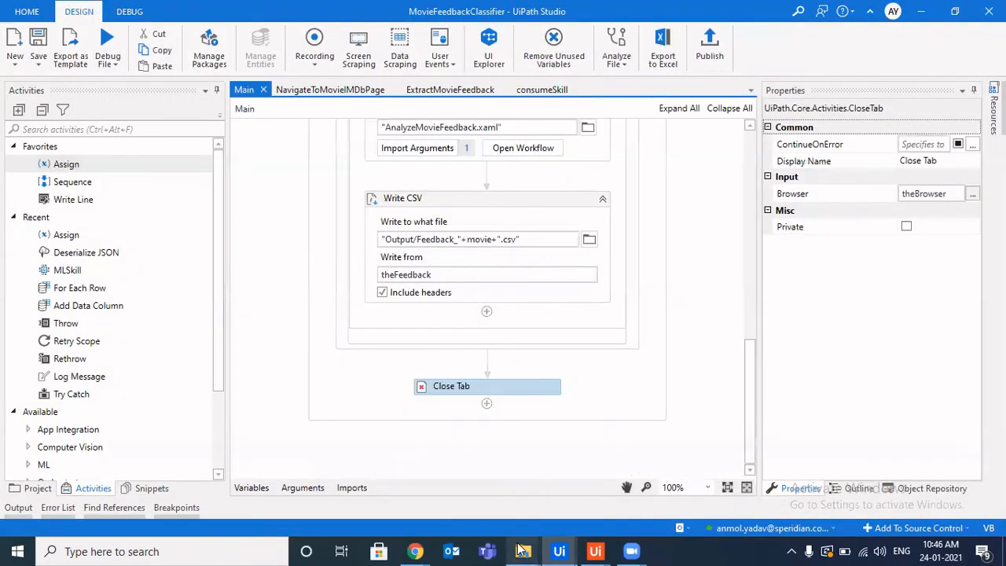
Switch to File Explorer, open the Output folder of the MovieFeedbackClassifier project under YouTube, and maximize the window.
{"action": "mouse_move", "coordinate": [521, 550]}
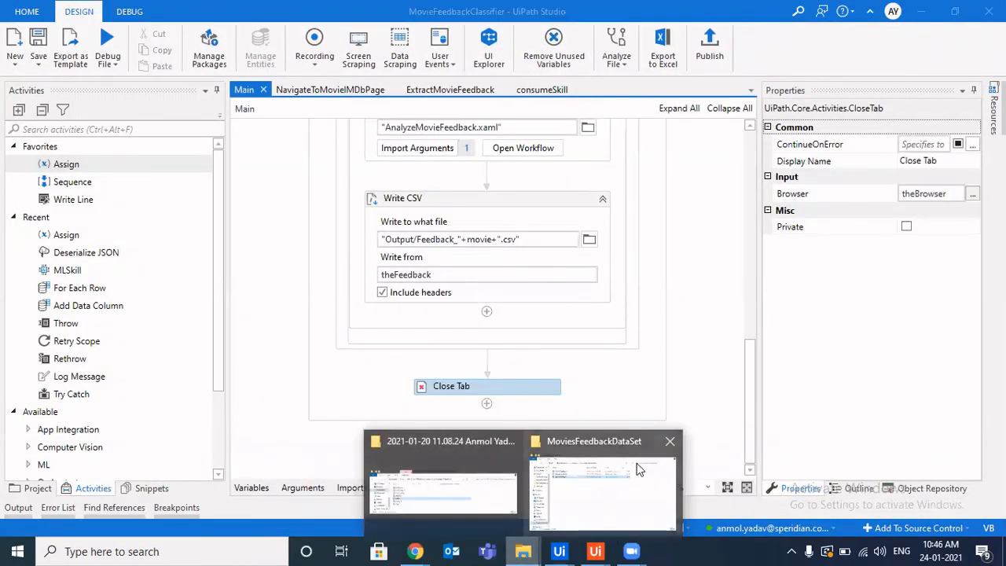
{"action": "left_click", "coordinate": [595, 463]}
{"action": "left_click", "coordinate": [355, 291]}
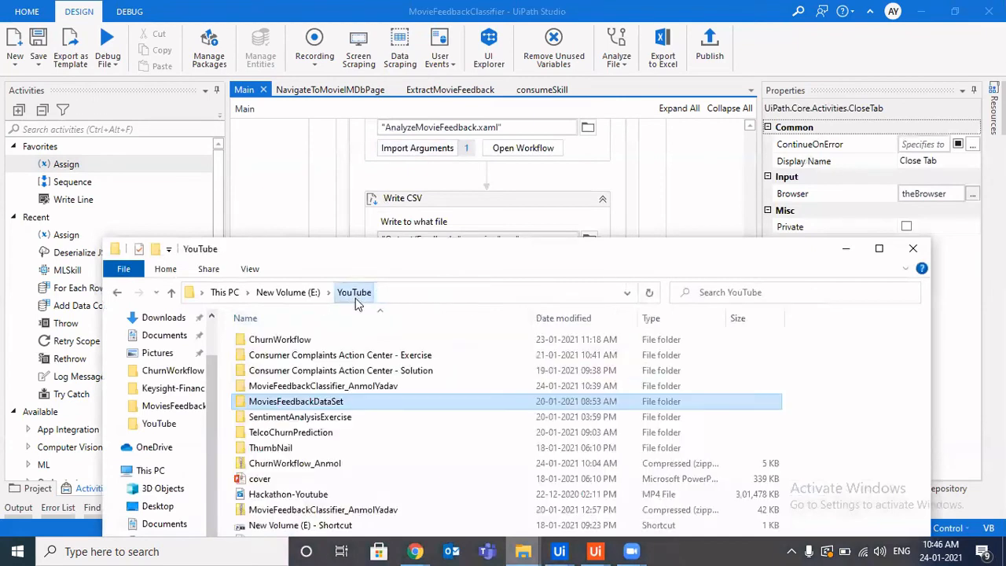
{"action": "double_click", "coordinate": [361, 387]}
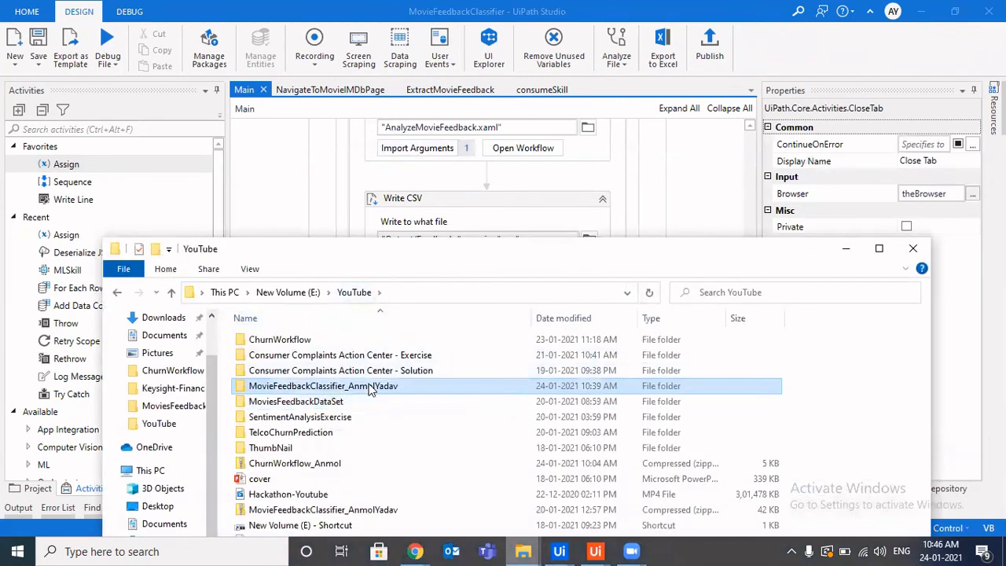
{"action": "double_click", "coordinate": [295, 386]}
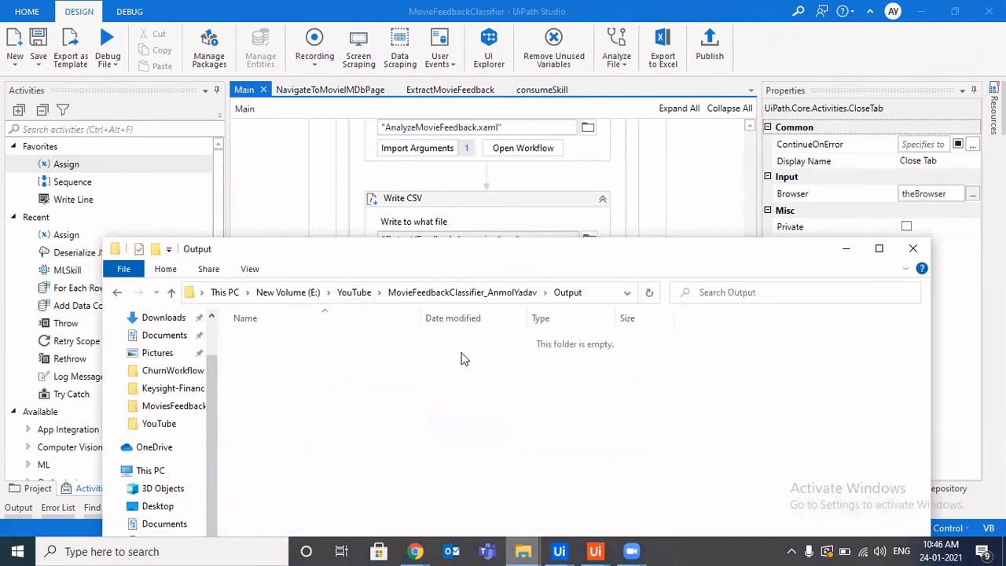
{"action": "left_click", "coordinate": [879, 249]}
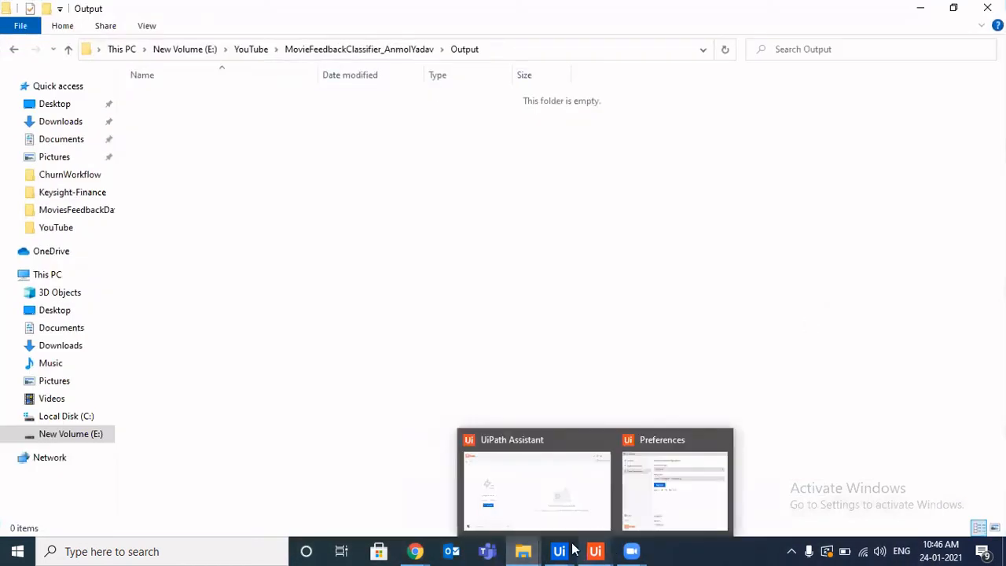
Return to MovieFeedbackClassifier in UiPath Studio, open the invoked AnalyzeMovieFeedback workflow, and examine its MLSkill, Deserialize JSON and result Assign activities.
{"action": "mouse_move", "coordinate": [566, 550]}
{"action": "left_click", "coordinate": [499, 453]}
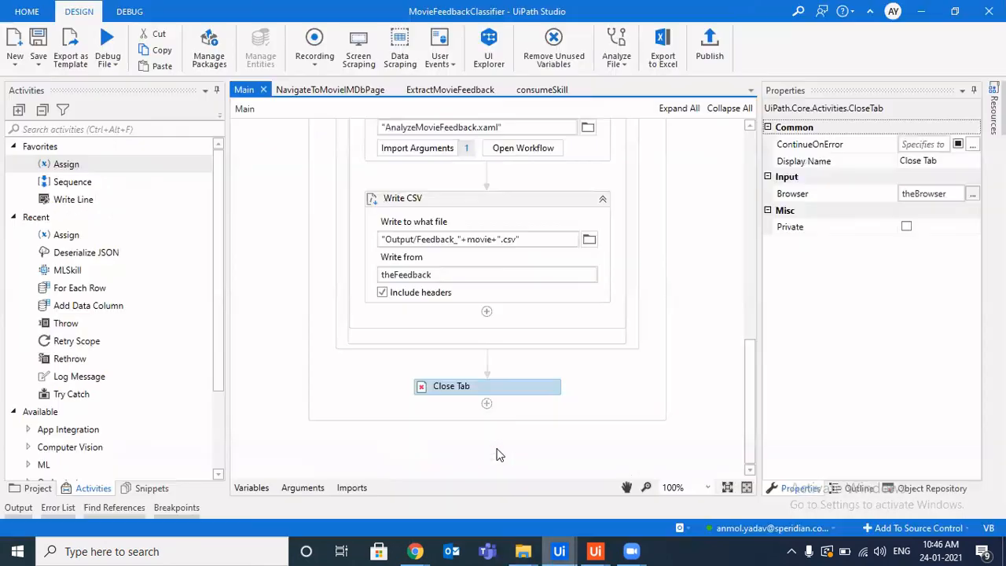
{"action": "left_click", "coordinate": [524, 153]}
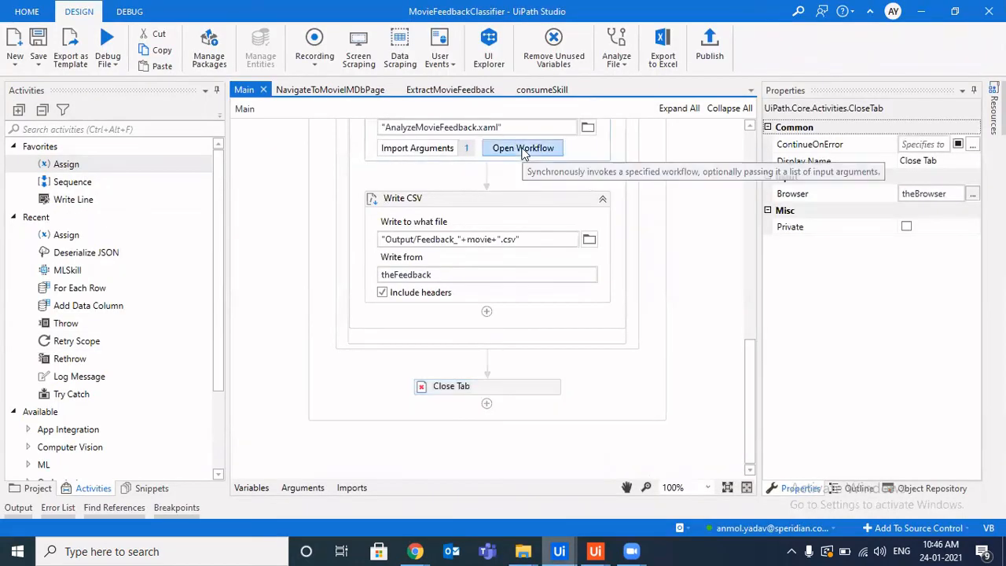
{"action": "left_click", "coordinate": [524, 153]}
{"action": "scroll", "coordinate": [449, 366], "scroll_direction": "down", "scroll_amount": 5}
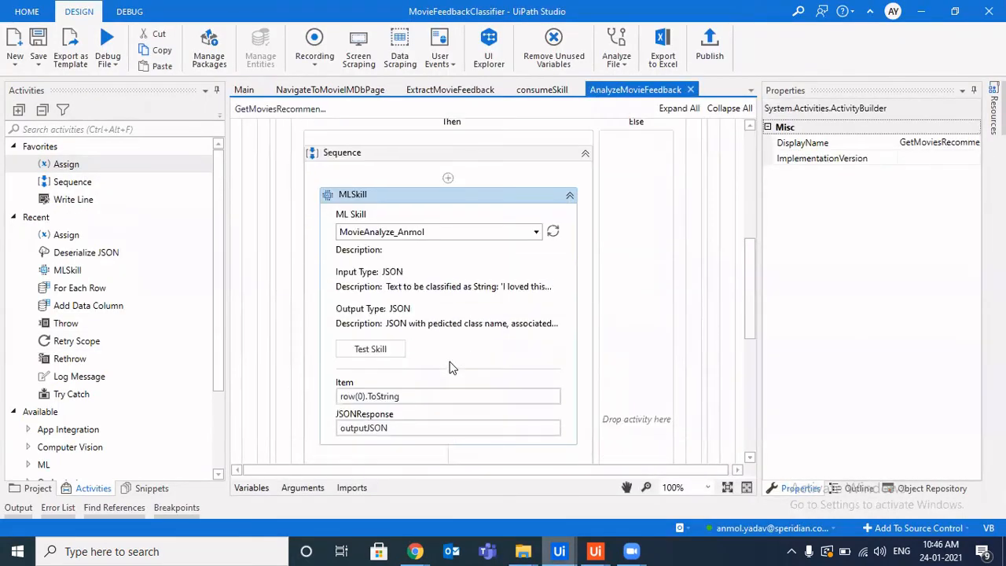
{"action": "left_click", "coordinate": [450, 366]}
{"action": "scroll", "coordinate": [450, 366], "scroll_direction": "down", "scroll_amount": 3}
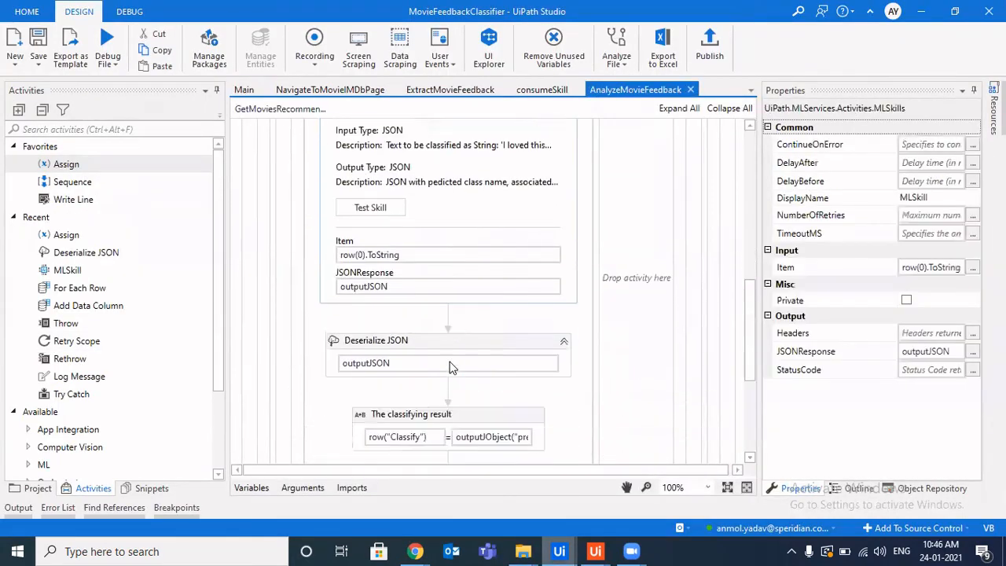
Reopen Main.xaml from the project files and run that file without debugging.
{"action": "left_click", "coordinate": [263, 89]}
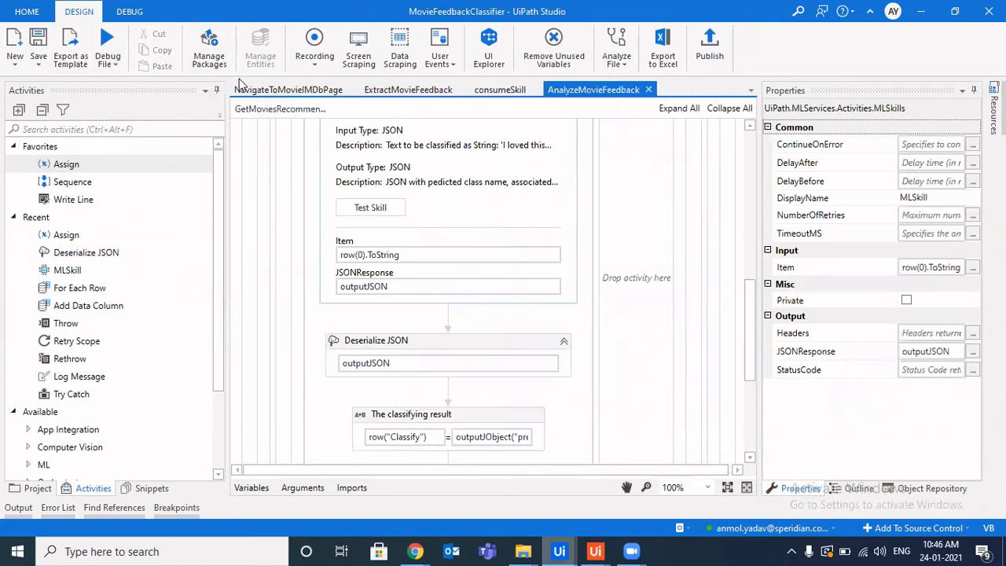
{"action": "left_click", "coordinate": [35, 488]}
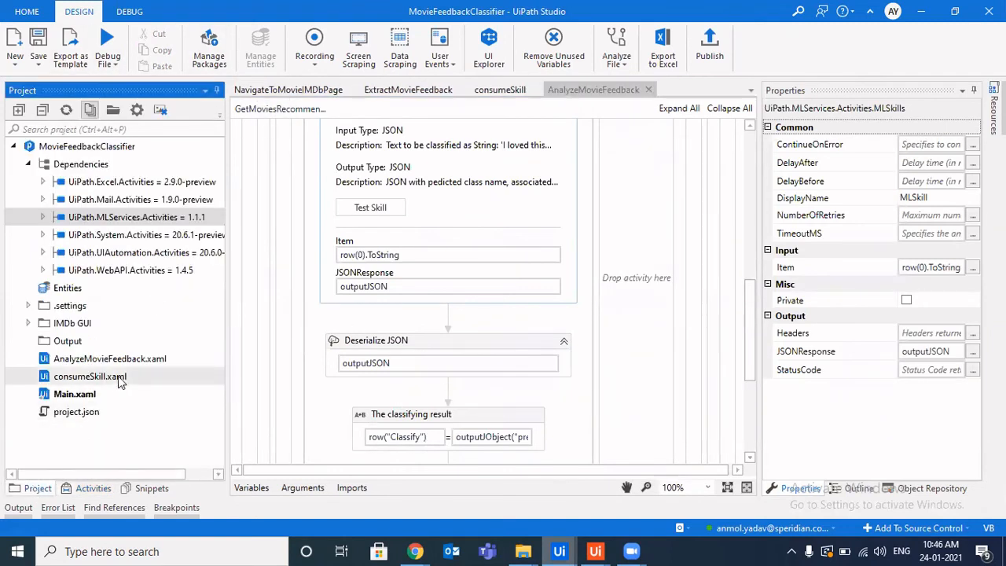
{"action": "left_click", "coordinate": [75, 394]}
{"action": "double_click", "coordinate": [94, 399]}
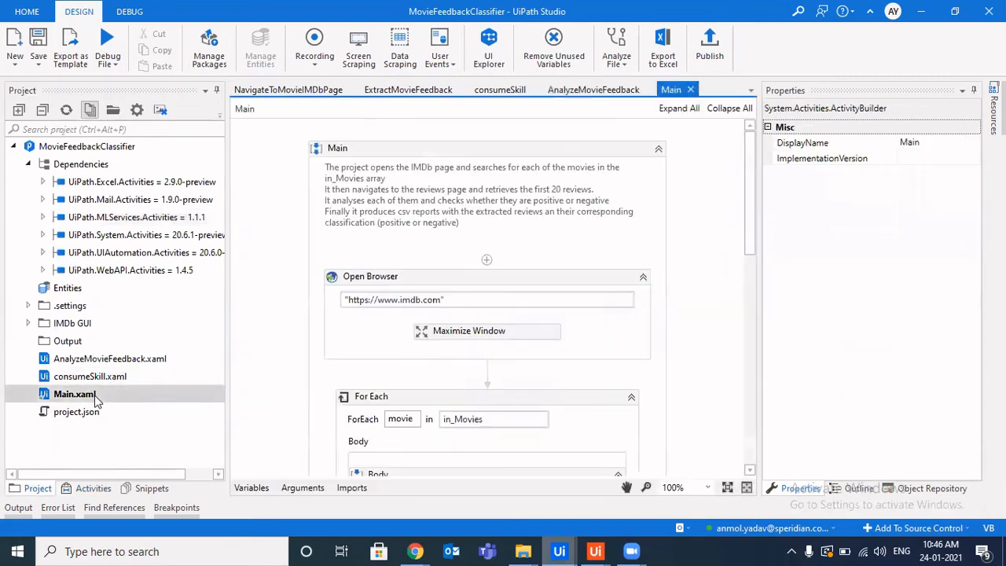
{"action": "left_click", "coordinate": [115, 67]}
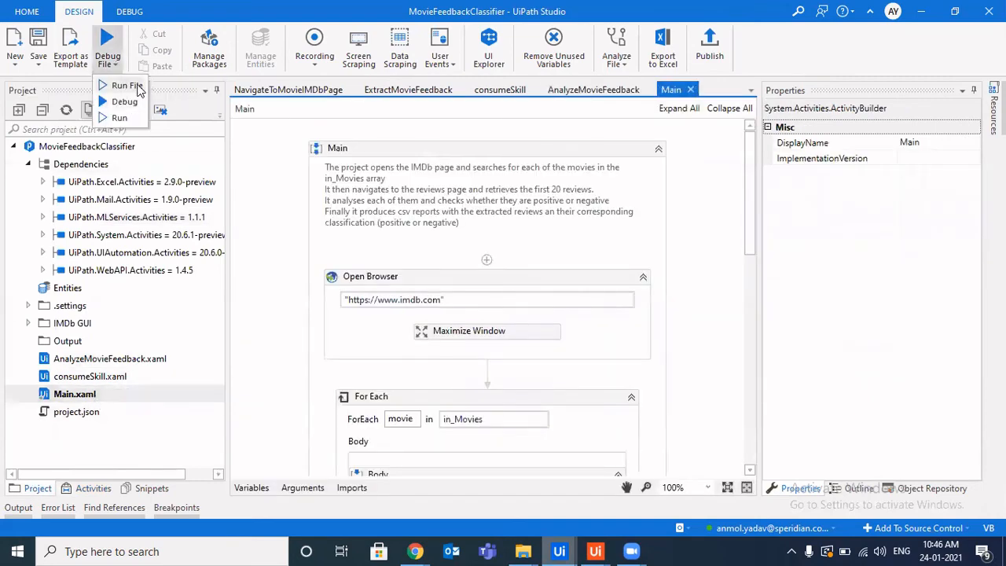
{"action": "left_click", "coordinate": [127, 85]}
Check the project's Output folder in File Explorer during the run, and switch back to MovieFeedbackClassifier in UiPath Studio.
{"action": "left_click", "coordinate": [514, 551]}
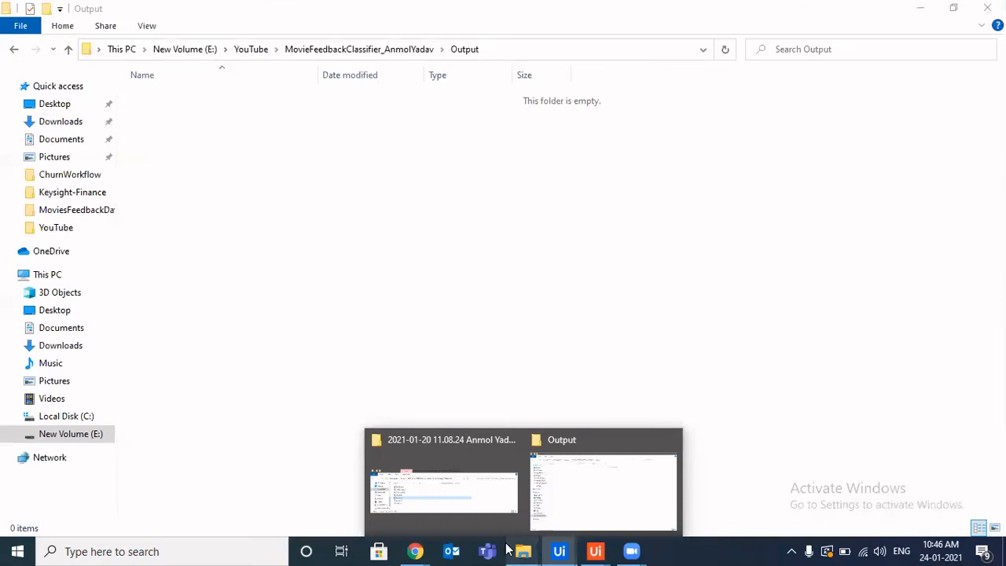
{"action": "left_click", "coordinate": [616, 477]}
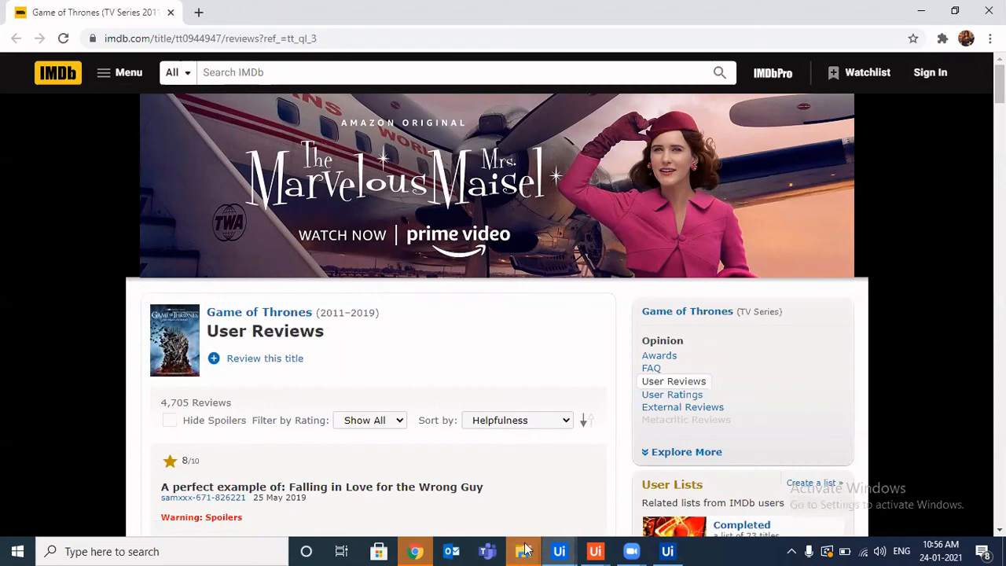
{"action": "mouse_move", "coordinate": [527, 548]}
{"action": "left_click", "coordinate": [545, 476]}
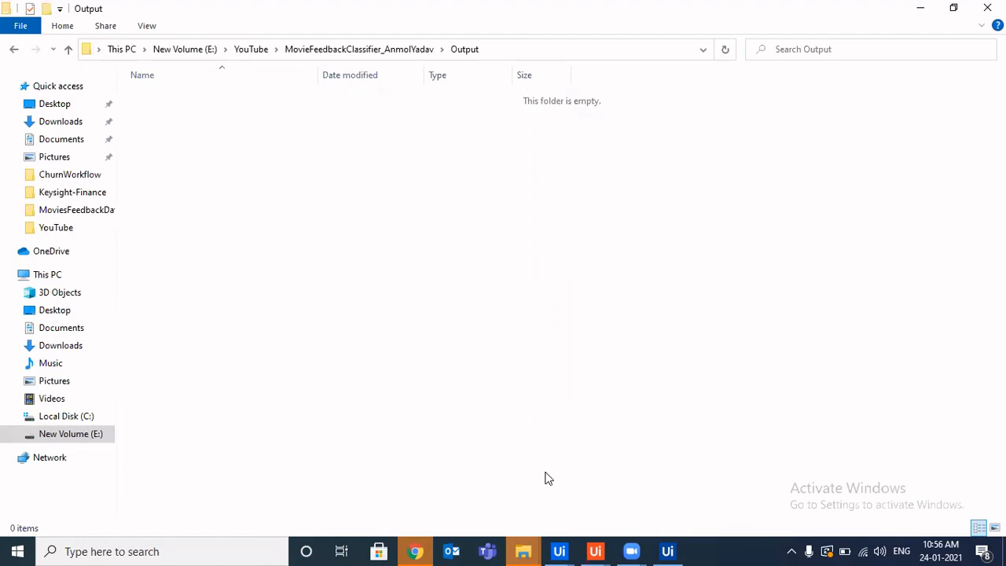
{"action": "mouse_move", "coordinate": [559, 551]}
{"action": "left_click", "coordinate": [509, 479]}
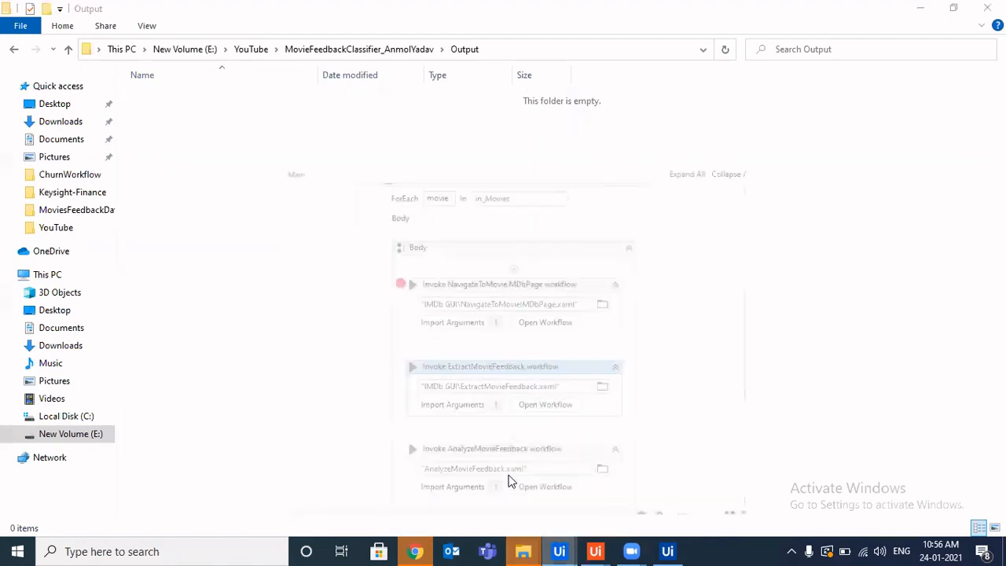
Check the run's progress in MovieFeedbackClassifier's Output log and in UiPath Assistant, and return to the project's Output folder in File Explorer.
{"action": "left_click", "coordinate": [18, 508]}
{"action": "left_click", "coordinate": [530, 470]}
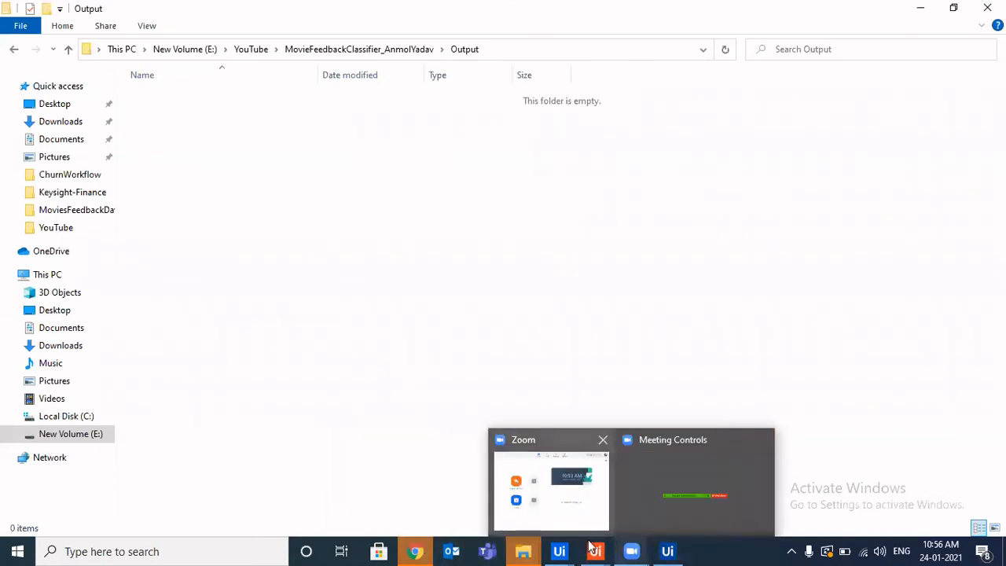
{"action": "mouse_move", "coordinate": [566, 550]}
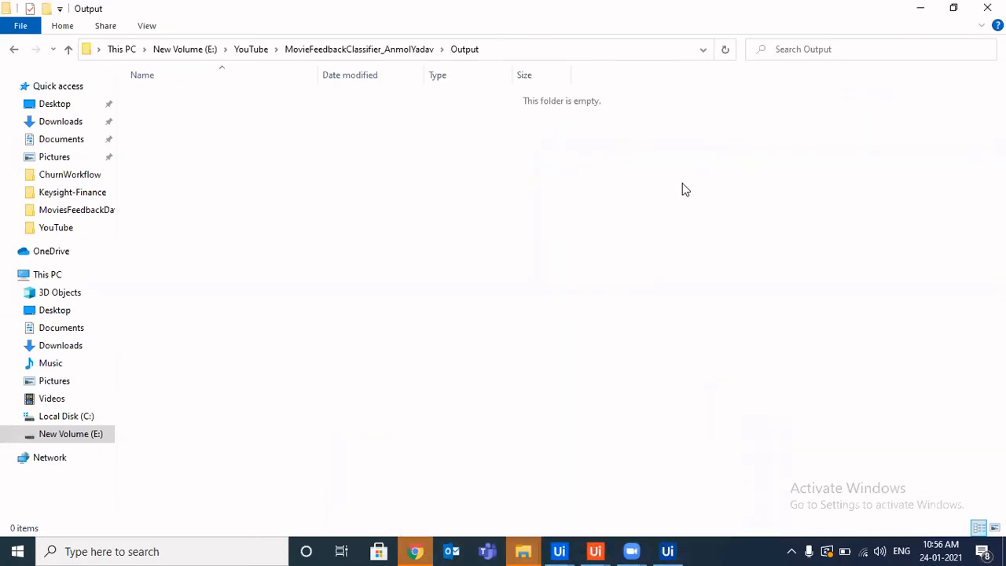
{"action": "mouse_move", "coordinate": [528, 550]}
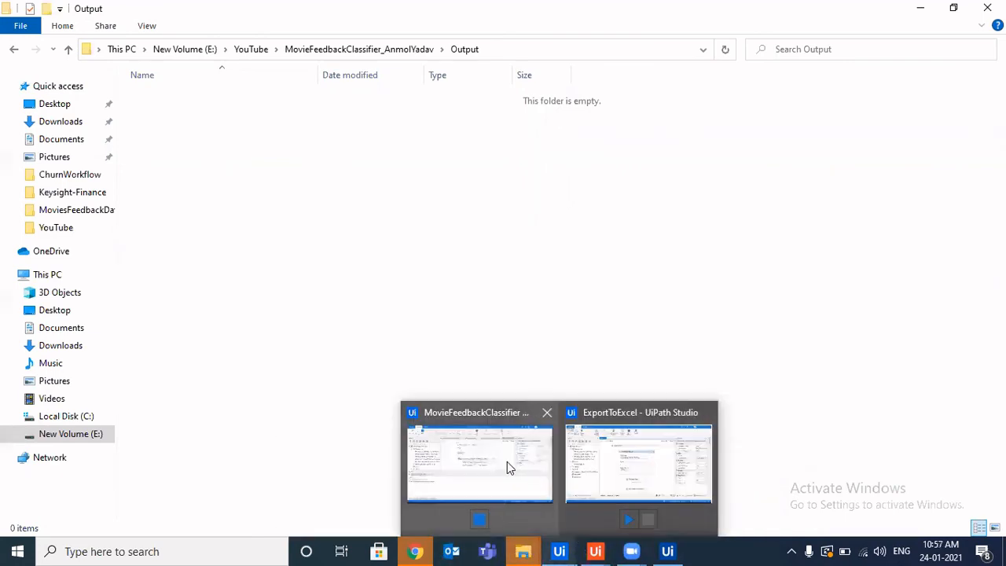
{"action": "left_click", "coordinate": [507, 451]}
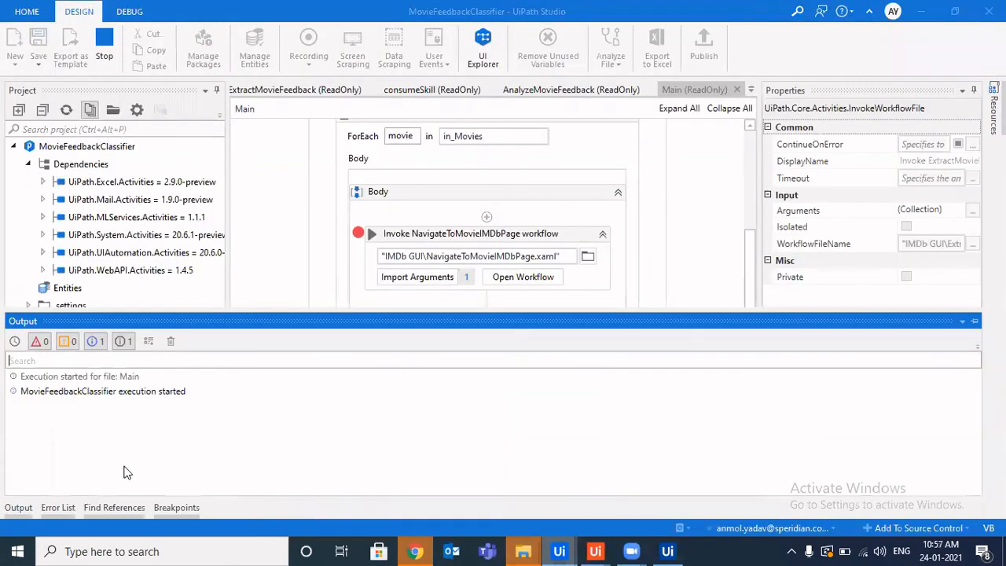
{"action": "left_click", "coordinate": [595, 551]}
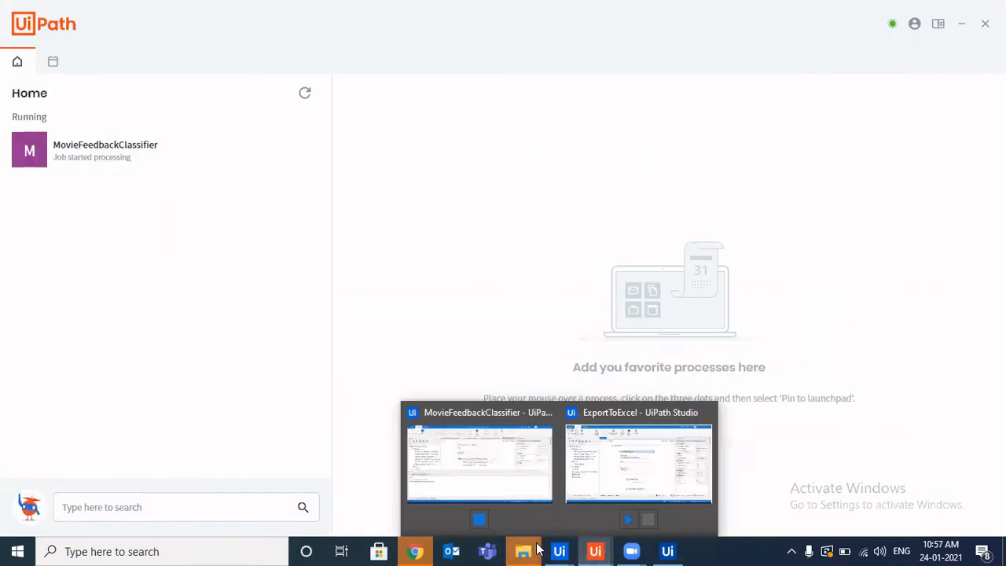
{"action": "mouse_move", "coordinate": [531, 548]}
{"action": "left_click", "coordinate": [544, 488]}
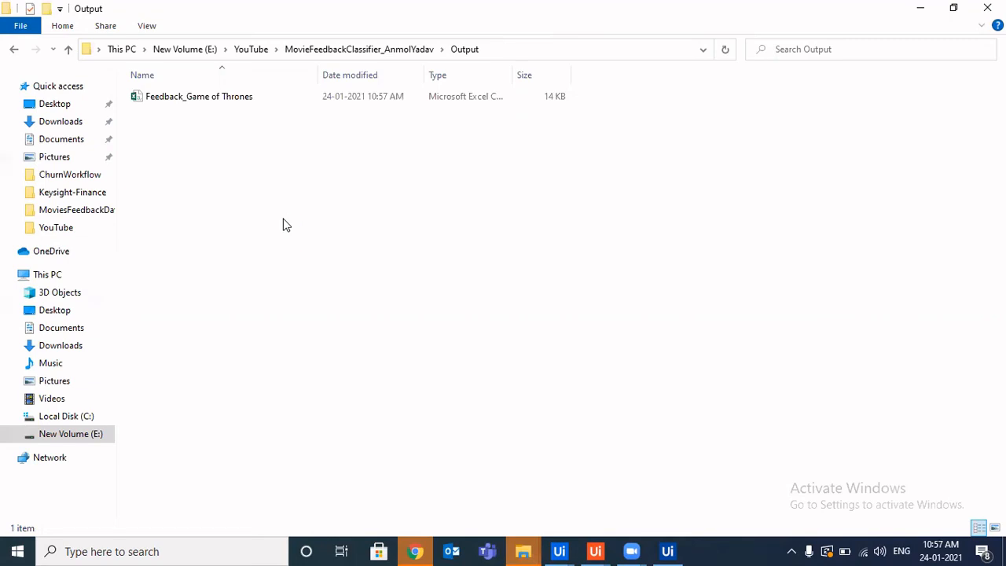
View the Harry Potter and the Sorcerer's Stone user reviews page in Chrome, and switch back to the Output folder.
{"action": "mouse_move", "coordinate": [416, 550]}
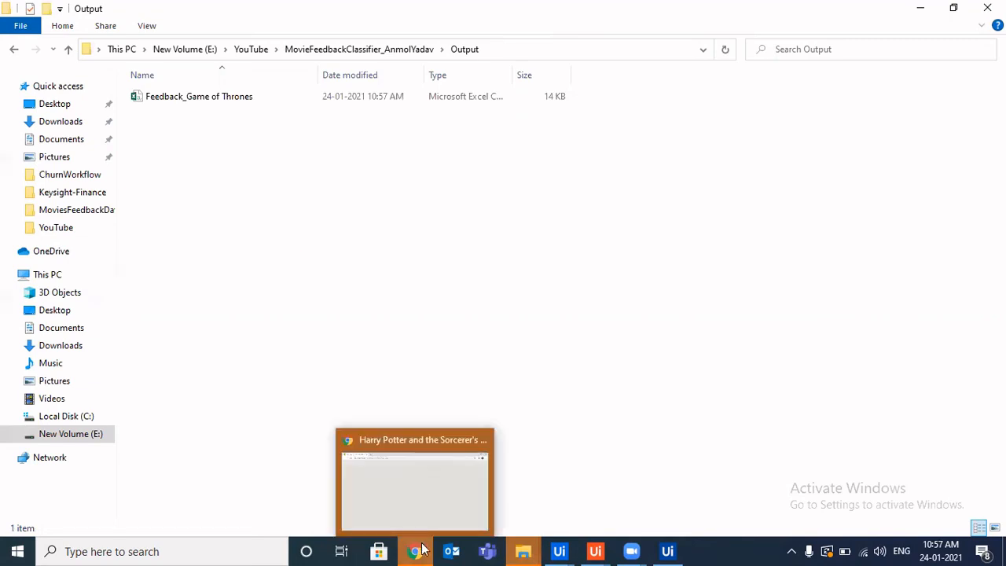
{"action": "left_click", "coordinate": [461, 513]}
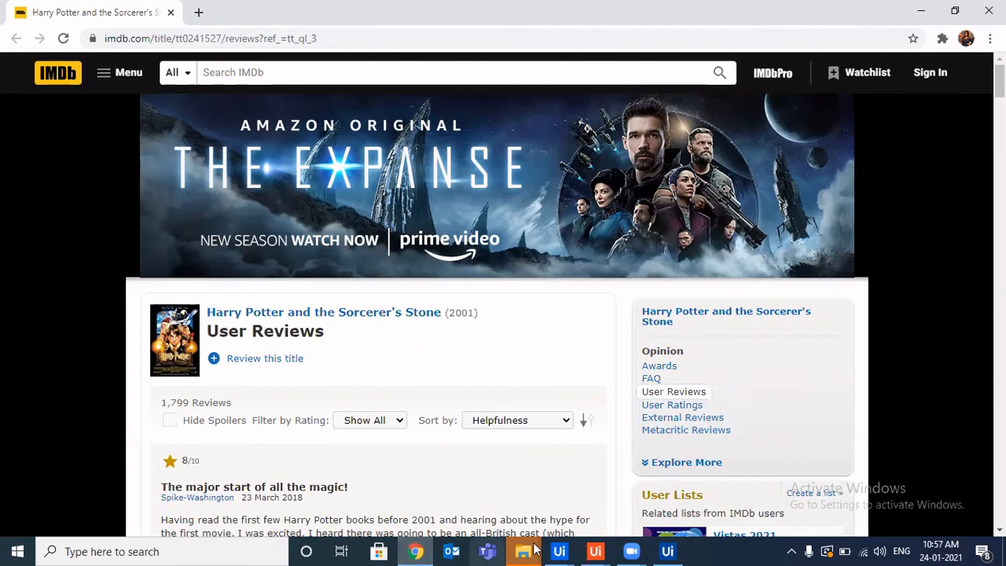
{"action": "mouse_move", "coordinate": [523, 551]}
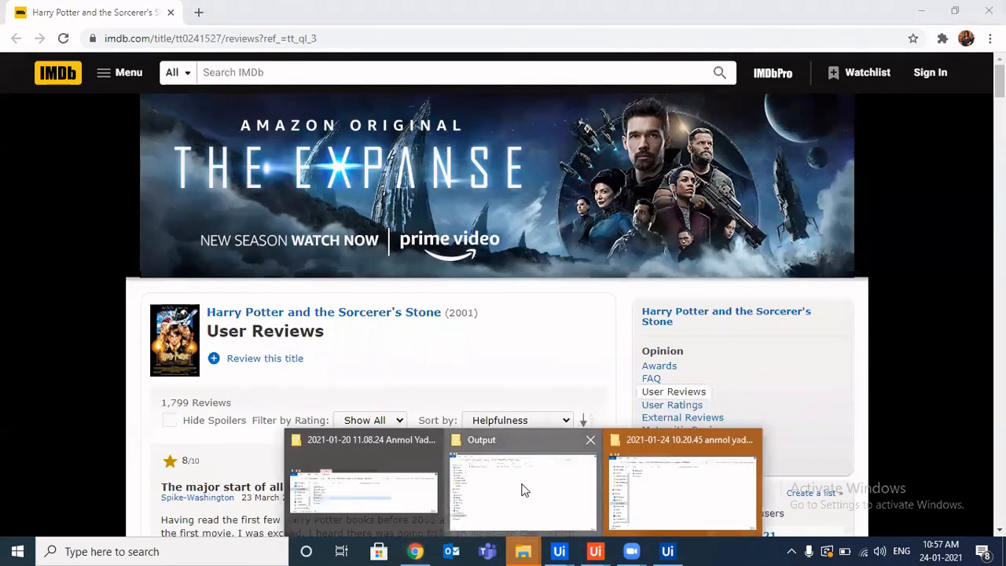
{"action": "left_click", "coordinate": [524, 490]}
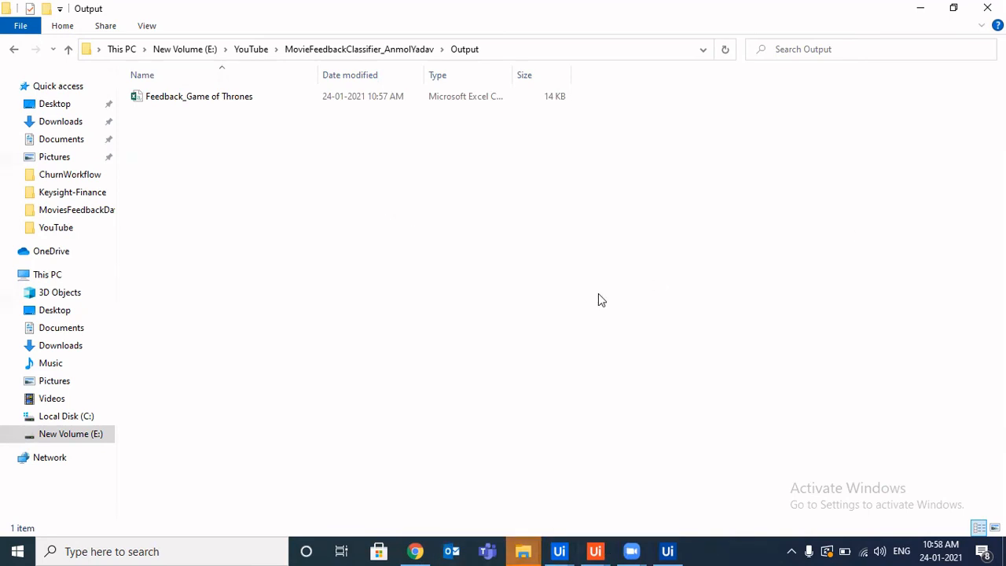
Check MovieFeedbackClassifier's execution log in UiPath Studio again, and return to the Output folder in File Explorer.
{"action": "mouse_move", "coordinate": [537, 550]}
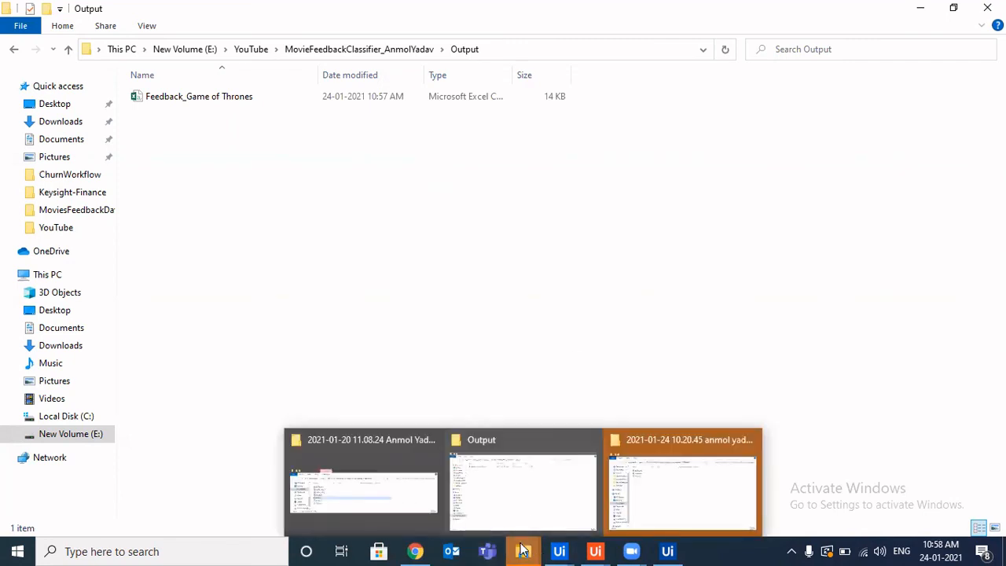
{"action": "mouse_move", "coordinate": [598, 550]}
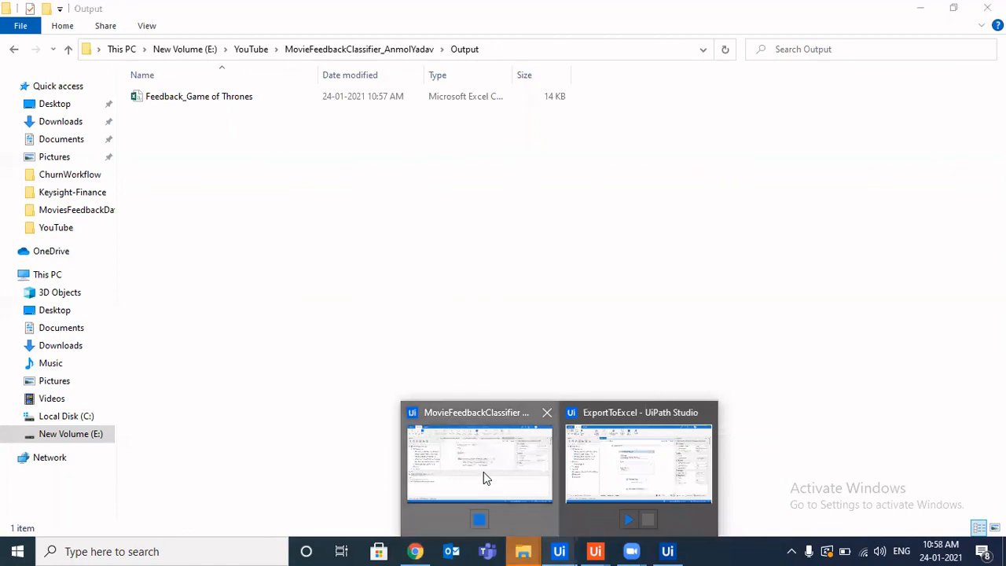
{"action": "left_click", "coordinate": [483, 472]}
{"action": "left_click", "coordinate": [23, 519]}
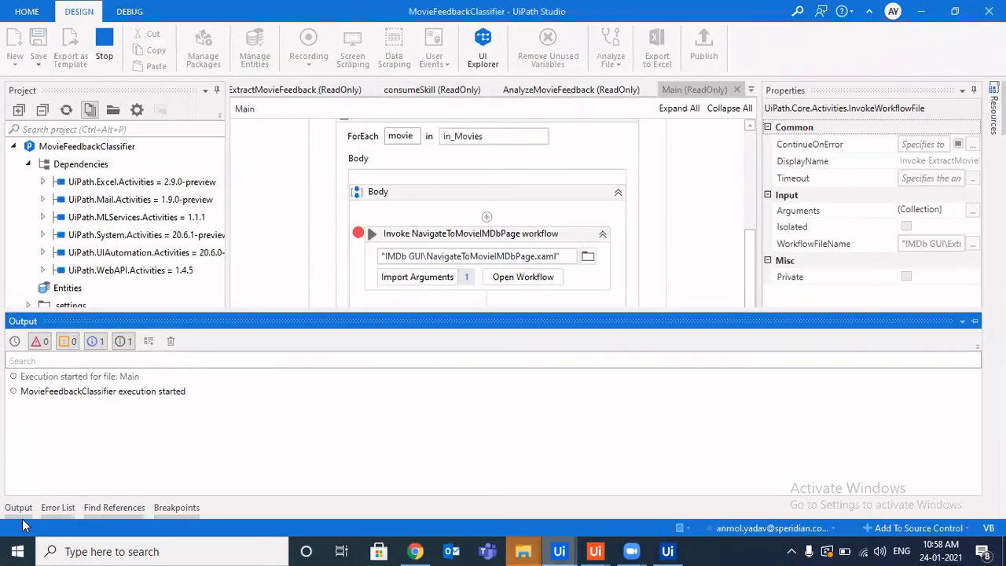
{"action": "left_click", "coordinate": [18, 508]}
{"action": "left_click", "coordinate": [19, 508]}
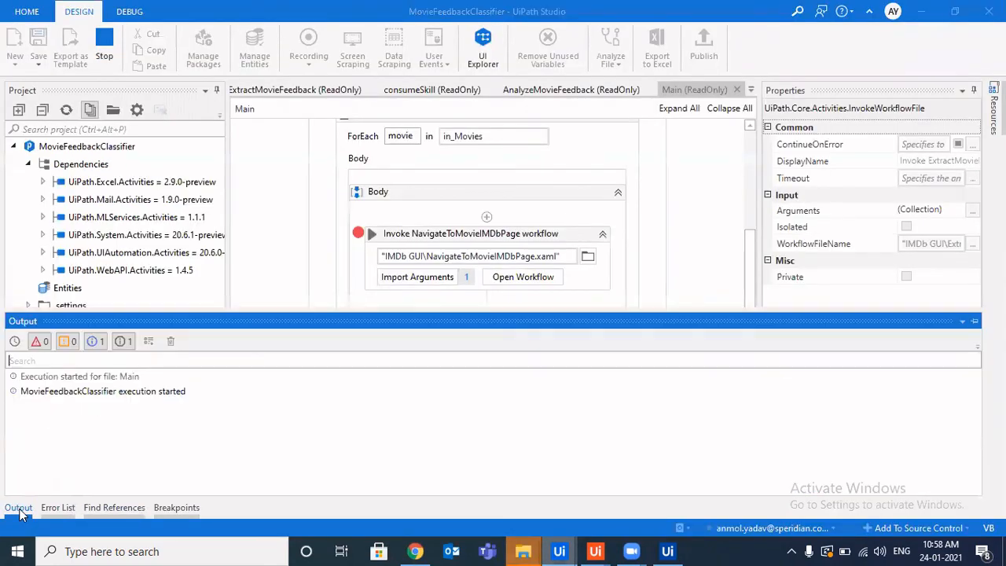
{"action": "mouse_move", "coordinate": [415, 551]}
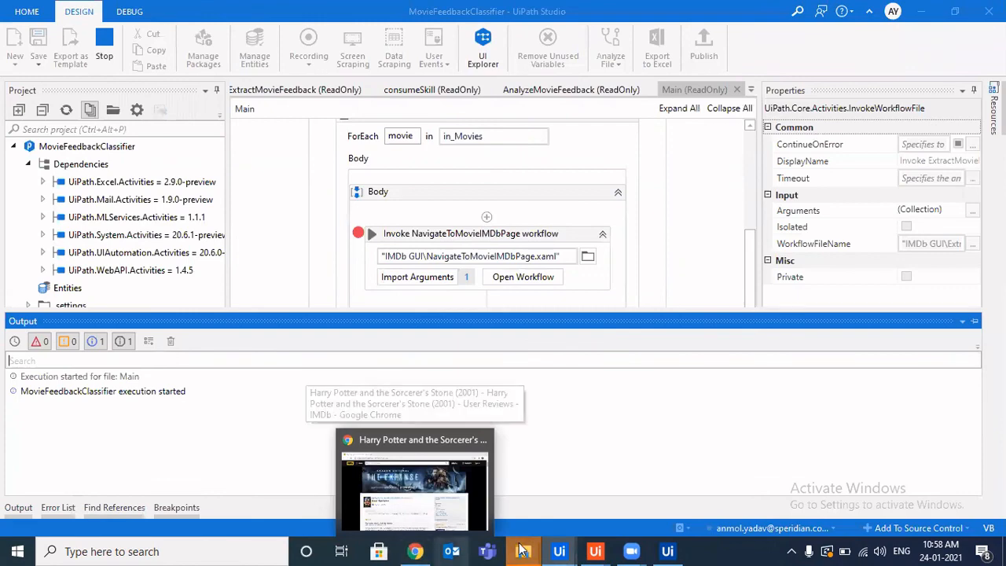
{"action": "mouse_move", "coordinate": [522, 551]}
{"action": "left_click", "coordinate": [514, 470]}
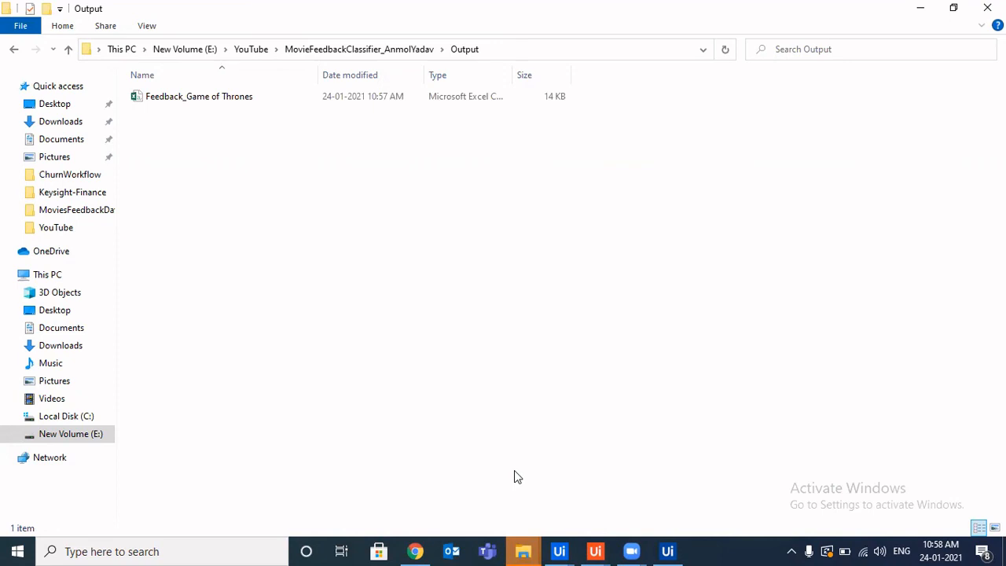
Open the Feedback_Game of Thrones file in Excel and widen its Feedback and Classify columns.
{"action": "left_click", "coordinate": [223, 99]}
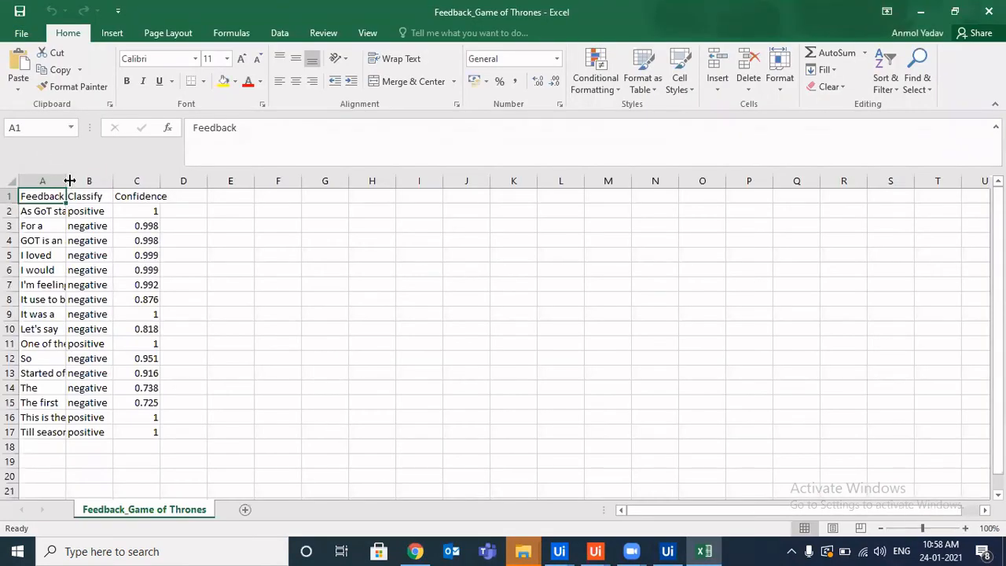
{"action": "left_click_drag", "start_coordinate": [69, 181], "coordinate": [508, 160]}
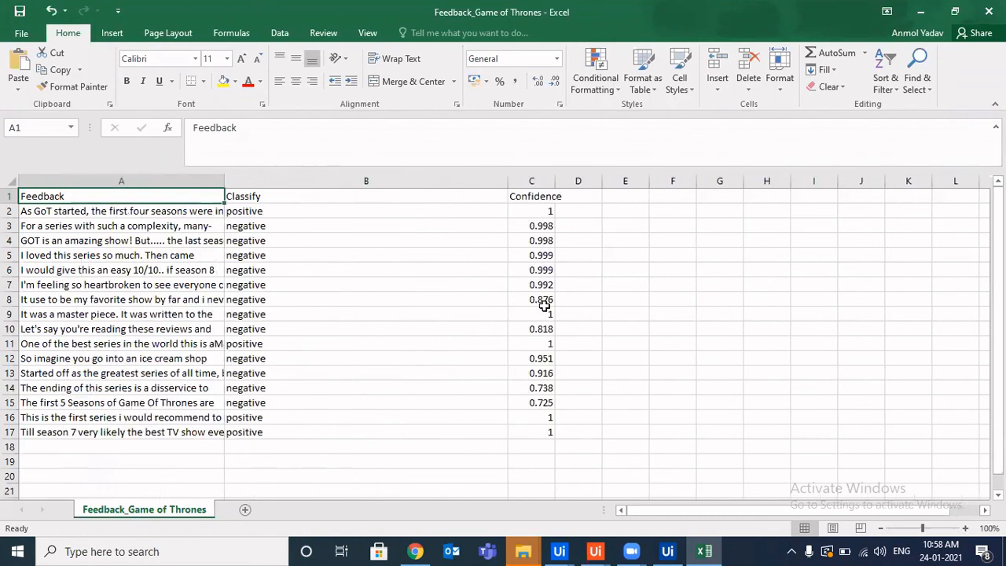
Compare row 9's full feedback text with its confidence, inspect confidence cells C3 to C5, and minimize the workbook.
{"action": "left_click", "coordinate": [522, 311]}
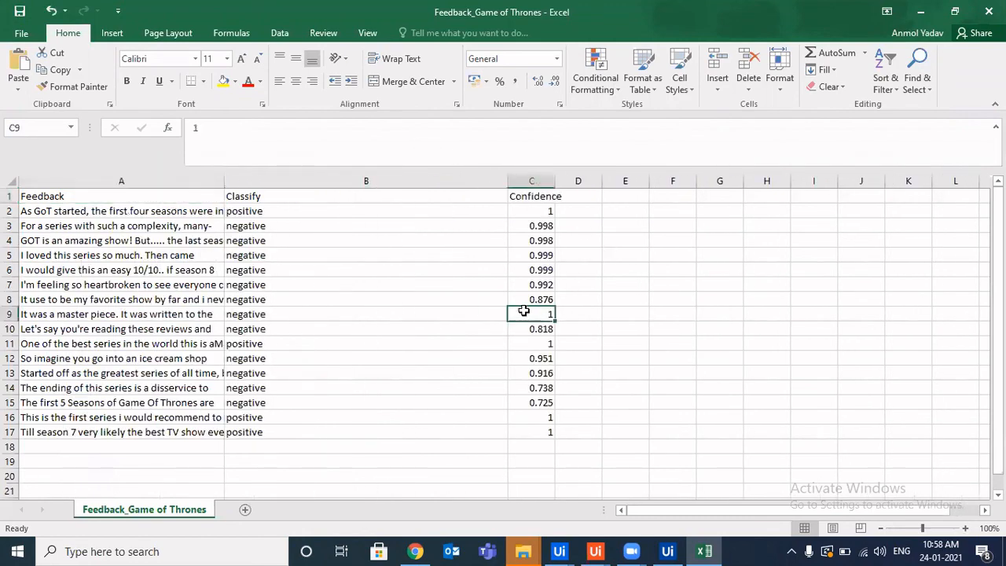
{"action": "left_click", "coordinate": [179, 314]}
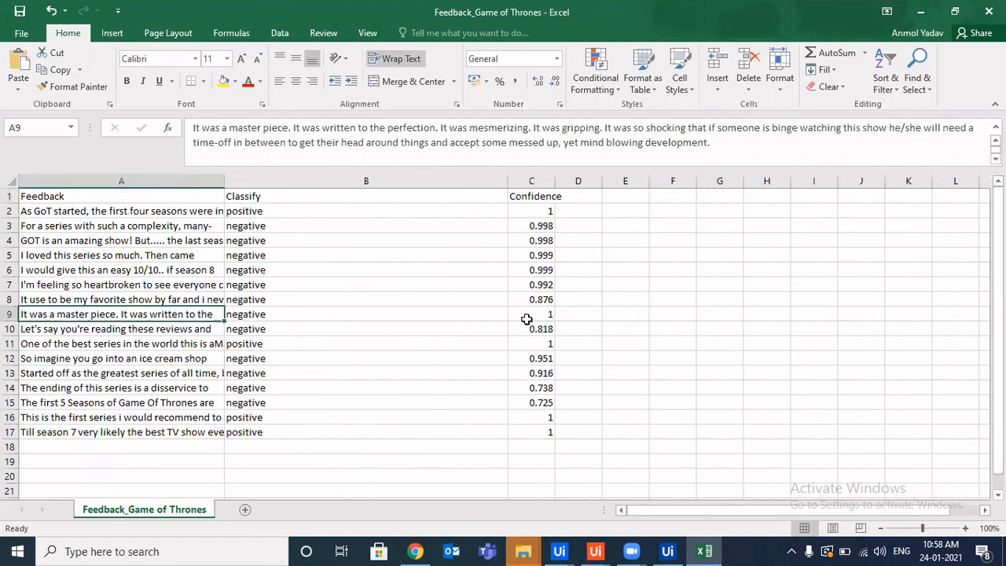
{"action": "left_click", "coordinate": [526, 317]}
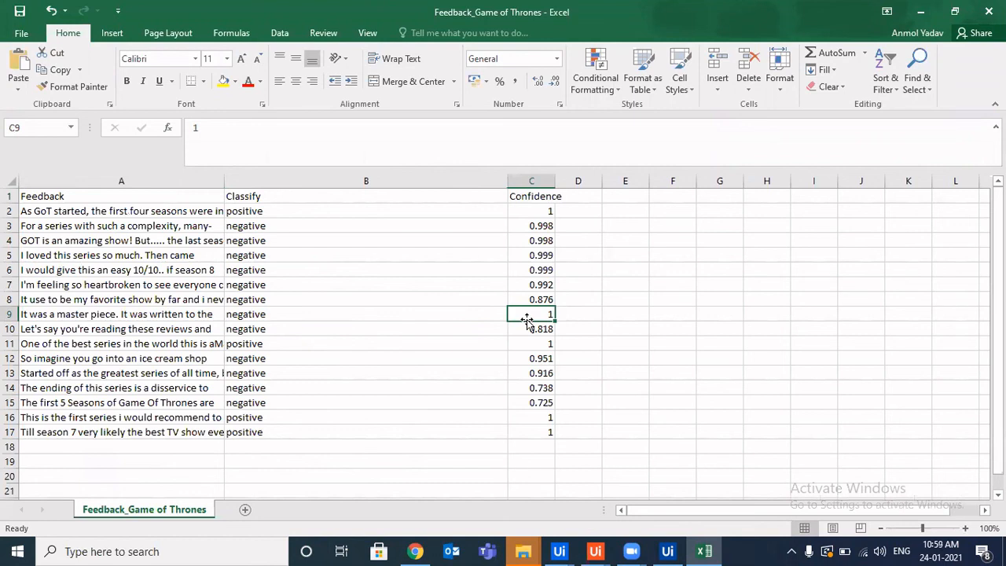
{"action": "left_click", "coordinate": [540, 224]}
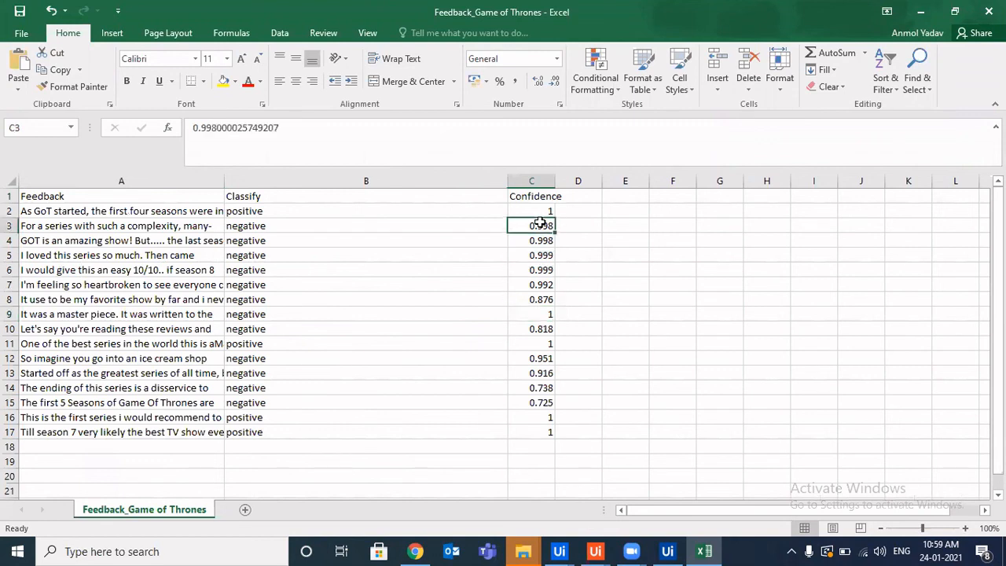
{"action": "key", "text": "Down"}
{"action": "key", "text": "Down"}
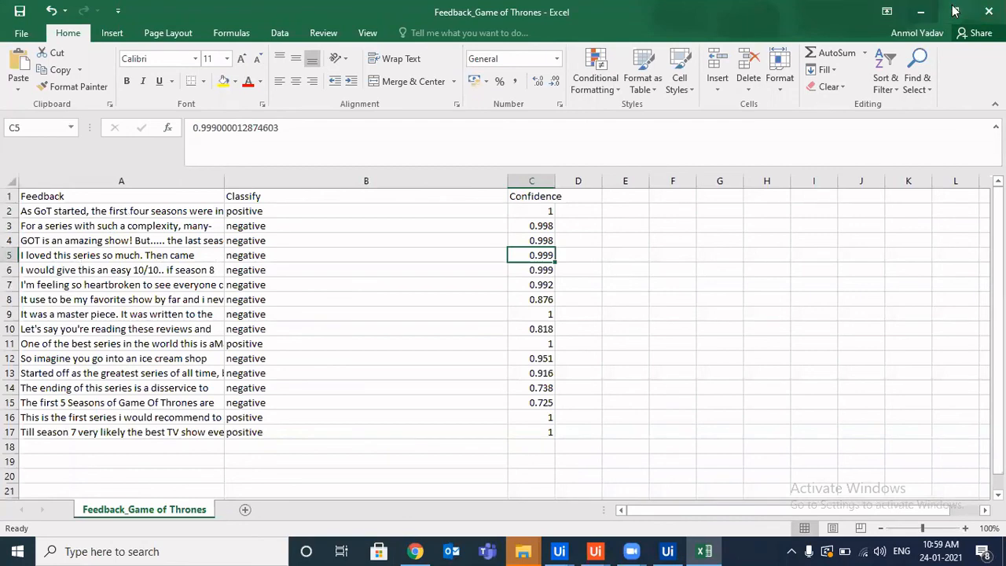
{"action": "left_click", "coordinate": [920, 11]}
Open Feedback_Harry Potter from the Output folder, examine the feedback text and confidence in row 9, and minimize the workbook.
{"action": "mouse_move", "coordinate": [534, 550]}
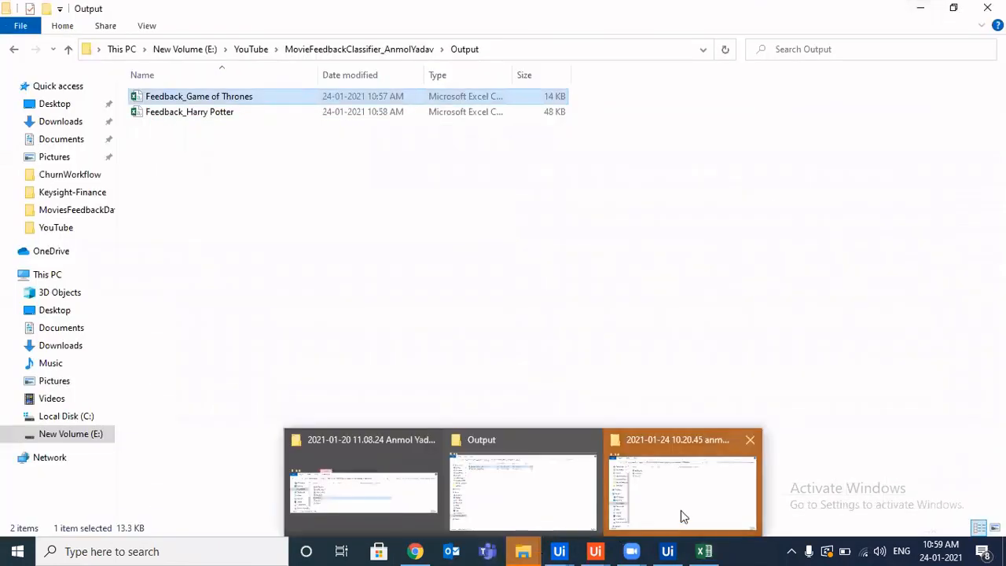
{"action": "left_click", "coordinate": [265, 115]}
{"action": "double_click", "coordinate": [264, 116]}
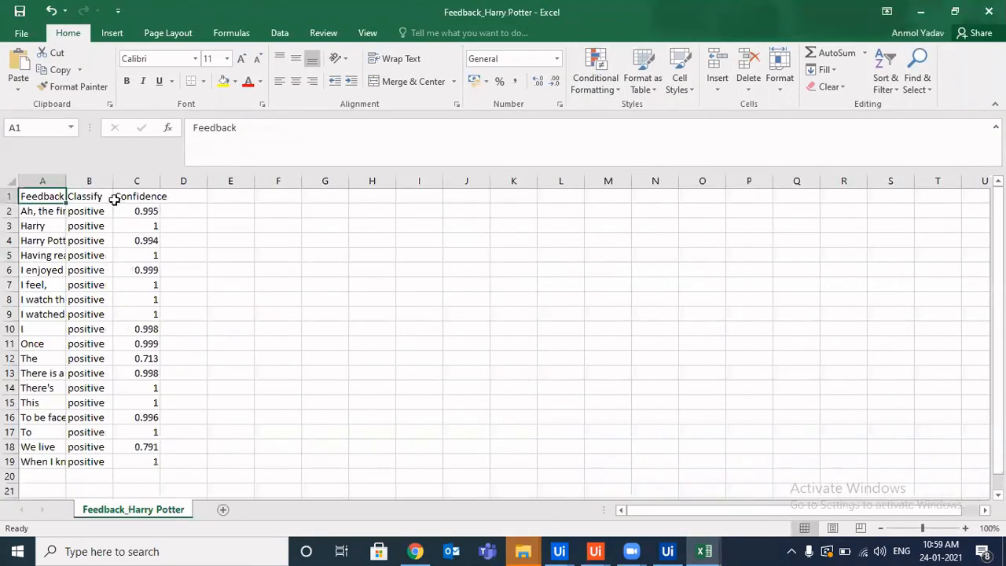
{"action": "left_click", "coordinate": [57, 328]}
{"action": "left_click", "coordinate": [138, 311]}
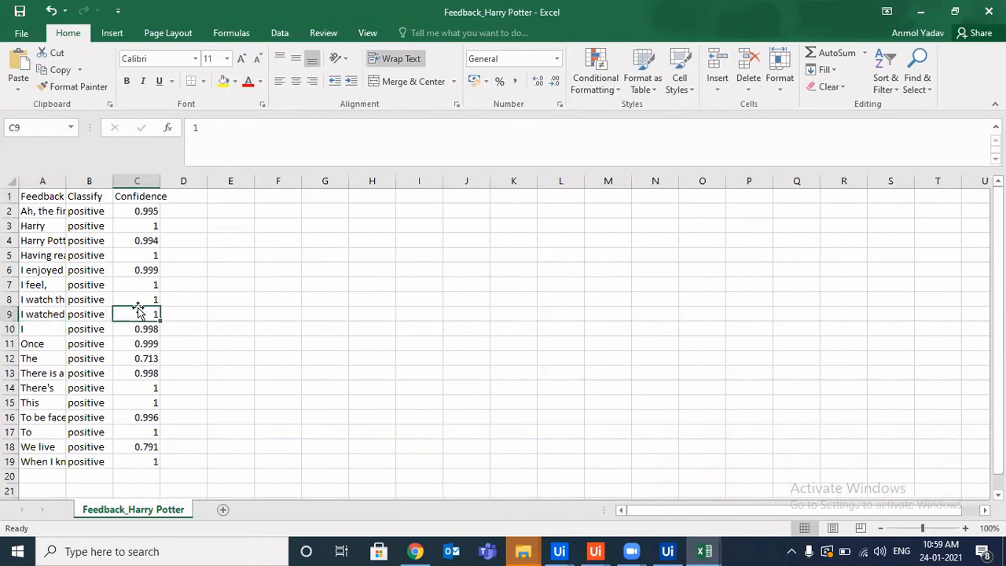
{"action": "left_click", "coordinate": [53, 313]}
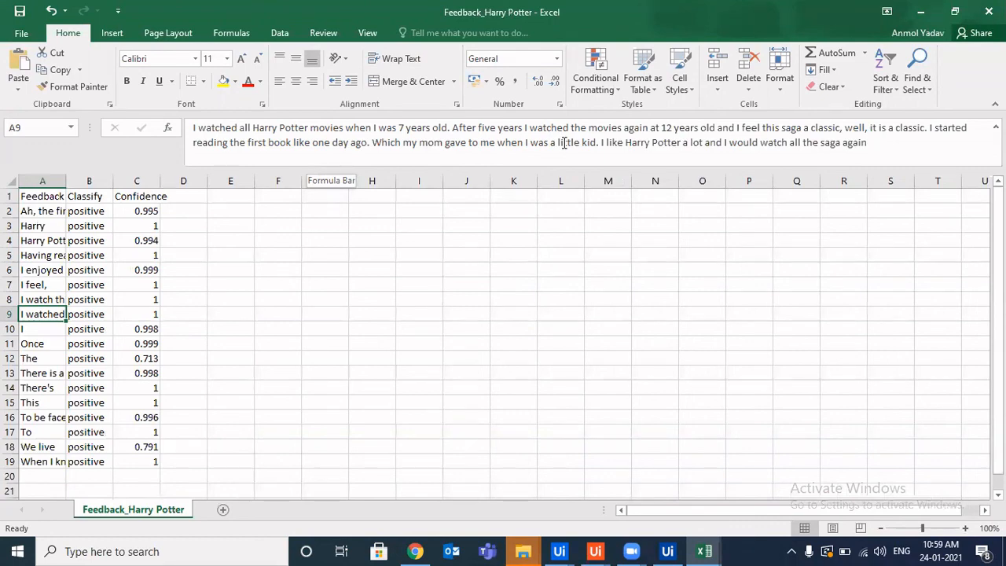
{"action": "left_click", "coordinate": [154, 311]}
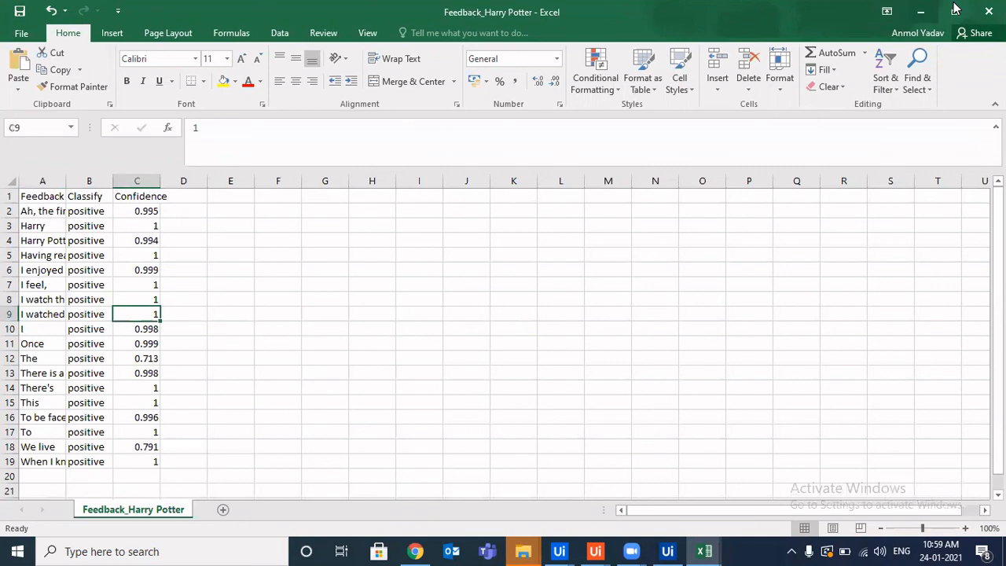
{"action": "left_click", "coordinate": [920, 11]}
{"action": "left_click", "coordinate": [920, 11]}
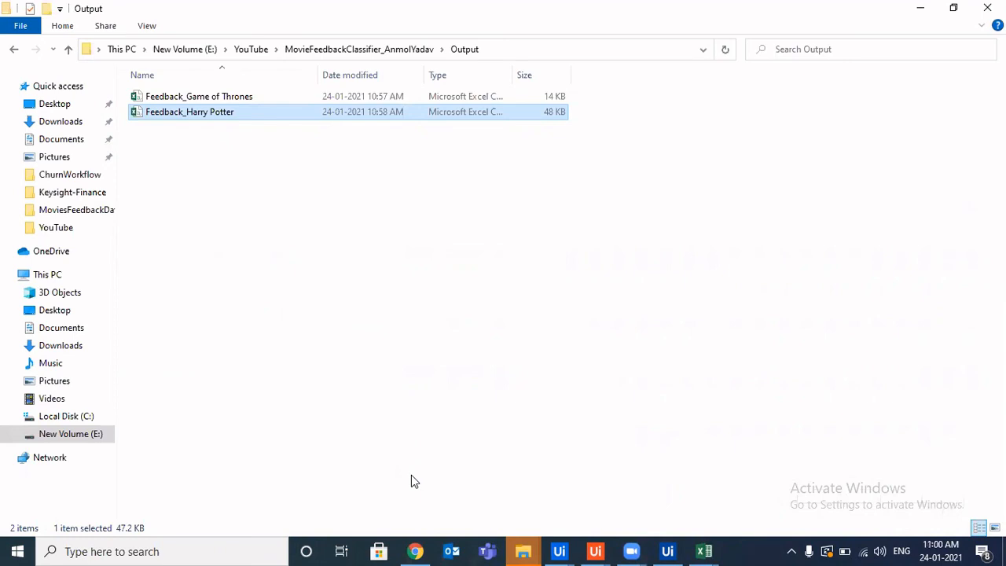
View The Emoji Movie user reviews page in Chrome, and switch back to the Output folder to check for its feedback file.
{"action": "mouse_move", "coordinate": [526, 544]}
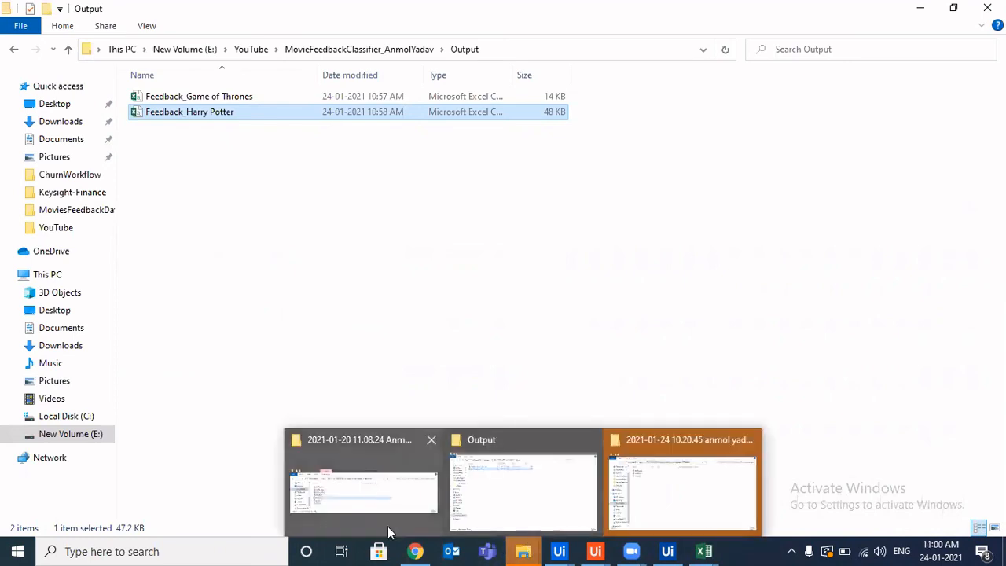
{"action": "mouse_move", "coordinate": [415, 550]}
{"action": "left_click", "coordinate": [417, 500]}
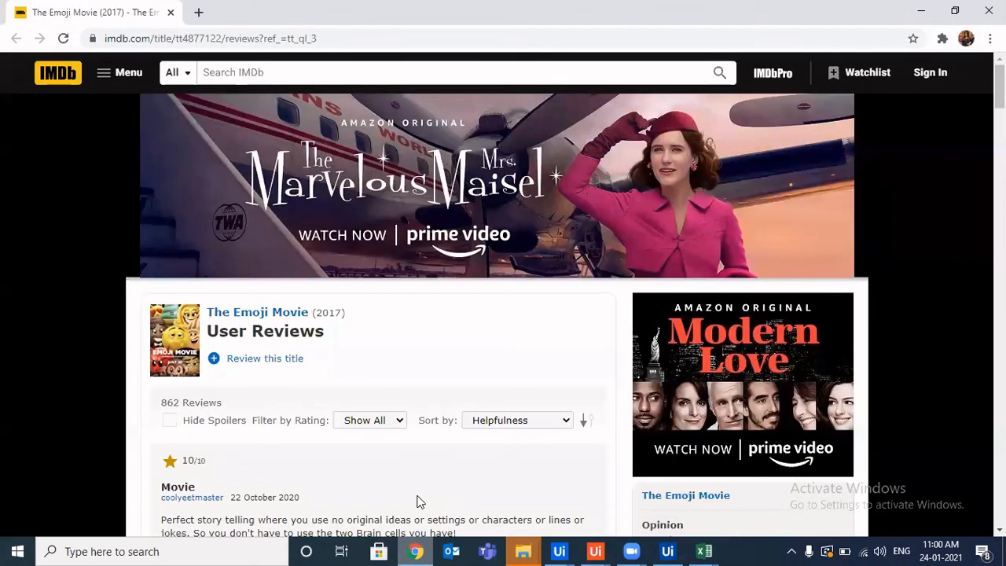
{"action": "mouse_move", "coordinate": [559, 550]}
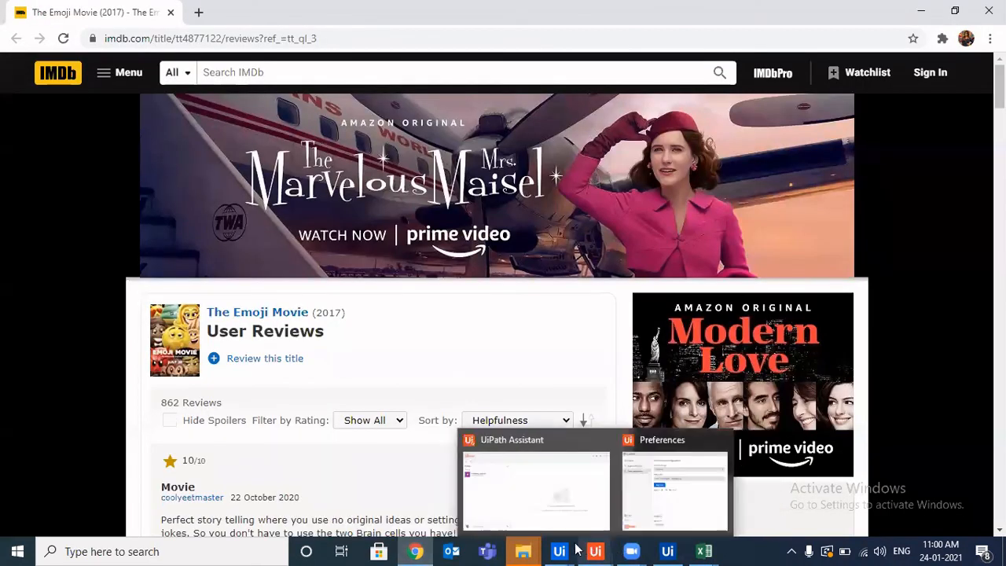
{"action": "mouse_move", "coordinate": [523, 550]}
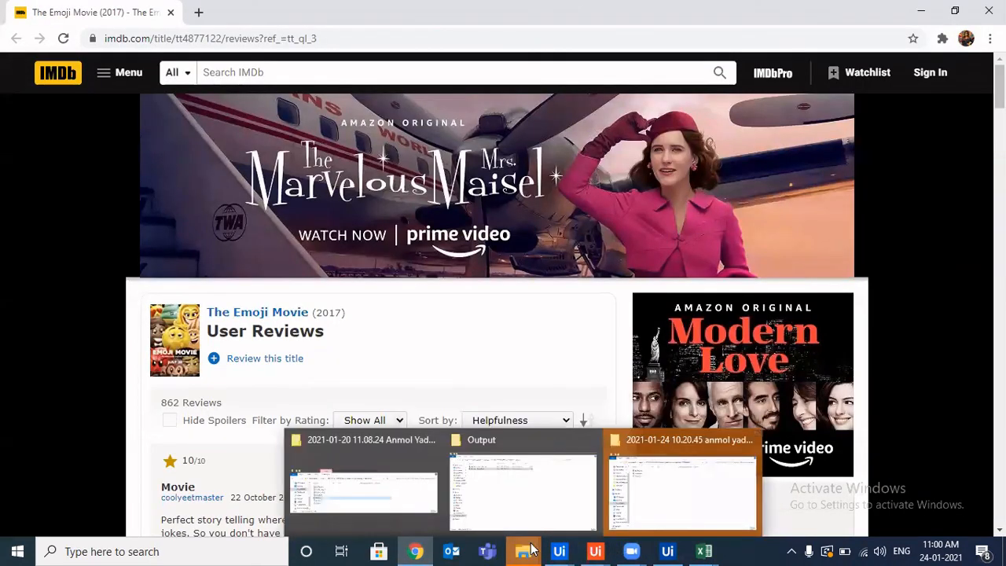
{"action": "left_click", "coordinate": [528, 483]}
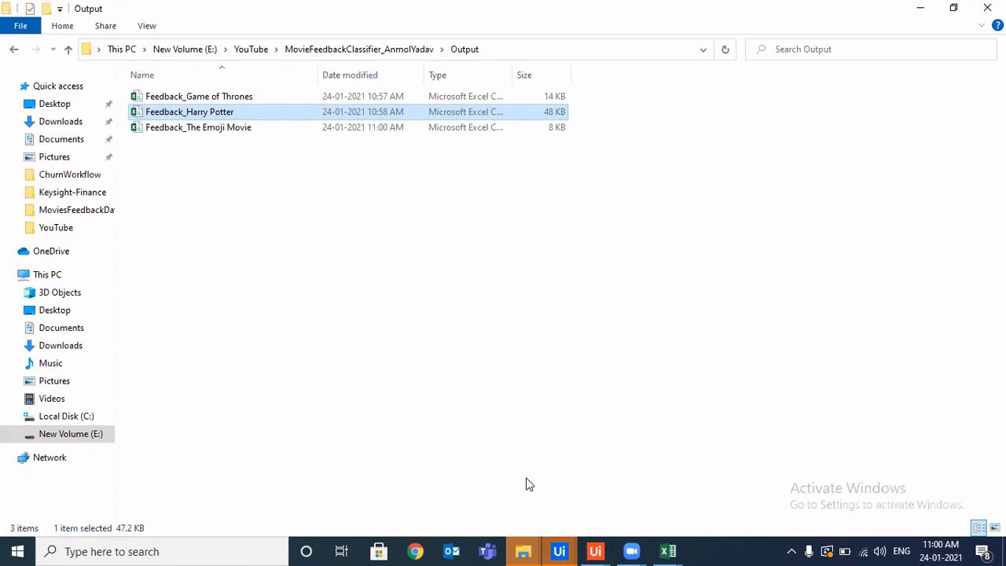
Return to MovieFeedbackClassifier in UiPath Studio, check and collapse the execution log, and review the Main workflow's activities.
{"action": "mouse_move", "coordinate": [572, 550]}
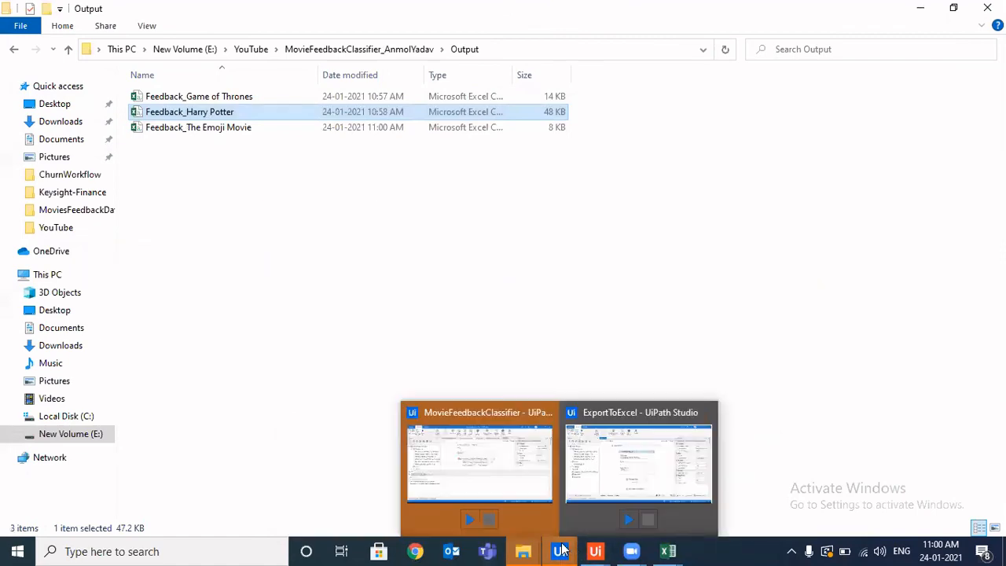
{"action": "left_click", "coordinate": [480, 482]}
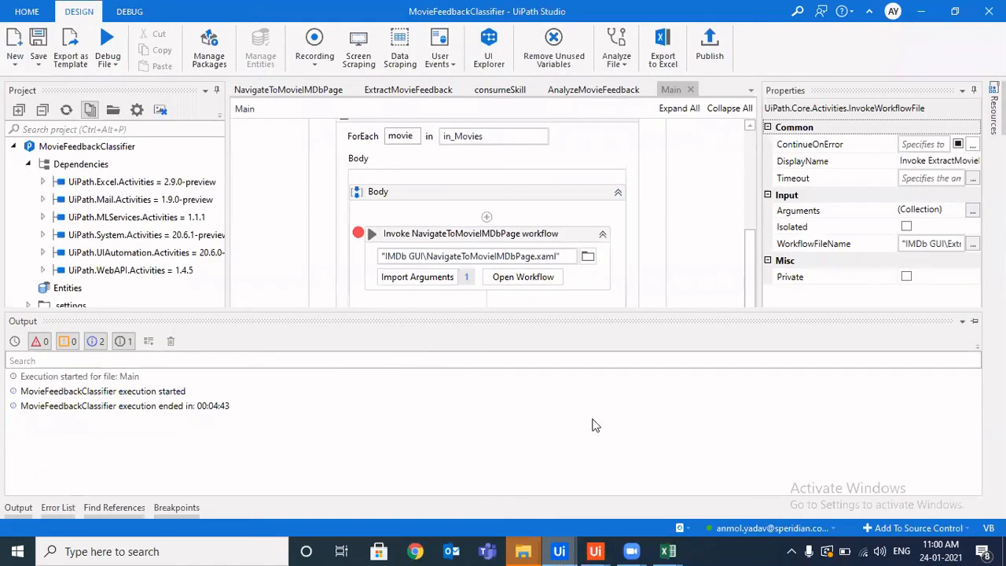
{"action": "left_click", "coordinate": [974, 322]}
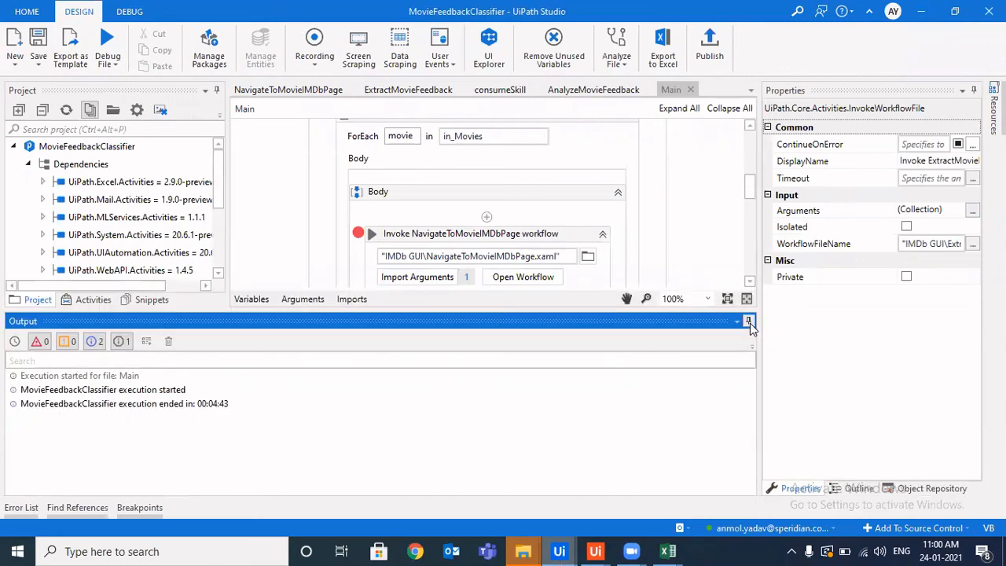
{"action": "left_click", "coordinate": [748, 321]}
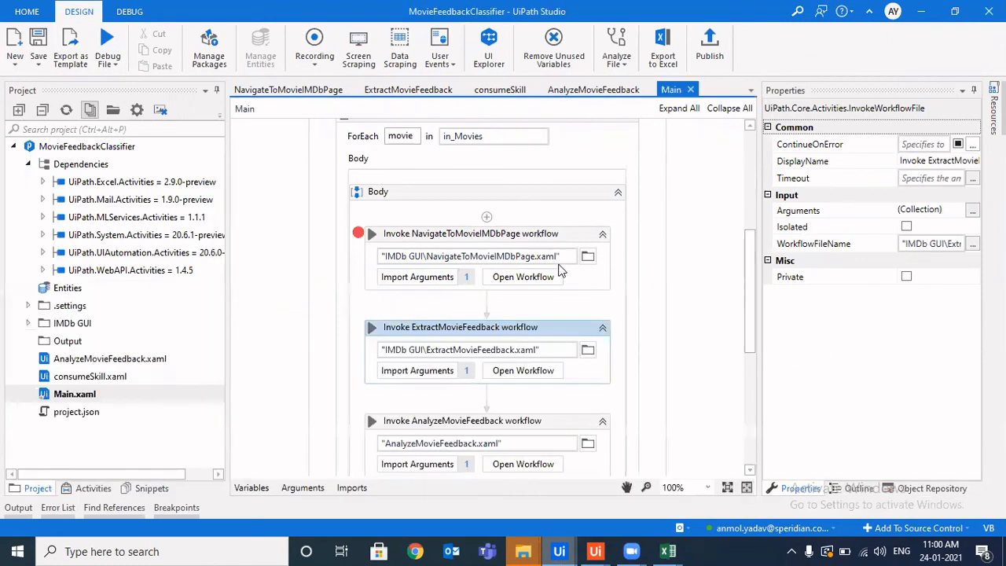
{"action": "left_click", "coordinate": [612, 295]}
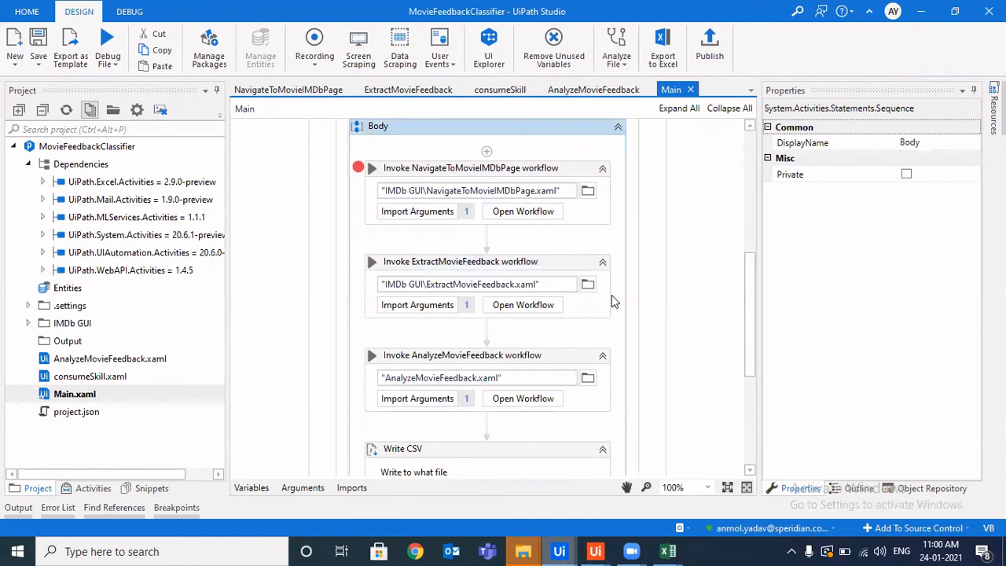
{"action": "scroll", "coordinate": [611, 295], "scroll_direction": "up", "scroll_amount": 5}
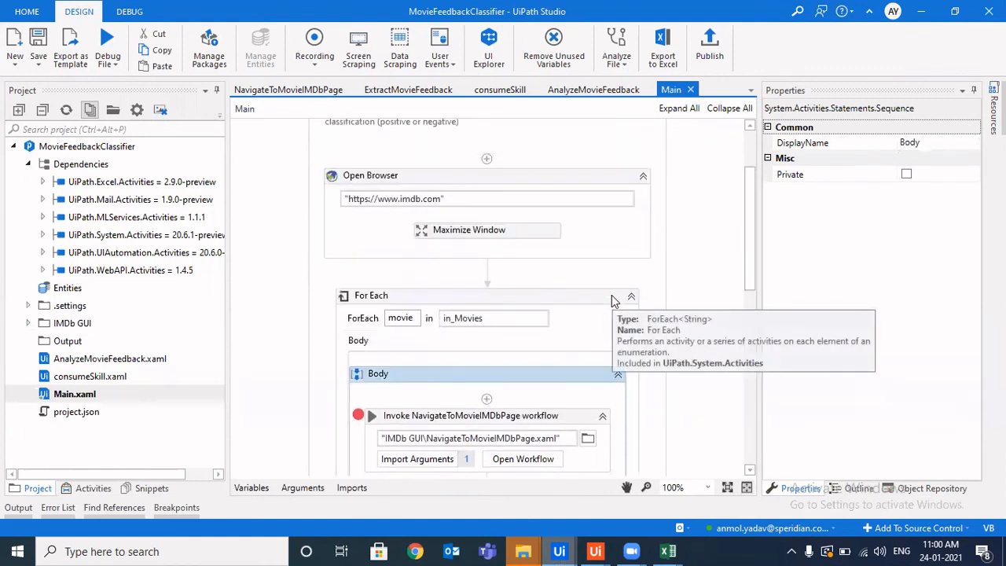